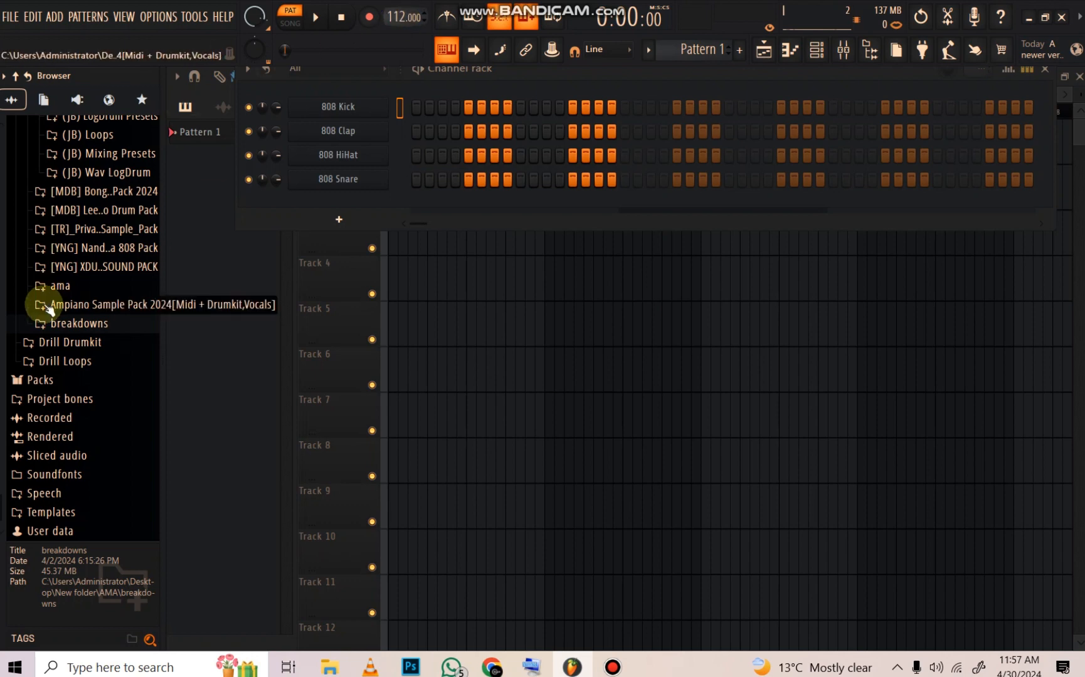
# Step: Load the CB Drumloop 22 sample from the breakdowns folder at the start of Track 1 in the playlist
pyautogui.click(112, 328)
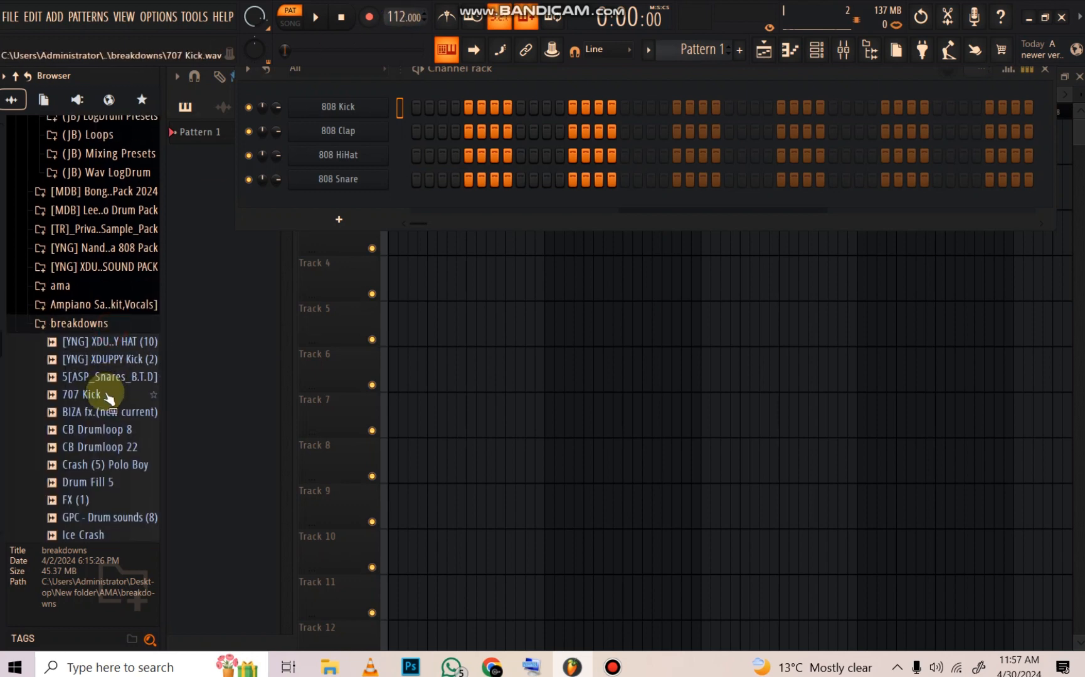
pyautogui.scroll(-4, 109, 397)
pyautogui.click(85, 237)
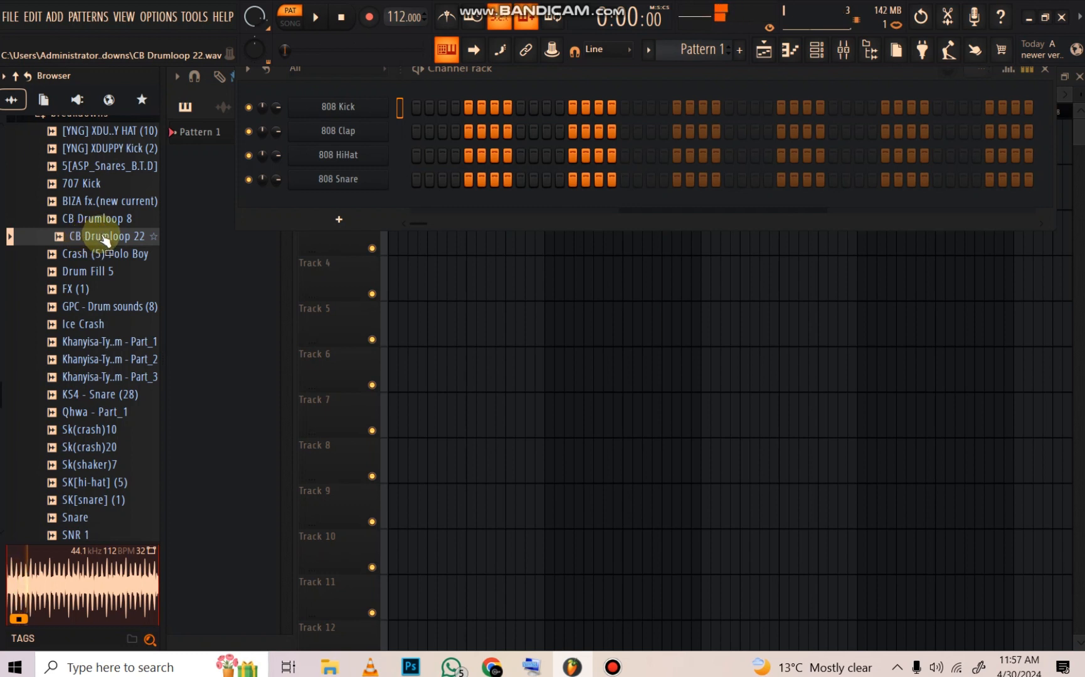
pyautogui.moveTo(105, 240); pyautogui.dragTo(351, 104)
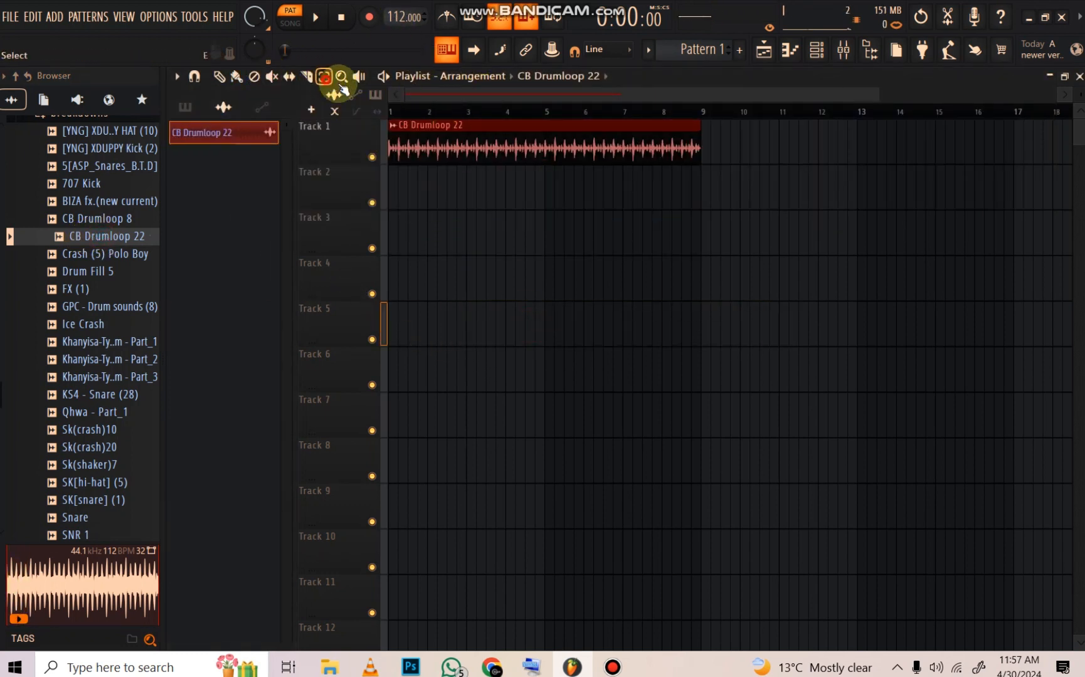
# Step: Select bars 1 to 4 as the playlist's loop range and place Pattern 1 at the start of Track 2
pyautogui.moveTo(545, 110); pyautogui.dragTo(25, 128)
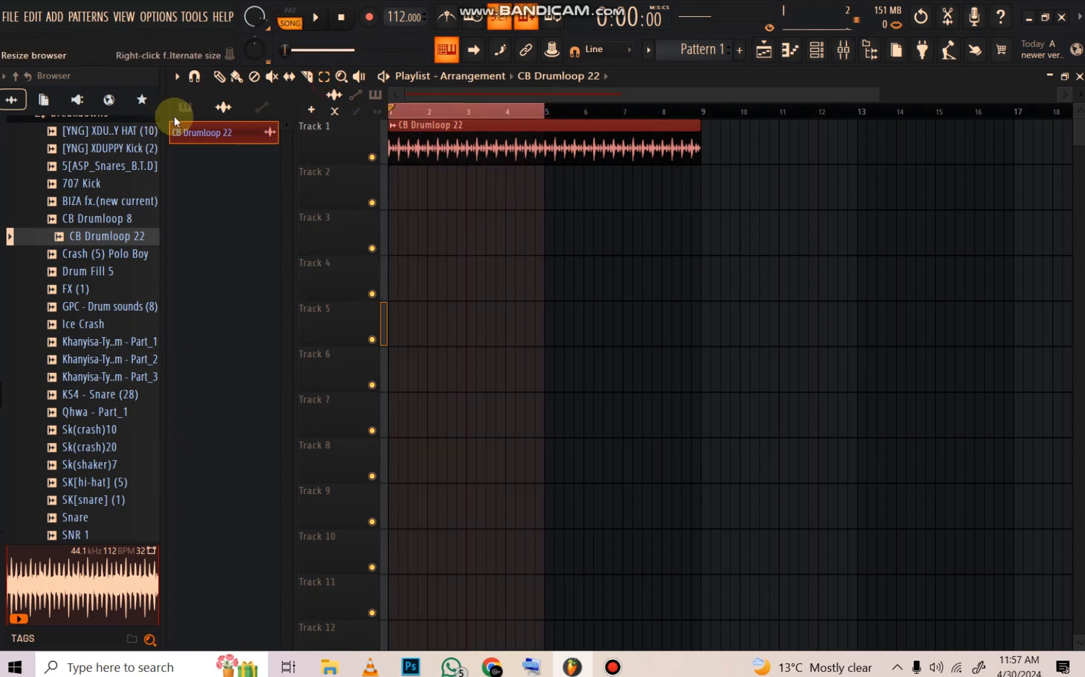
pyautogui.click(185, 107)
pyautogui.click(182, 138)
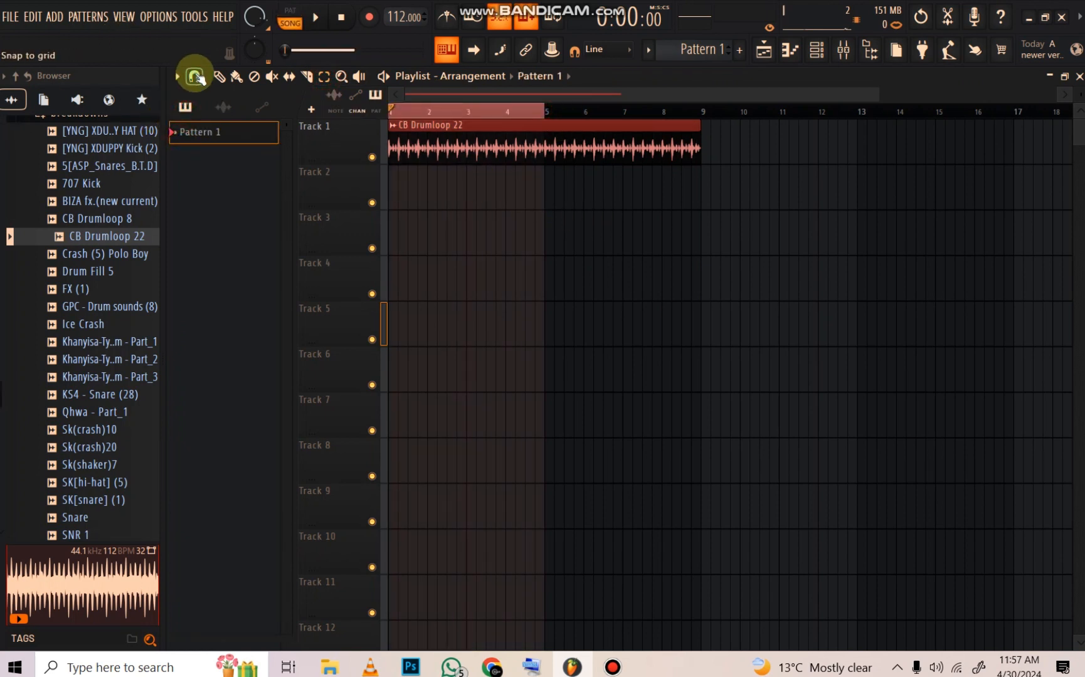
pyautogui.click(406, 178)
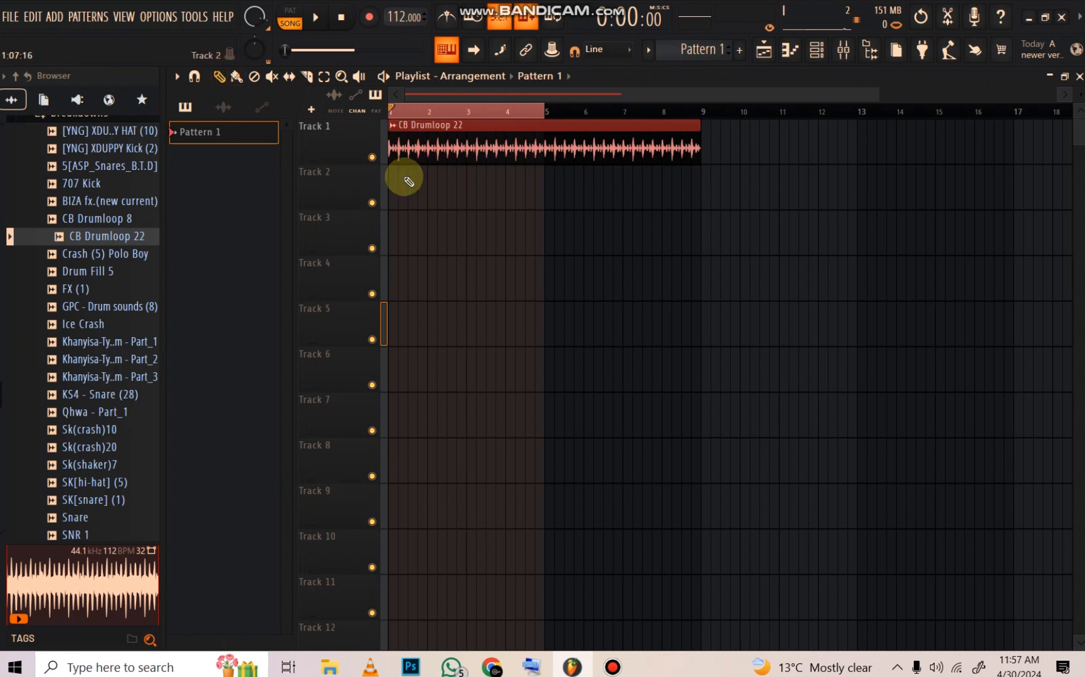
pyautogui.scroll(2, 92, 233)
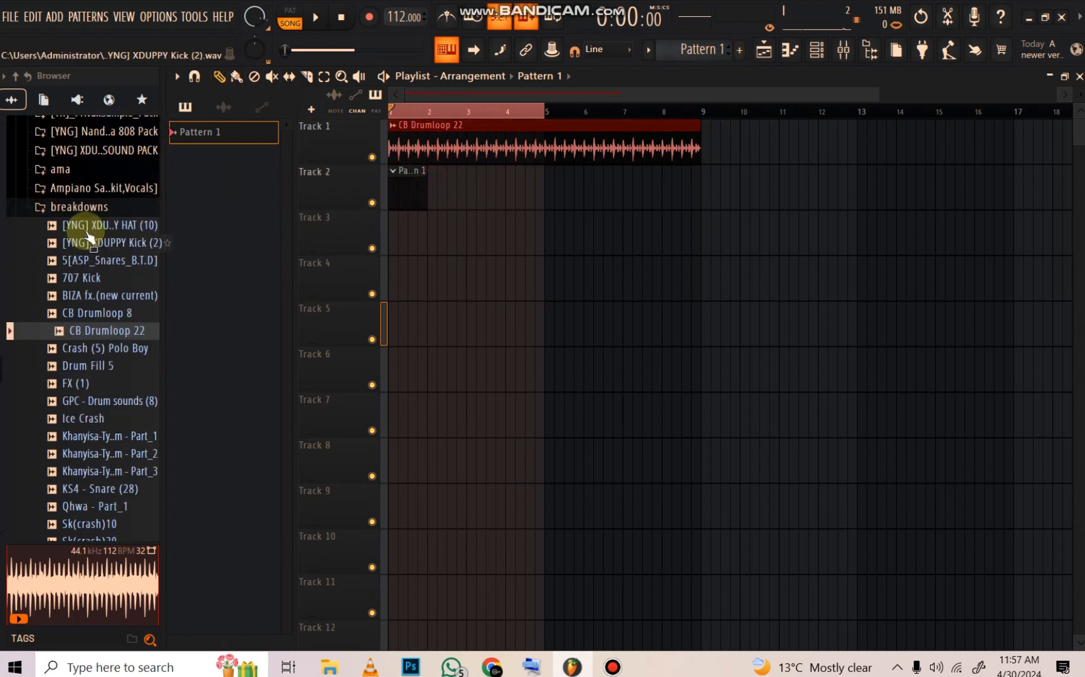
pyautogui.click(93, 220)
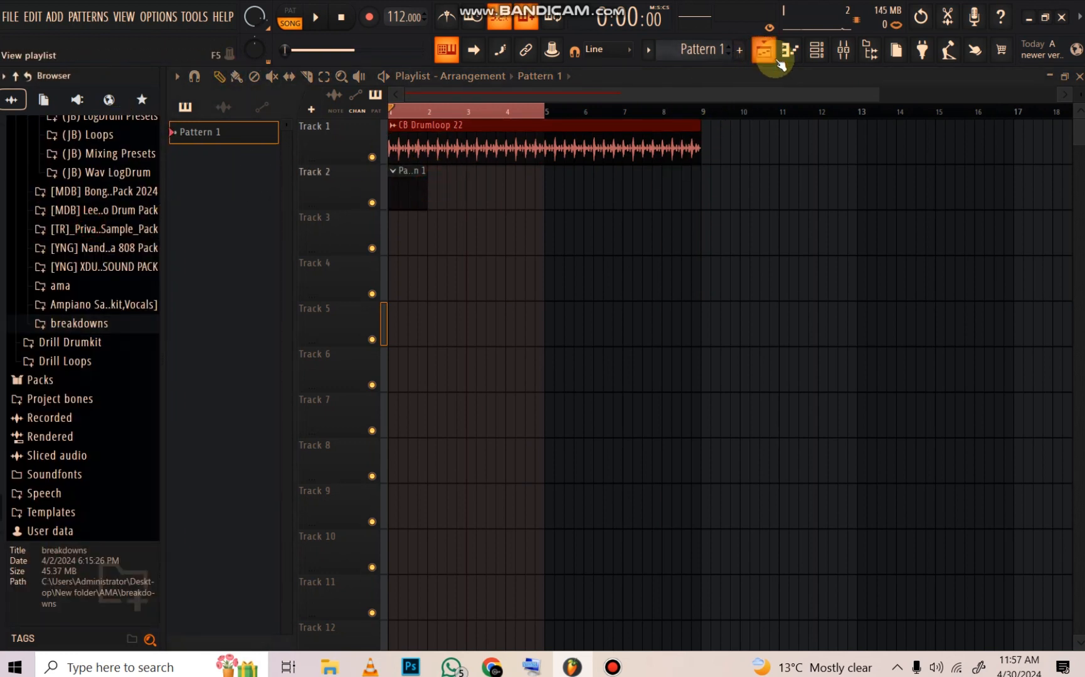
# Step: Delete the 808 Kick, 808 Clap, 808 HiHat and 808 Snare channels from the channel rack
pyautogui.click(816, 50)
pyautogui.click(363, 68)
pyautogui.click(347, 85)
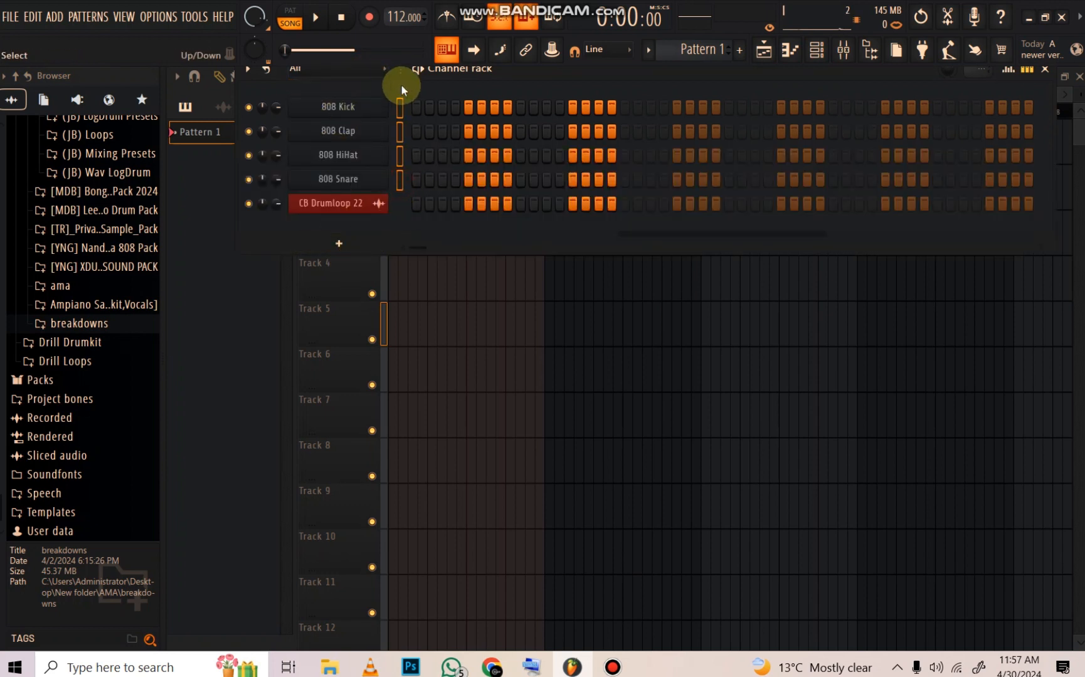
pyautogui.hotkey('alt', 'Delete')
pyautogui.press('Return')
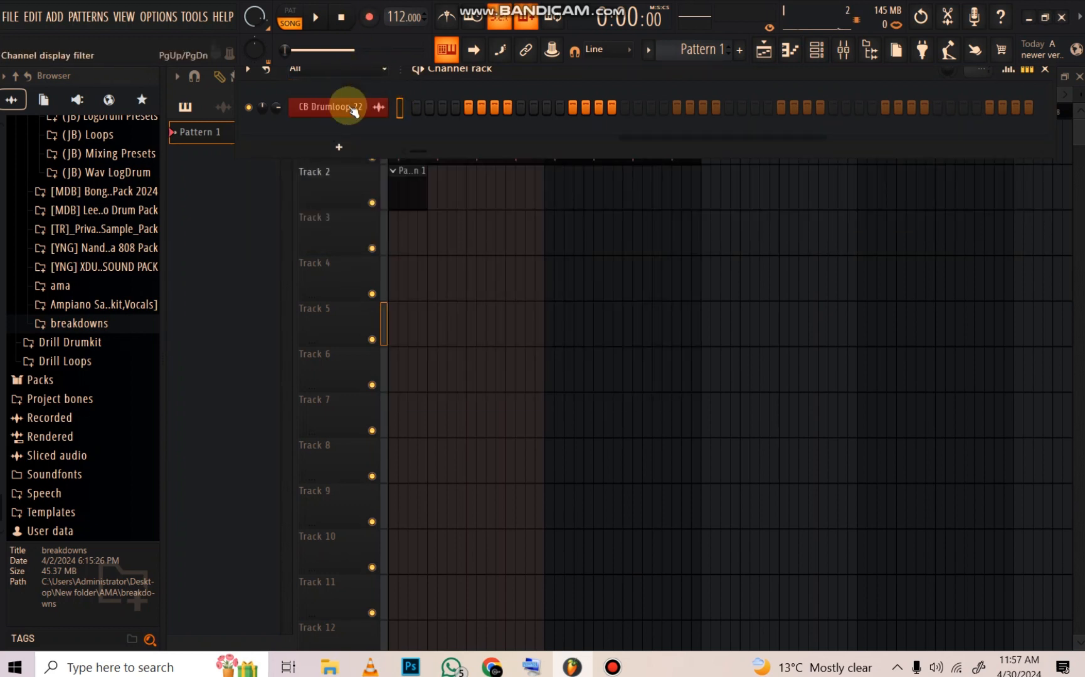
# Step: Add a Lounge Lizard EP-4 instrument channel to the channel rack
pyautogui.click(337, 146)
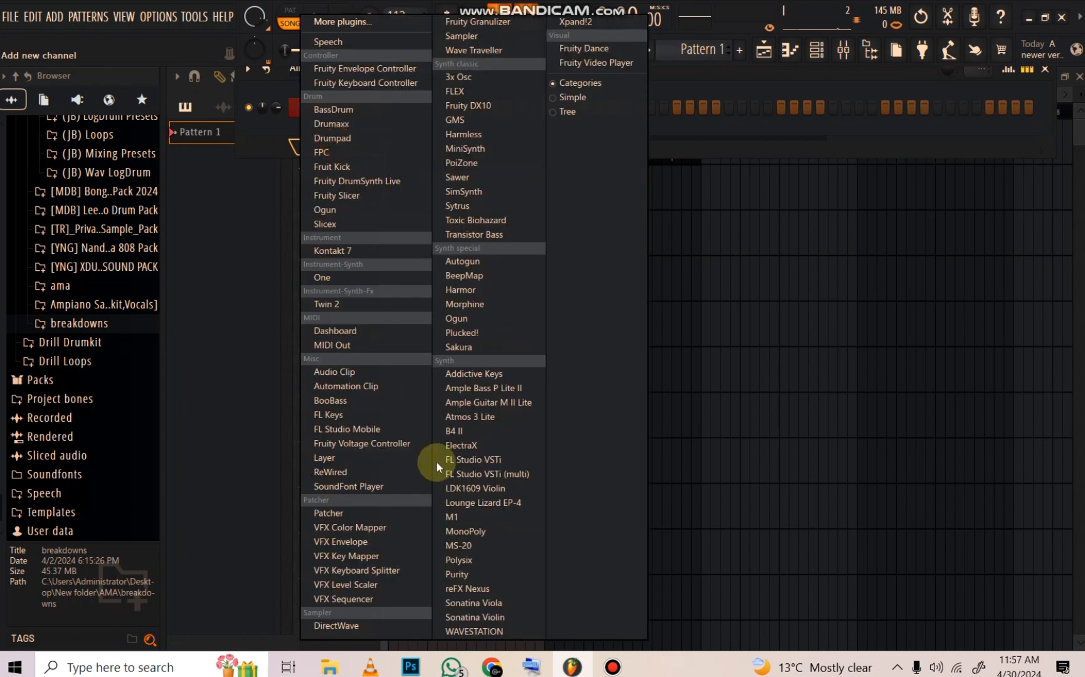
pyautogui.click(491, 502)
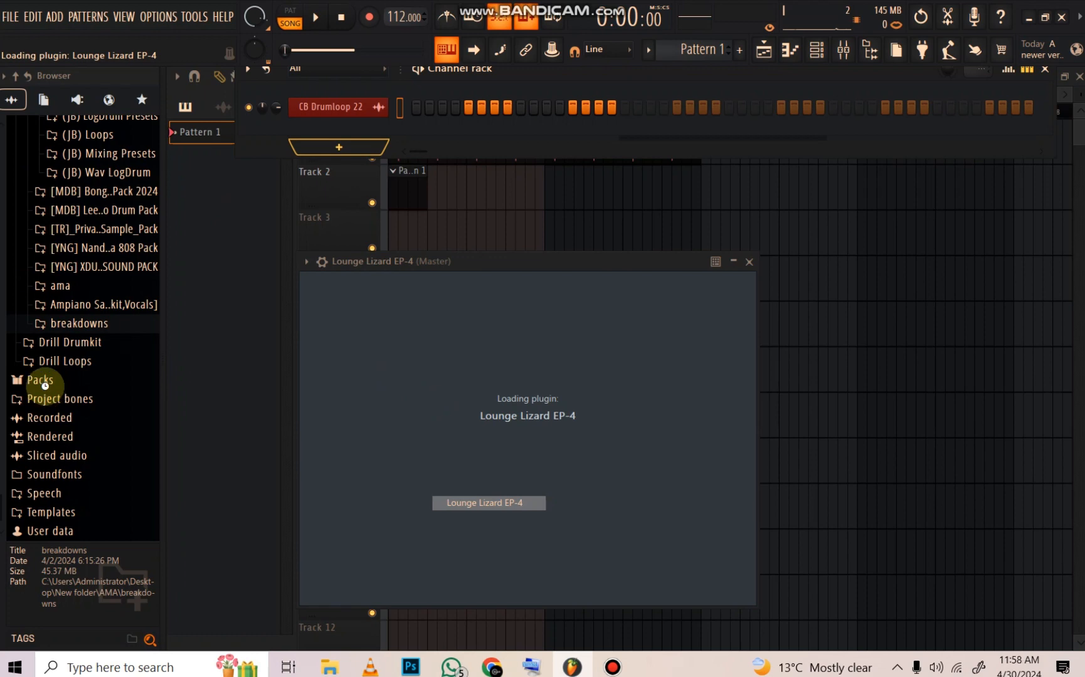
# Step: Browse the factory Packs to the Keyboard presets among the Instruments
pyautogui.scroll(2, 45, 387)
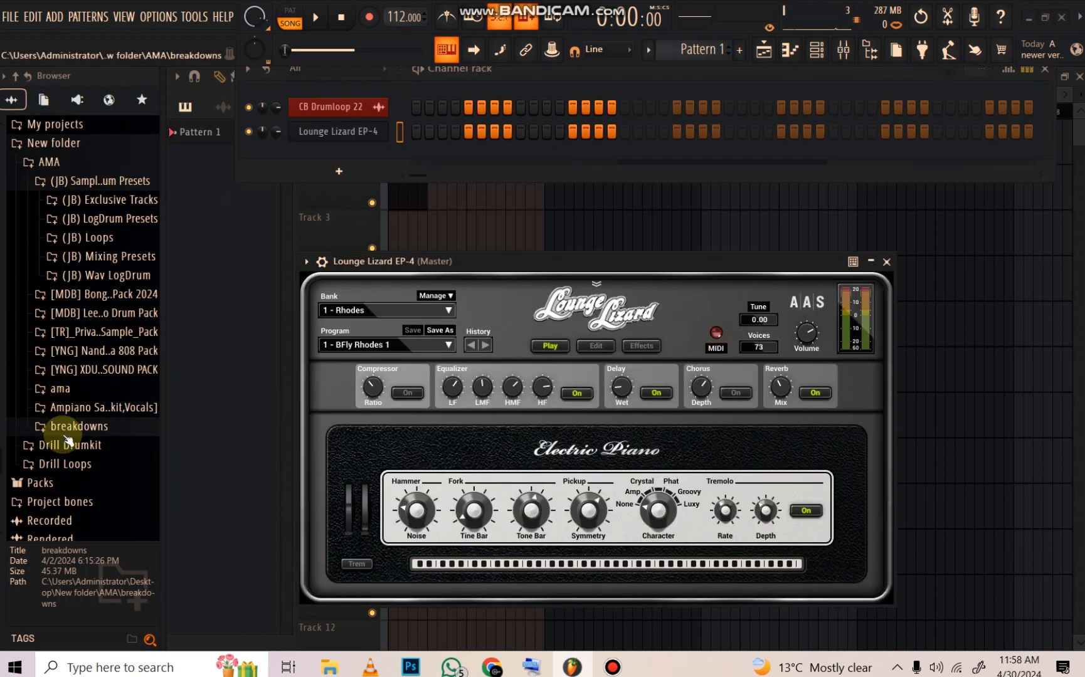
pyautogui.click(41, 483)
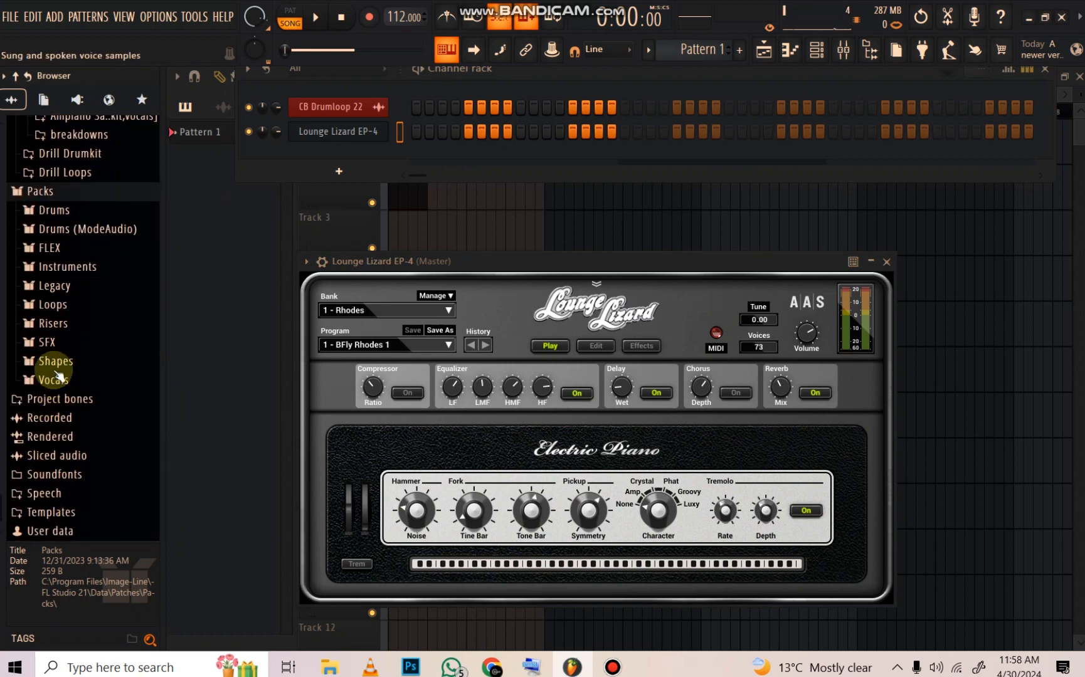
pyautogui.click(69, 268)
pyautogui.click(74, 409)
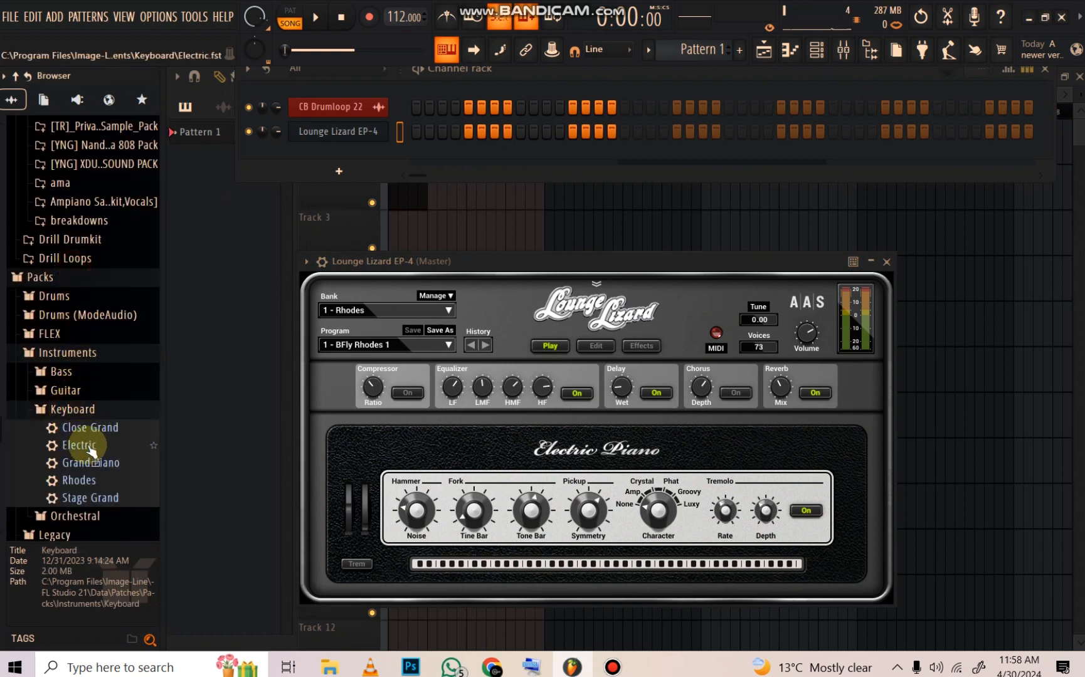
# Step: Open the Lounge Lizard EP-4 piano roll and set the scale highlighting root note to D
pyautogui.rightClick(376, 131)
pyautogui.click(399, 132)
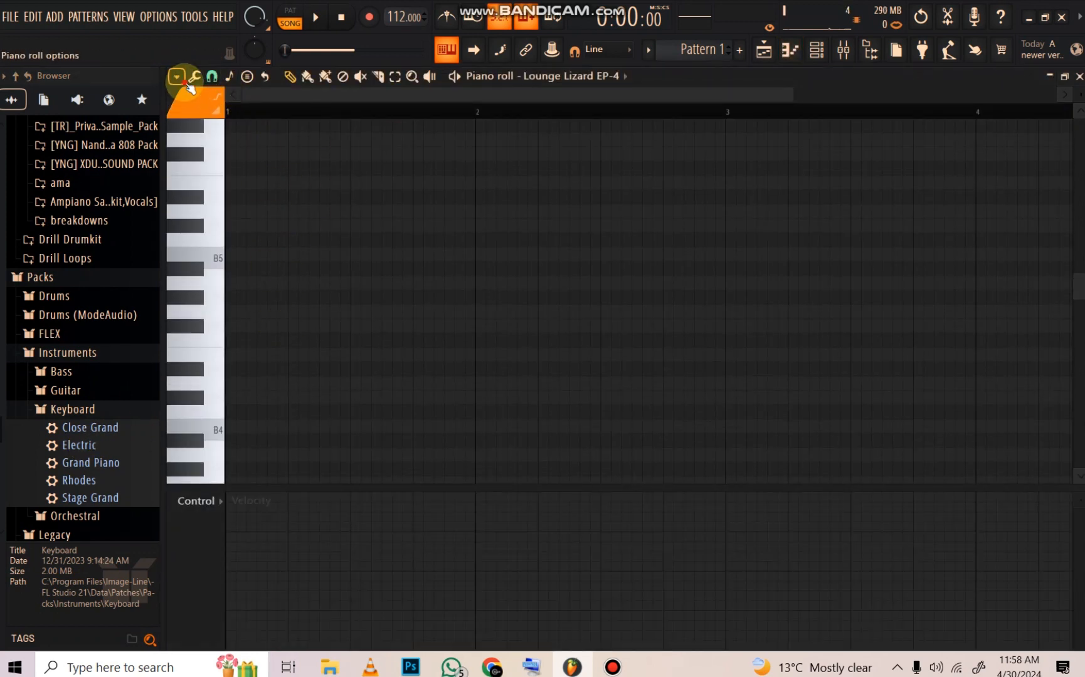
pyautogui.click(178, 78)
pyautogui.moveTo(201, 151)
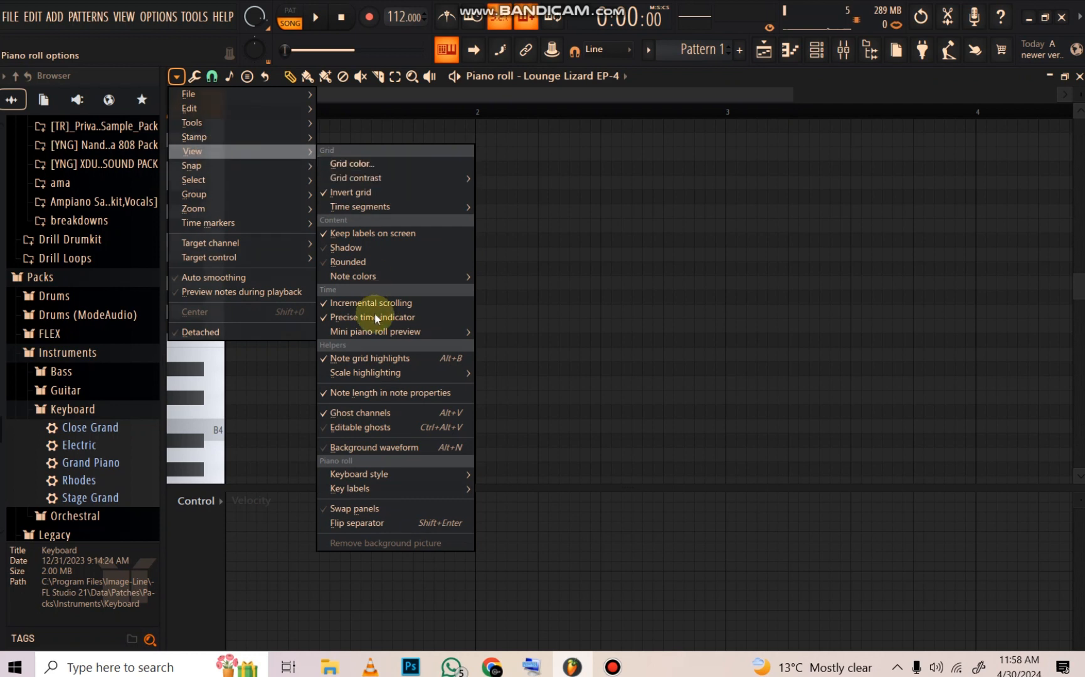
pyautogui.moveTo(341, 376)
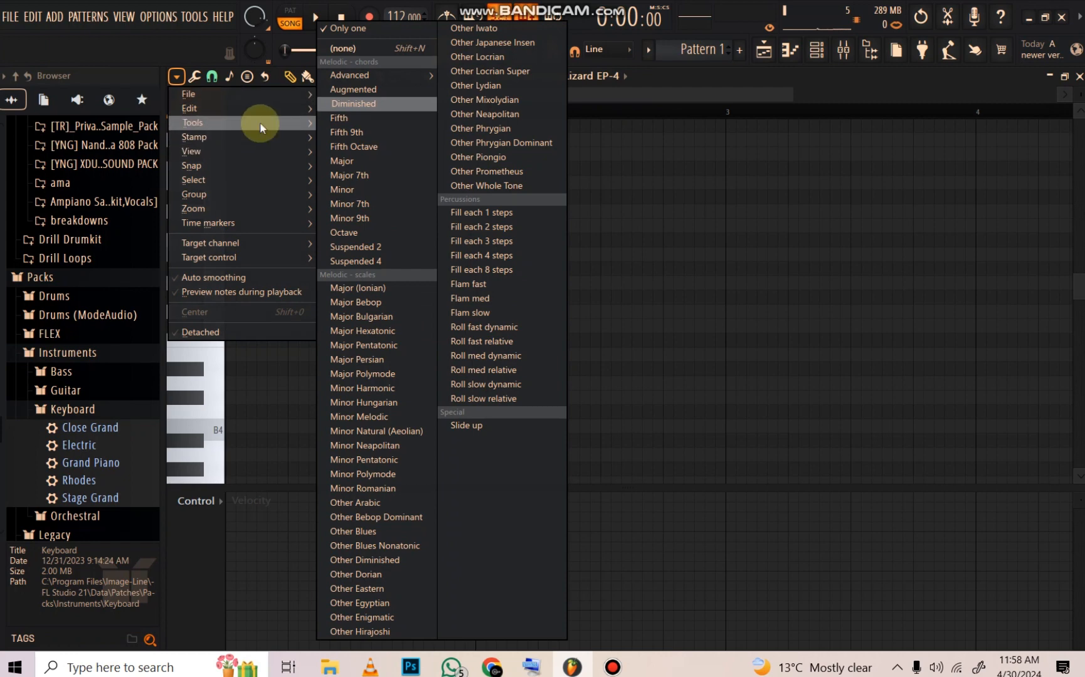
pyautogui.moveTo(270, 123)
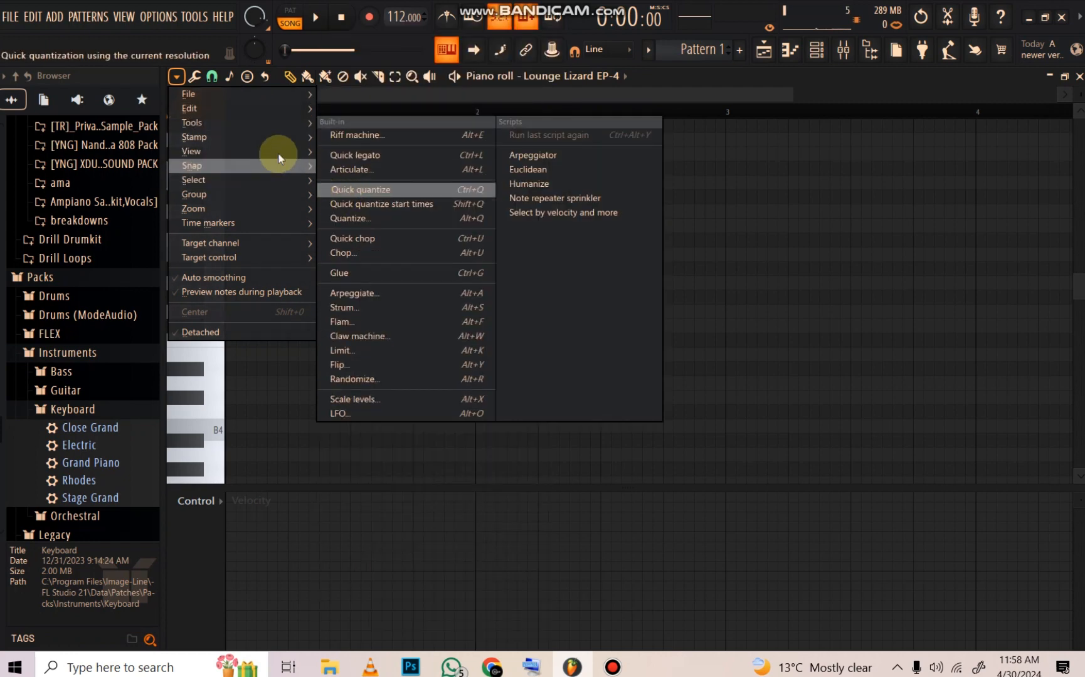
pyautogui.moveTo(417, 371)
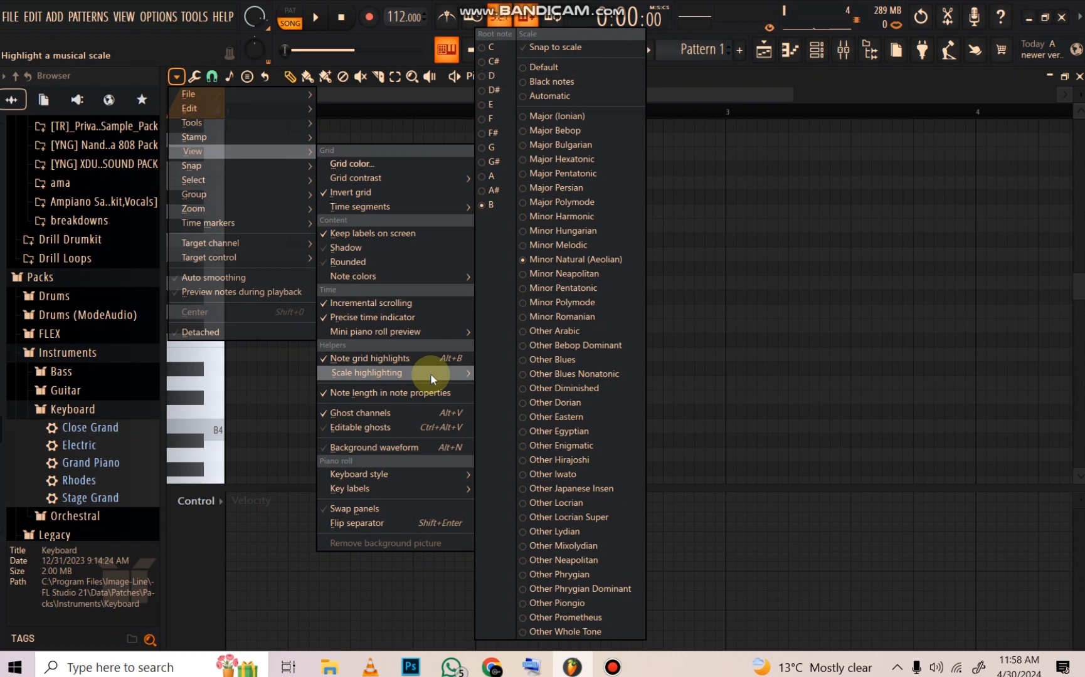
pyautogui.click(497, 80)
# Step: Draw a D5 note in the first half of bar 1 and start playback
pyautogui.scroll(3, 276, 332)
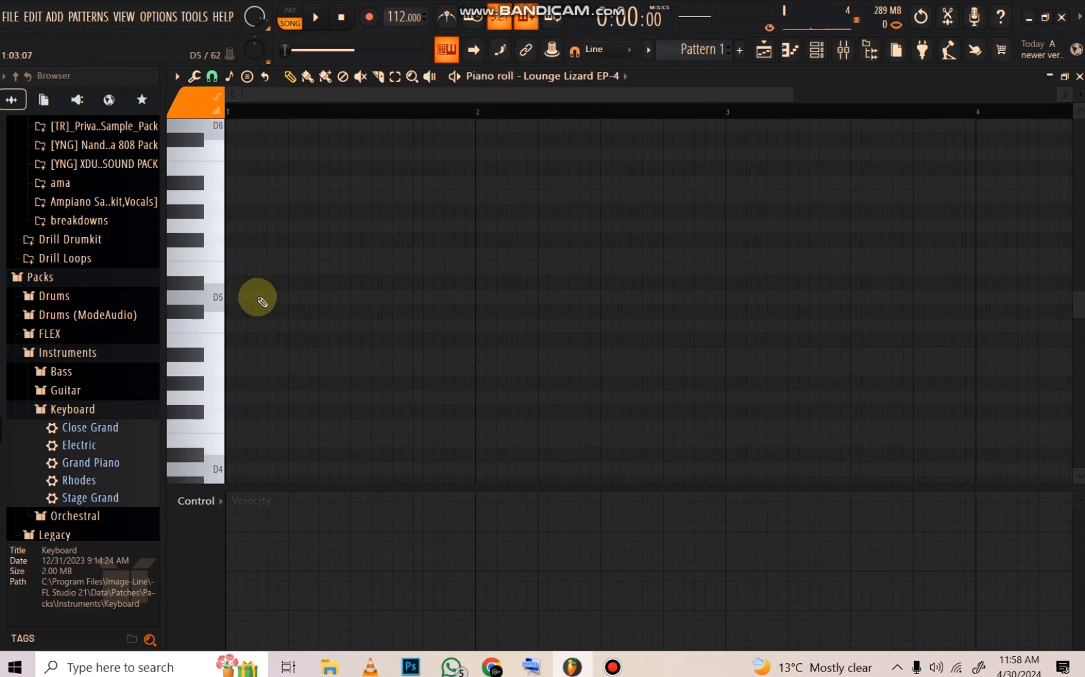
pyautogui.click(262, 302)
pyautogui.moveTo(283, 299); pyautogui.dragTo(307, 298)
pyautogui.press('space')
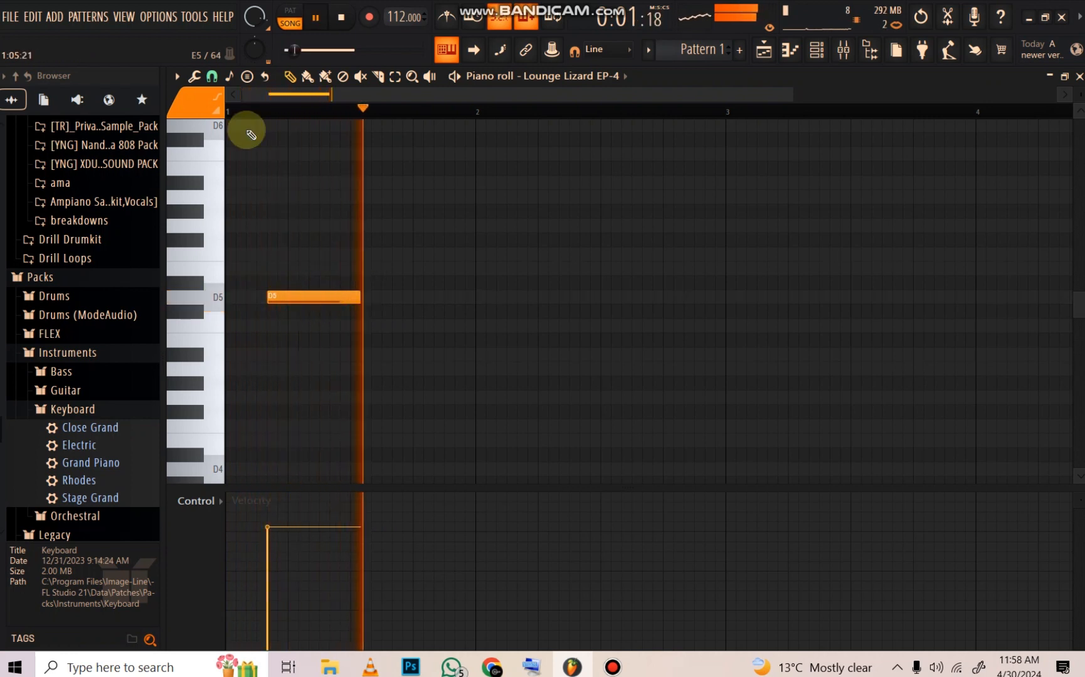
# Step: Set the piano roll snap to 1/3 beat and adjust the D5 note to fill the first half of bar 1
pyautogui.click(212, 75)
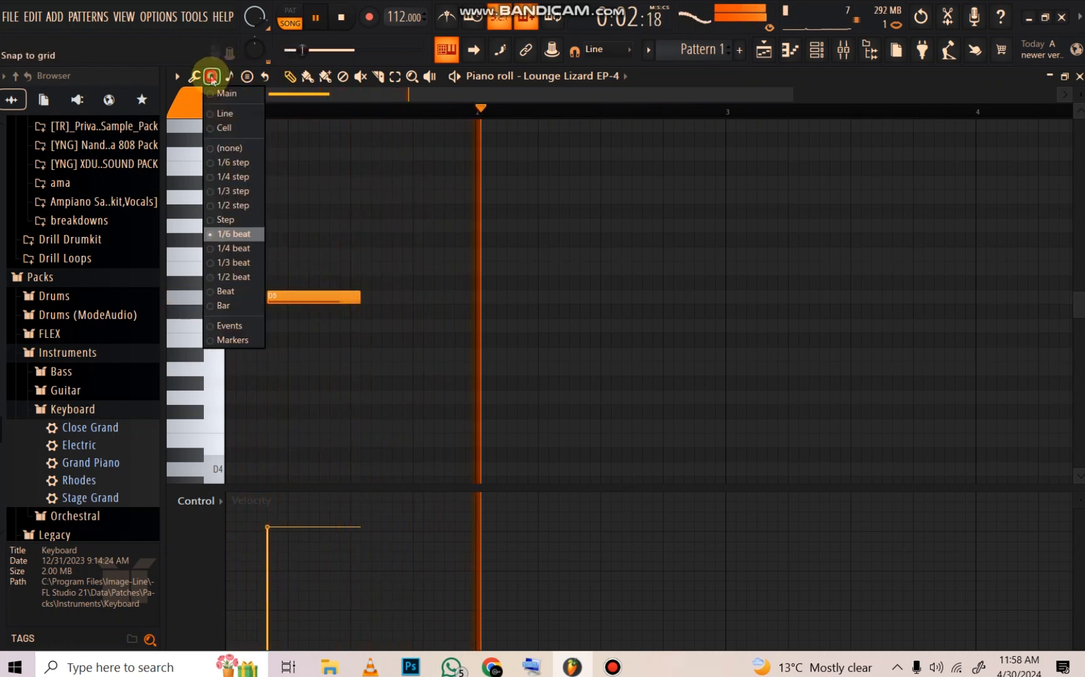
pyautogui.click(226, 263)
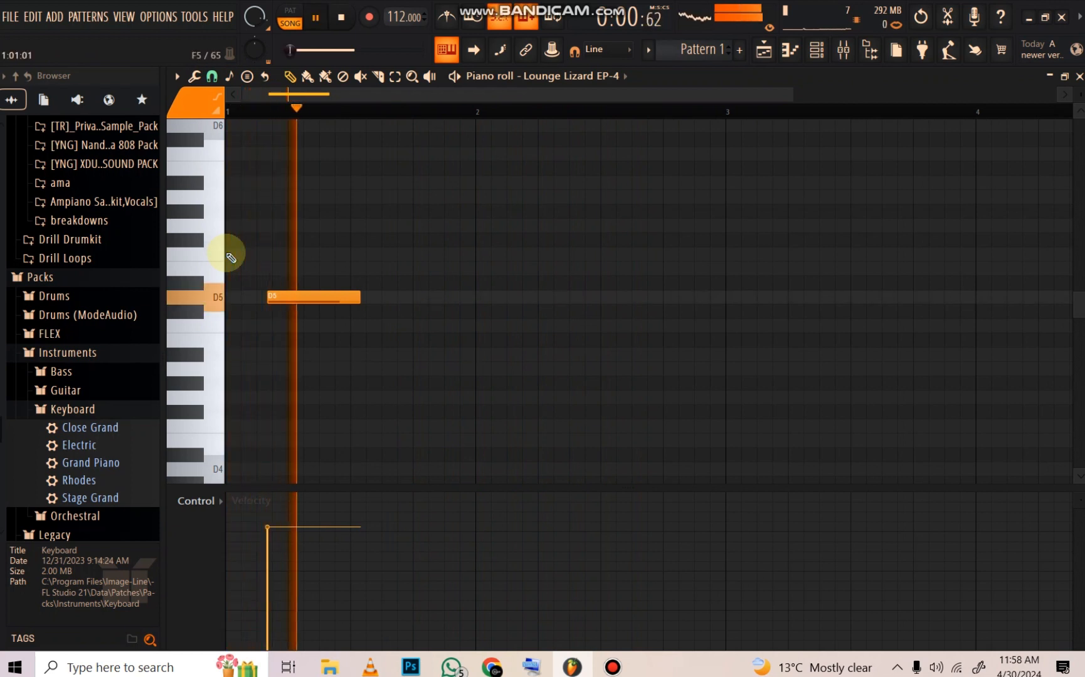
pyautogui.moveTo(351, 298)
pyautogui.mouseDown()
pyautogui.moveTo(287, 299)
pyautogui.moveTo(351, 299)
pyautogui.mouseUp()
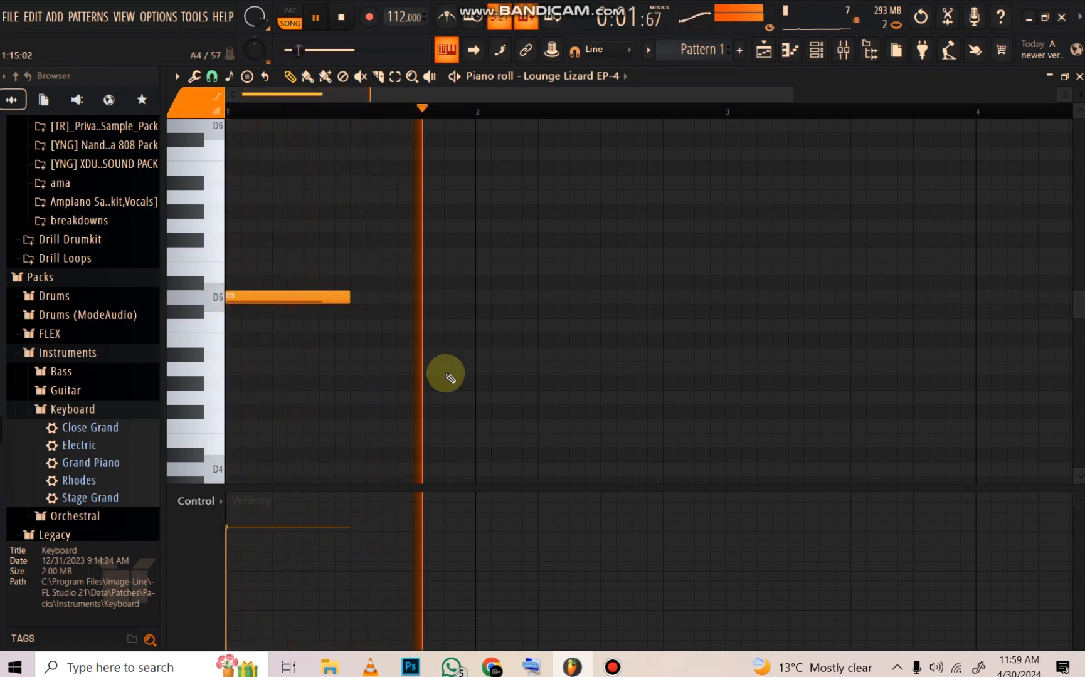
# Step: Draw a one-beat A#4 note starting just before bar 2, followed directly by an A4 note
pyautogui.moveTo(450, 378)
pyautogui.mouseDown()
pyautogui.moveTo(496, 368)
pyautogui.moveTo(500, 351)
pyautogui.moveTo(613, 365)
pyautogui.mouseUp()
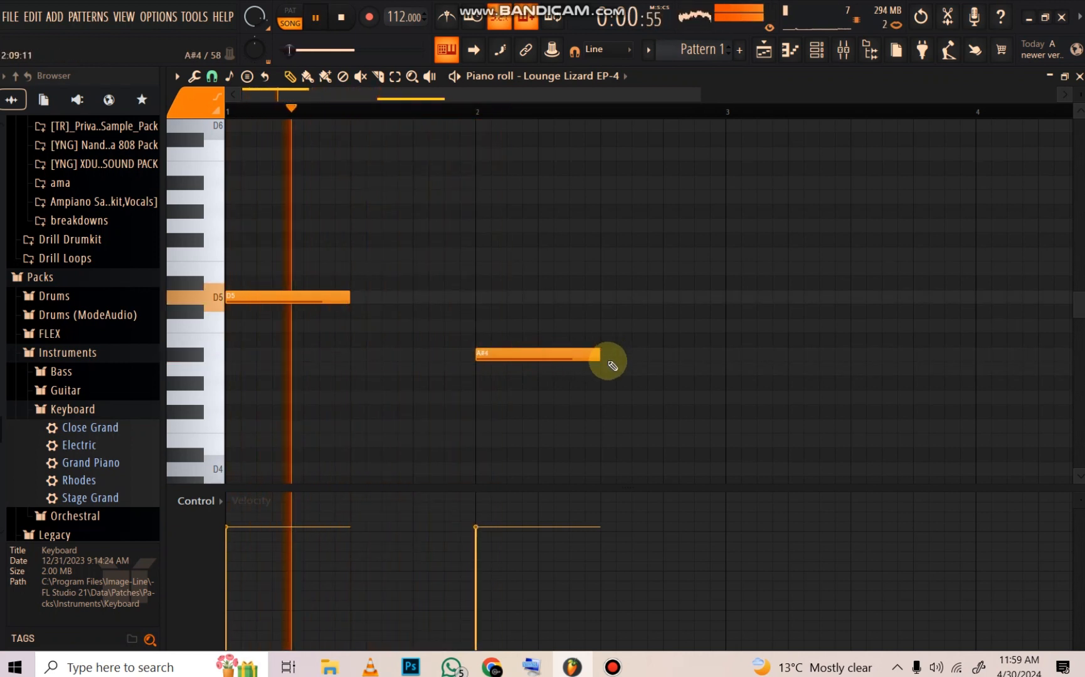
pyautogui.click(631, 369)
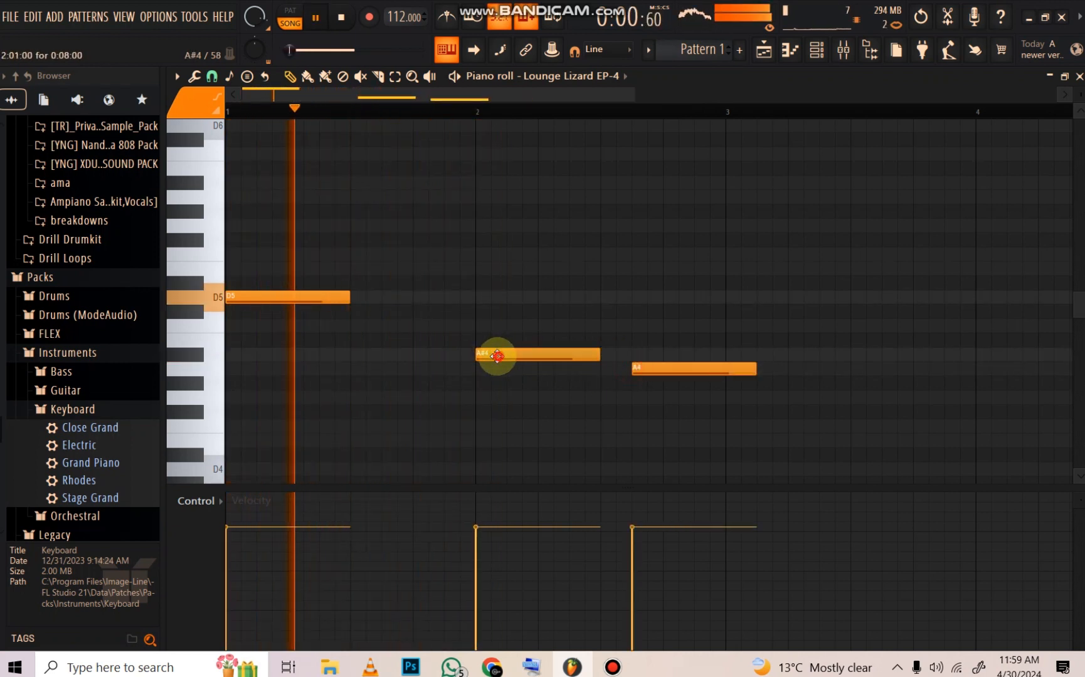
pyautogui.moveTo(497, 356); pyautogui.dragTo(473, 355)
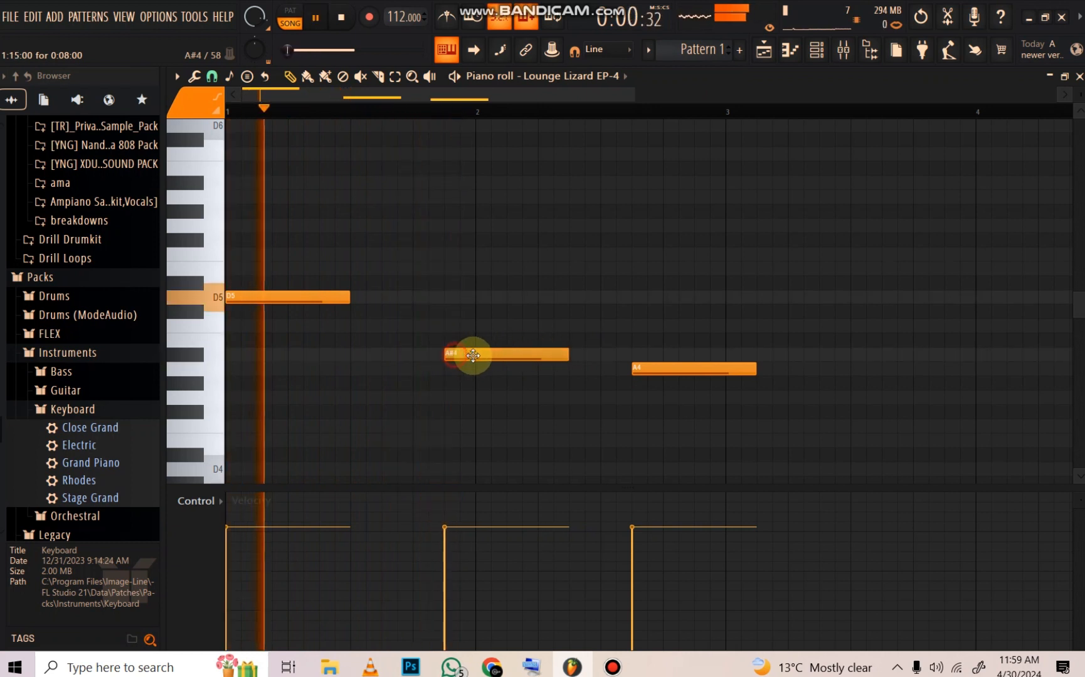
pyautogui.moveTo(566, 356); pyautogui.dragTo(518, 356)
pyautogui.moveTo(634, 368); pyautogui.dragTo(528, 369)
pyautogui.press('space')
pyautogui.moveTo(644, 370); pyautogui.dragTo(506, 354)
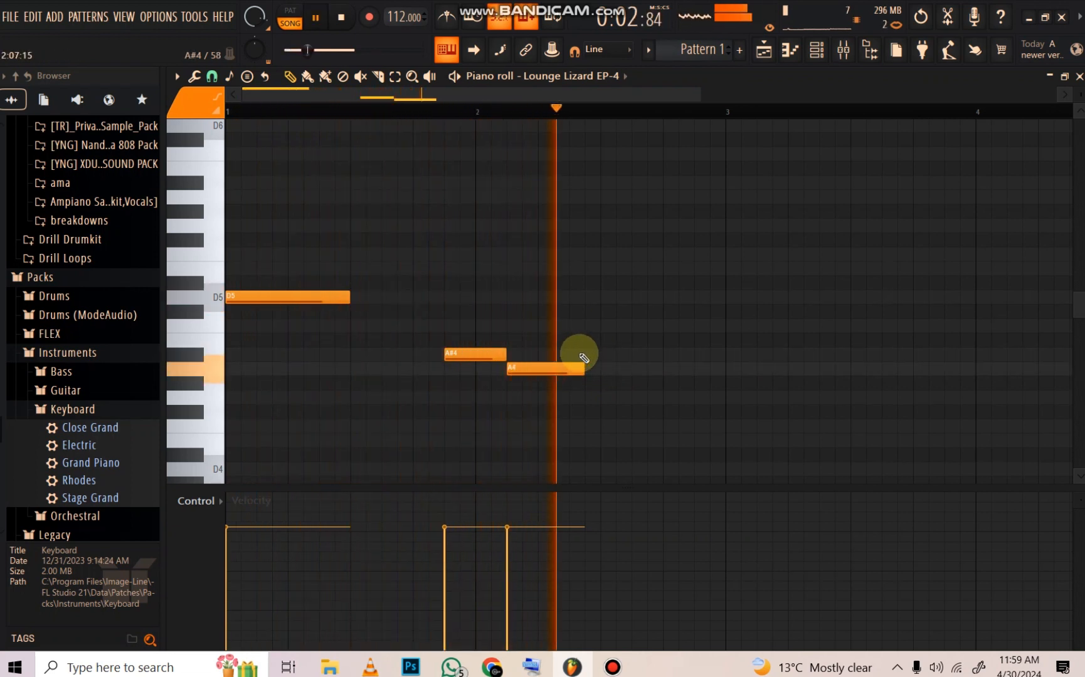
# Step: Shorten the A4 note to about three steps and draw a long C5 note after it, ending just past the start of bar 3
pyautogui.moveTo(582, 369); pyautogui.dragTo(721, 331)
pyautogui.click(571, 370)
pyautogui.press('space')
pyautogui.moveTo(605, 324); pyautogui.dragTo(620, 324)
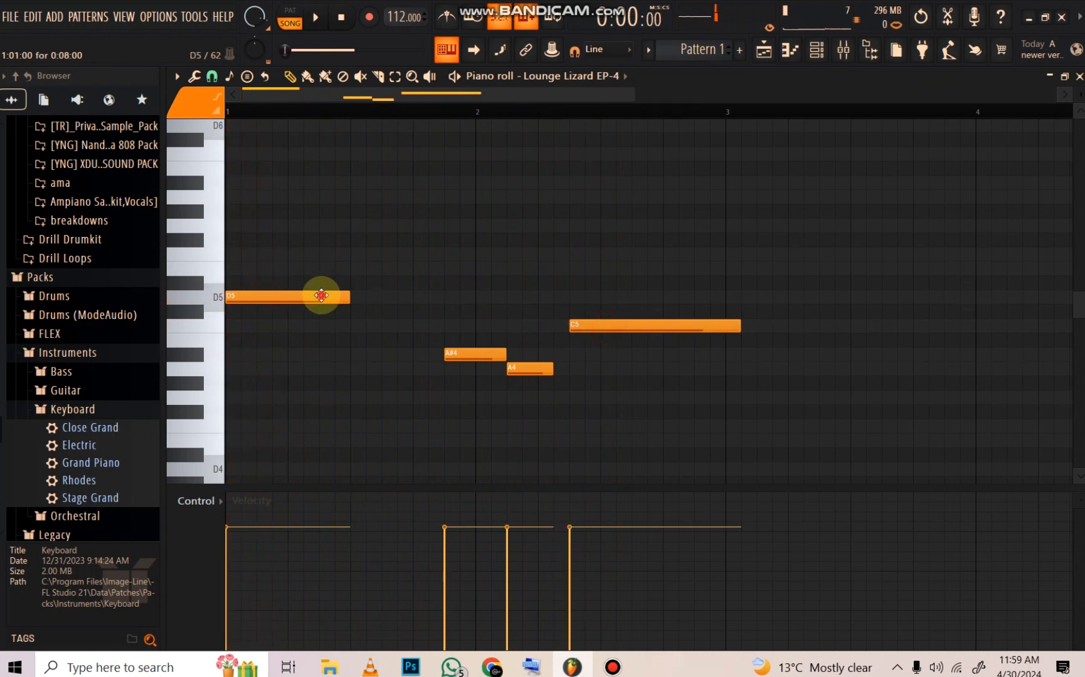
# Step: Replace the D5 note at the start of bar 1 with a chord of D4, F4 and A4 of the same length
pyautogui.moveTo(267, 245); pyautogui.dragTo(152, 443)
pyautogui.rightClick(270, 255)
pyautogui.moveTo(252, 415); pyautogui.dragTo(184, 413)
pyautogui.moveTo(242, 360); pyautogui.dragTo(193, 350)
pyautogui.rightClick(281, 277)
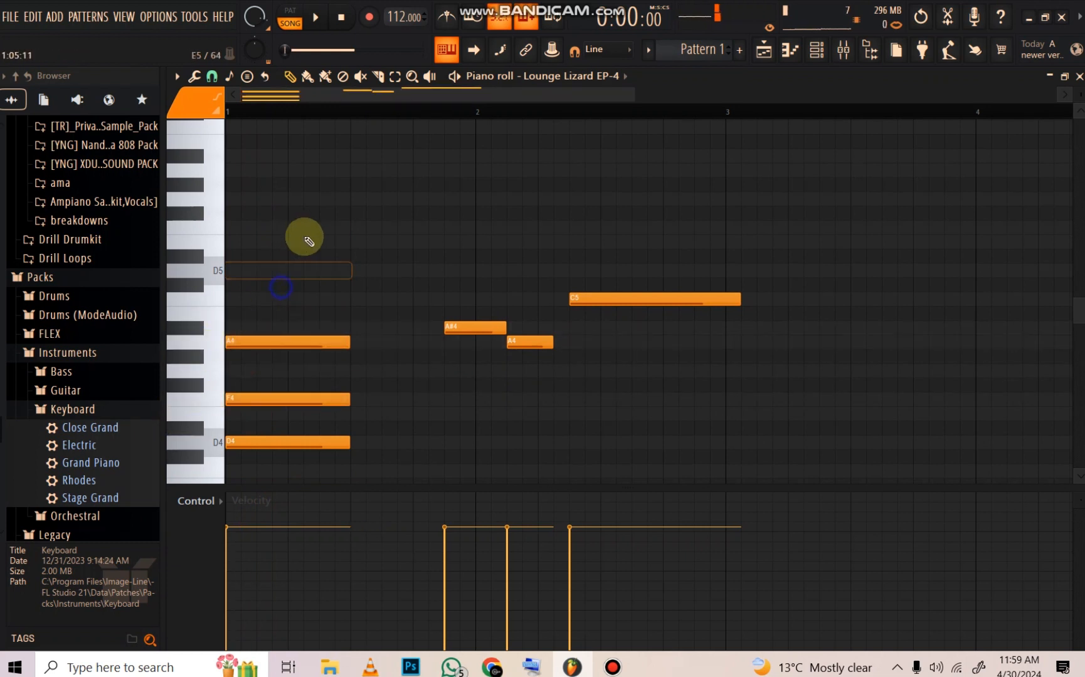
# Step: Stack D5 and F5 notes above the A#4 note during playback, matching its start and length
pyautogui.press('space')
pyautogui.scroll(-2, 309, 241)
pyautogui.click(441, 229)
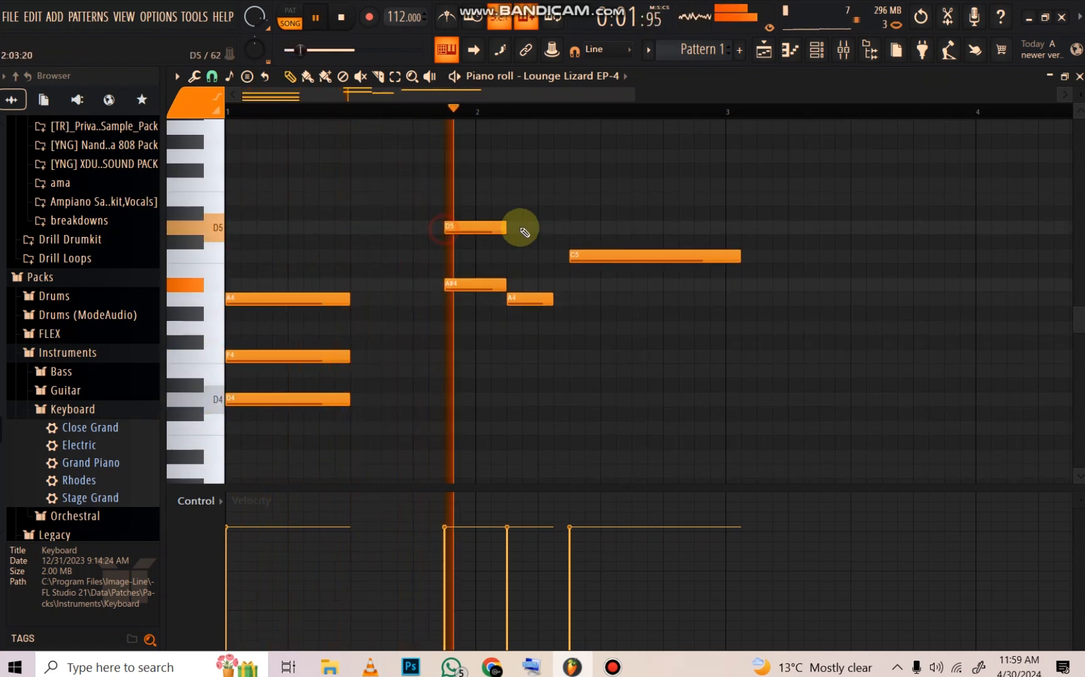
pyautogui.click(452, 185)
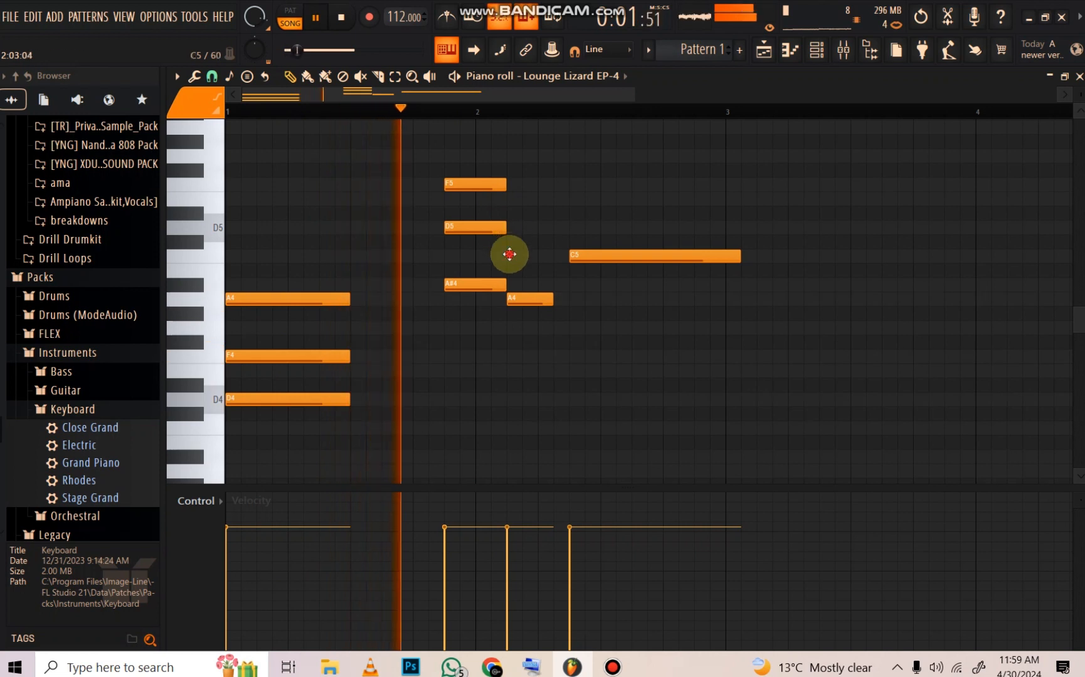
# Step: Stack C5 and E5 notes above the short A4 note and extend the A4 to one beat to match them
pyautogui.click(509, 255)
pyautogui.click(511, 198)
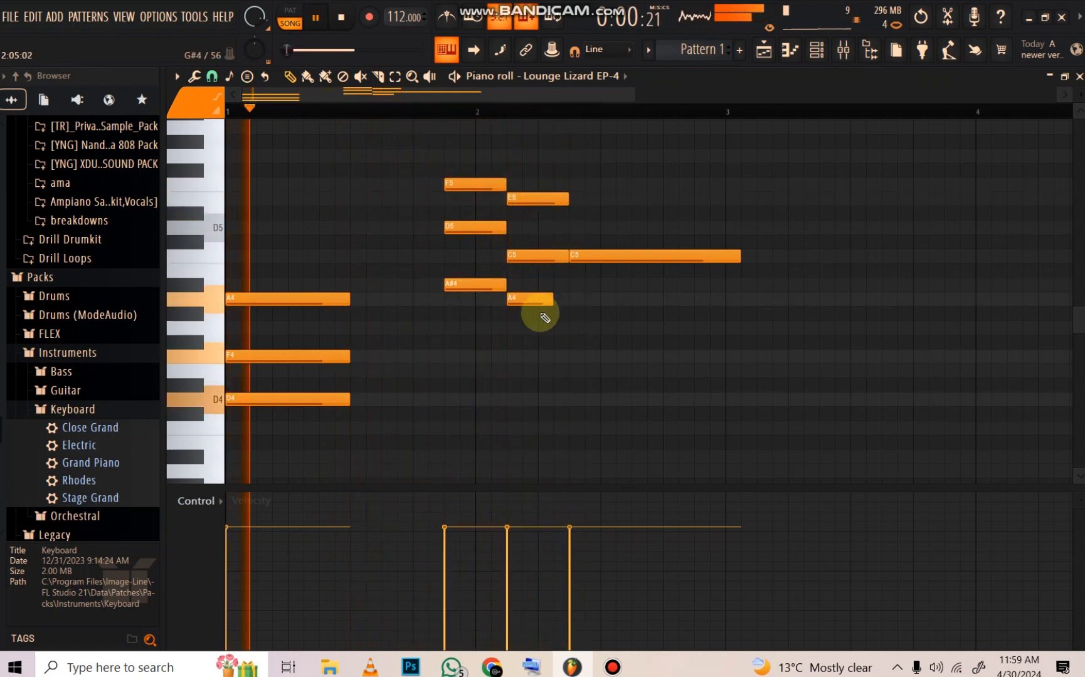
pyautogui.moveTo(549, 303); pyautogui.dragTo(572, 299)
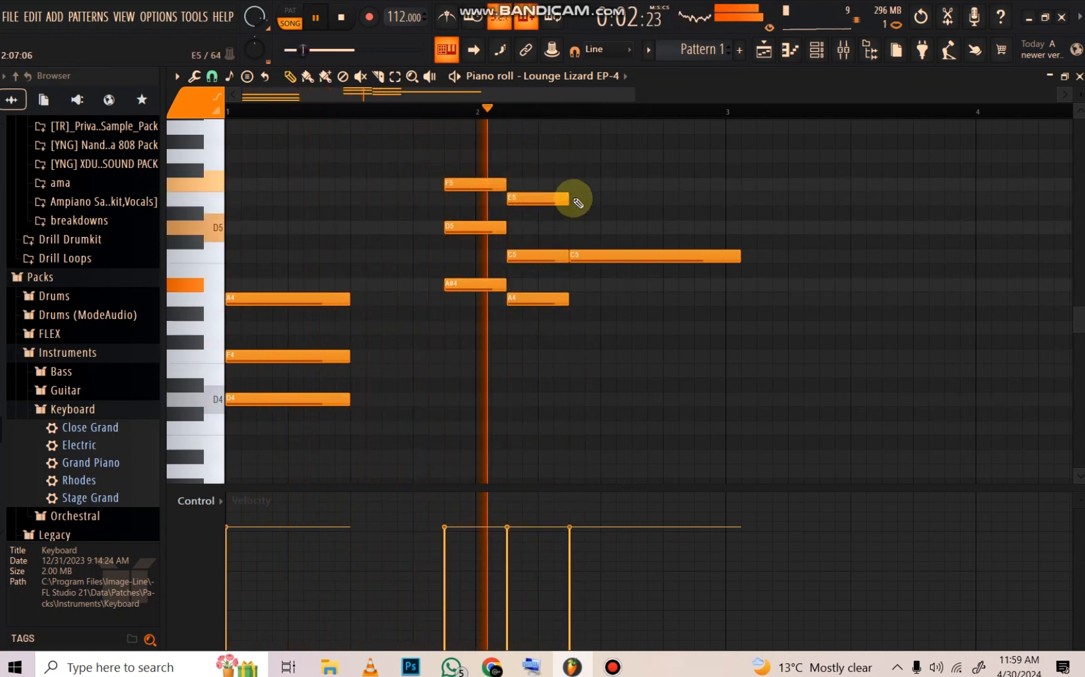
# Step: Stack E5 and G5 notes above the long C5 note during playback, starting with it and ending at bar 3
pyautogui.click(573, 200)
pyautogui.moveTo(629, 201); pyautogui.dragTo(727, 203)
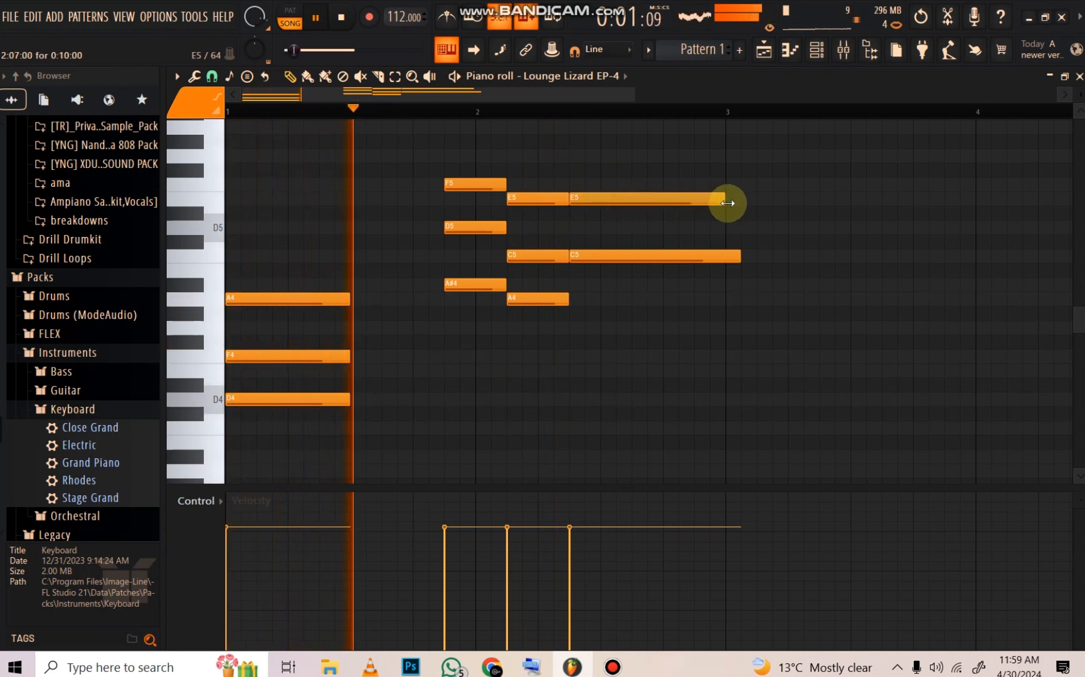
pyautogui.click(571, 156)
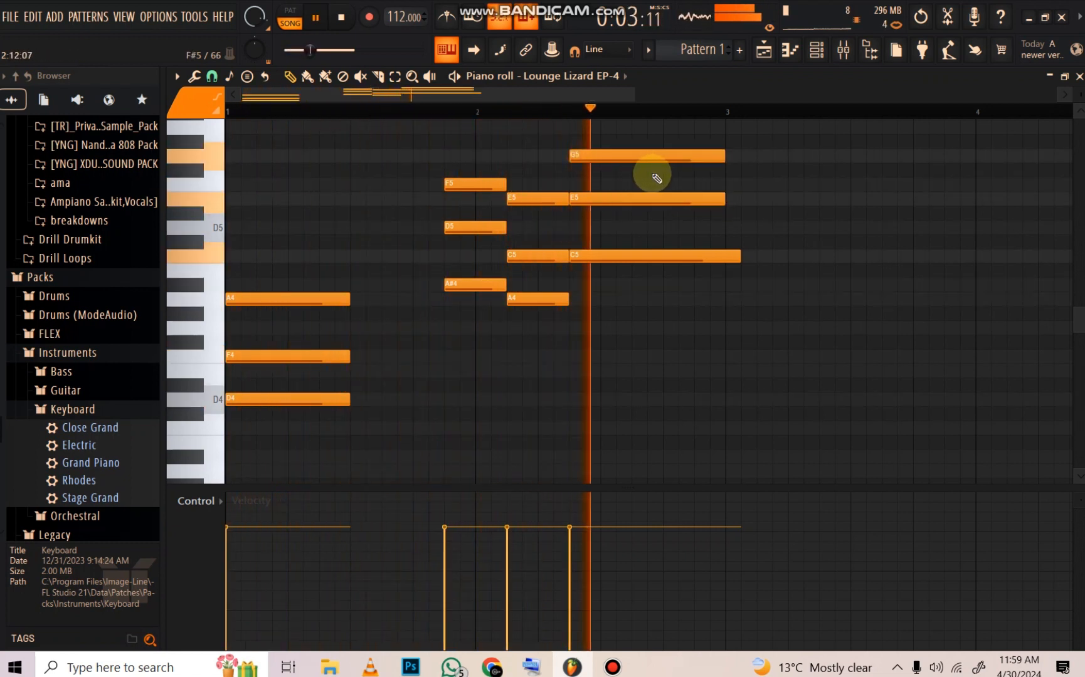
# Step: Delete the long C5, E5 and G5 notes following the A4, C5 and E5 chord, and stop playback
pyautogui.rightClick(640, 158)
pyautogui.rightClick(634, 199)
pyautogui.rightClick(632, 256)
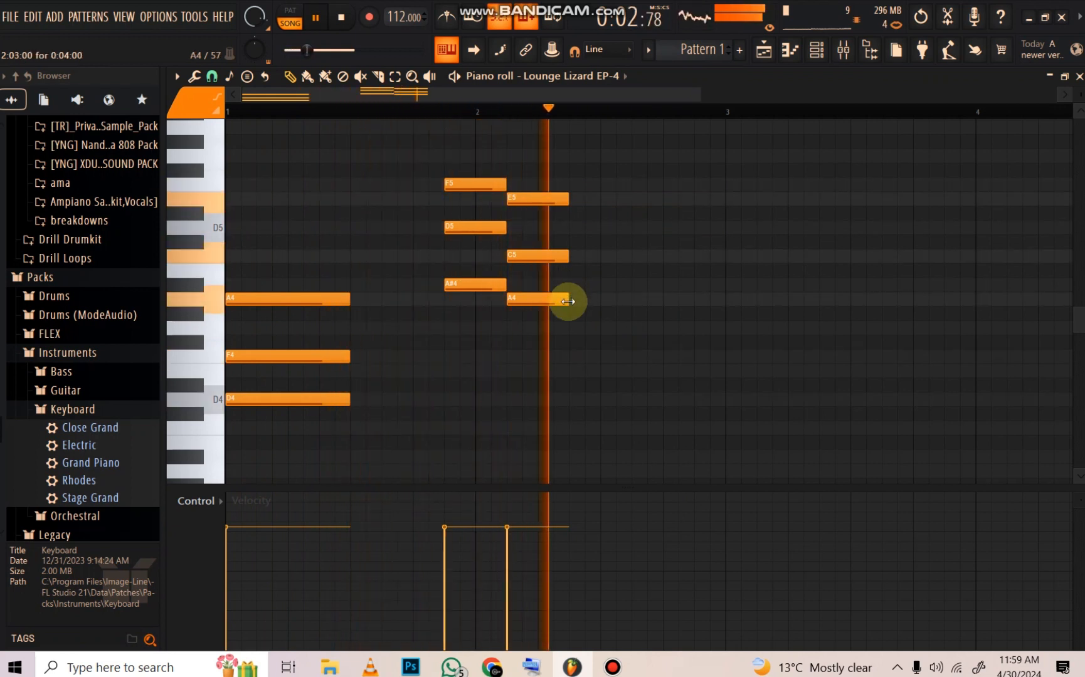
pyautogui.press('space')
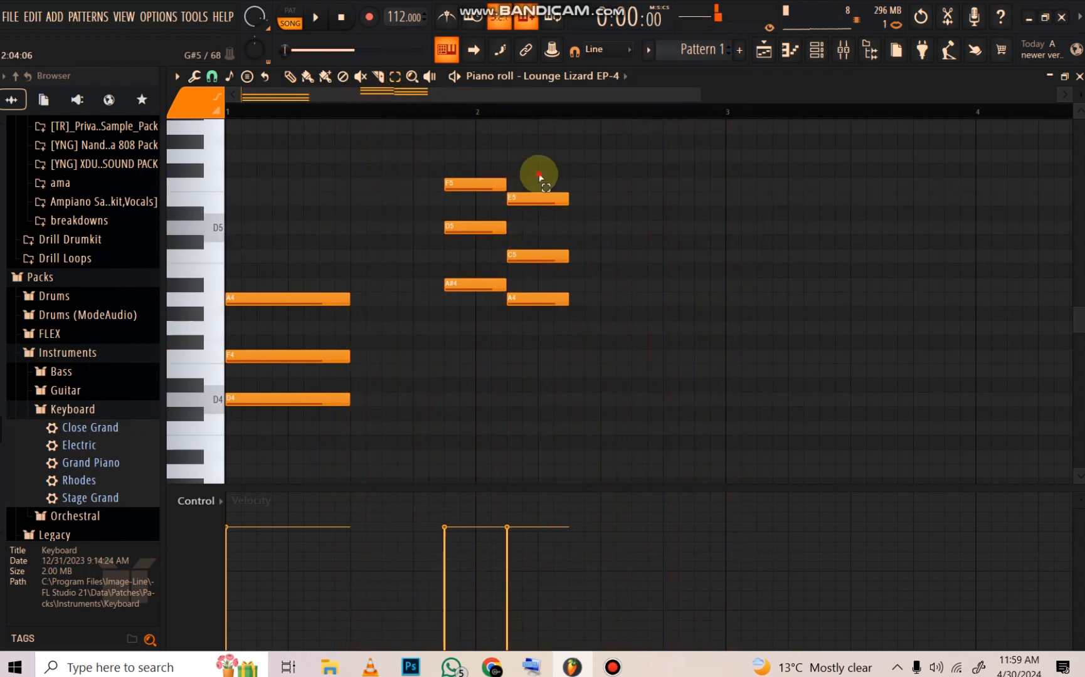
# Step: Extend the A4, C5 and E5 notes of the last chord to the start of bar 3, leaving no stray notes
pyautogui.moveTo(539, 176); pyautogui.dragTo(584, 324)
pyautogui.press('space')
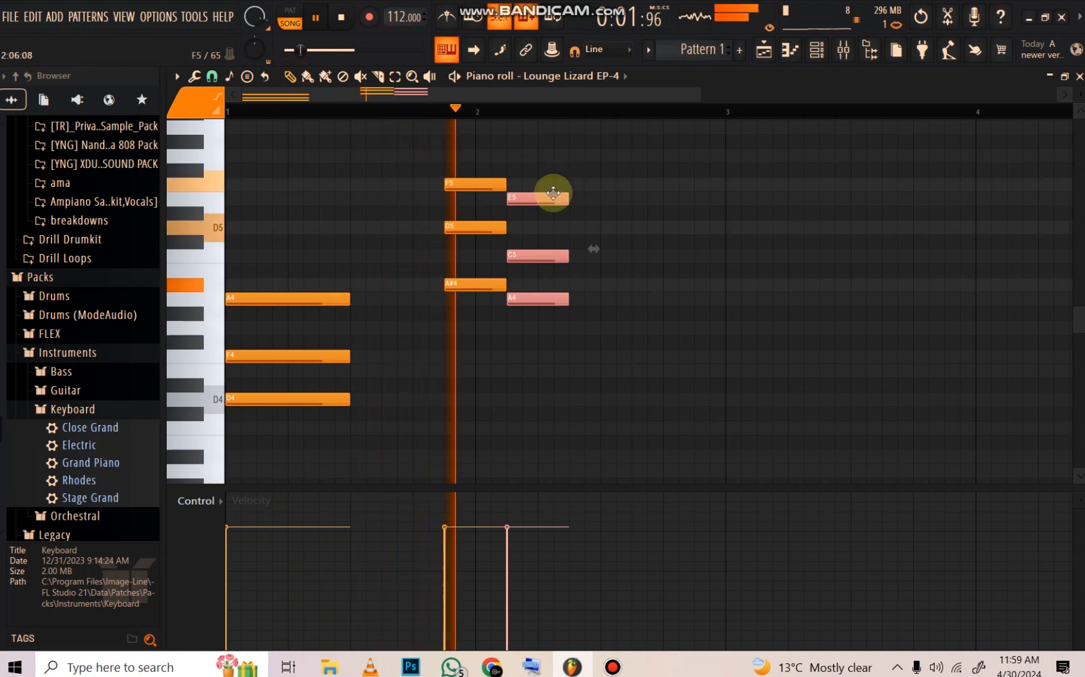
pyautogui.click(576, 202)
pyautogui.rightClick(581, 202)
pyautogui.press('space')
pyautogui.press('space')
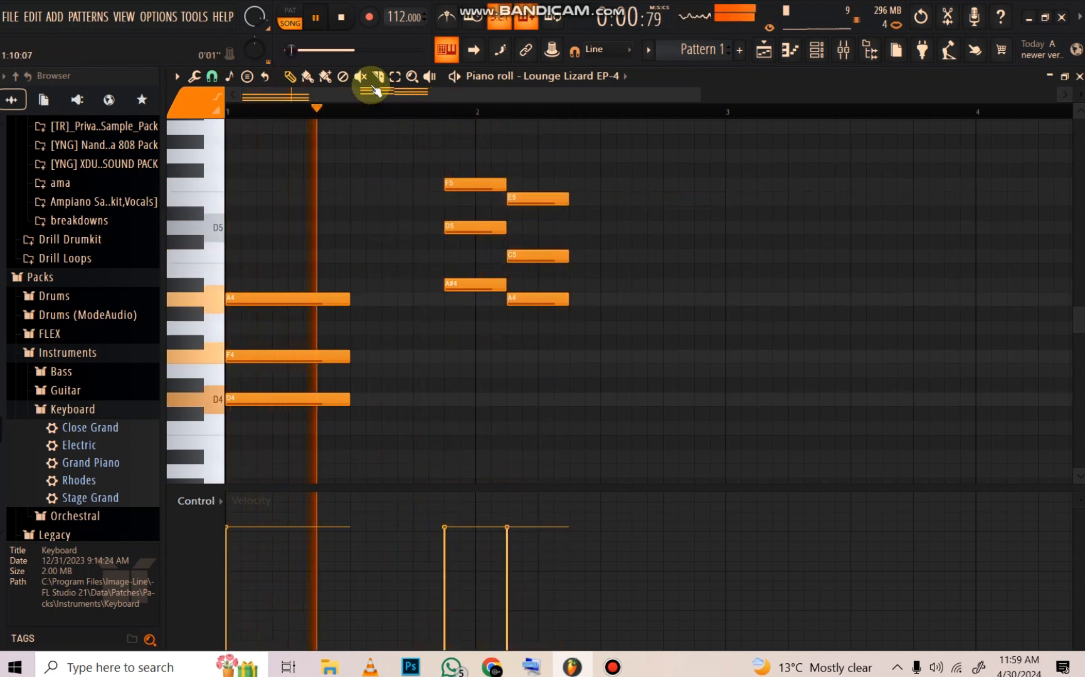
pyautogui.moveTo(602, 151); pyautogui.dragTo(530, 390)
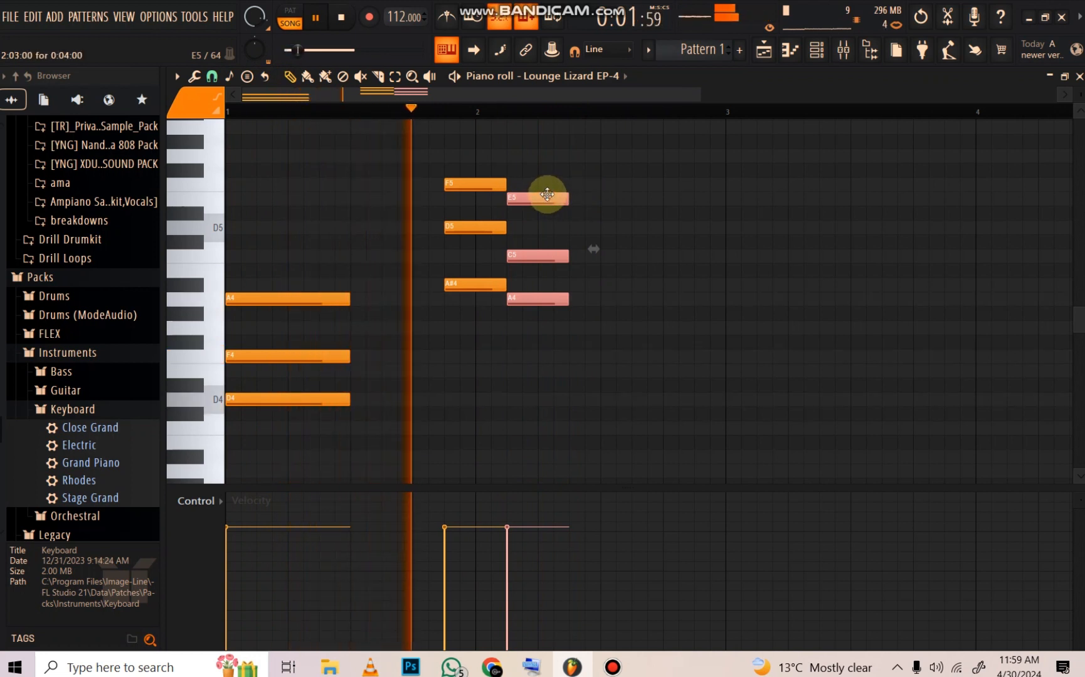
pyautogui.moveTo(566, 196); pyautogui.dragTo(755, 226)
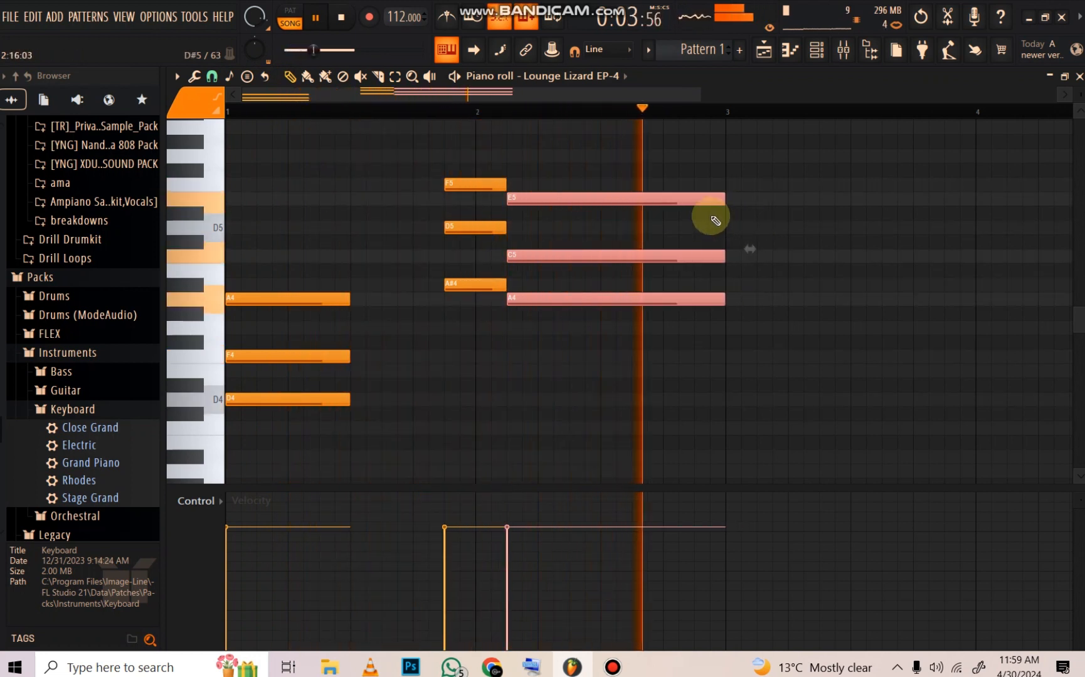
pyautogui.click(525, 415)
pyautogui.rightClick(540, 414)
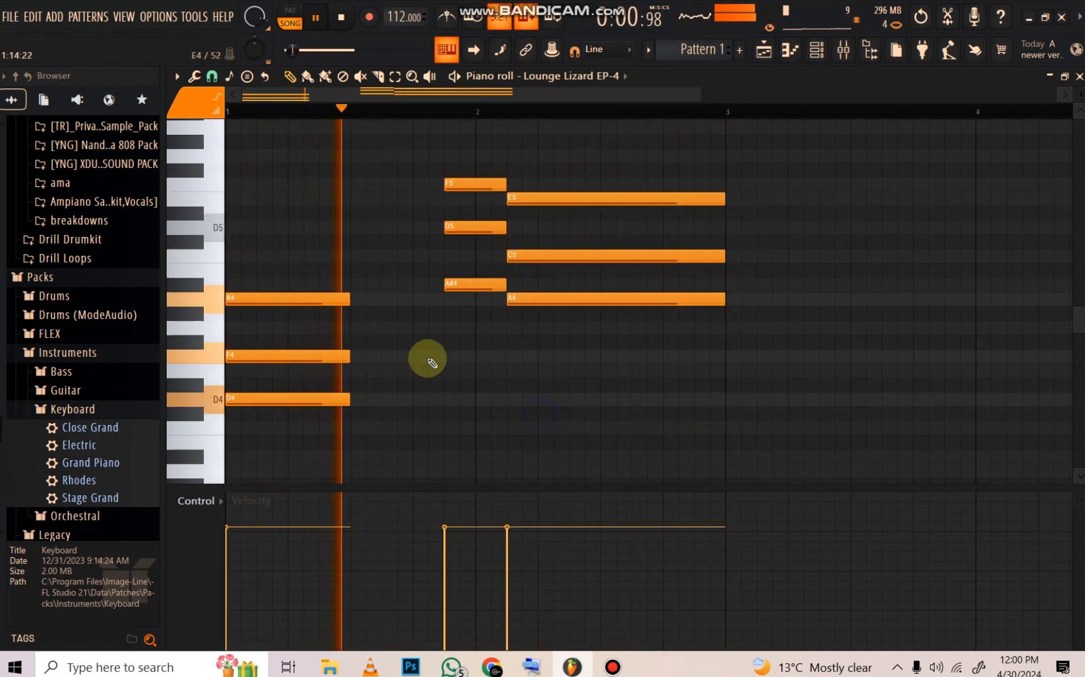
# Step: Apply the articulator to the notes to lengthen the opening D4, F4 and A4 chord up to the second chord, and stop playback
pyautogui.hotkey('alt', 'l')
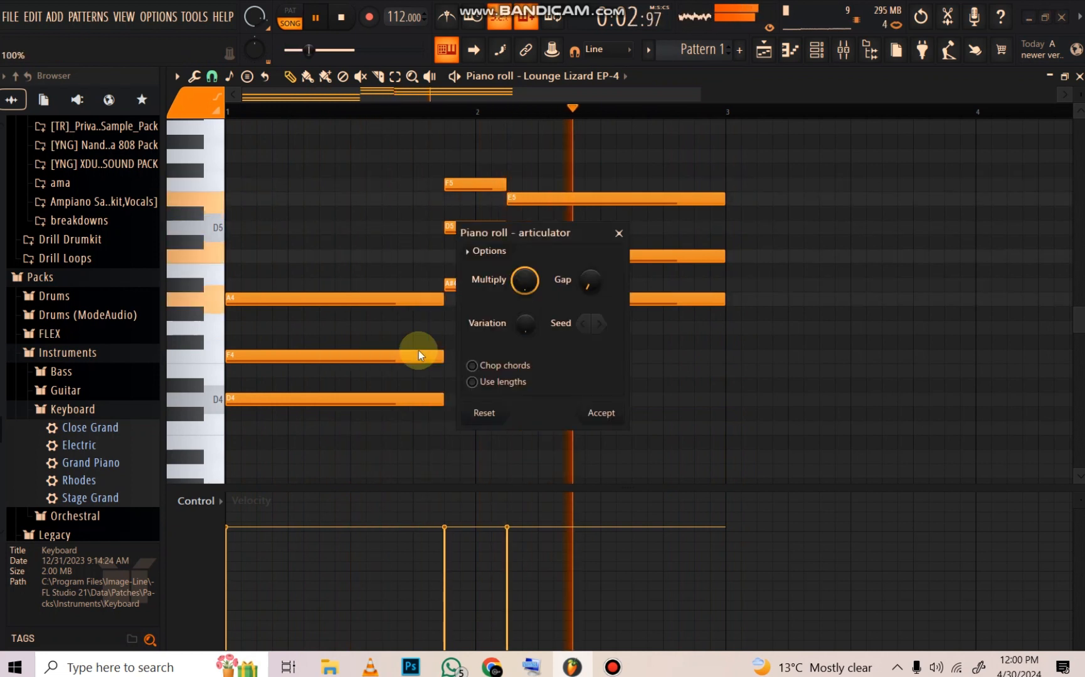
pyautogui.press('Return')
pyautogui.press('space')
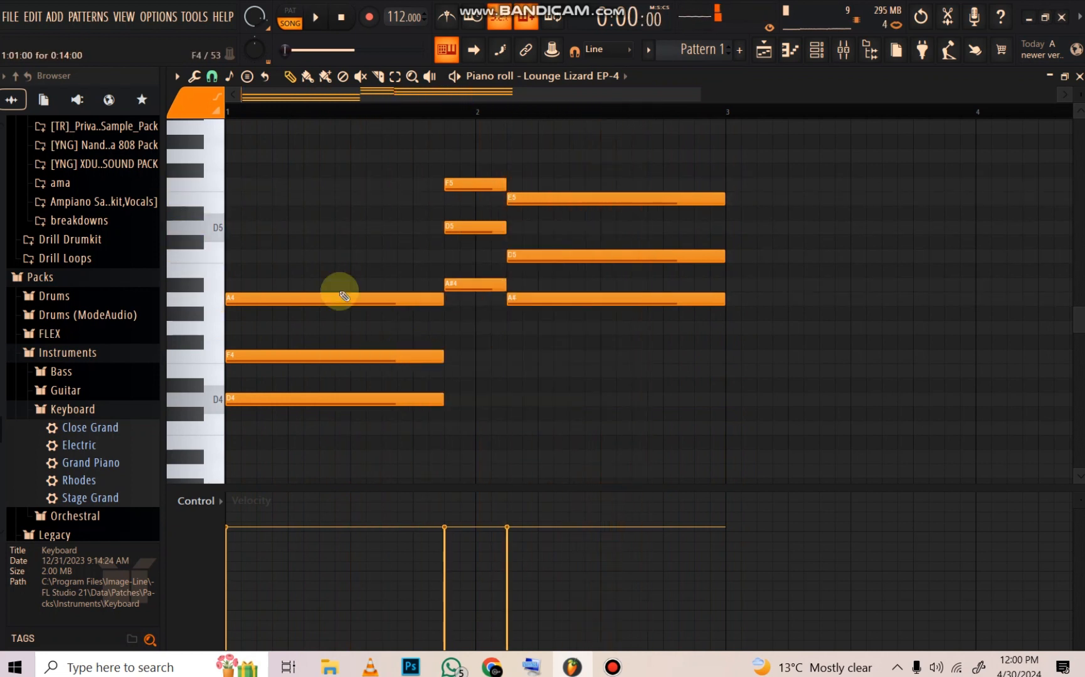
# Step: Limit the playlist's time selection to bars 1 and 2, and reopen Pattern 1 in the piano roll
pyautogui.click(763, 50)
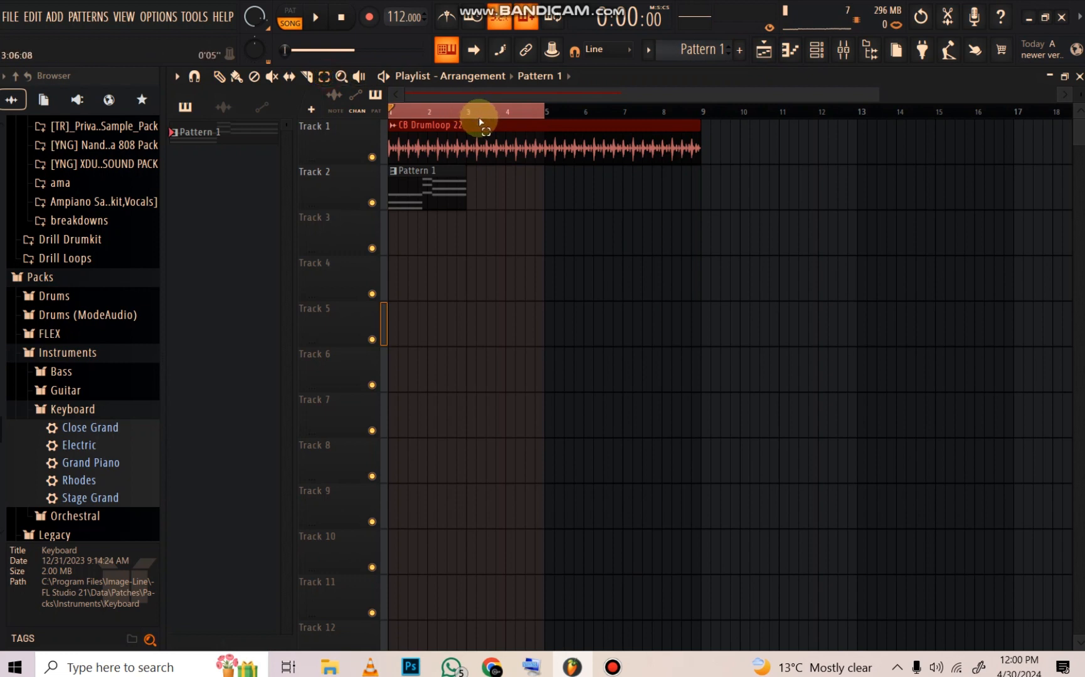
pyautogui.moveTo(469, 112); pyautogui.dragTo(141, 149)
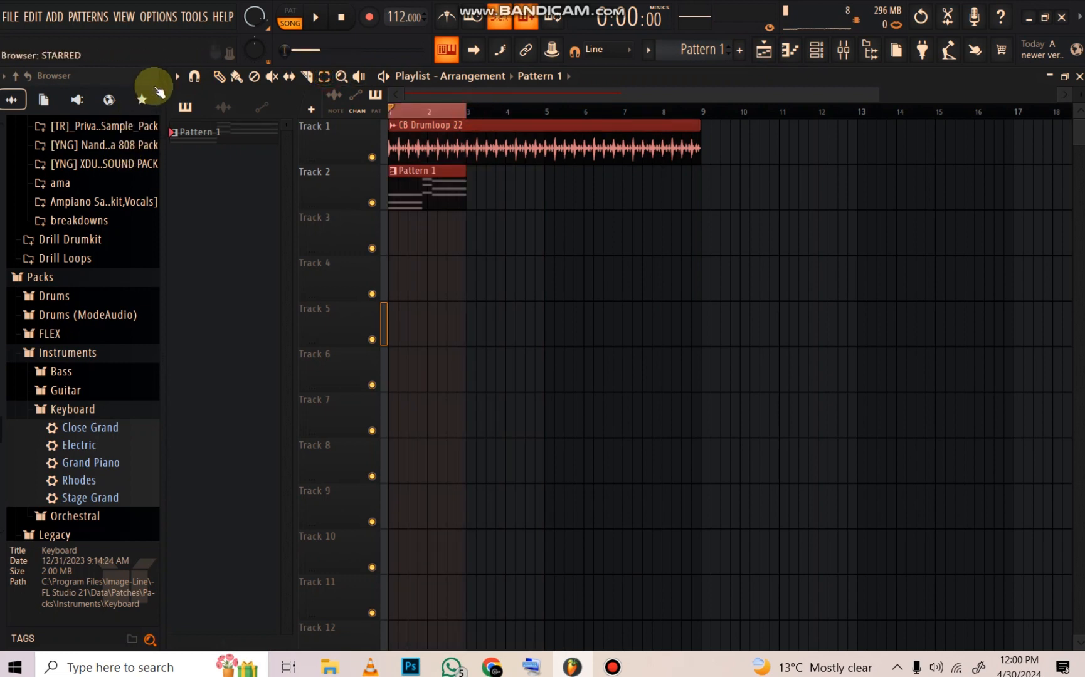
pyautogui.doubleClick(437, 193)
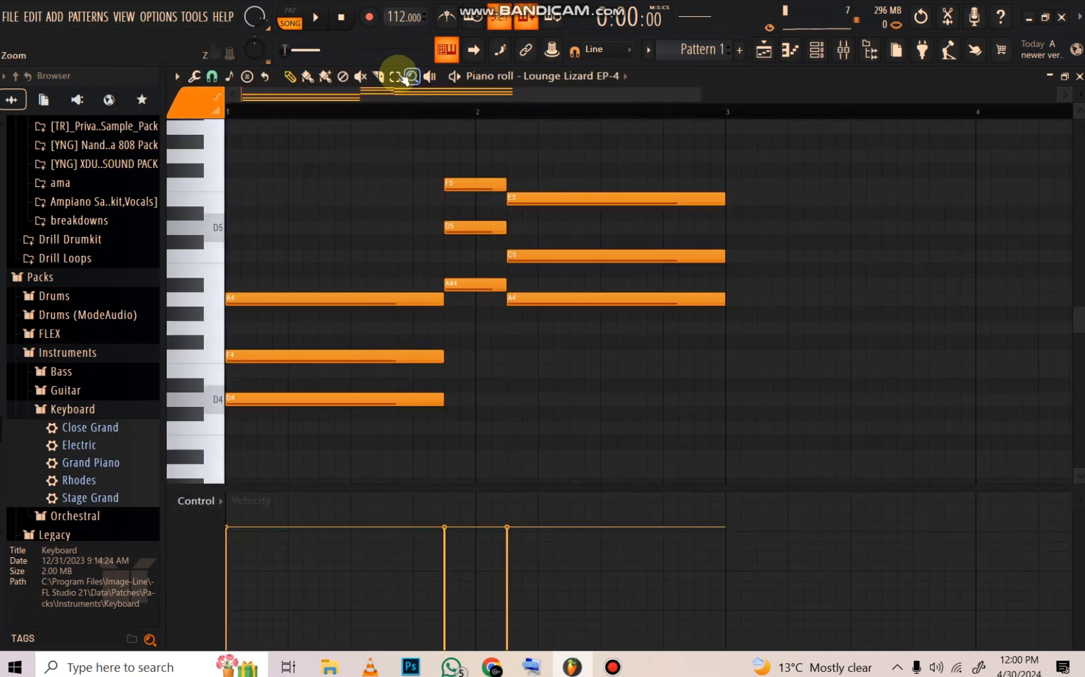
# Step: Try the second and third chords one octave lower during playback, and move them back up an octave
pyautogui.moveTo(482, 159); pyautogui.dragTo(608, 309)
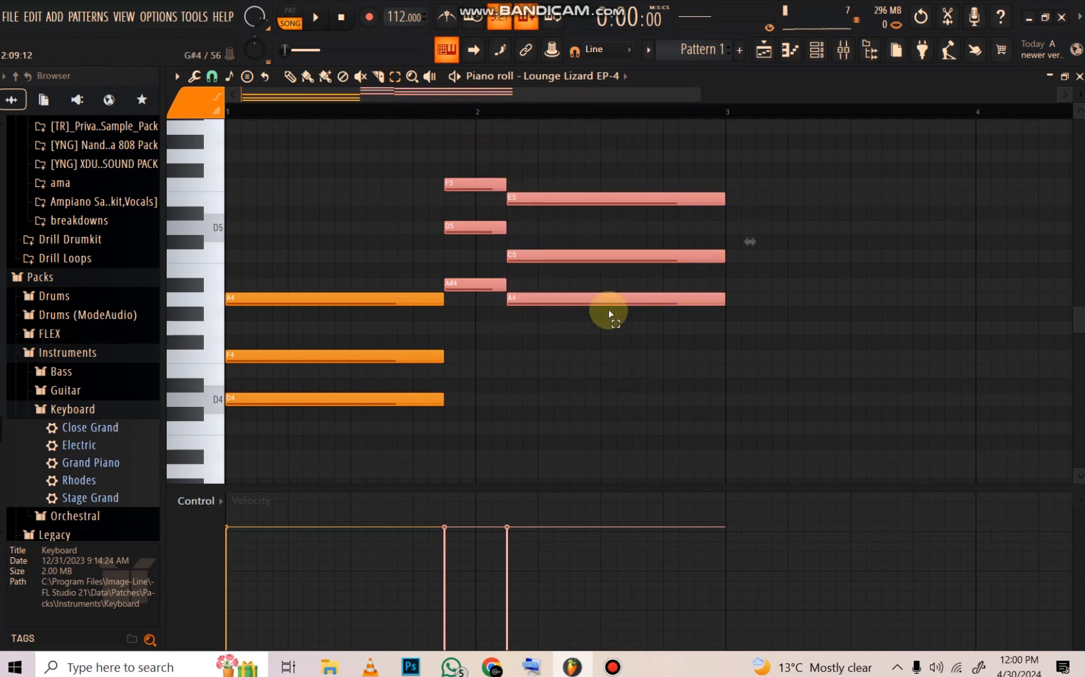
pyautogui.hotkey('ctrl', 'Down')
pyautogui.press('space')
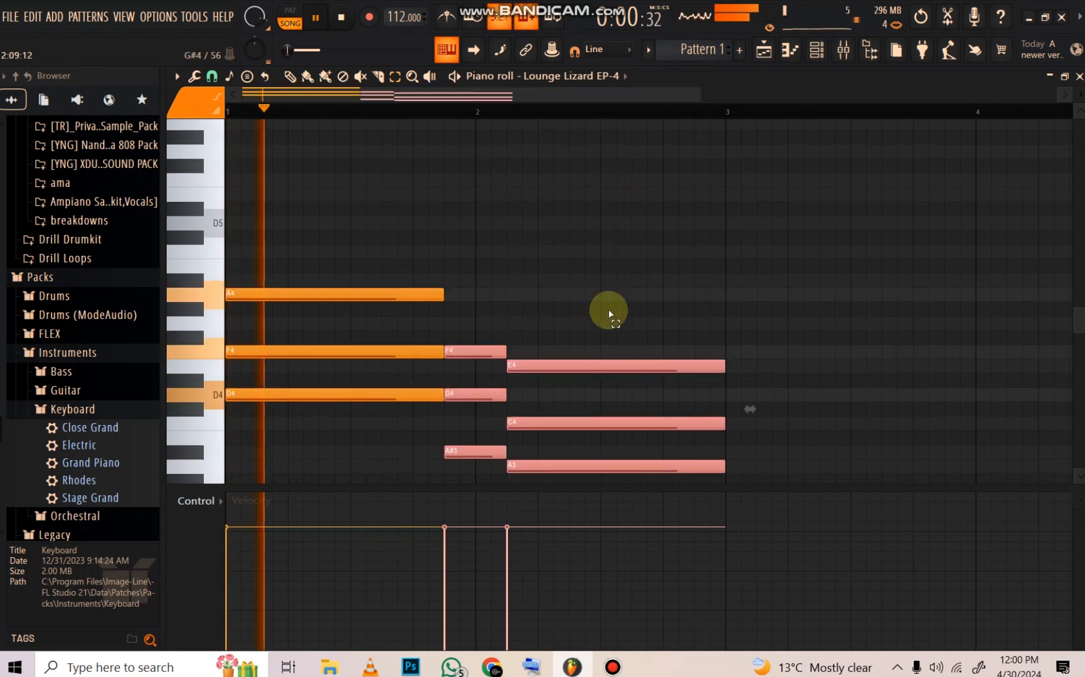
pyautogui.scroll(-3, 562, 265)
pyautogui.scroll(1, 563, 271)
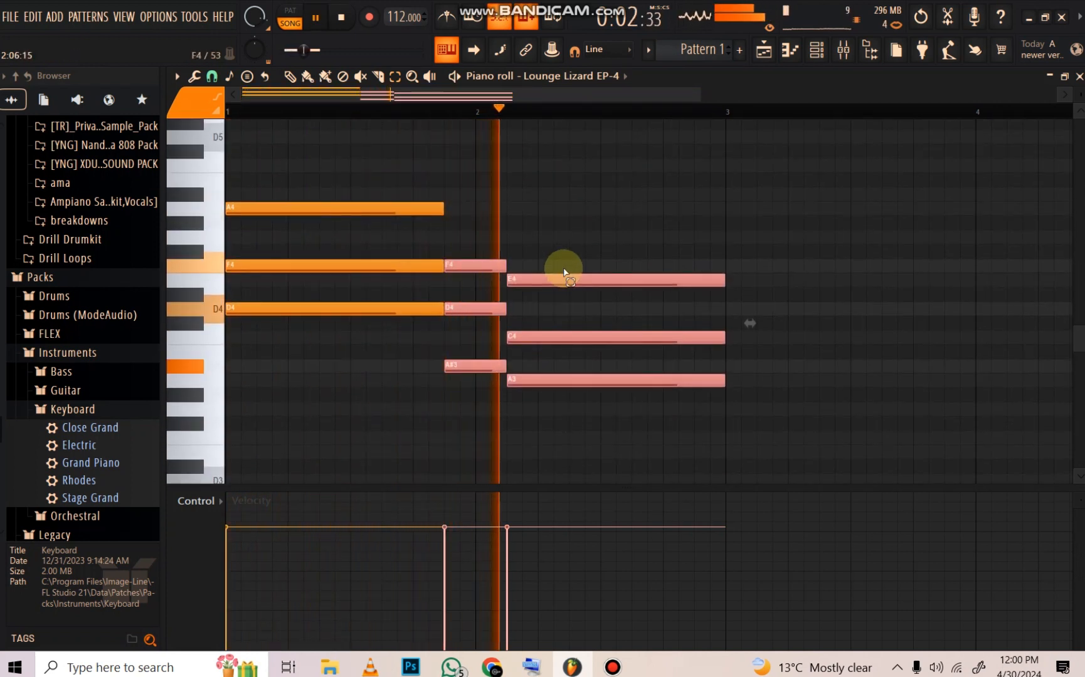
pyautogui.press('space')
pyautogui.hotkey('ctrl', 'Up')
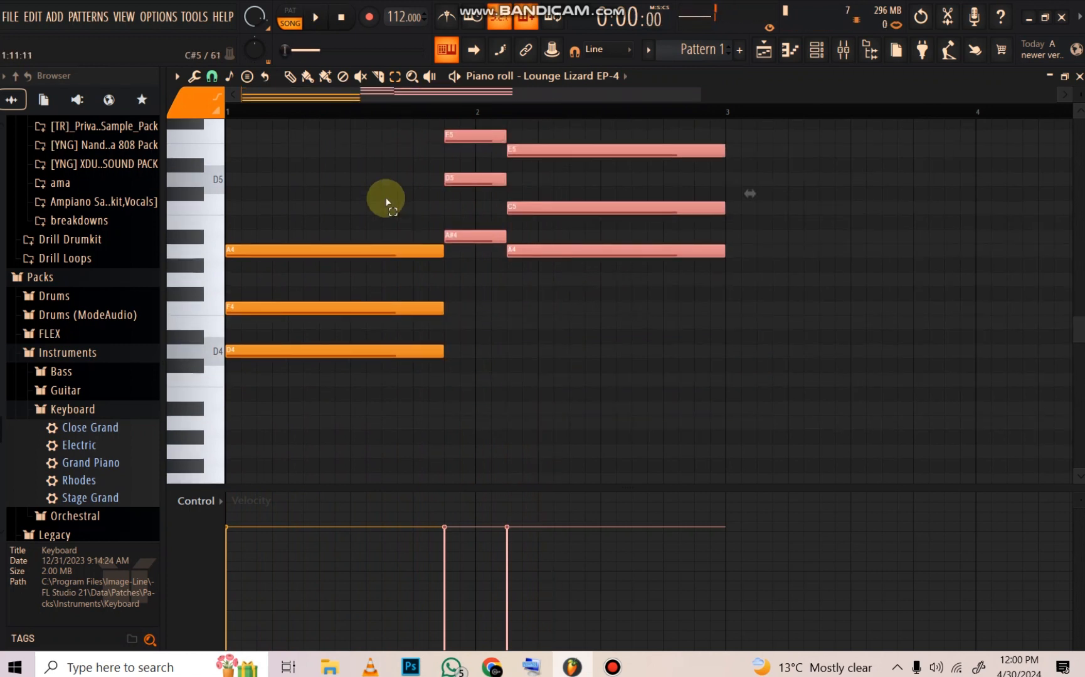
# Step: Try the upper two notes of the second and third chords an octave lower in playback, and raise them back
pyautogui.moveTo(467, 159); pyautogui.dragTo(596, 224)
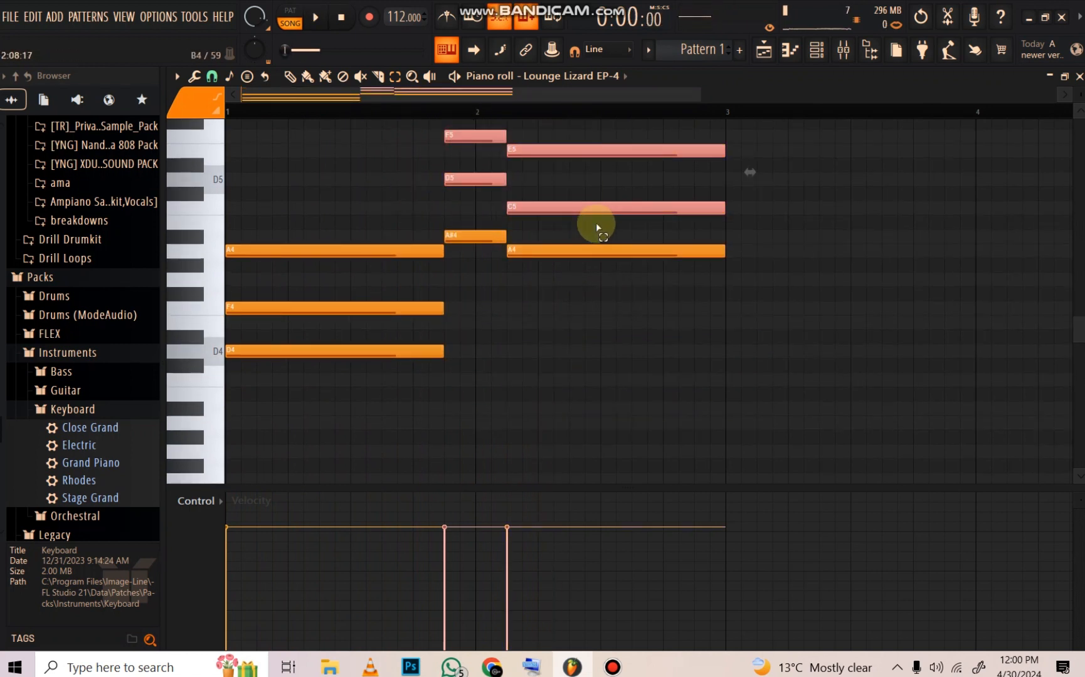
pyautogui.hotkey('ctrl', 'Down')
pyautogui.press('space')
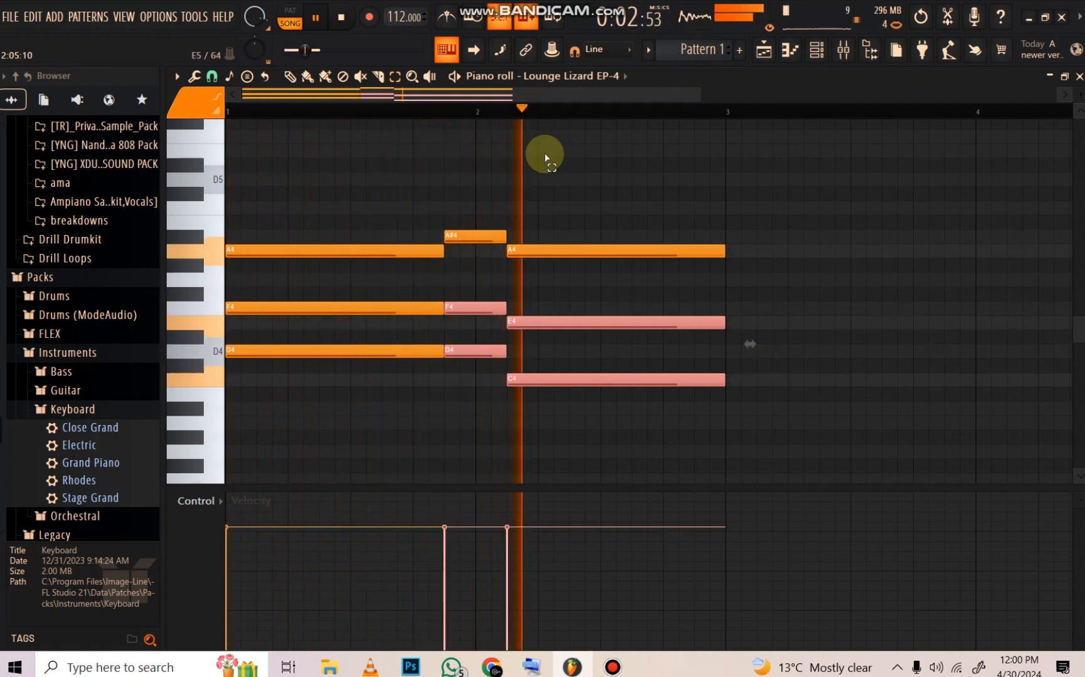
pyautogui.press('space')
pyautogui.click(559, 191)
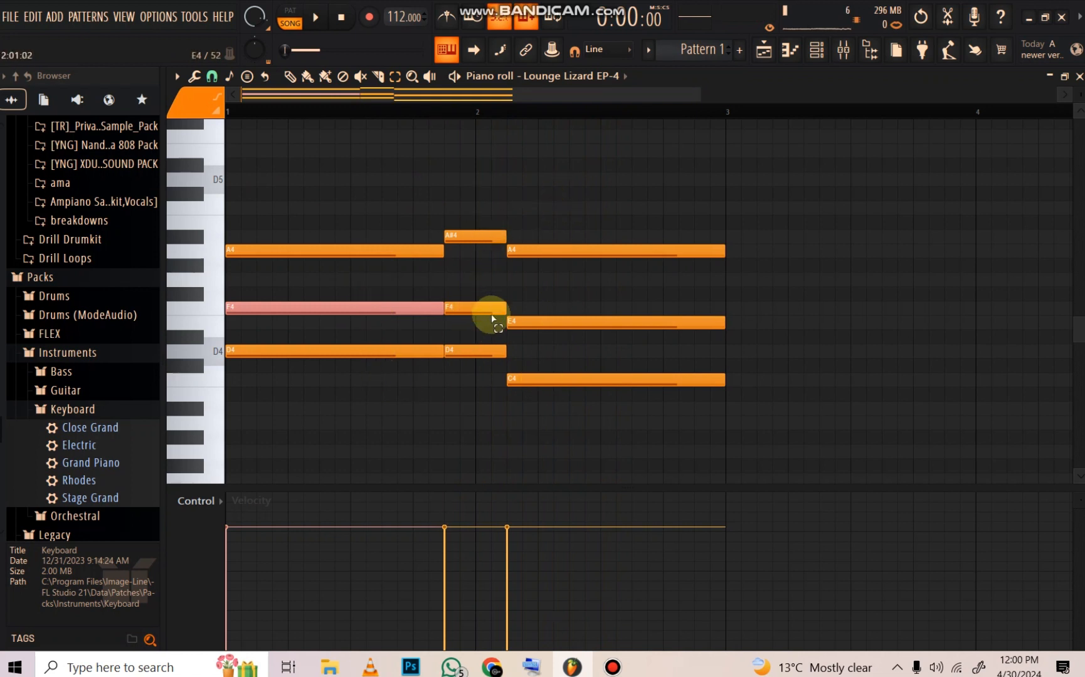
pyautogui.moveTo(462, 310); pyautogui.dragTo(652, 424)
pyautogui.hotkey('ctrl', 'Up')
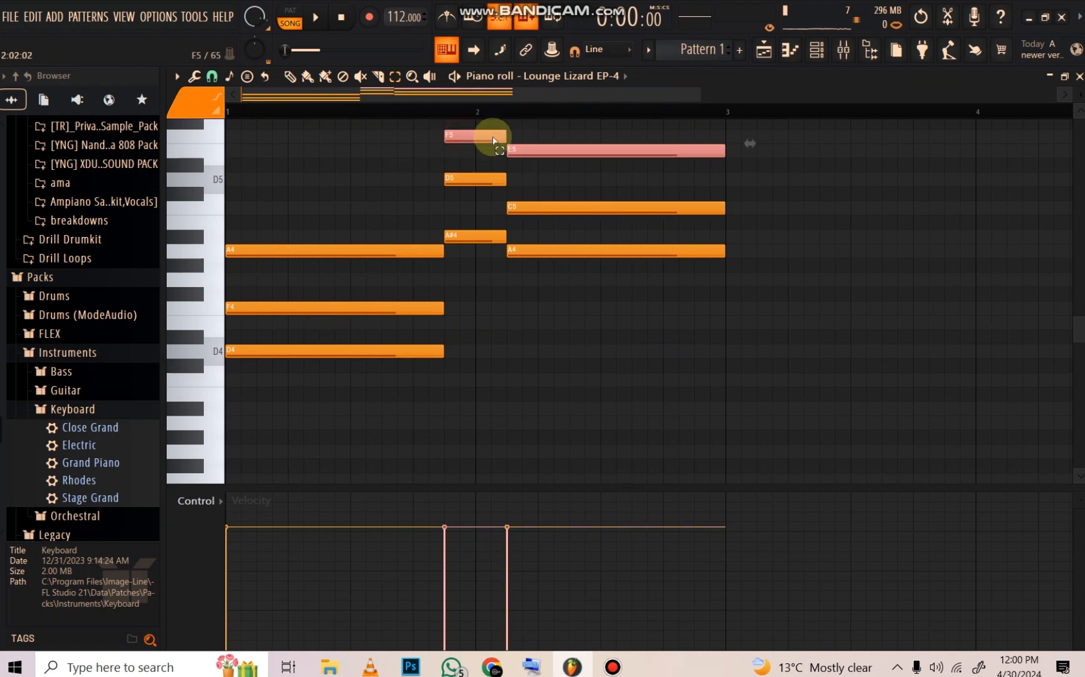
# Step: Try moving only the top F5 and E5 notes of the last two chords down an octave, and raise them back
pyautogui.moveTo(477, 172); pyautogui.dragTo(542, 214)
pyautogui.moveTo(496, 136); pyautogui.dragTo(586, 168)
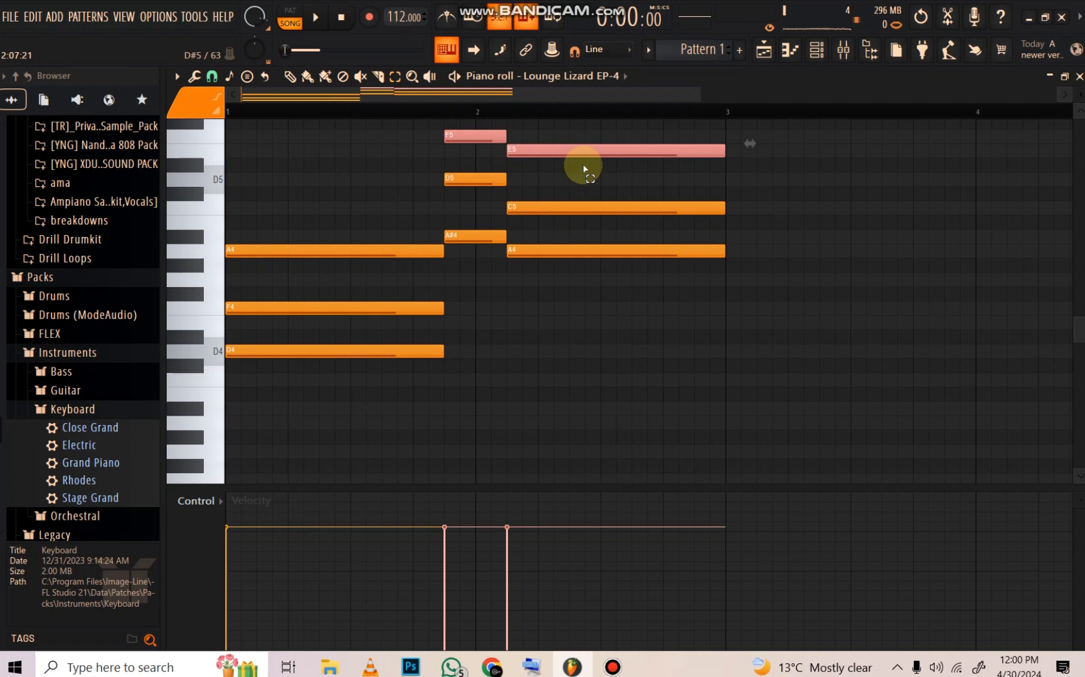
pyautogui.hotkey('ctrl', 'Down')
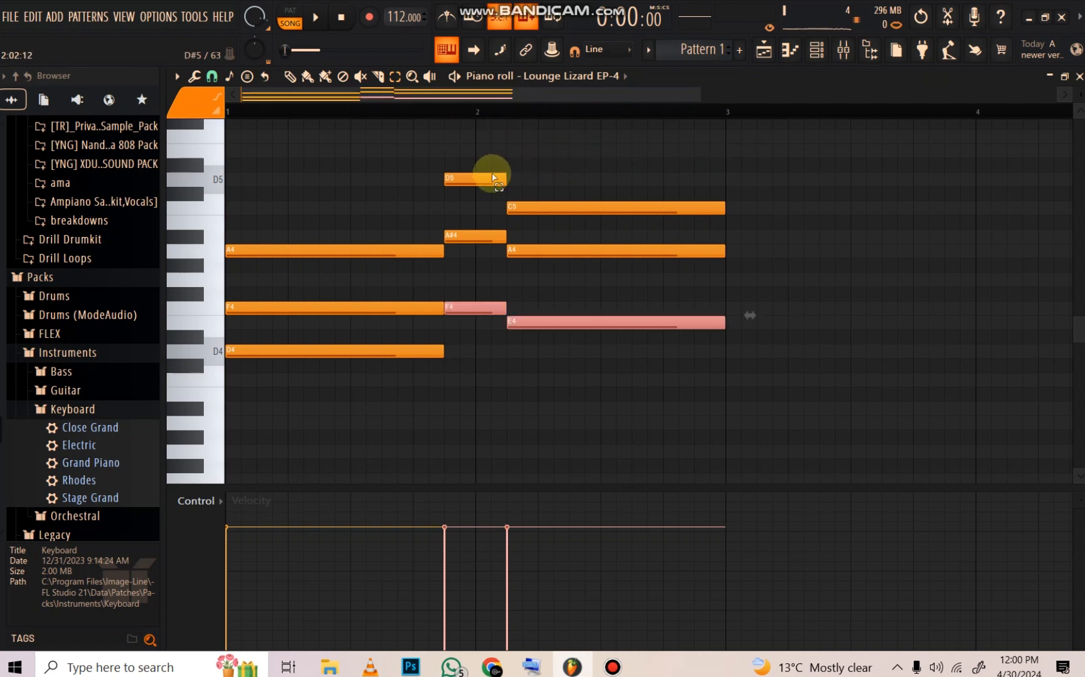
pyautogui.moveTo(497, 173); pyautogui.dragTo(557, 214)
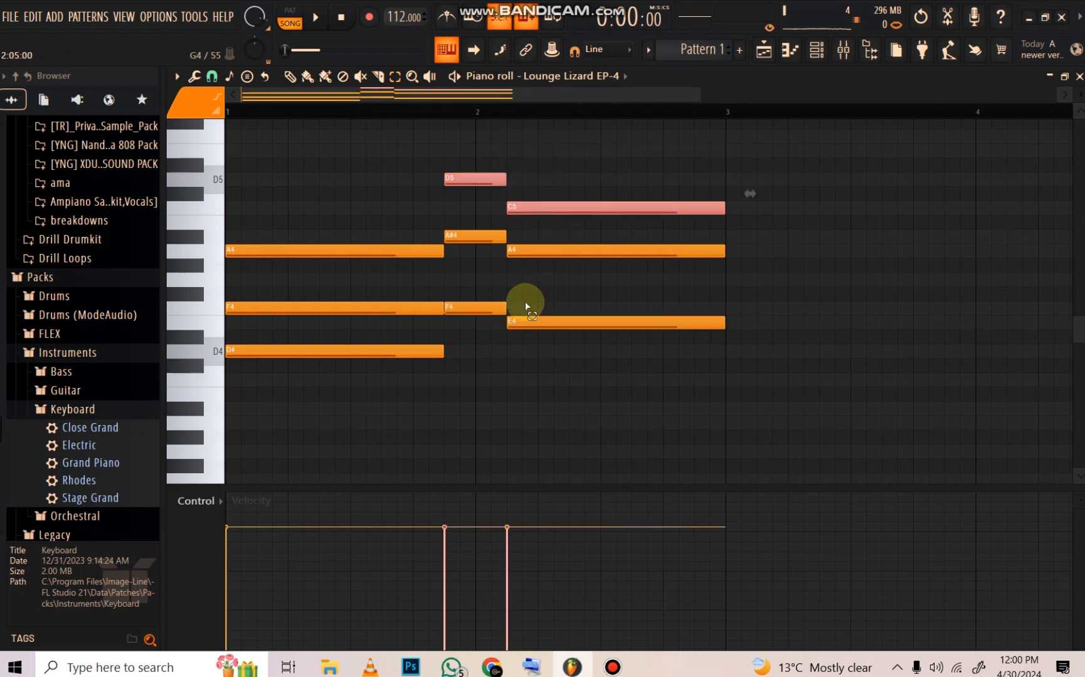
pyautogui.moveTo(484, 287); pyautogui.dragTo(658, 370)
pyautogui.hotkey('ctrl', 'Up')
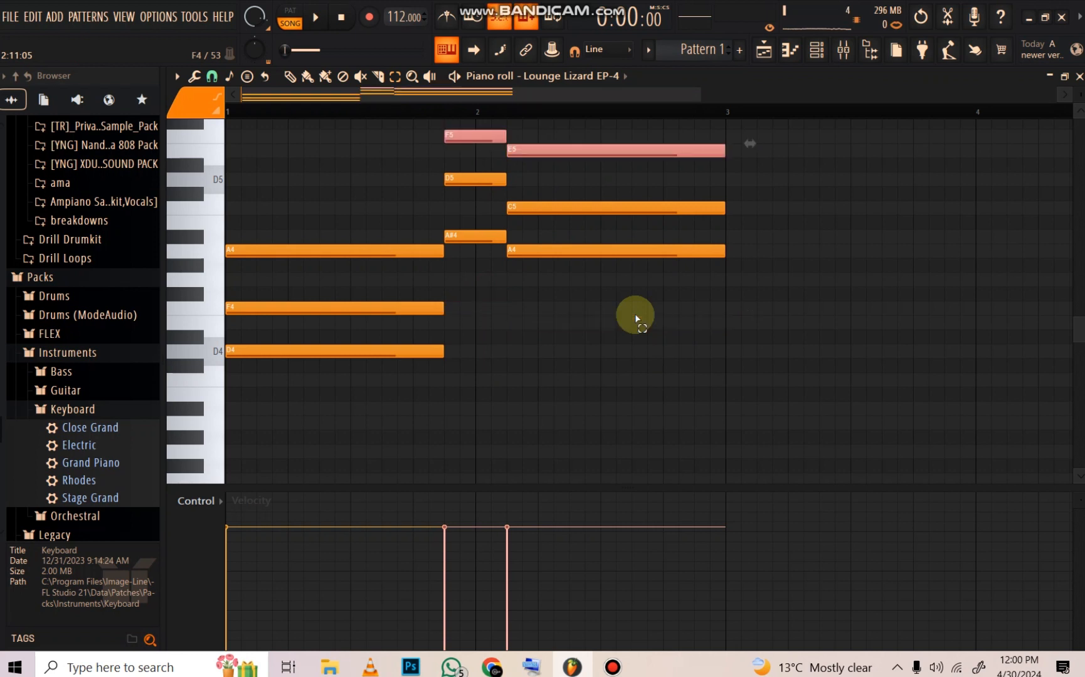
# Step: Review the middle D5 and C5 notes of the last two chords and play back the progression
pyautogui.moveTo(575, 209); pyautogui.dragTo(591, 215)
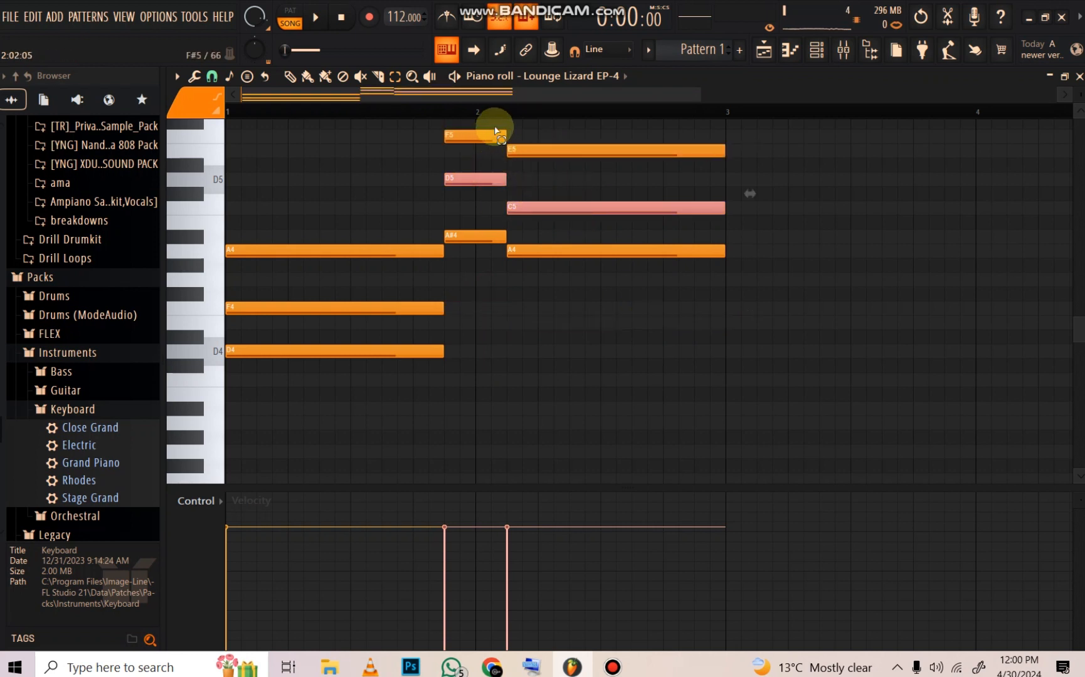
pyautogui.moveTo(495, 165); pyautogui.dragTo(595, 217)
pyautogui.moveTo(512, 209); pyautogui.dragTo(466, 254)
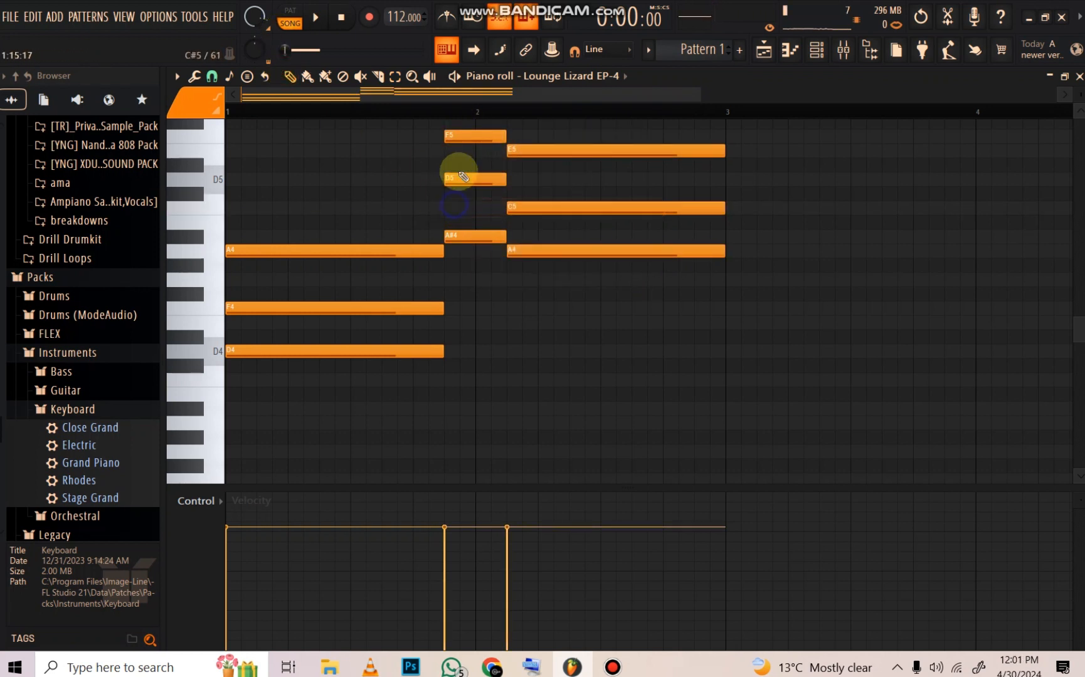
pyautogui.press('space')
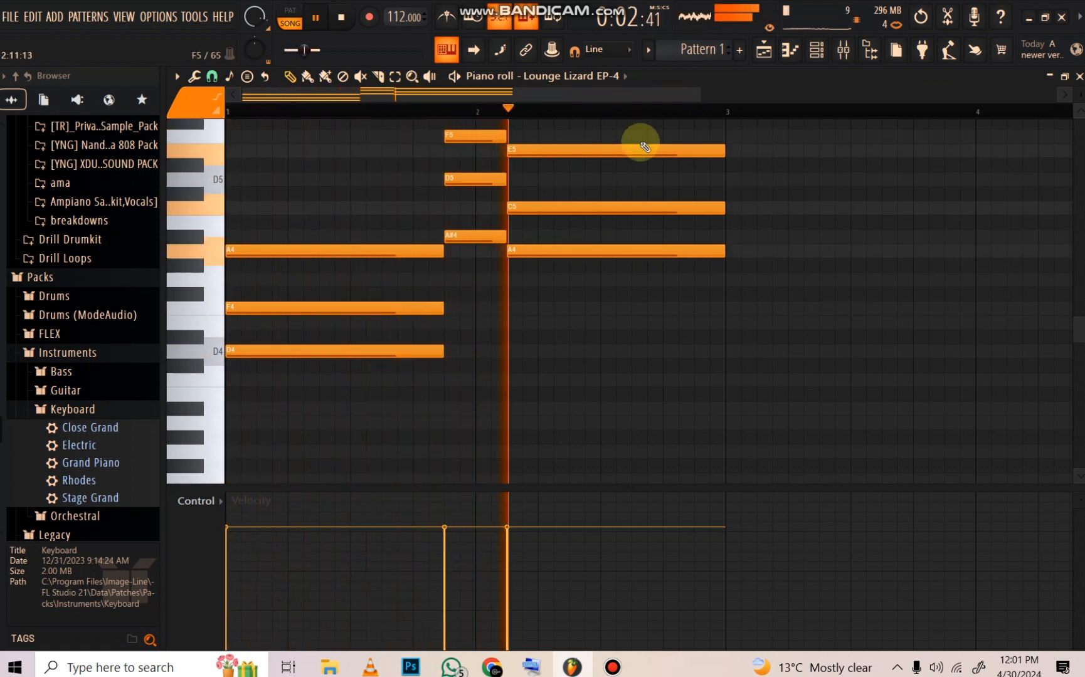
pyautogui.press('space')
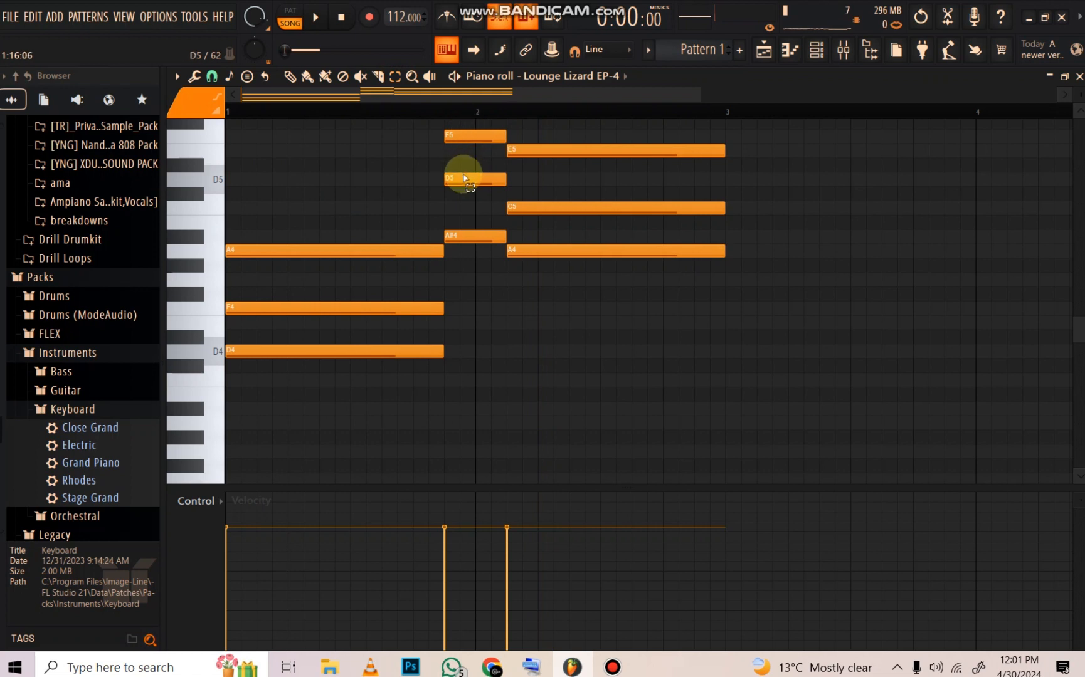
# Step: Try moving the middle D5 and C5 notes of the last two chords up an octave, and lower them back
pyautogui.moveTo(462, 170); pyautogui.dragTo(589, 223)
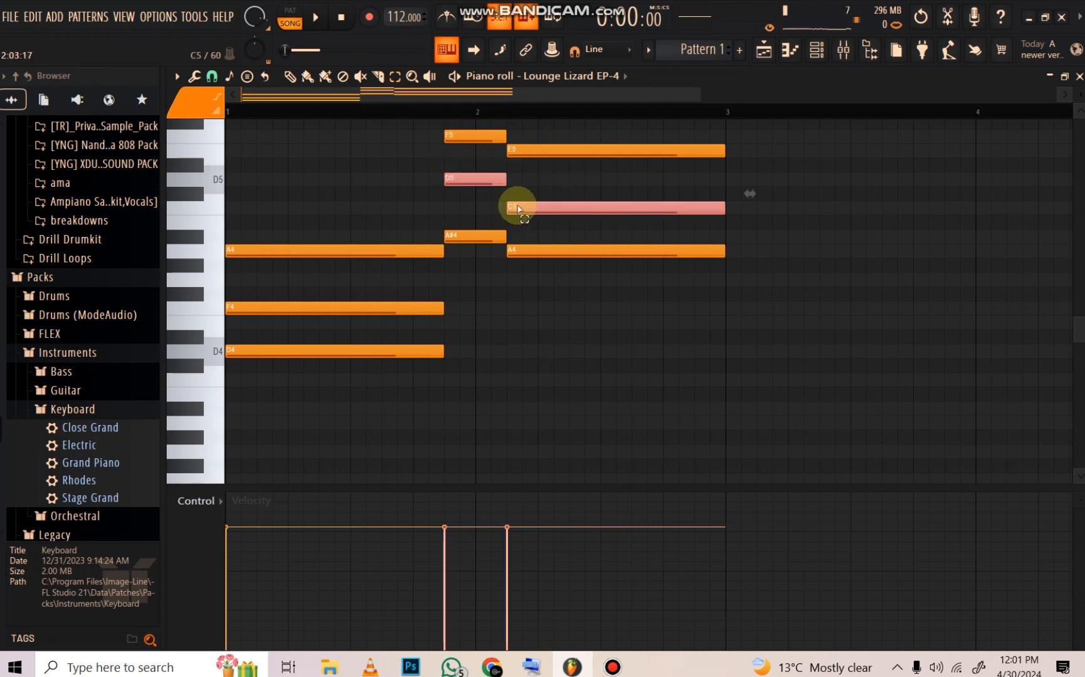
pyautogui.moveTo(477, 178); pyautogui.dragTo(613, 225)
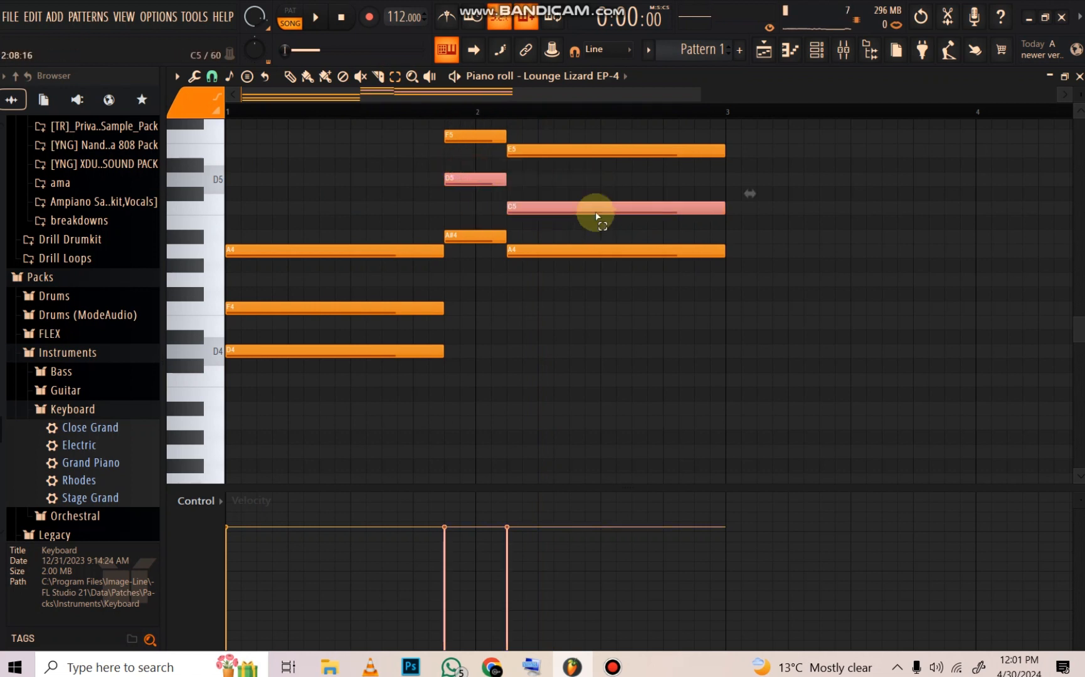
pyautogui.hotkey('ctrl', 'Up')
pyautogui.hotkey('ctrl', 'Down')
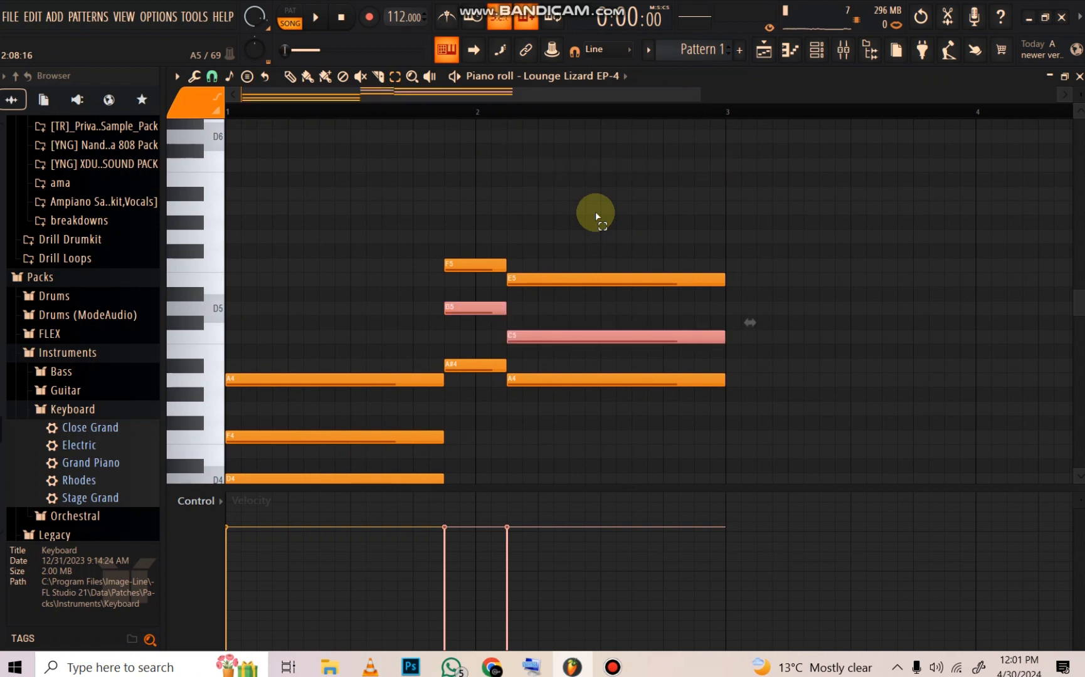
# Step: Lower the top F5 and E5 notes of the second and third chords by one octave
pyautogui.moveTo(444, 246); pyautogui.dragTo(572, 285)
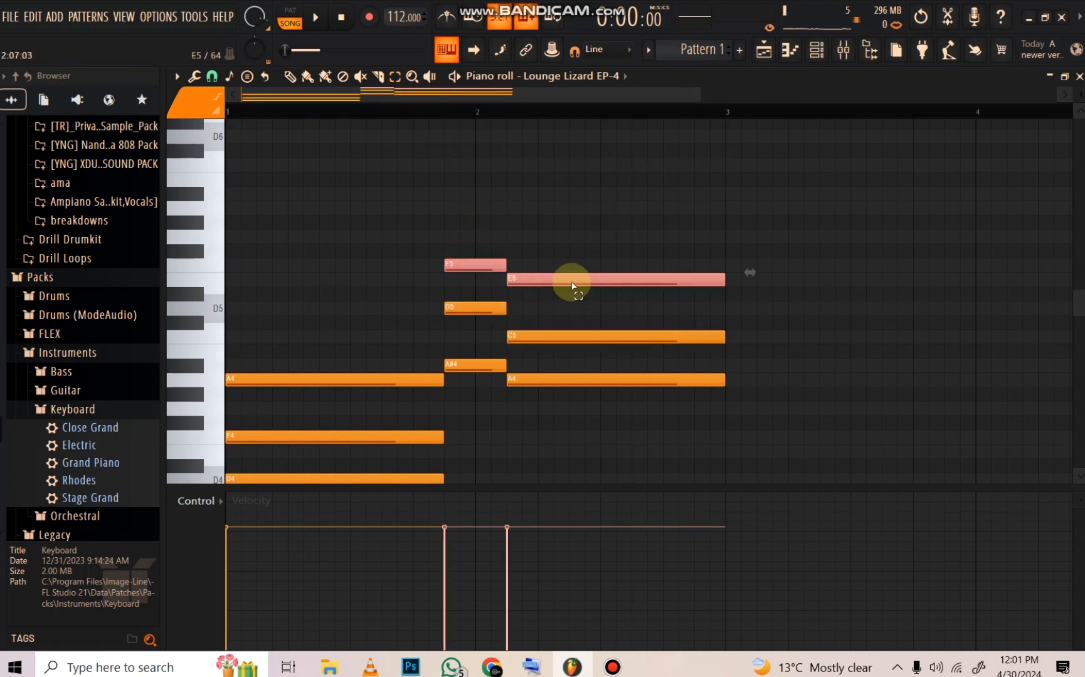
pyautogui.hotkey('ctrl', 'Down')
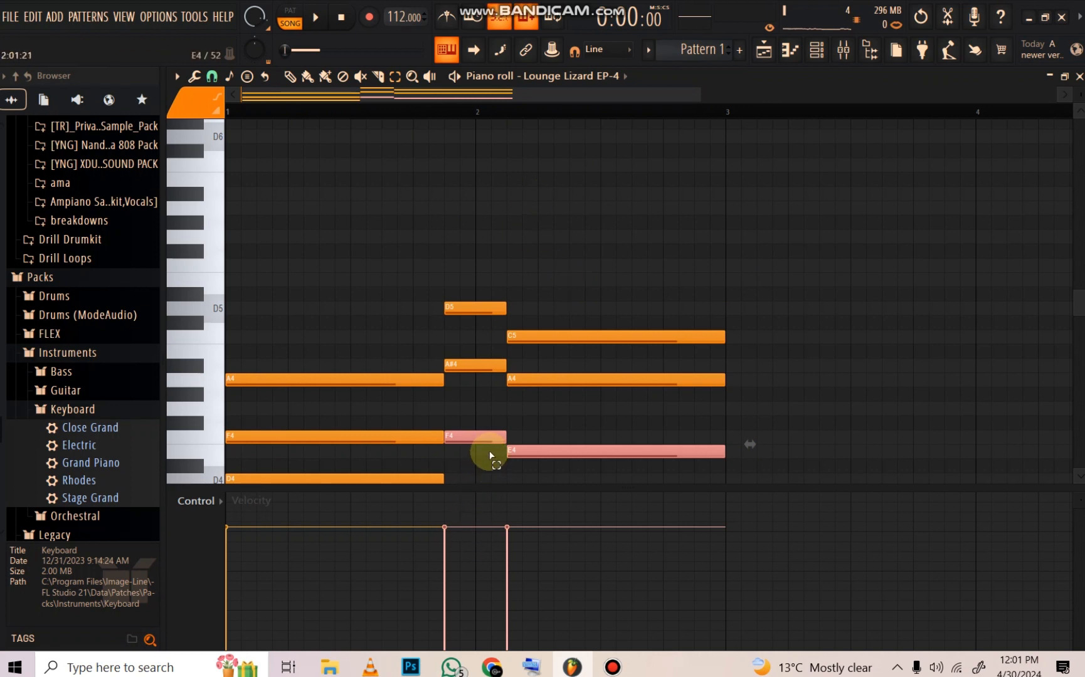
# Step: Play back the progression, raise the first chord's F4 by one octave to F5, and play it again
pyautogui.scroll(-3, 486, 414)
pyautogui.press('space')
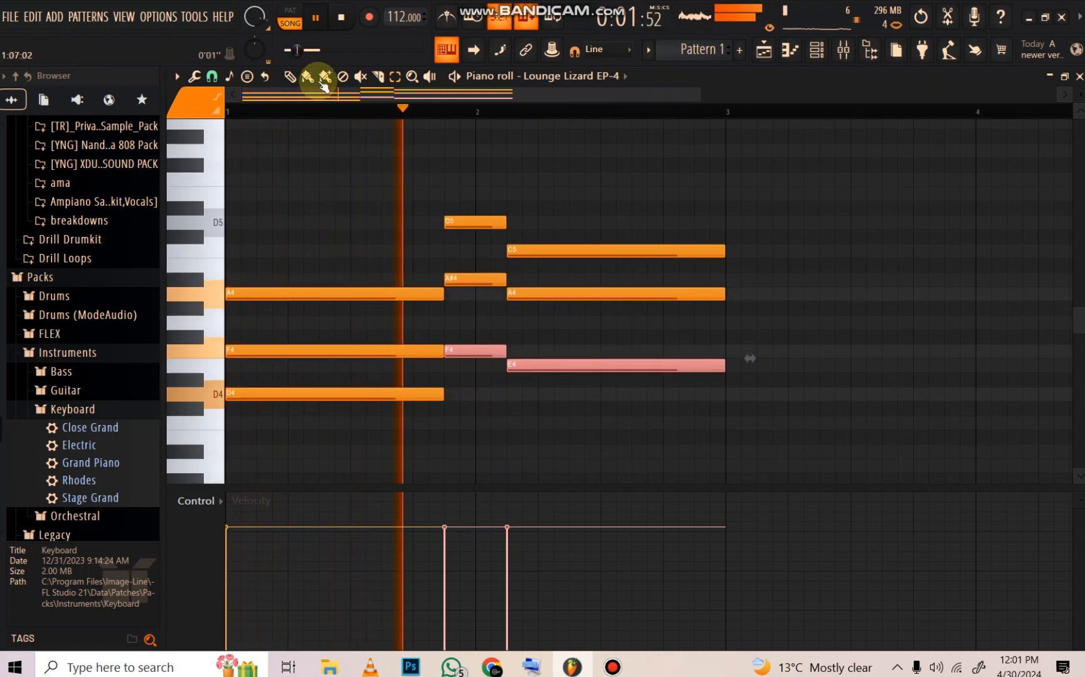
pyautogui.click(289, 76)
pyautogui.press('space')
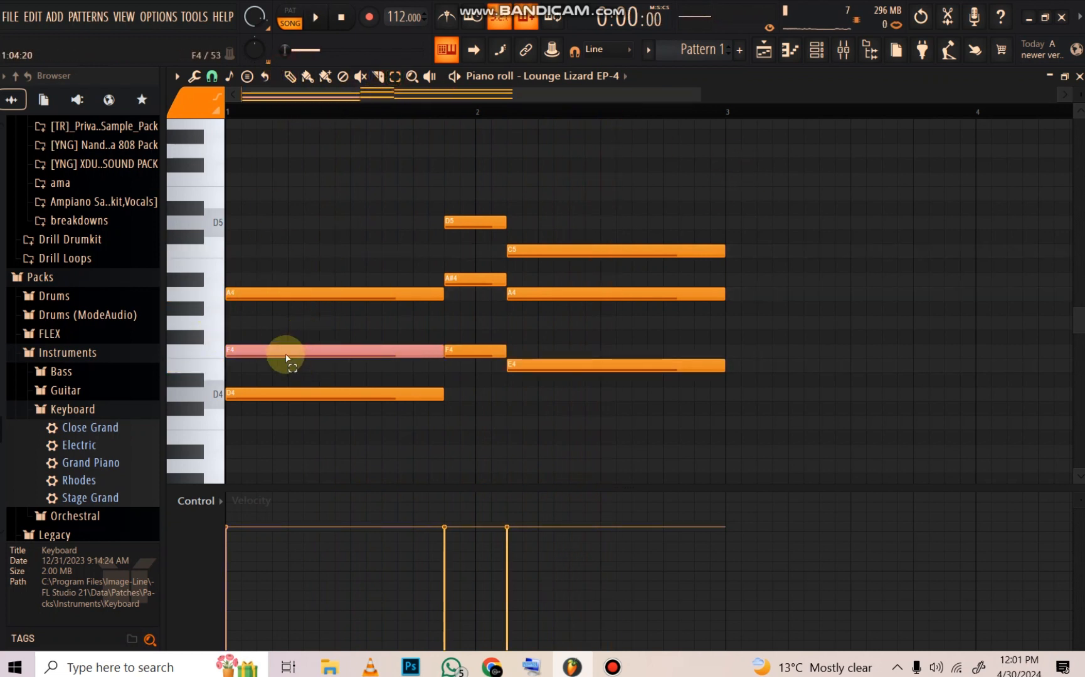
pyautogui.hotkey('ctrl', 'Up')
pyautogui.press('space')
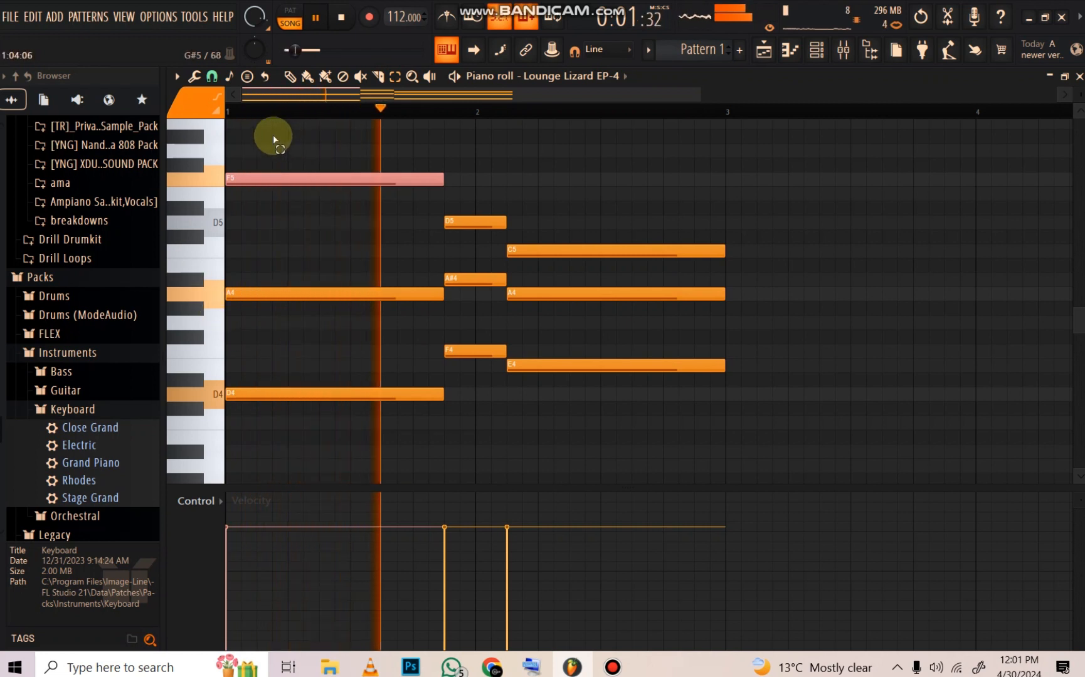
pyautogui.press('space')
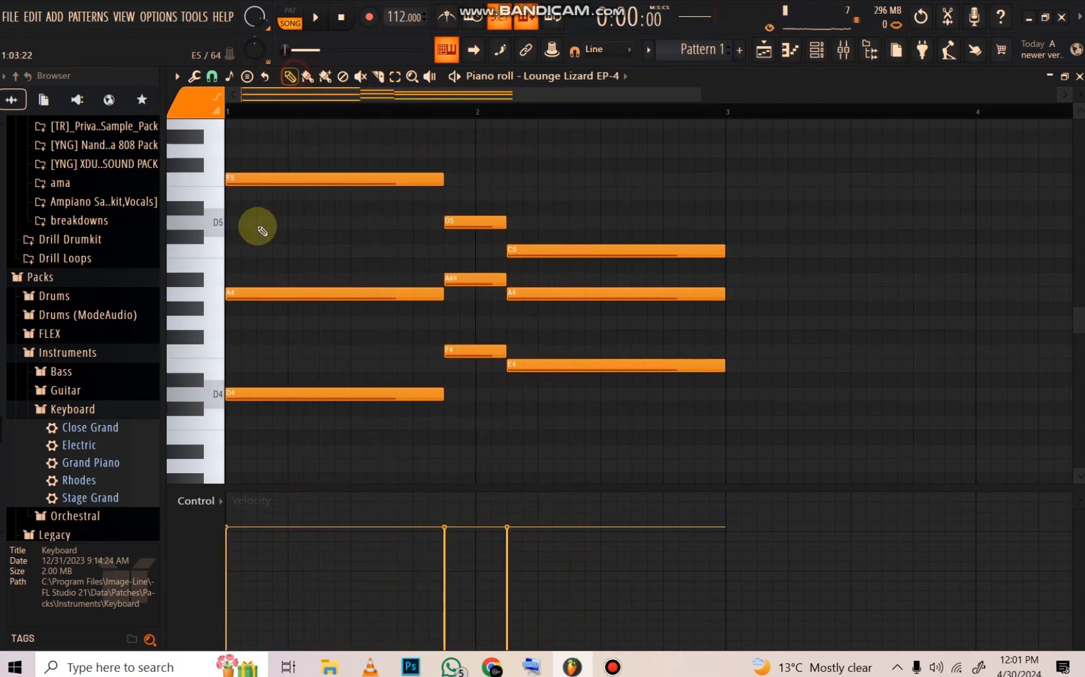
# Step: Add a full-length note to the first chord, moving it from C5 to D5, and play it back
pyautogui.click(235, 247)
pyautogui.press('space')
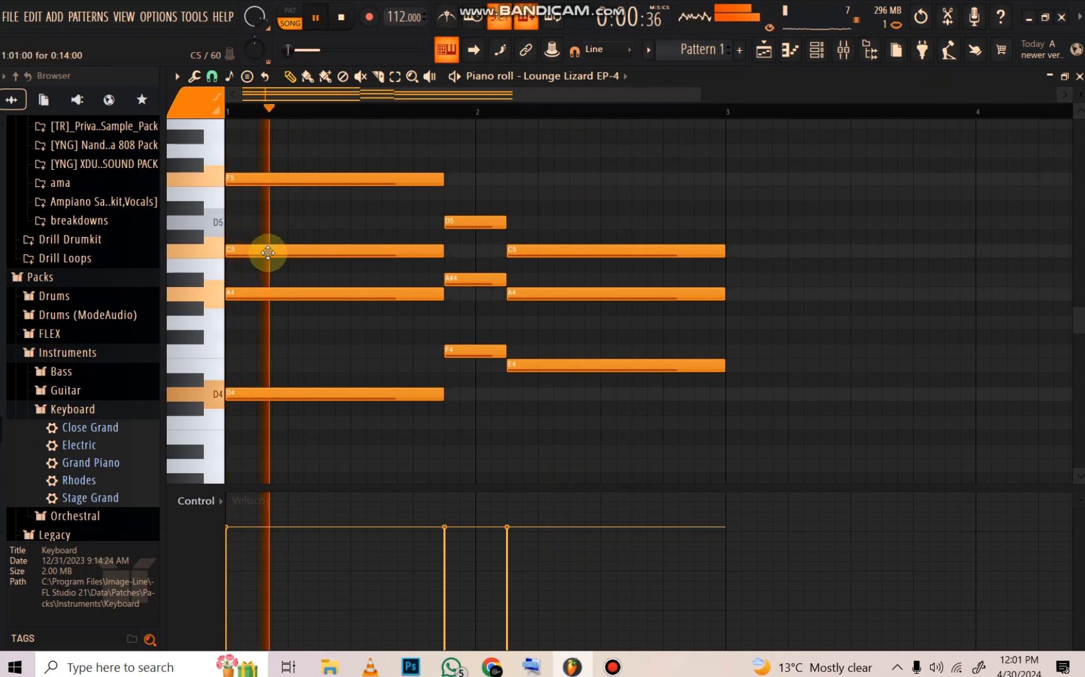
pyautogui.press('space')
pyautogui.moveTo(268, 252); pyautogui.dragTo(254, 225)
pyautogui.press('space')
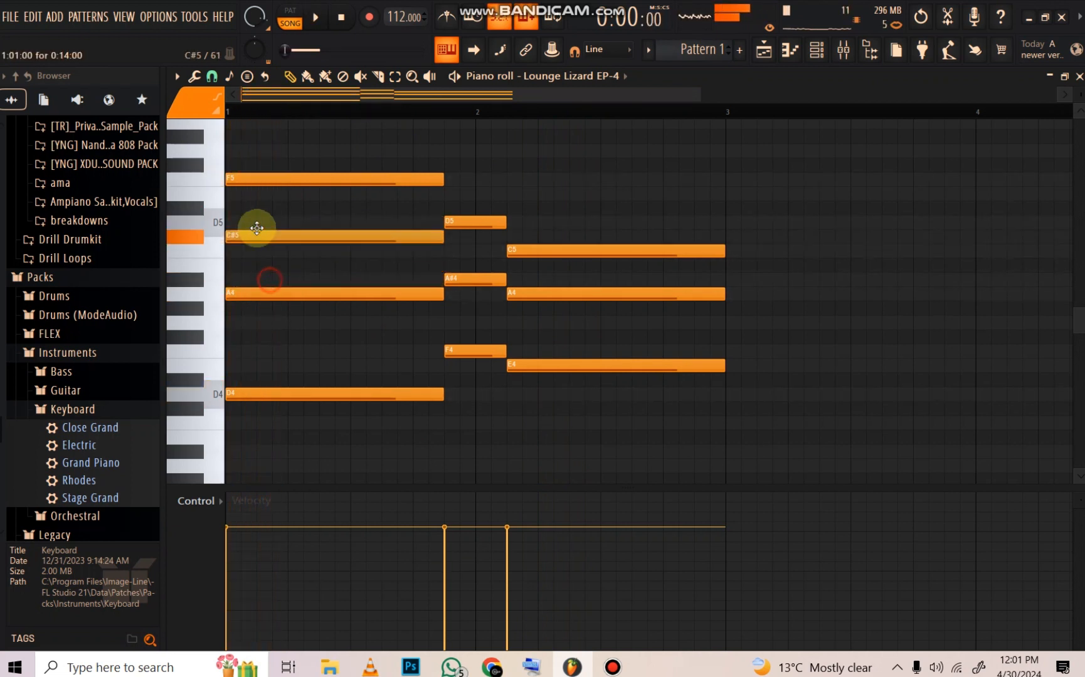
pyautogui.press('space')
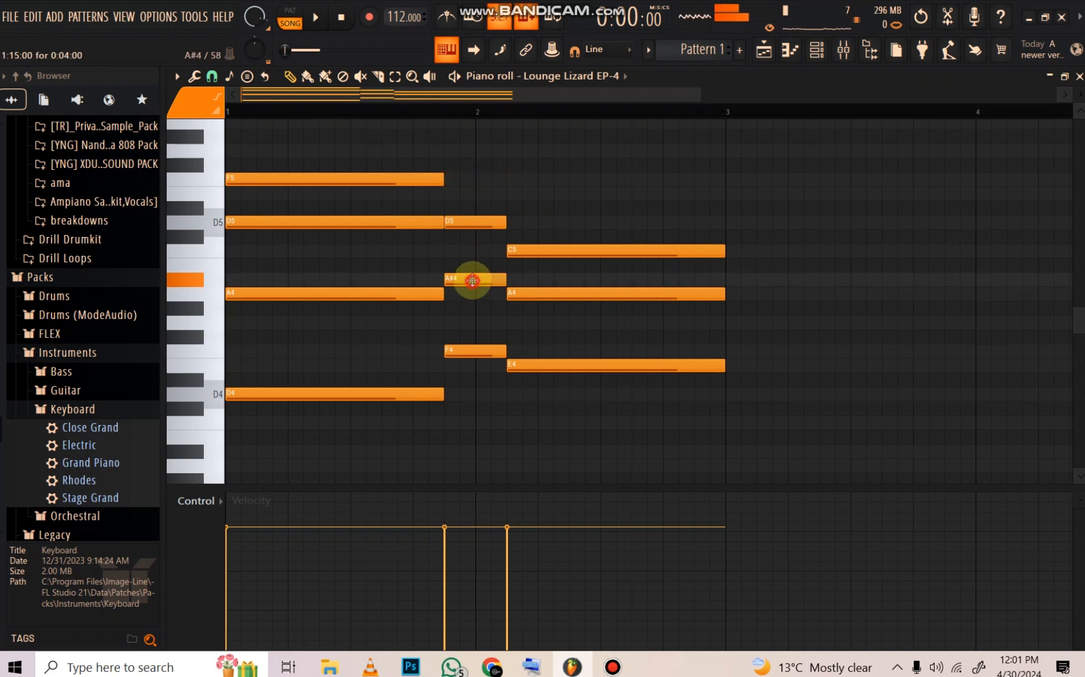
# Step: Duplicate the second chord's A#4 up to A#5, add a full-length A5 to the third chord, and play the progression
pyautogui.moveTo(472, 280); pyautogui.dragTo(445, 138)
pyautogui.click(512, 153)
pyautogui.press('space')
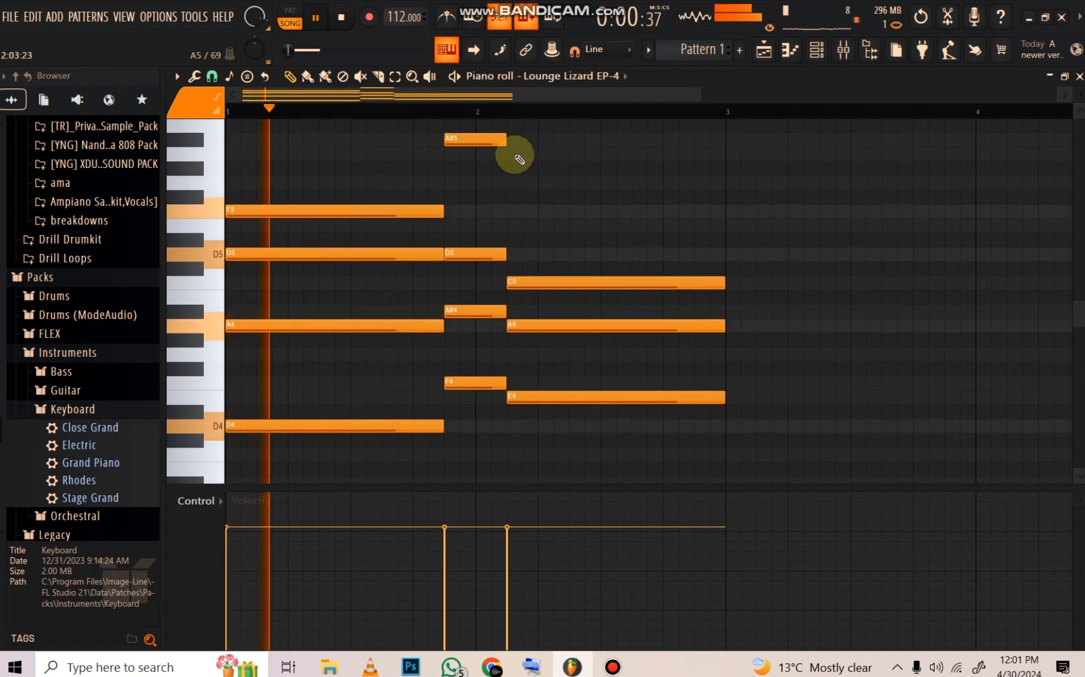
pyautogui.moveTo(571, 153); pyautogui.dragTo(719, 153)
pyautogui.press('space')
pyautogui.press('space')
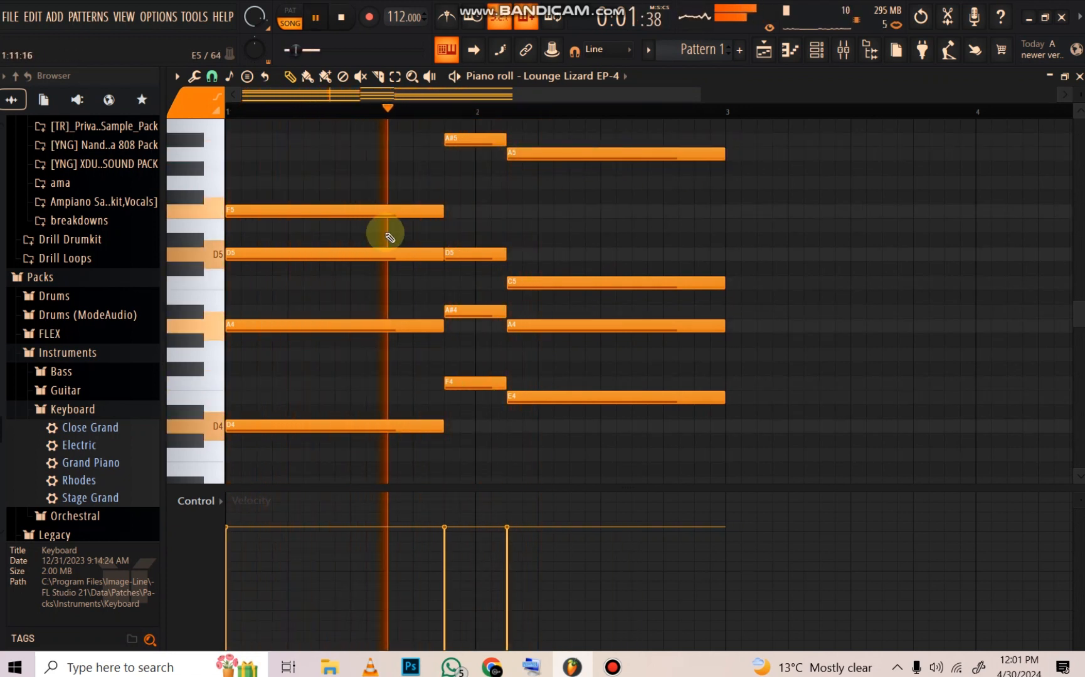
pyautogui.press('space')
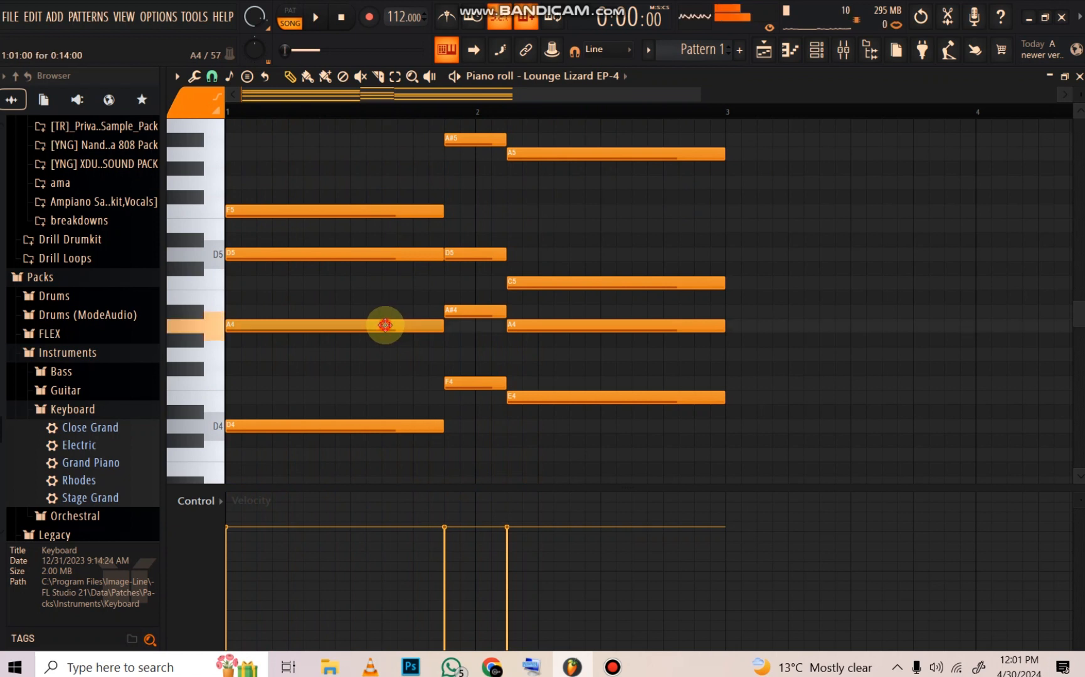
# Step: Add a full-length E5 to the first chord and an F5 to the second chord
pyautogui.click(256, 221)
pyautogui.press('space')
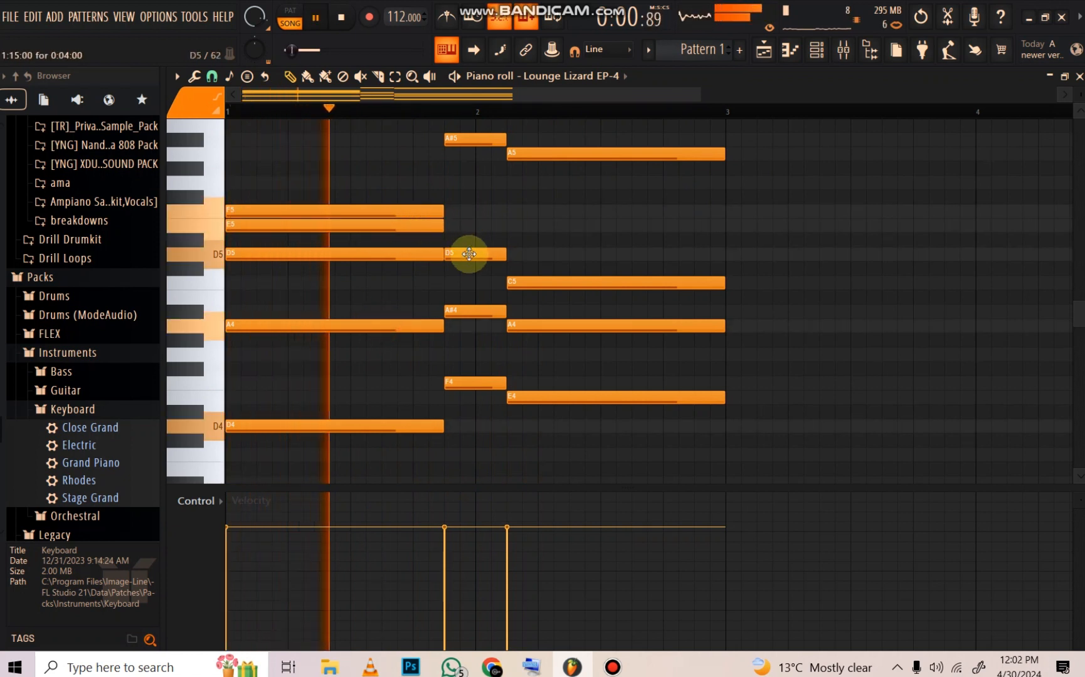
pyautogui.click(446, 183)
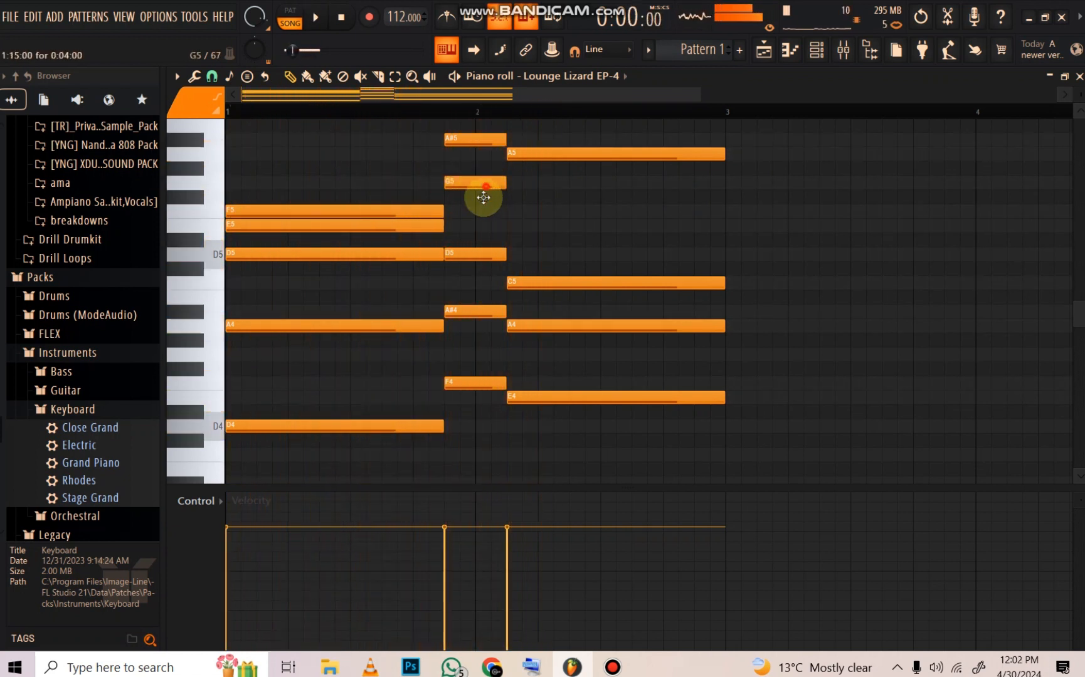
pyautogui.moveTo(482, 193); pyautogui.dragTo(482, 226)
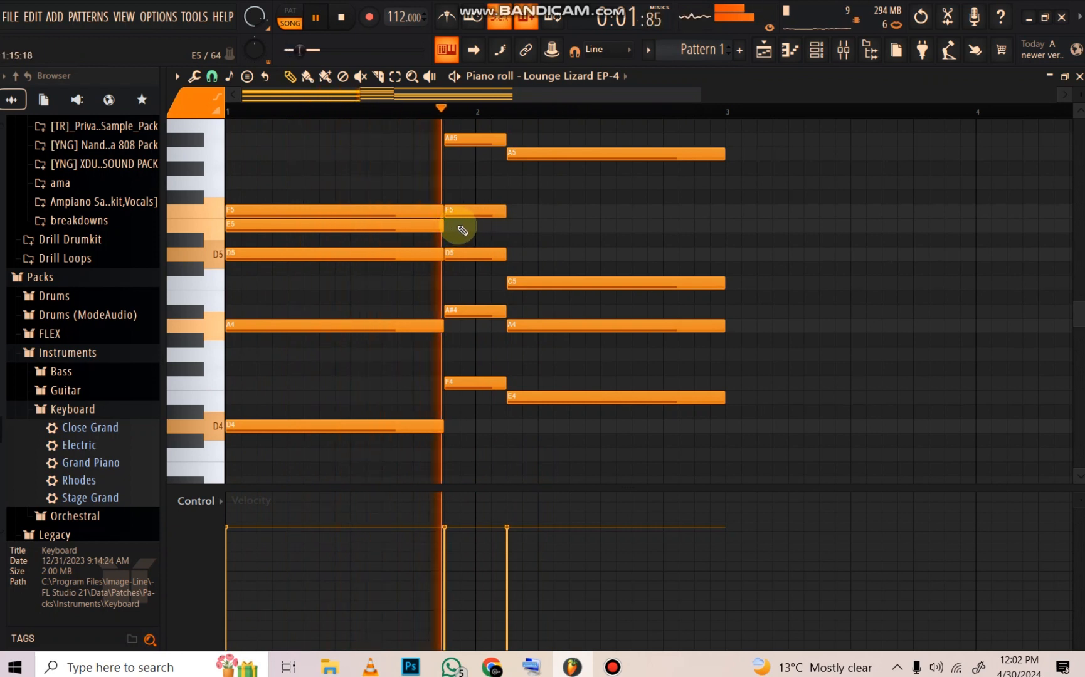
# Step: Add a full-length E5 to the third chord, and try a D5 there before deleting it
pyautogui.click(463, 229)
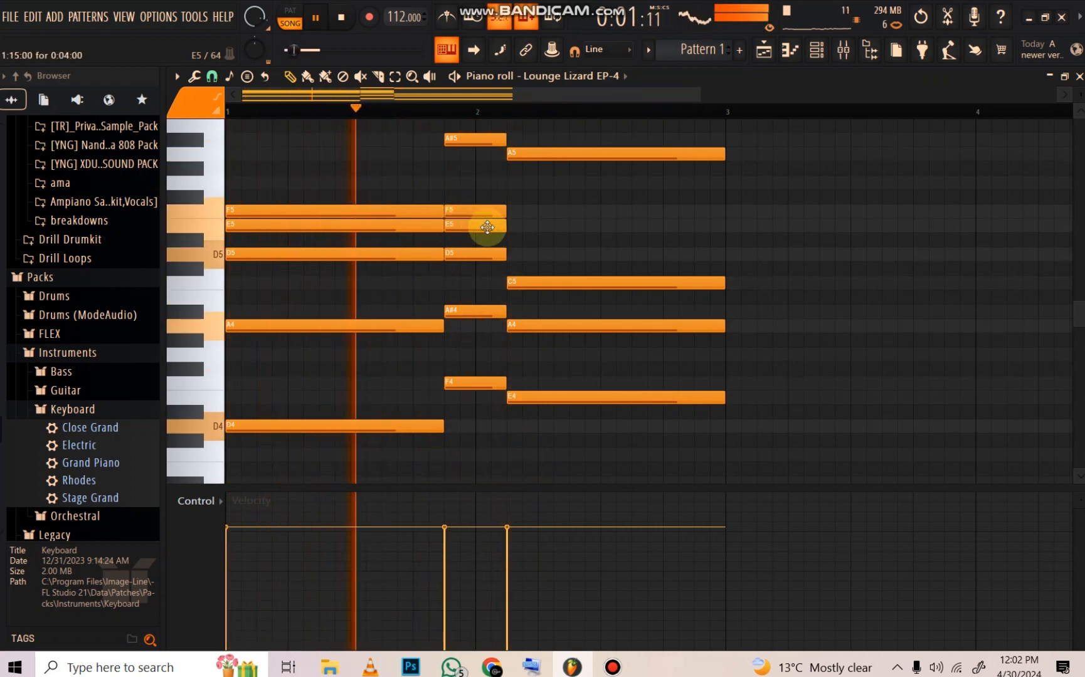
pyautogui.moveTo(475, 228); pyautogui.dragTo(719, 232)
pyautogui.click(533, 256)
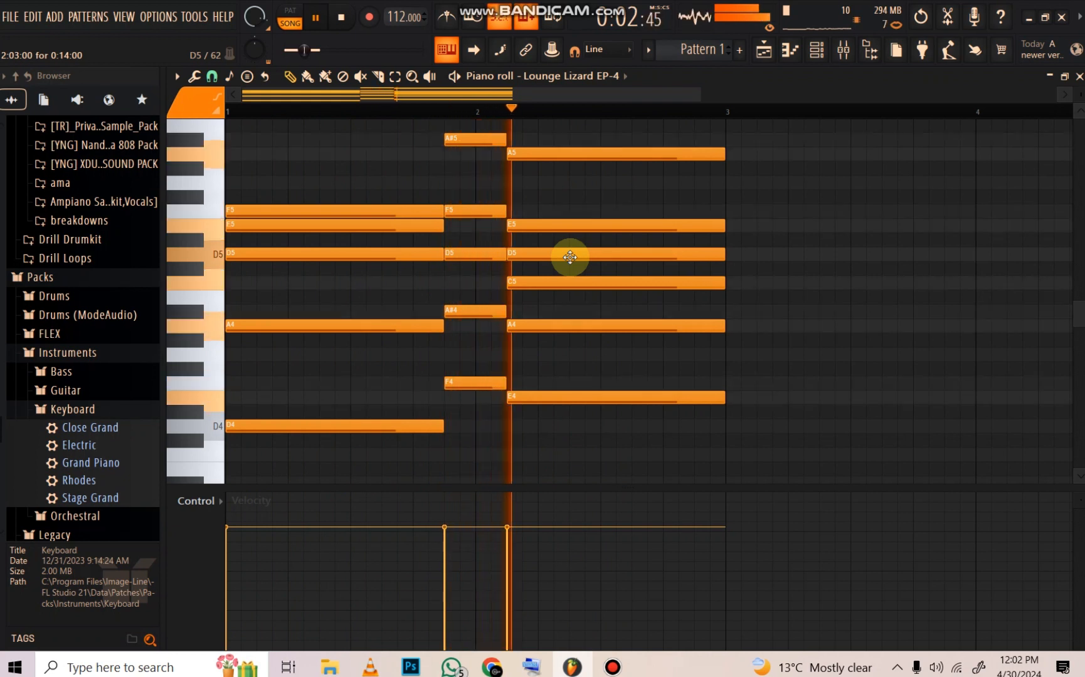
pyautogui.rightClick(548, 257)
# Step: Add a G5 to the third chord, delete the stray note, and extend the G5 to the chord's full length
pyautogui.click(509, 310)
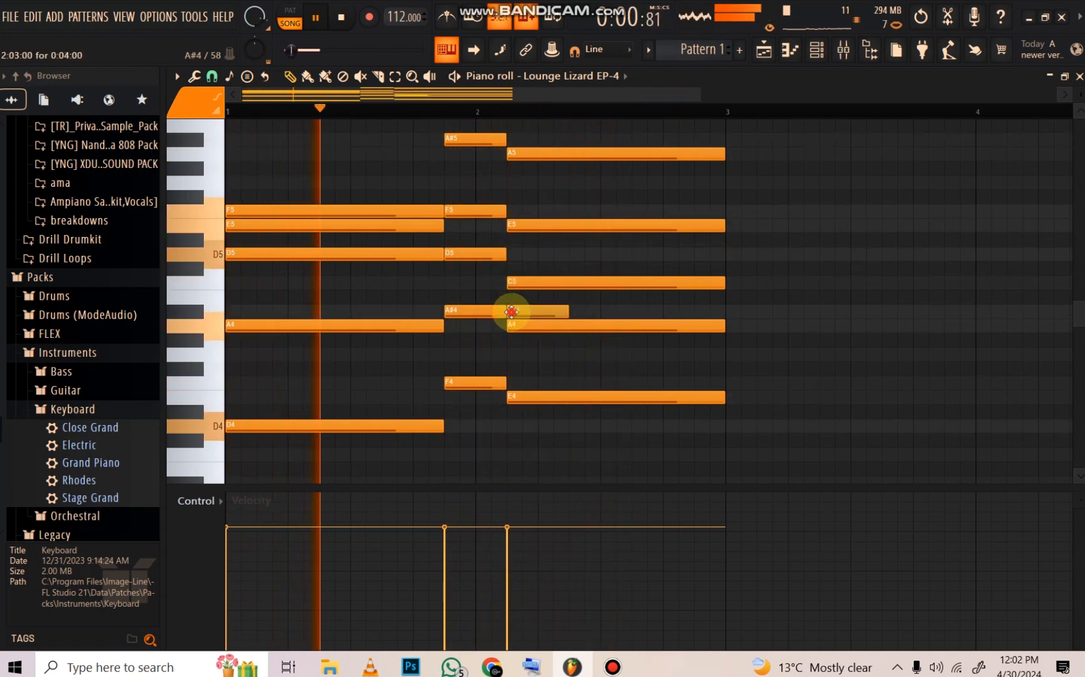
pyautogui.moveTo(563, 308); pyautogui.dragTo(582, 177)
pyautogui.click(648, 312)
pyautogui.rightClick(702, 310)
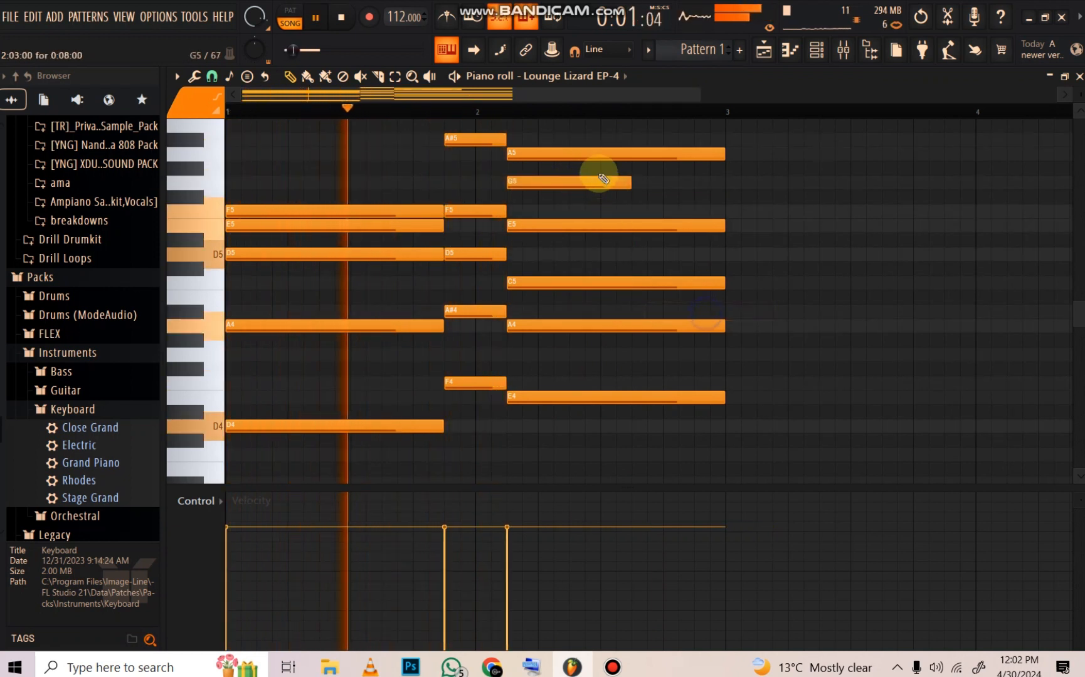
pyautogui.moveTo(623, 180); pyautogui.dragTo(721, 188)
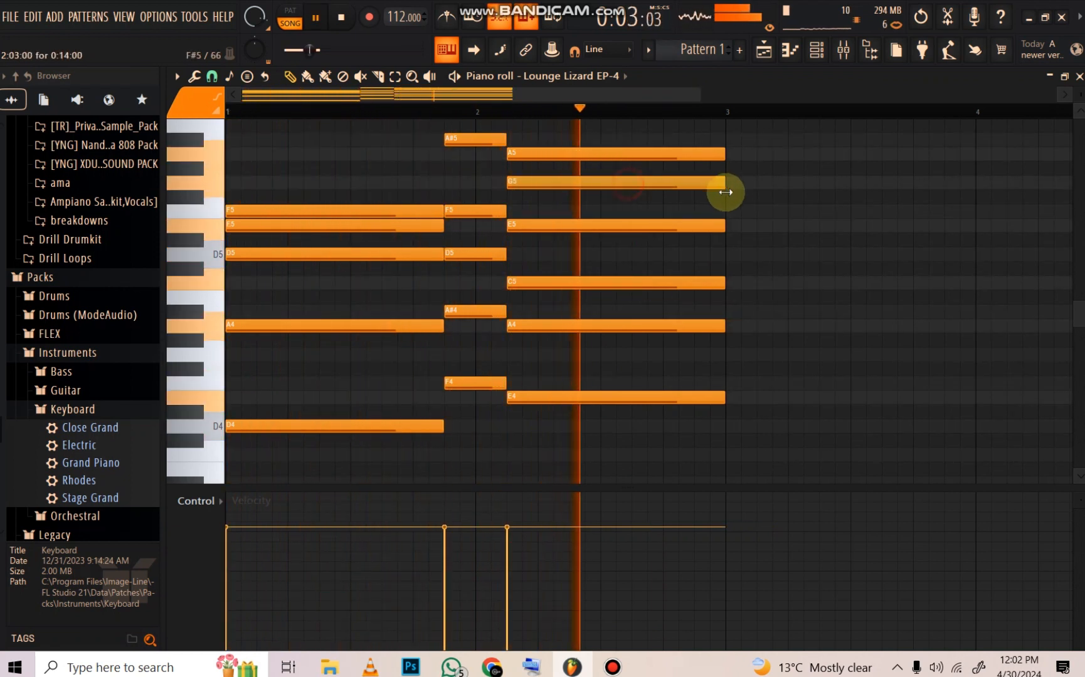
# Step: Lower the velocity of all notes to just under half of the range, and apply the randomizer to their levels
pyautogui.moveTo(270, 567)
pyautogui.mouseDown()
pyautogui.moveTo(242, 596)
pyautogui.moveTo(435, 595)
pyautogui.moveTo(450, 580)
pyautogui.moveTo(511, 583)
pyautogui.mouseUp()
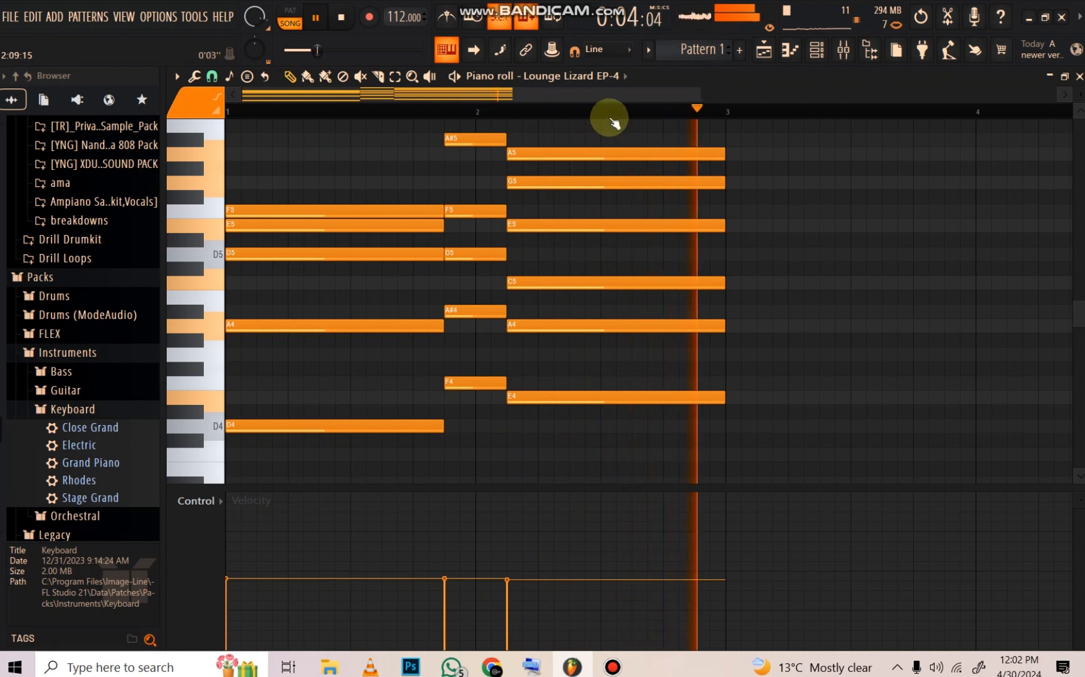
pyautogui.scroll(-1, 607, 114)
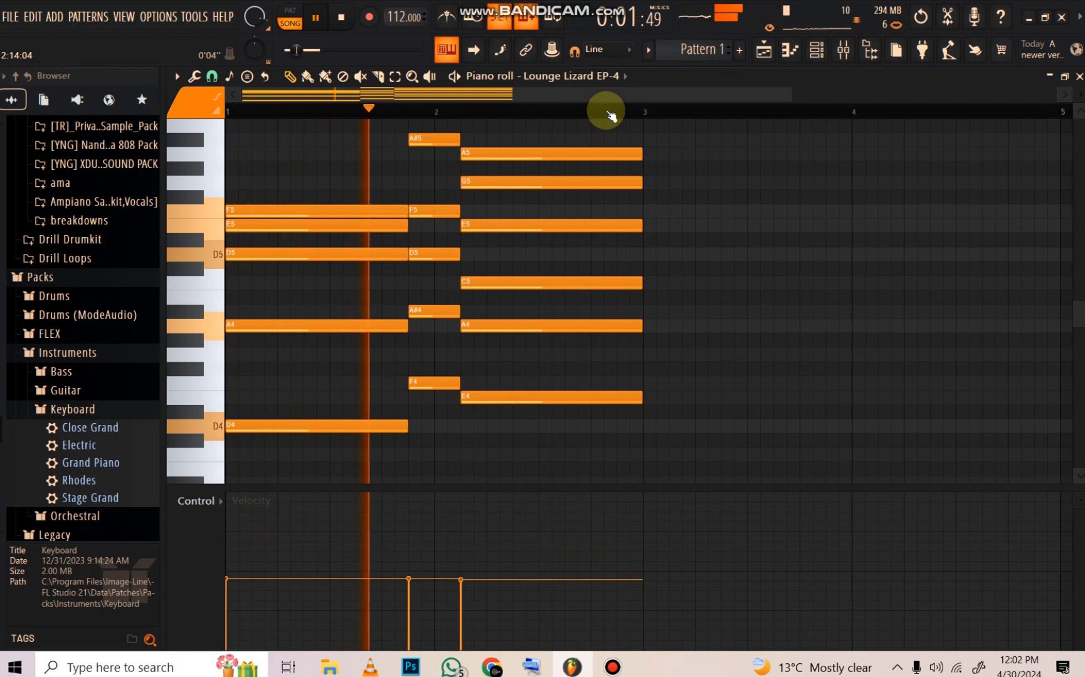
pyautogui.press('space')
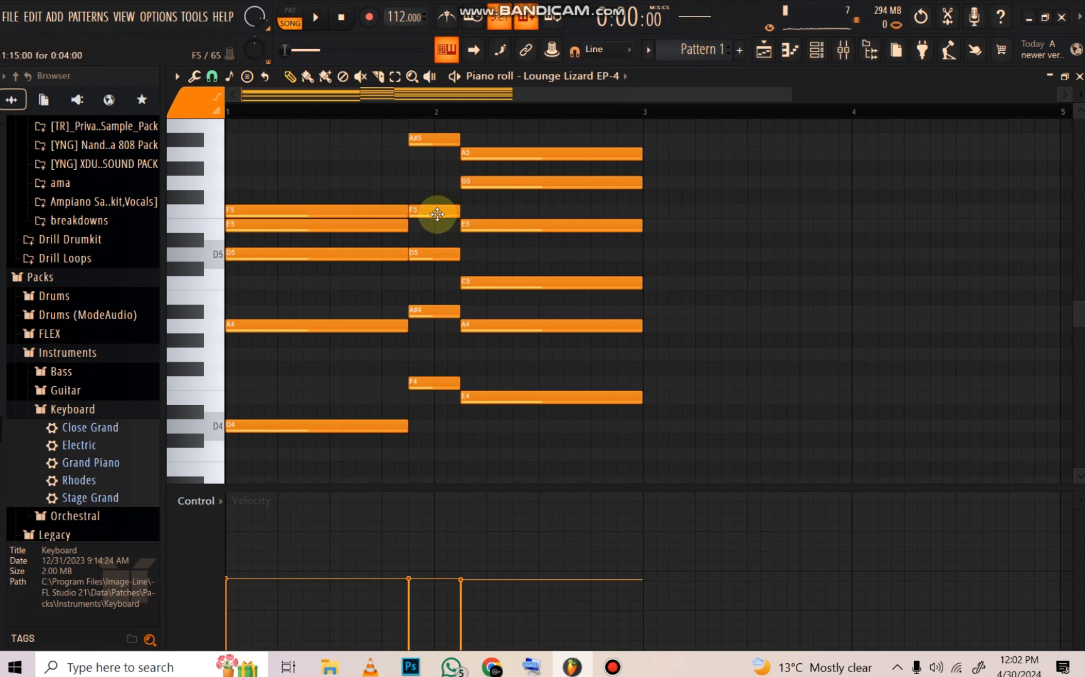
pyautogui.hotkey('alt', 'r')
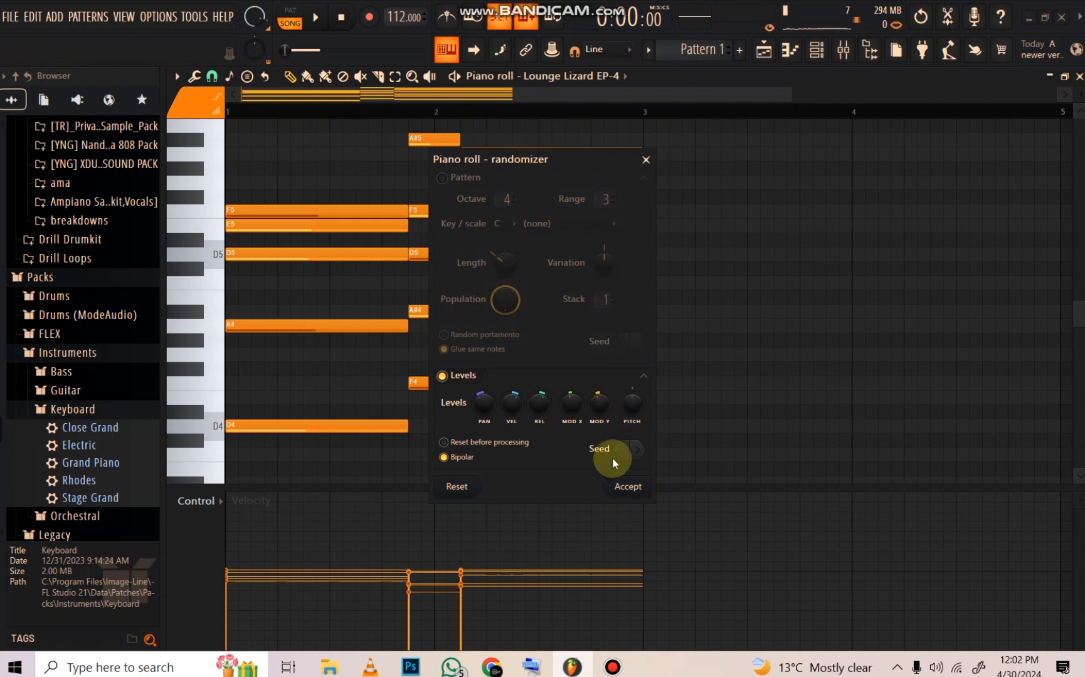
pyautogui.click(624, 488)
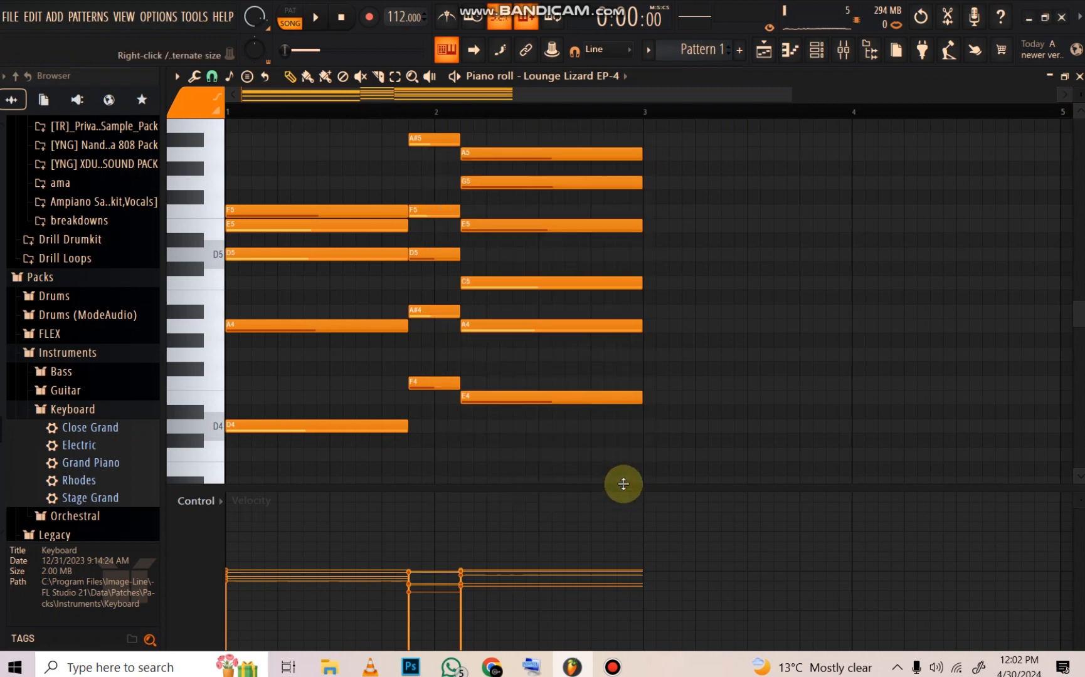
# Step: Strum the chords with the strumizer, adjusting the start velocity strength and checking the result in playback
pyautogui.hotkey('alt', 's')
pyautogui.press('space')
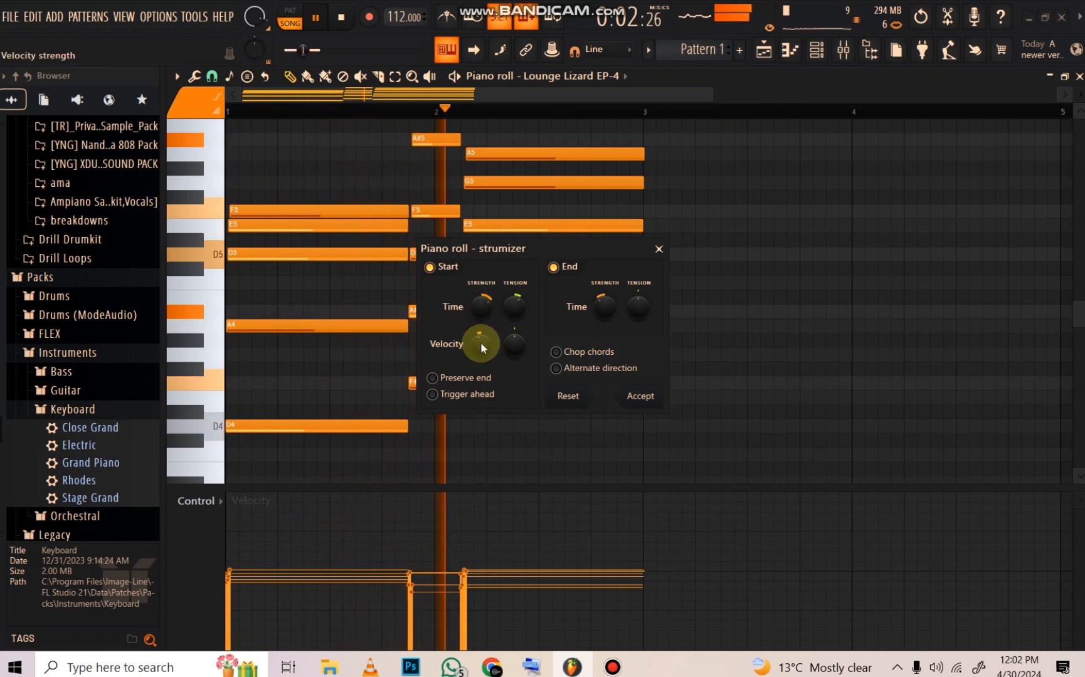
pyautogui.press('space')
pyautogui.moveTo(481, 344)
pyautogui.mouseDown()
pyautogui.moveTo(480, 332)
pyautogui.moveTo(482, 348)
pyautogui.mouseUp()
pyautogui.click(639, 396)
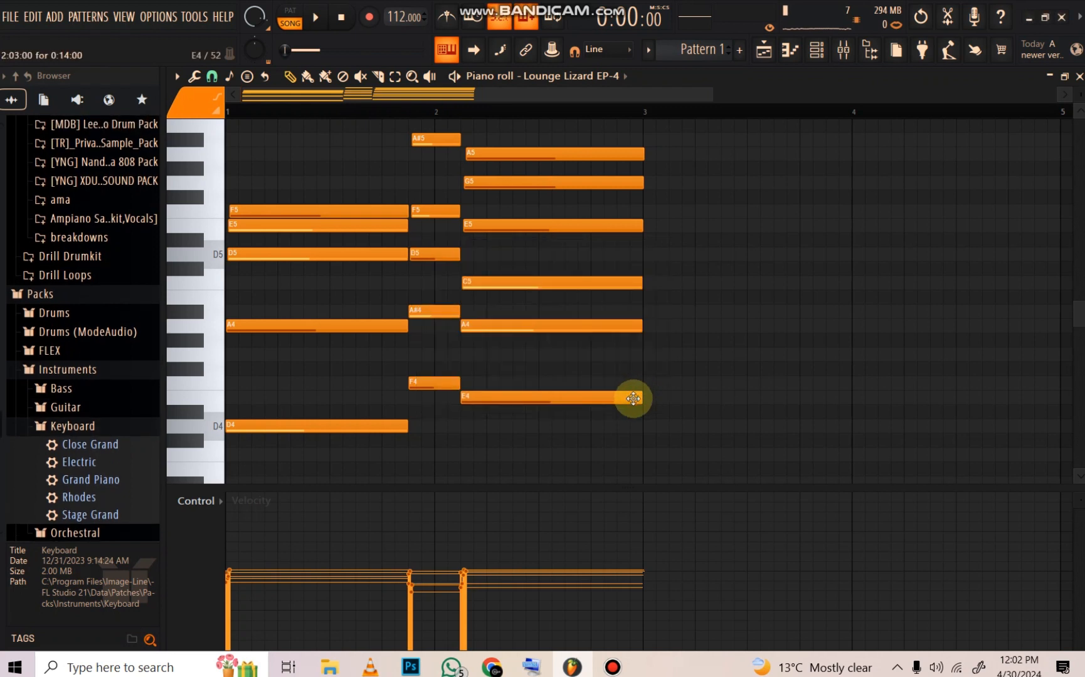
# Step: Rescale the note velocities with the level scaling tool by adjusting its multiplier during playback
pyautogui.hotkey('alt', 'x')
pyautogui.moveTo(543, 286); pyautogui.dragTo(535, 338)
pyautogui.press('space')
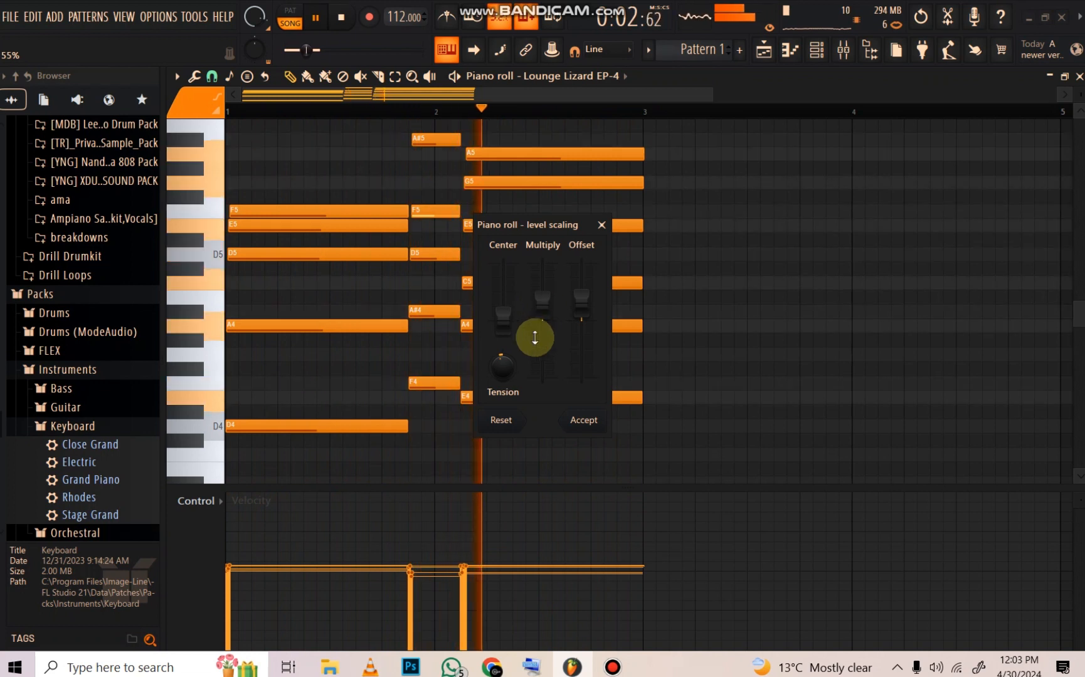
pyautogui.click(591, 421)
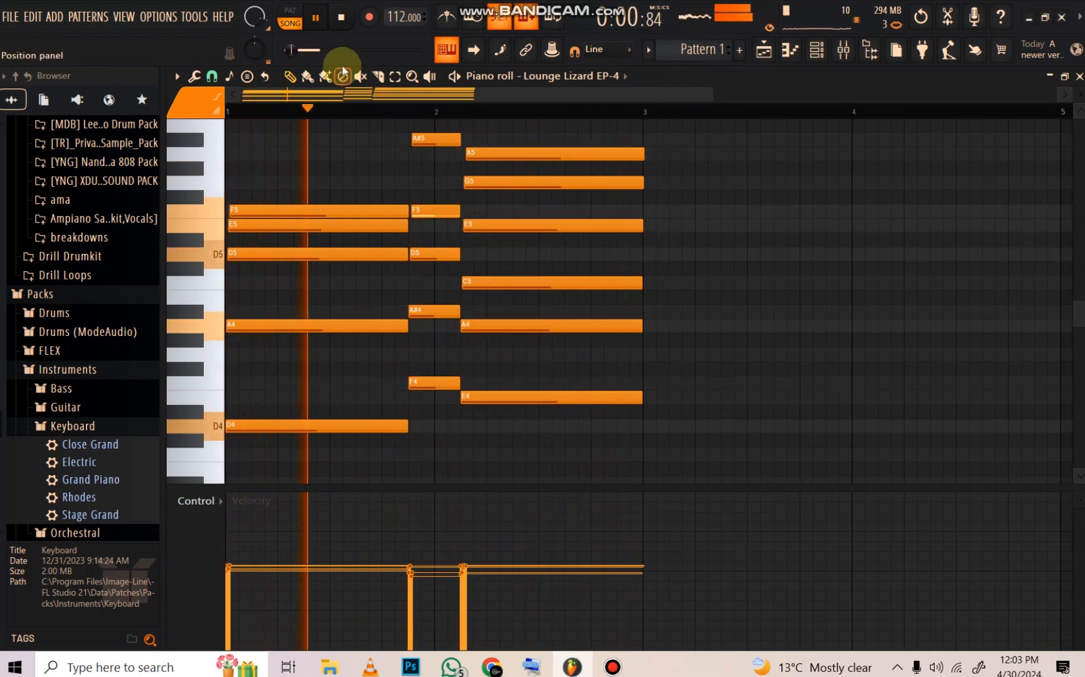
# Step: Add a Polysix instrument to the channel rack, stop playback, and move its window clear of the piano roll
pyautogui.click(831, 56)
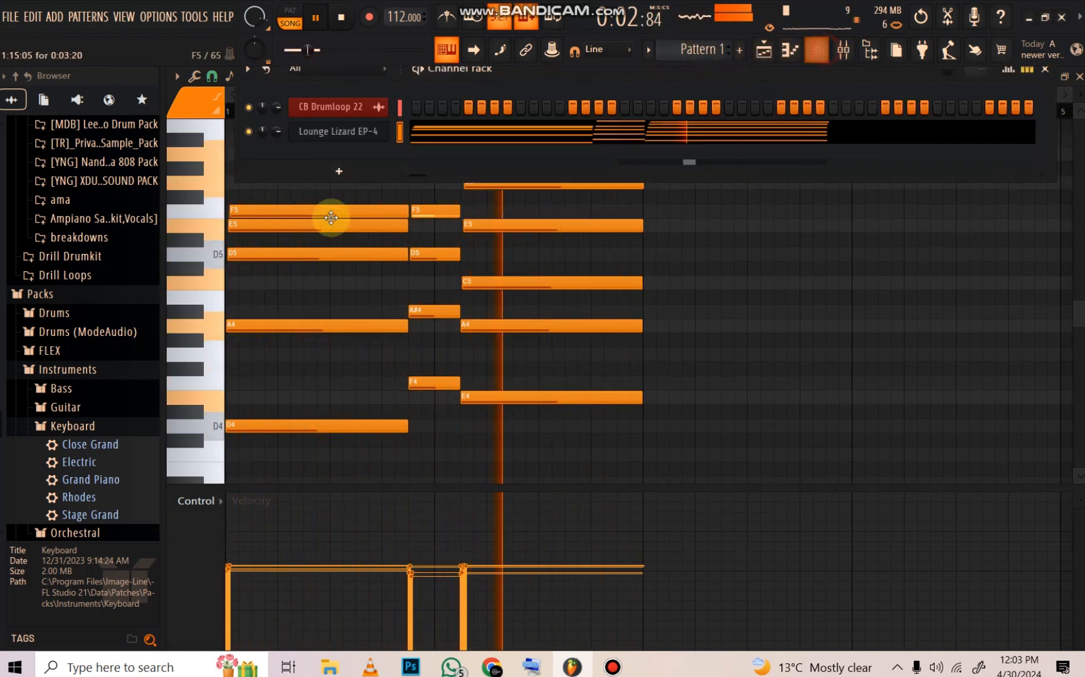
pyautogui.click(315, 168)
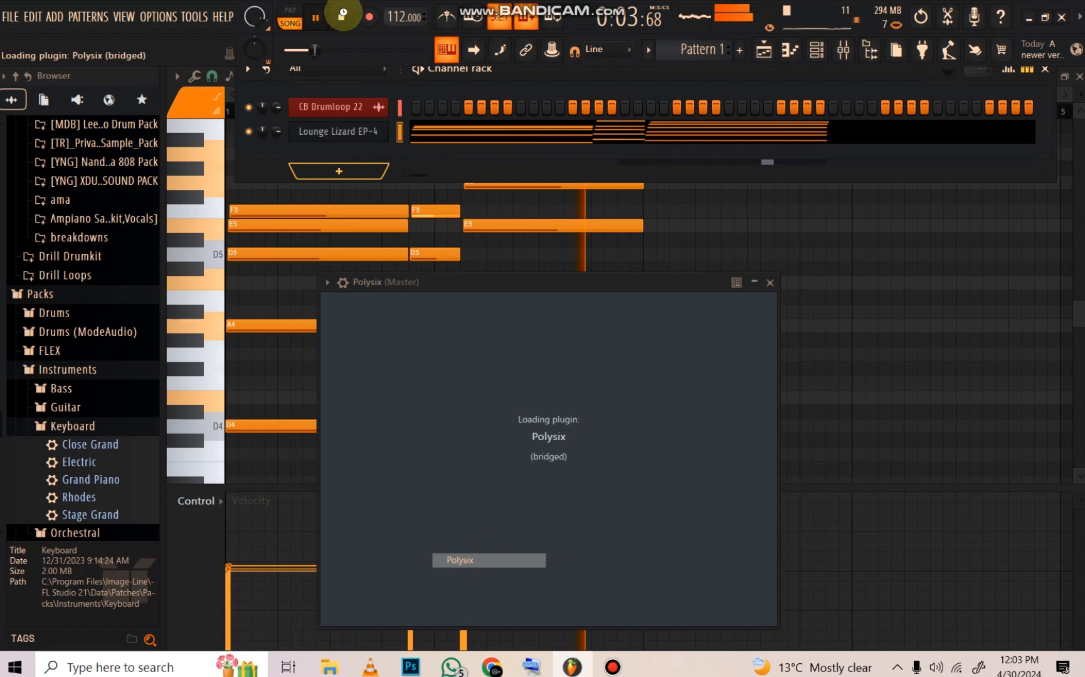
pyautogui.click(342, 17)
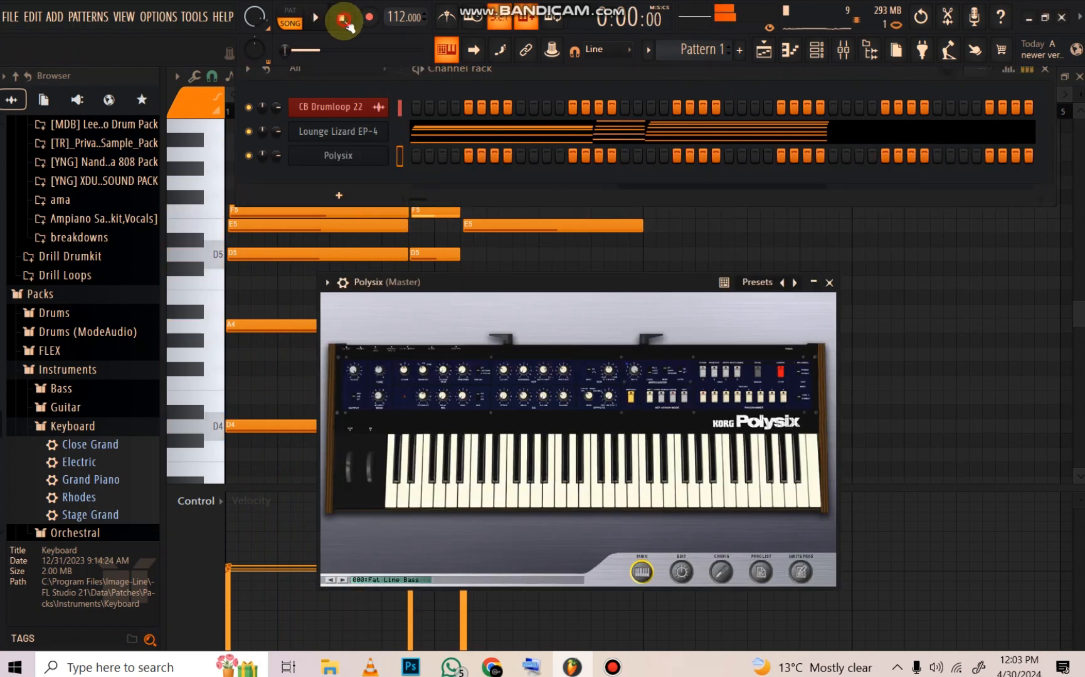
pyautogui.moveTo(601, 306); pyautogui.dragTo(579, 135)
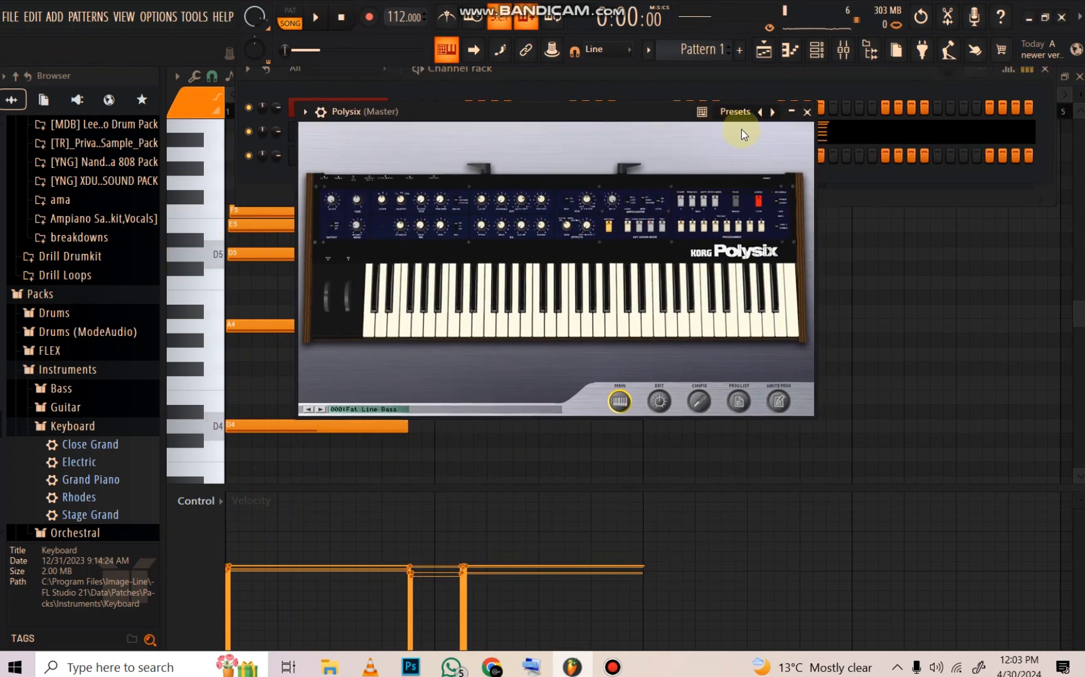
# Step: Load the VCF Oscillation preset in Polysix and close the instrument's window
pyautogui.click(748, 113)
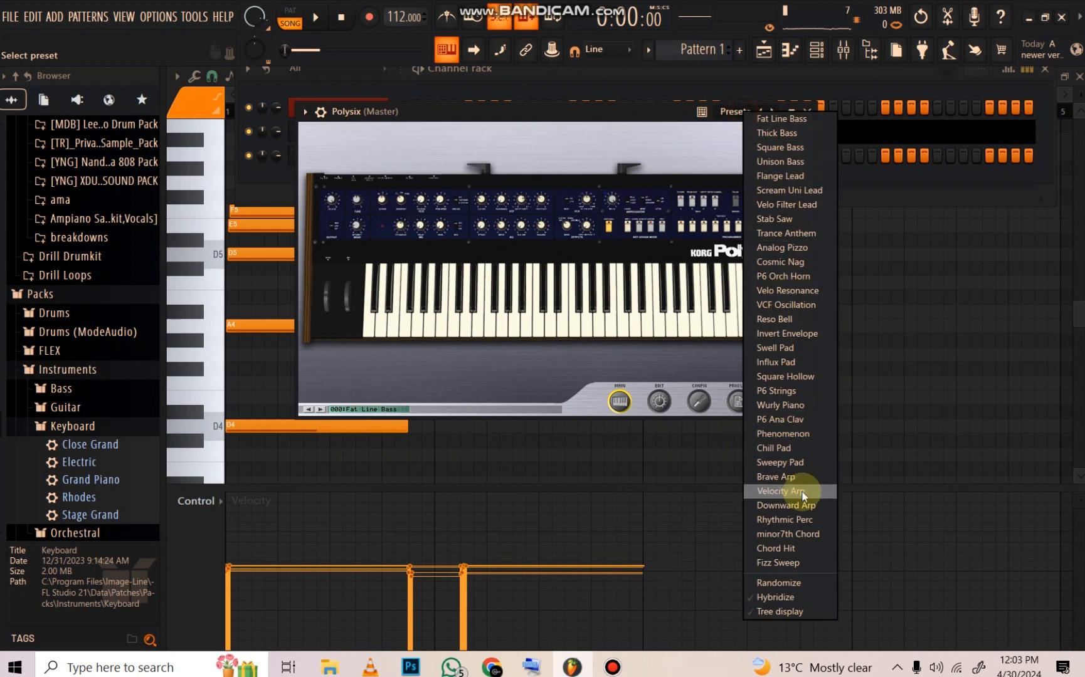
pyautogui.click(788, 304)
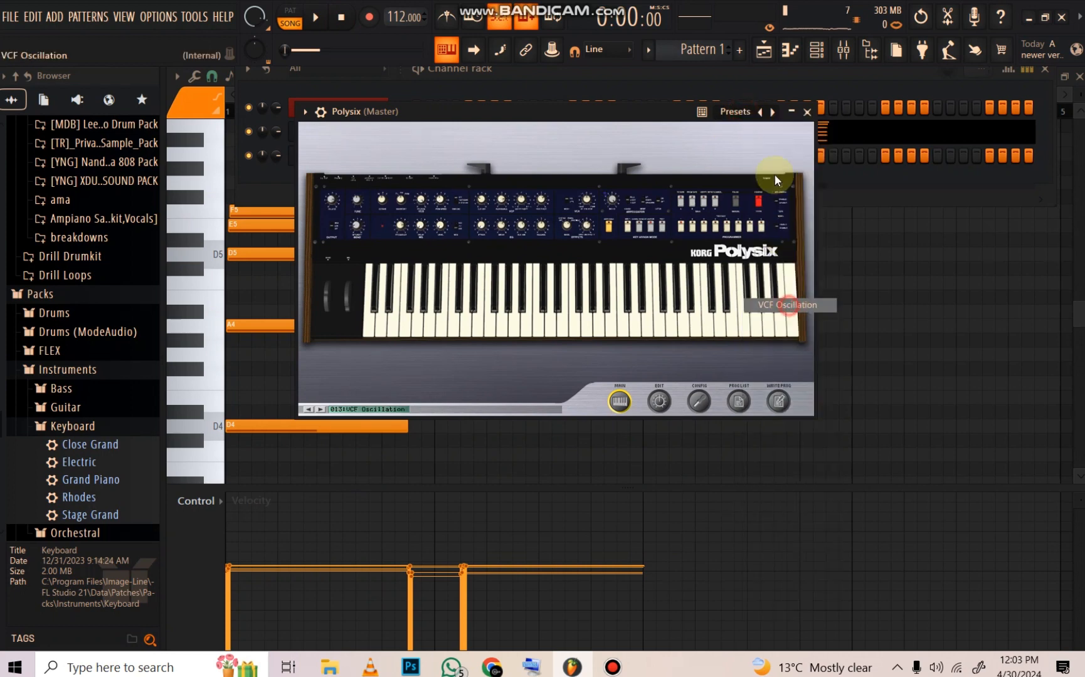
pyautogui.click(807, 113)
# Step: Copy the chord notes from the Lounge Lizard EP-4 channel into the VCF Oscillation channel
pyautogui.rightClick(320, 133)
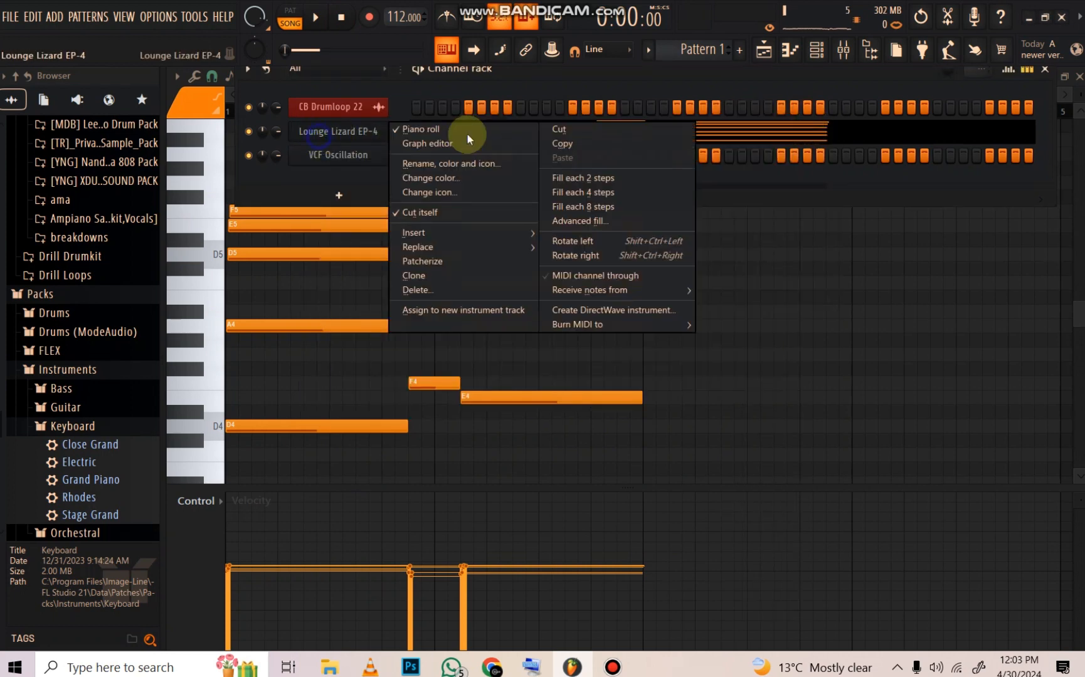
pyautogui.click(563, 146)
pyautogui.rightClick(339, 156)
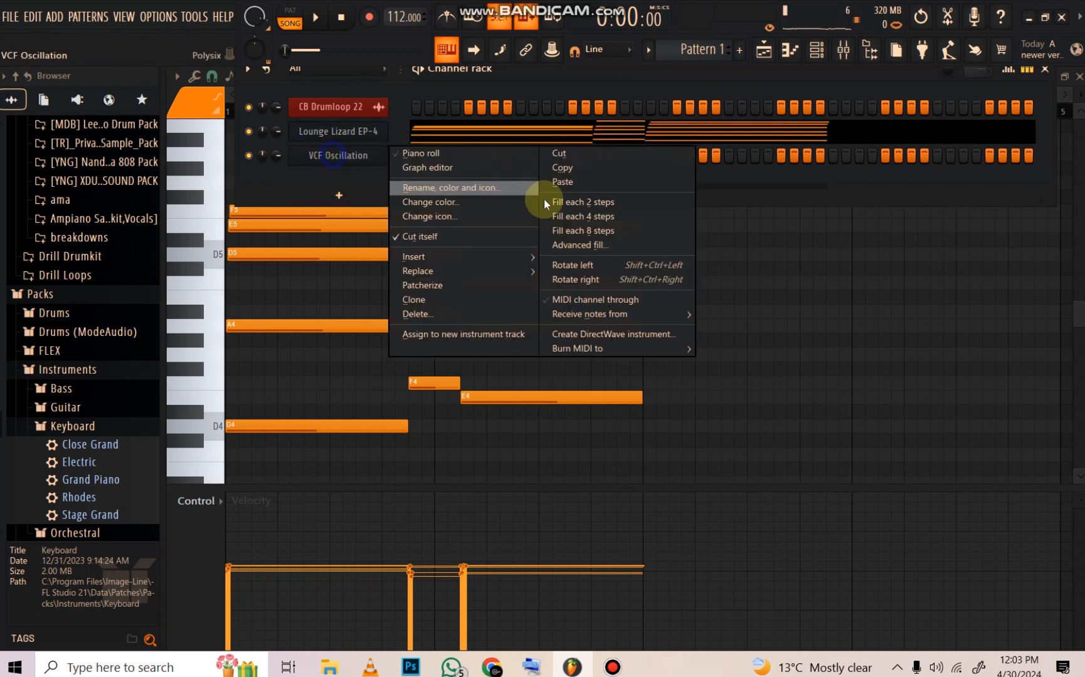
pyautogui.click(564, 183)
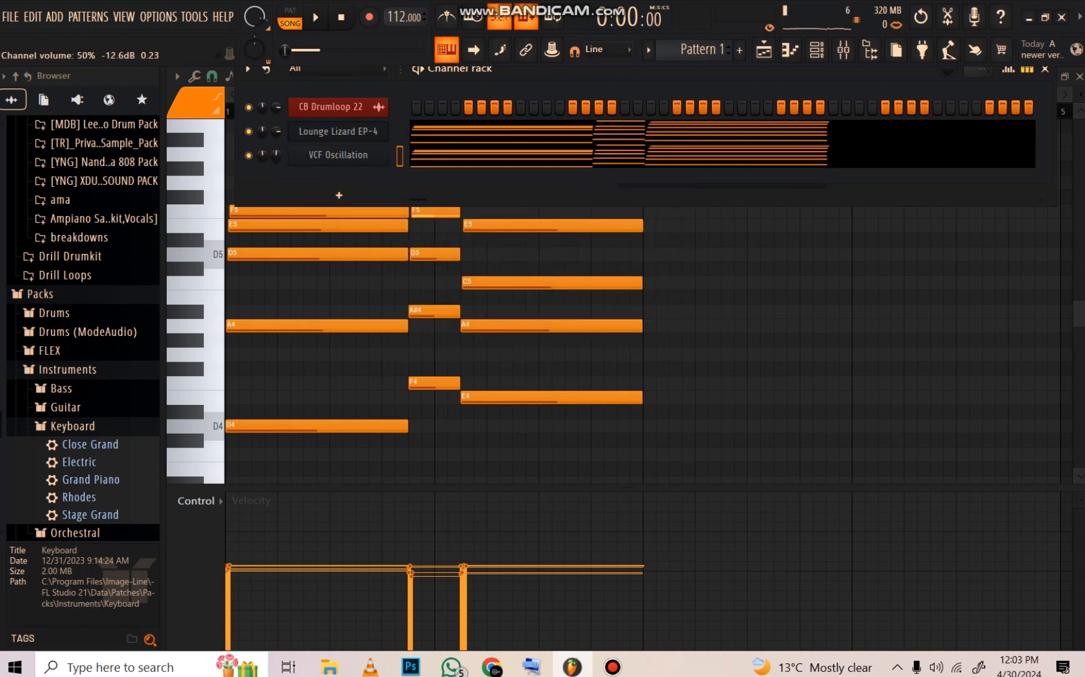
# Step: Lower the VCF Oscillation channel's volume during playback and mute the Lounge Lizard EP-4 channel
pyautogui.press('space')
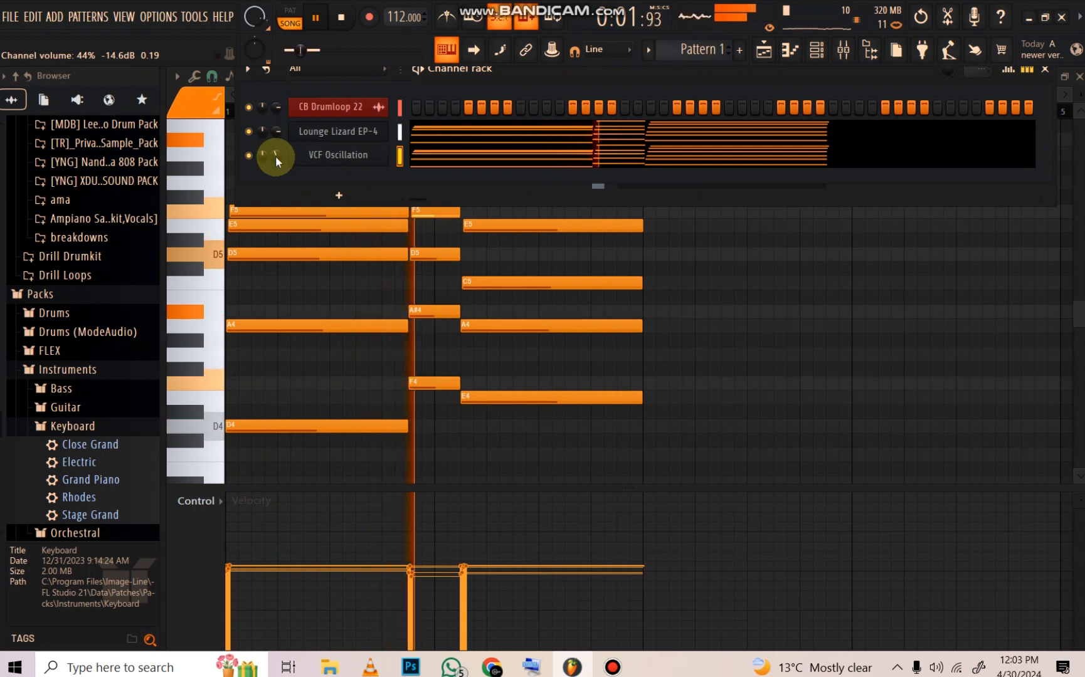
pyautogui.click(249, 131)
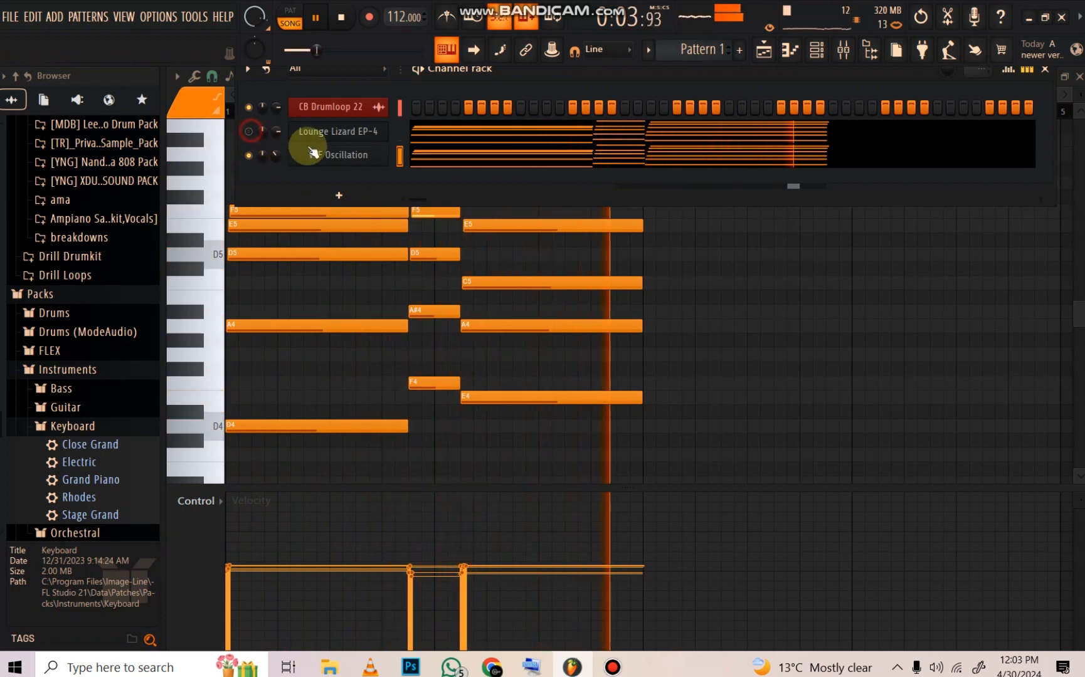
# Step: Open the Lounge Lizard EP-4 piano roll, stop playback and add a D3 bass note under the first chord
pyautogui.click(501, 127)
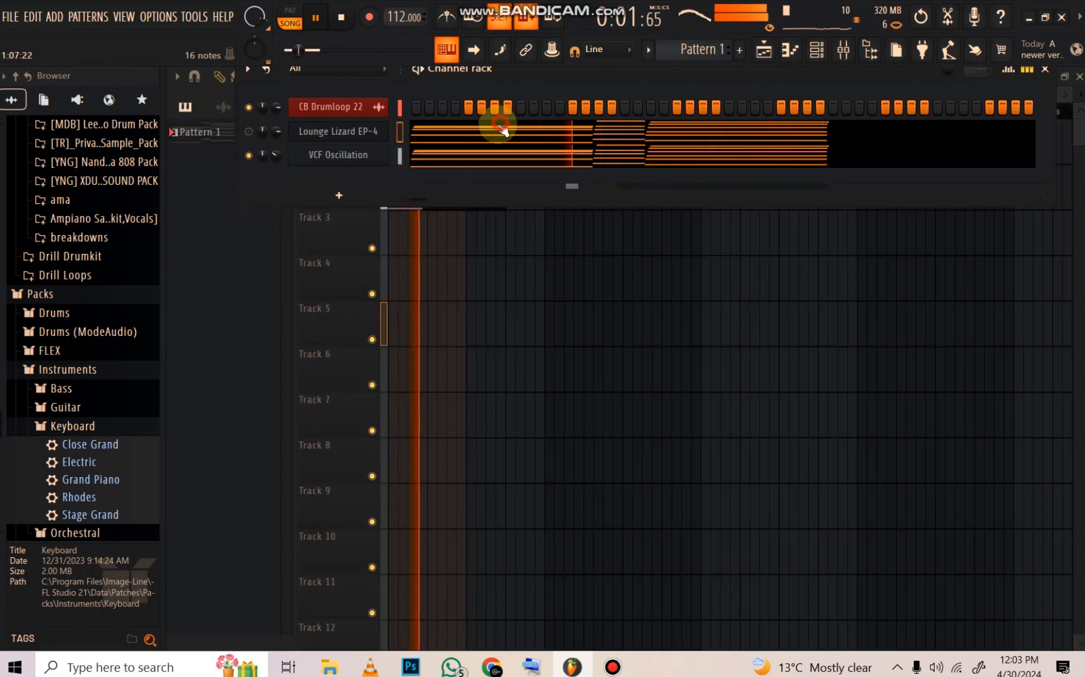
pyautogui.click(477, 135)
pyautogui.press('space')
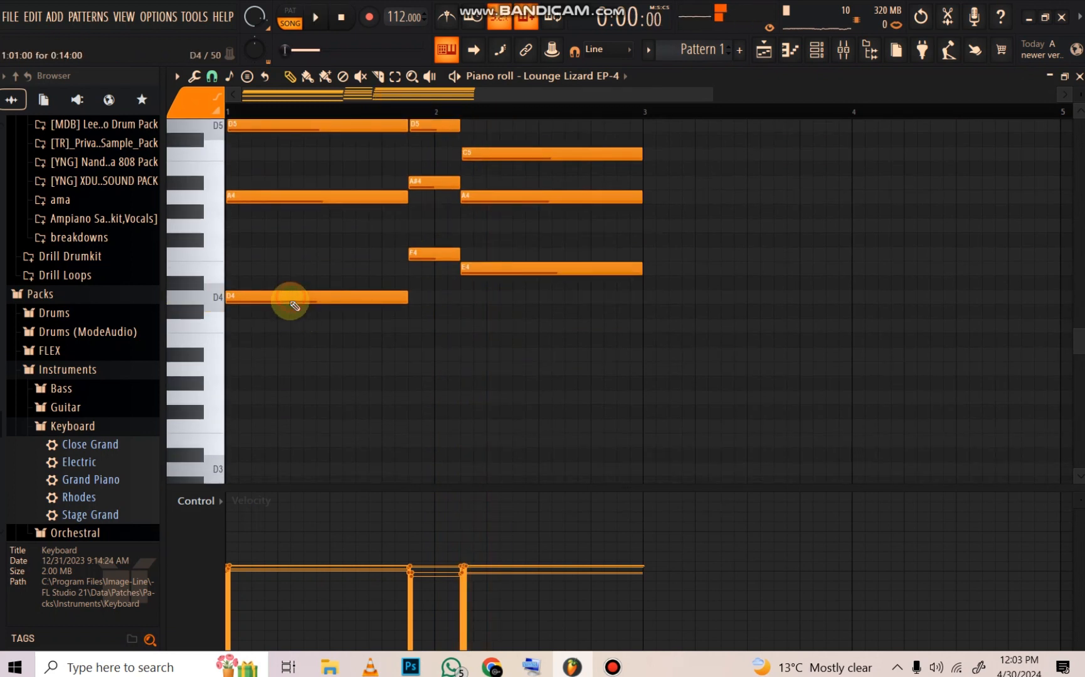
pyautogui.scroll(-3, 291, 301)
pyautogui.moveTo(245, 321); pyautogui.dragTo(213, 342)
pyautogui.scroll(1, 405, 356)
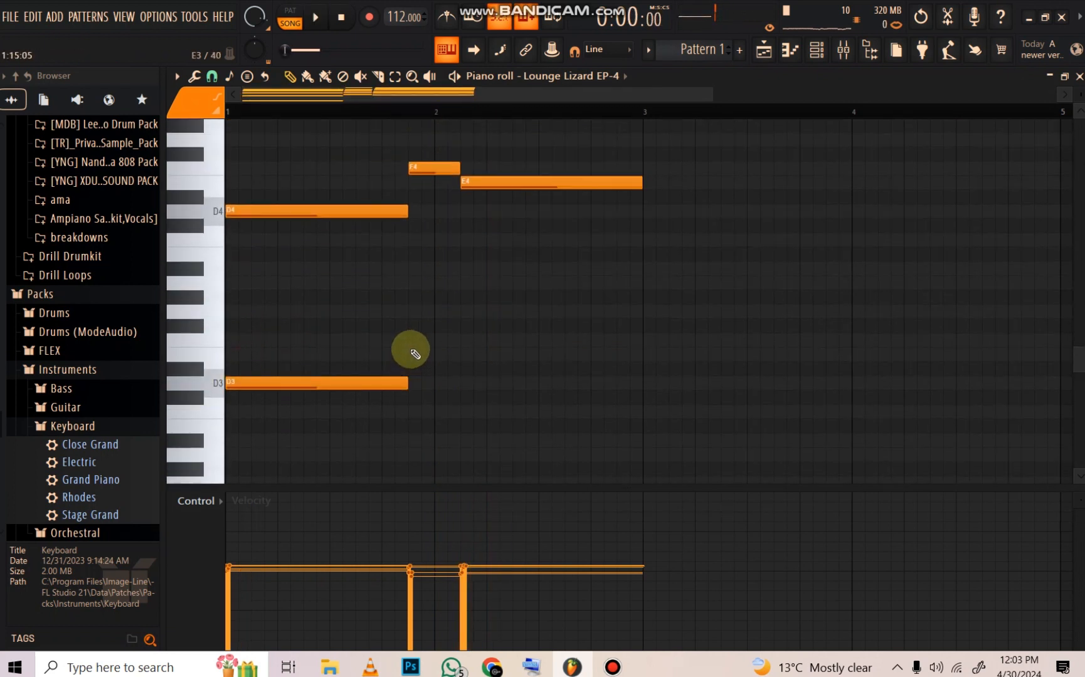
# Step: Add an A#3 bass note under the second chord and an A3 under the third, extended to the end of bar 2
pyautogui.moveTo(408, 409); pyautogui.dragTo(422, 276)
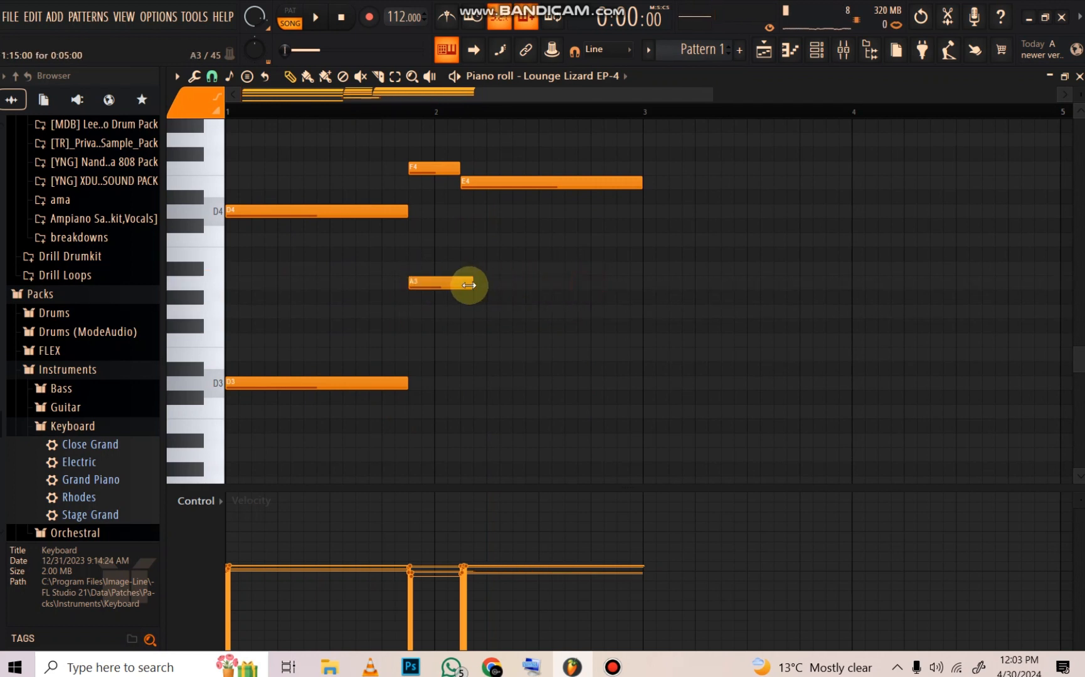
pyautogui.scroll(3, 450, 342)
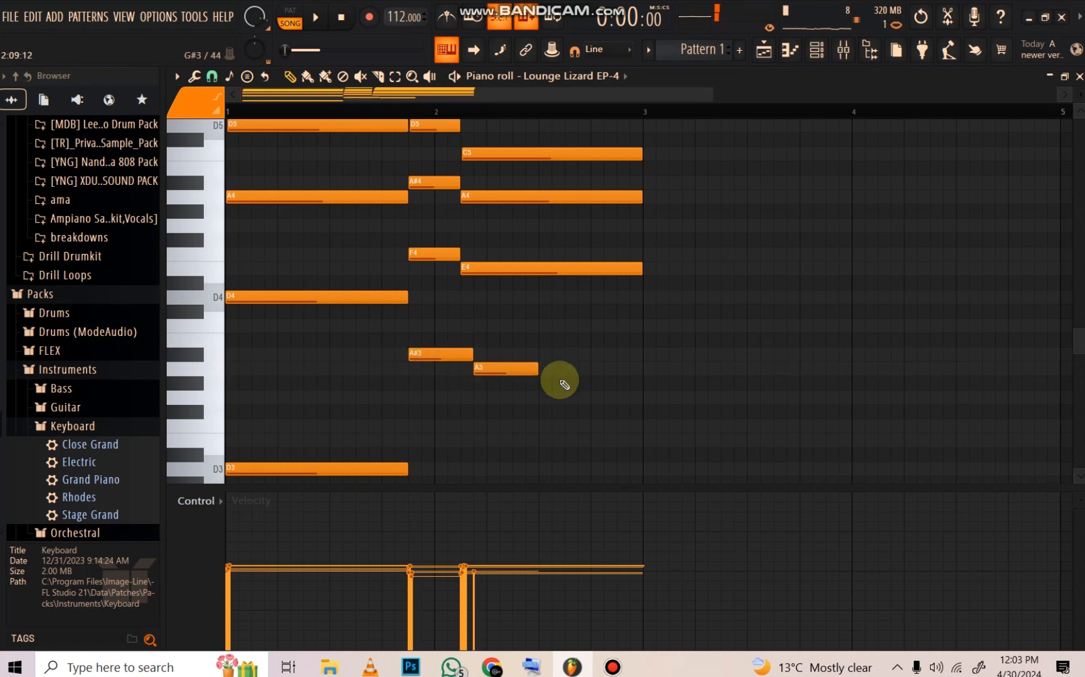
pyautogui.press('space')
pyautogui.moveTo(536, 370); pyautogui.dragTo(646, 371)
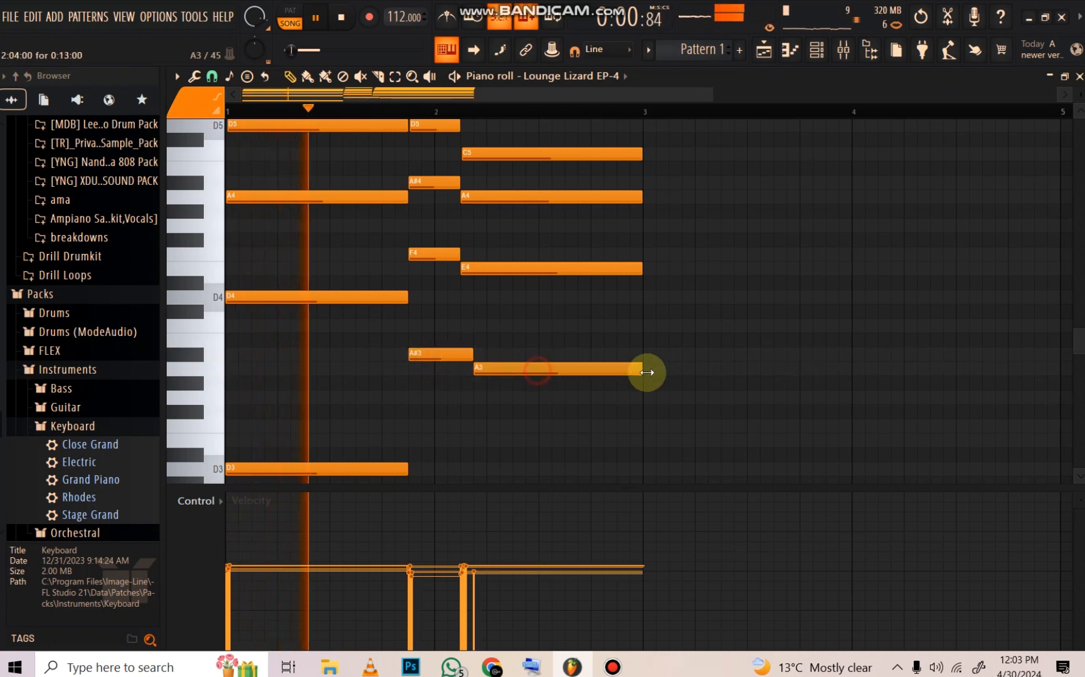
# Step: Copy the Lounge Lizard EP-4 notes with the new bass line into VCF Oscillation, and set the Lounge Lizard volume to 70%
pyautogui.click(818, 50)
pyautogui.rightClick(355, 131)
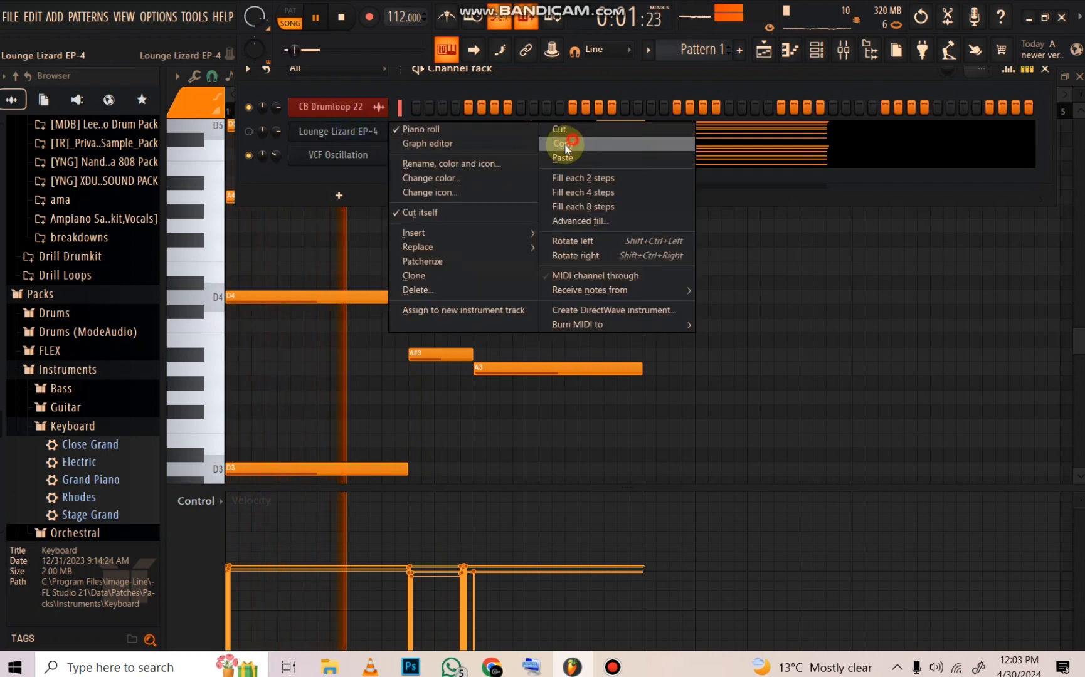
pyautogui.click(363, 157)
pyautogui.rightClick(363, 156)
pyautogui.click(576, 184)
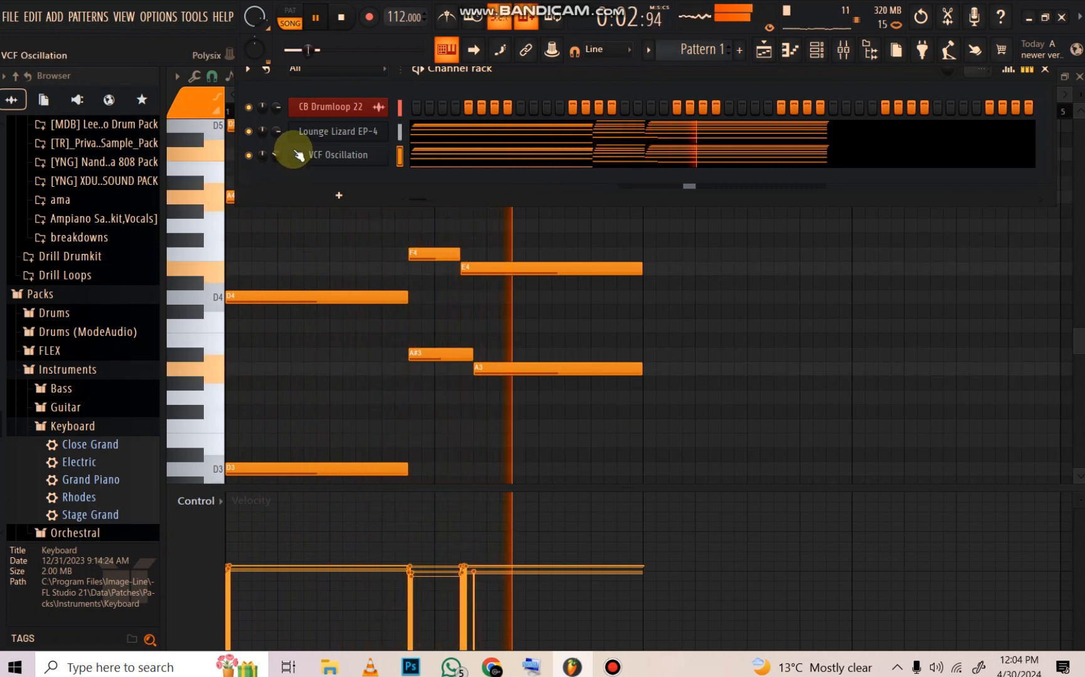
pyautogui.moveTo(262, 131); pyautogui.dragTo(280, 135)
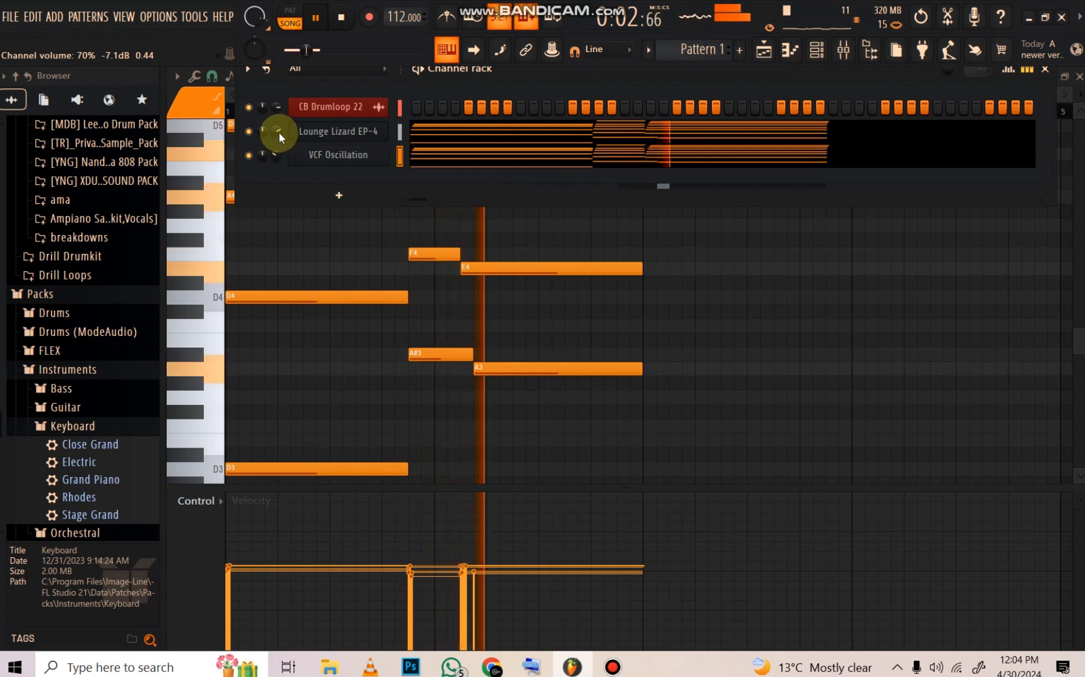
# Step: Add a Purity instrument to the channel rack and load the Space Voice preset from its GM Normal category
pyautogui.click(353, 197)
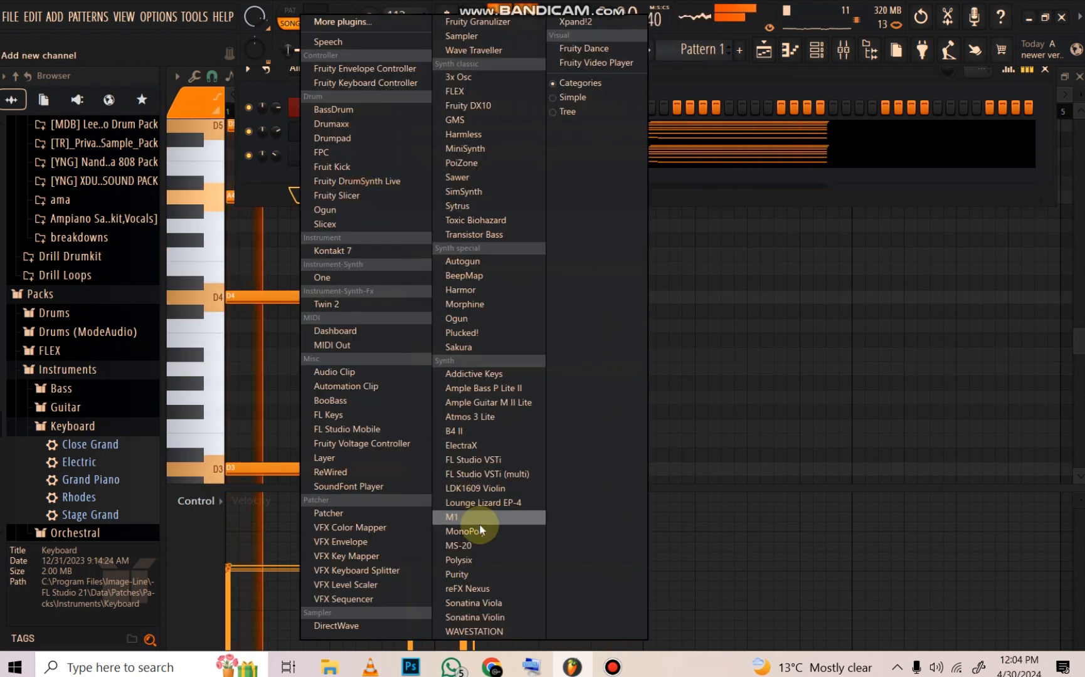
pyautogui.click(468, 573)
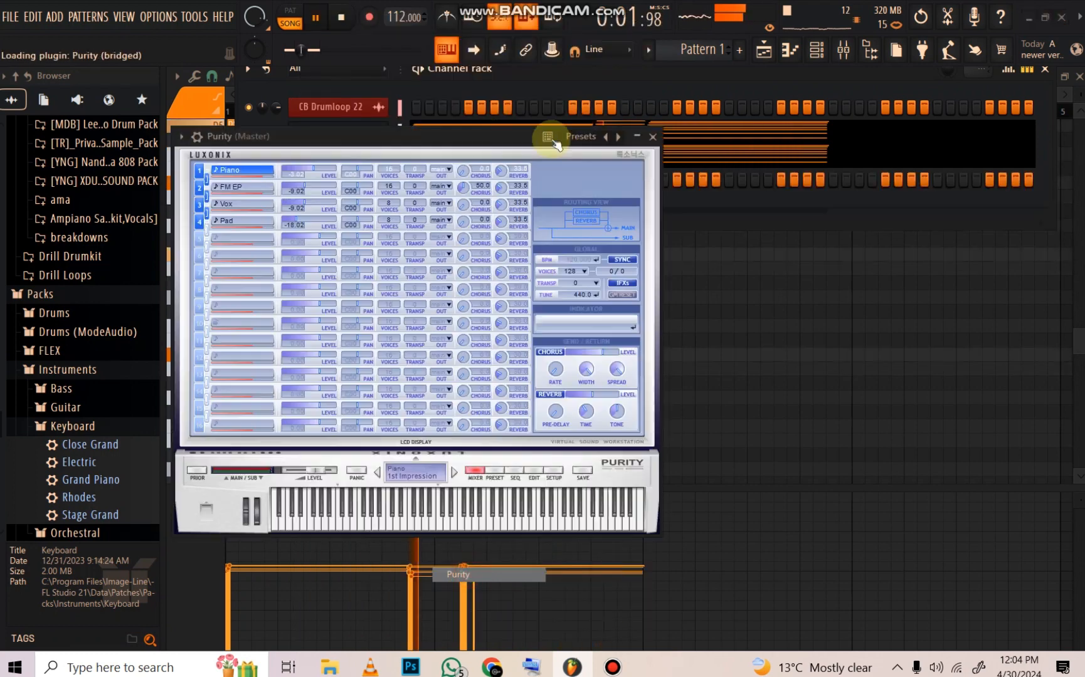
pyautogui.click(499, 473)
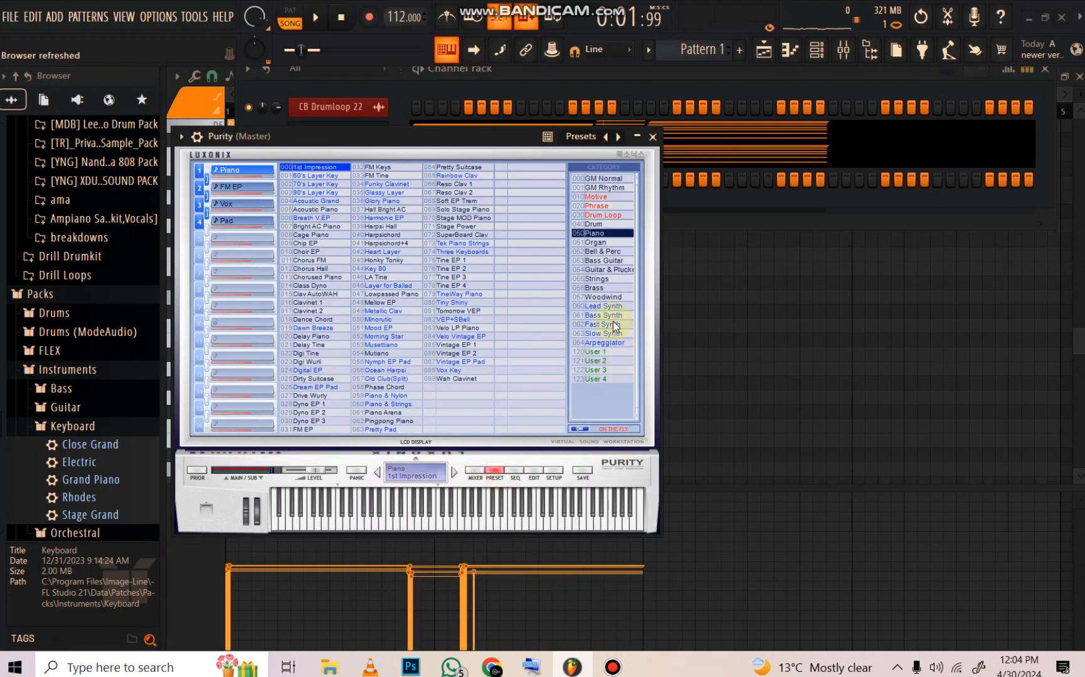
pyautogui.click(604, 179)
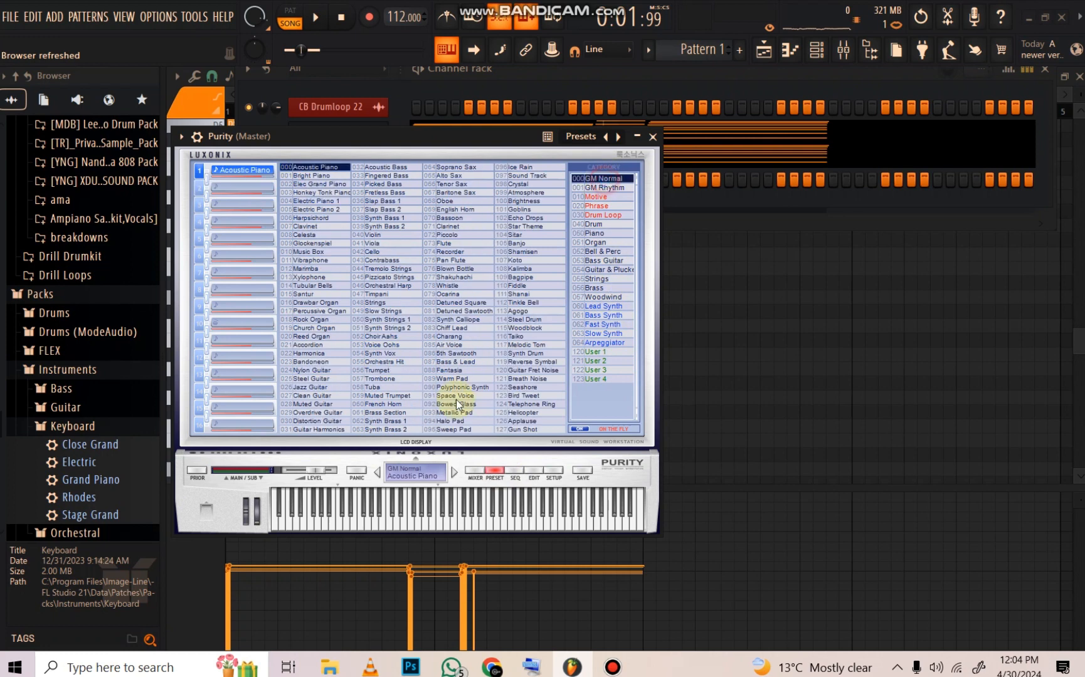
# Step: Draw two short D5 notes in bar 1 of the Purity piano roll and duplicate them into bar 2
pyautogui.click(792, 50)
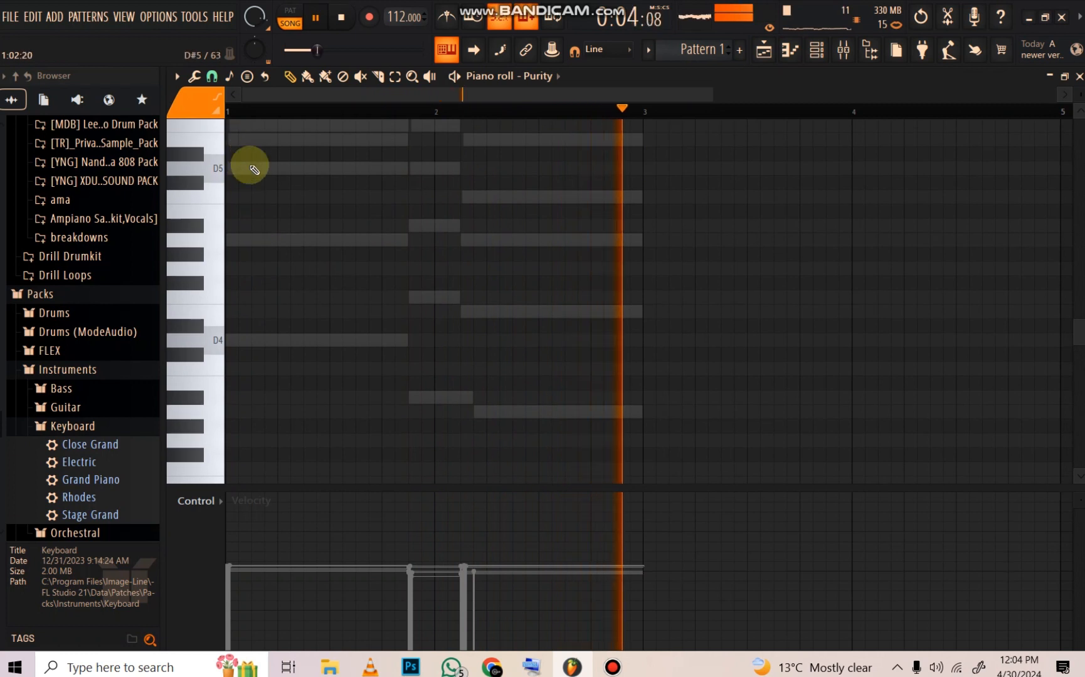
pyautogui.click(252, 170)
pyautogui.moveTo(421, 166); pyautogui.dragTo(199, 171)
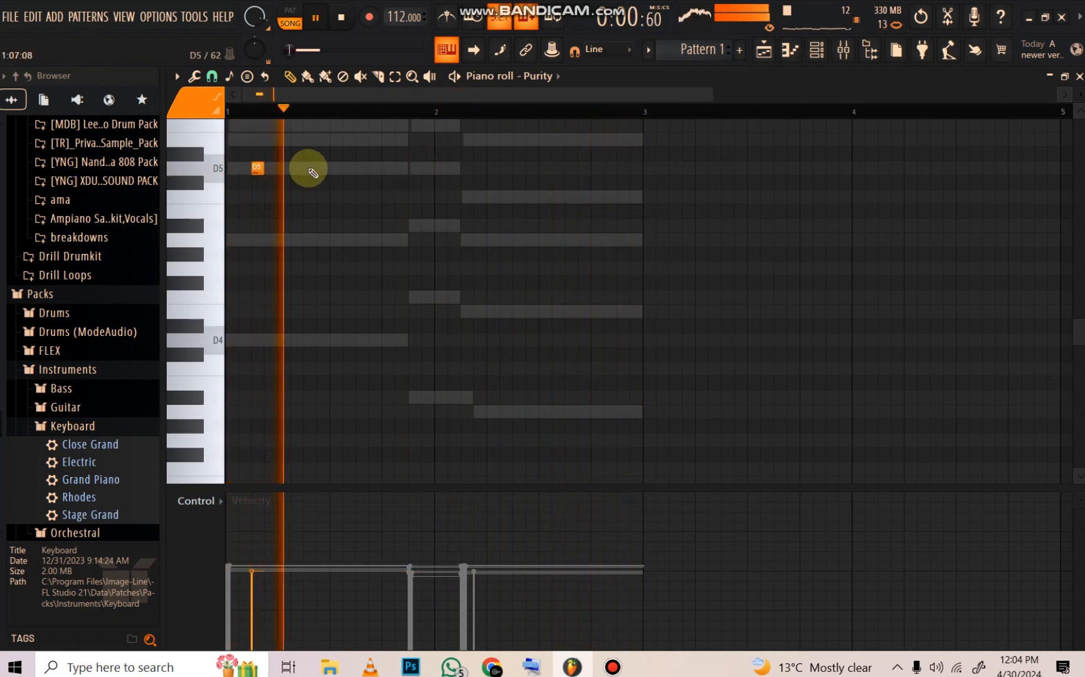
pyautogui.click(359, 168)
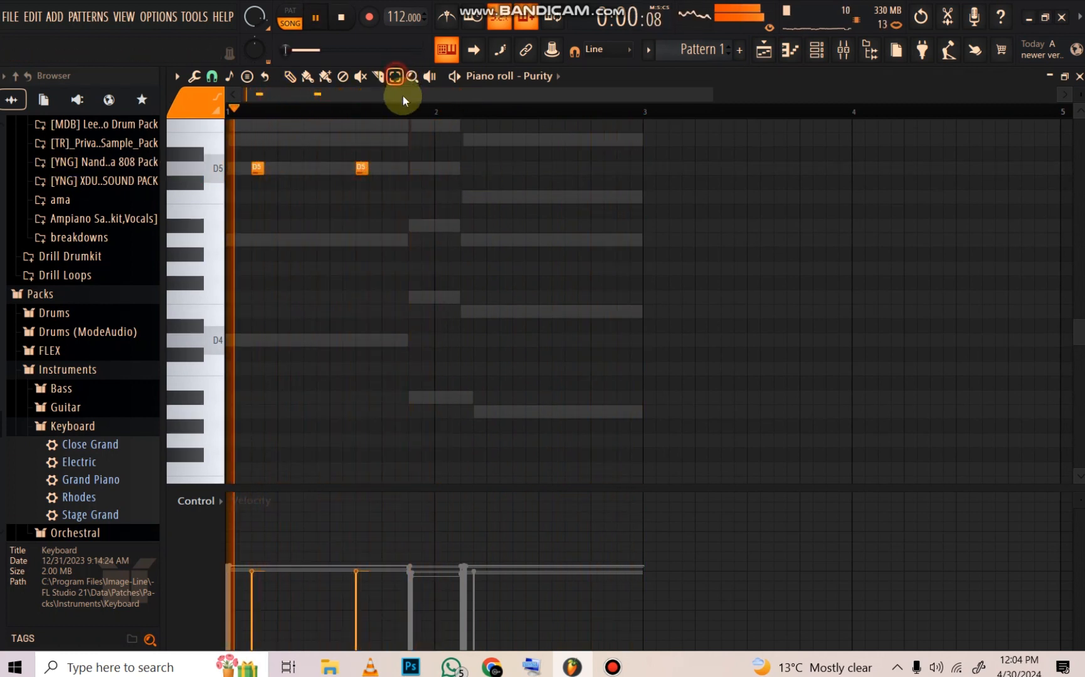
pyautogui.moveTo(434, 111); pyautogui.dragTo(2, 211)
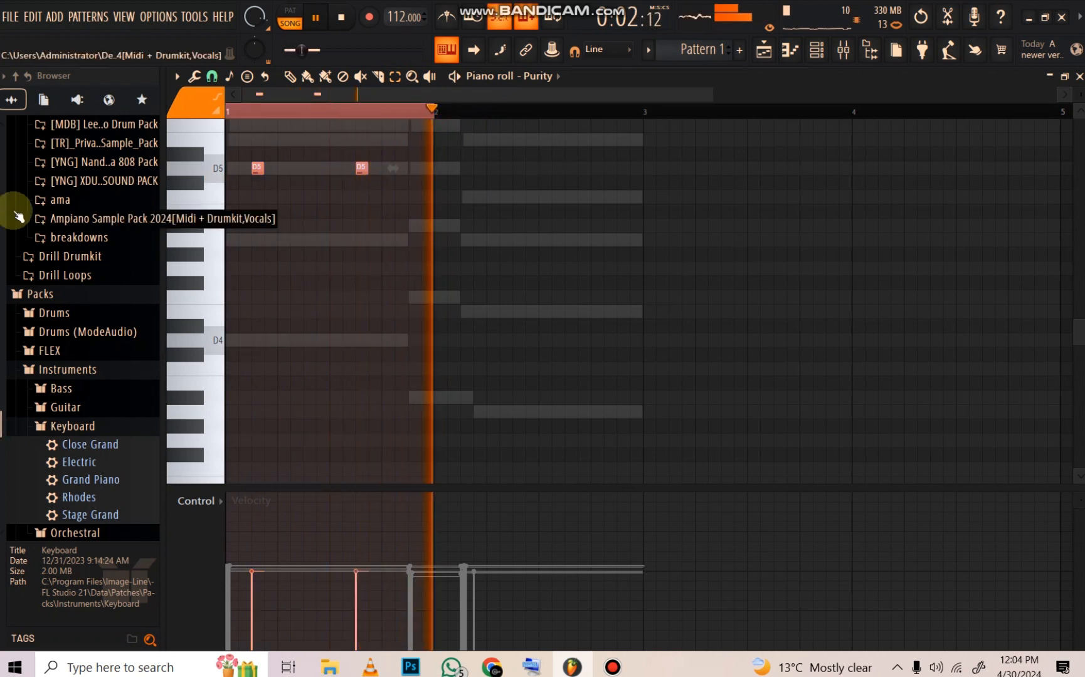
pyautogui.hotkey('ctrl', 'b')
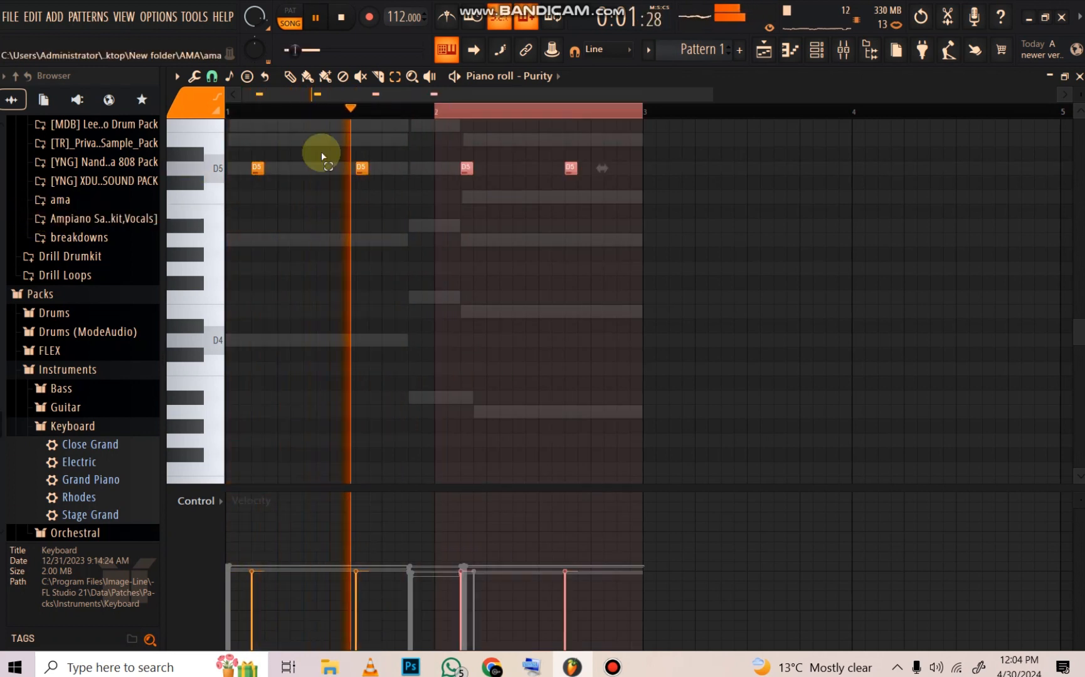
# Step: Select all four D5 notes, set the grid snap to 1/2 step and shorten the notes to half a step
pyautogui.keyDown('ctrl'); pyautogui.click(501, 113); pyautogui.keyUp('ctrl')
pyautogui.scroll(-3, 502, 112)
pyautogui.moveTo(501, 142); pyautogui.dragTo(7, 199)
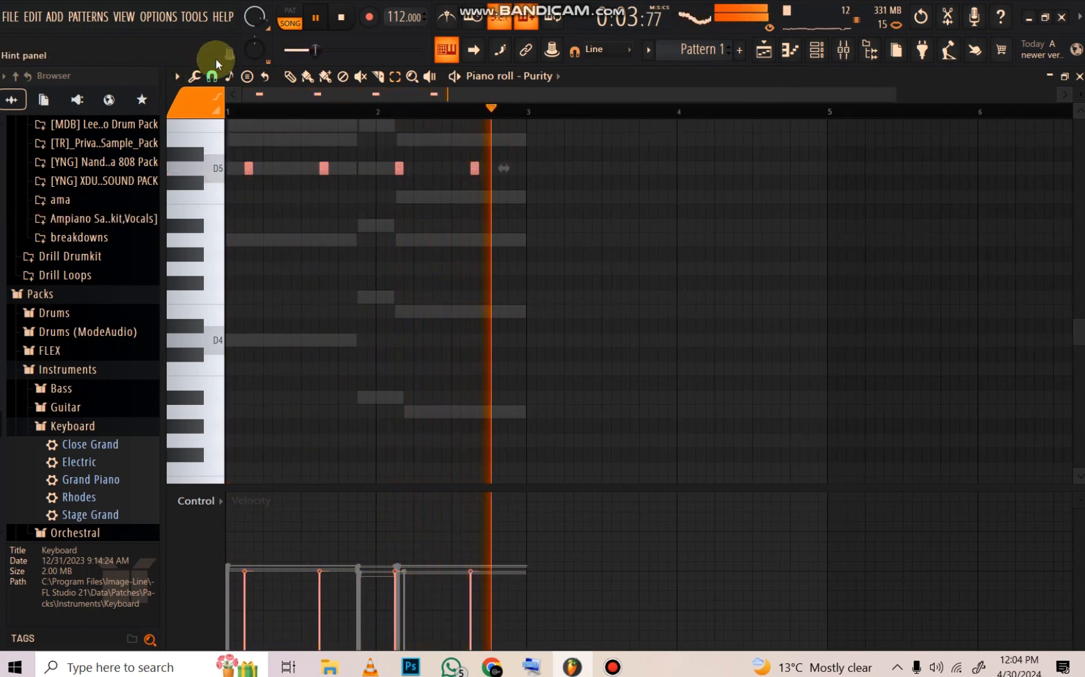
pyautogui.click(214, 77)
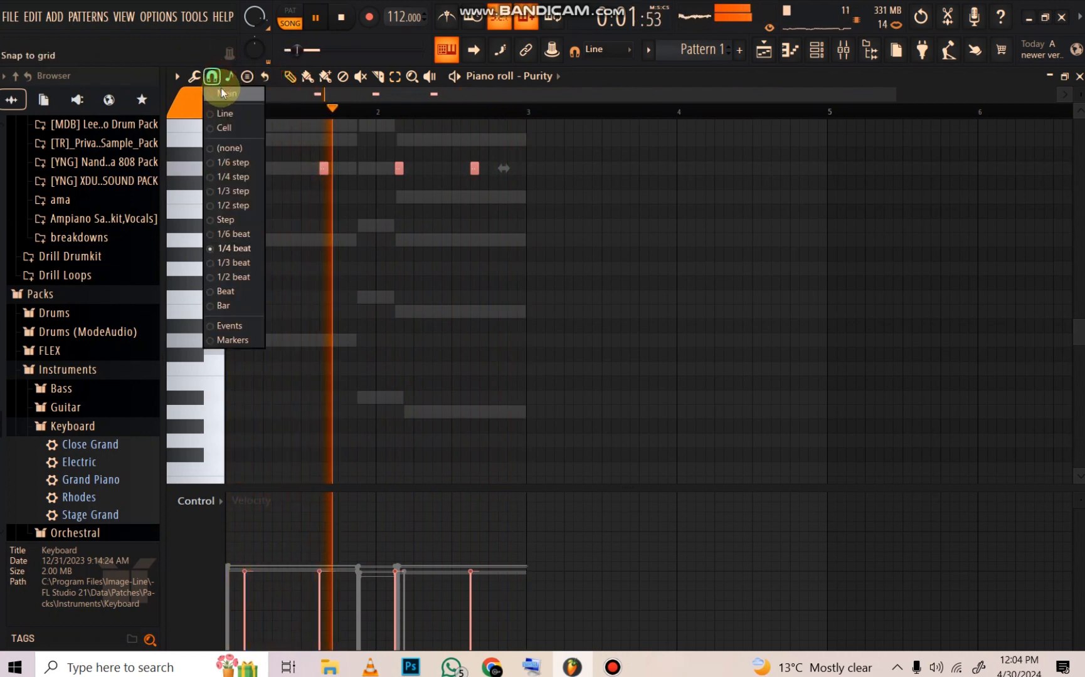
pyautogui.click(234, 77)
pyautogui.click(214, 76)
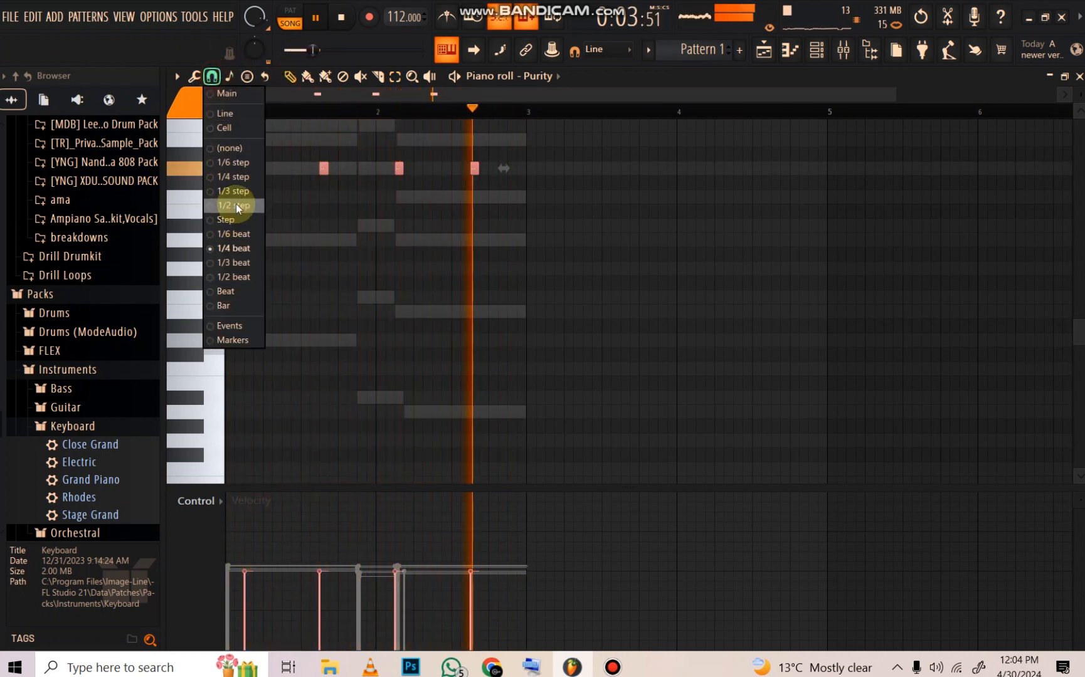
pyautogui.click(236, 204)
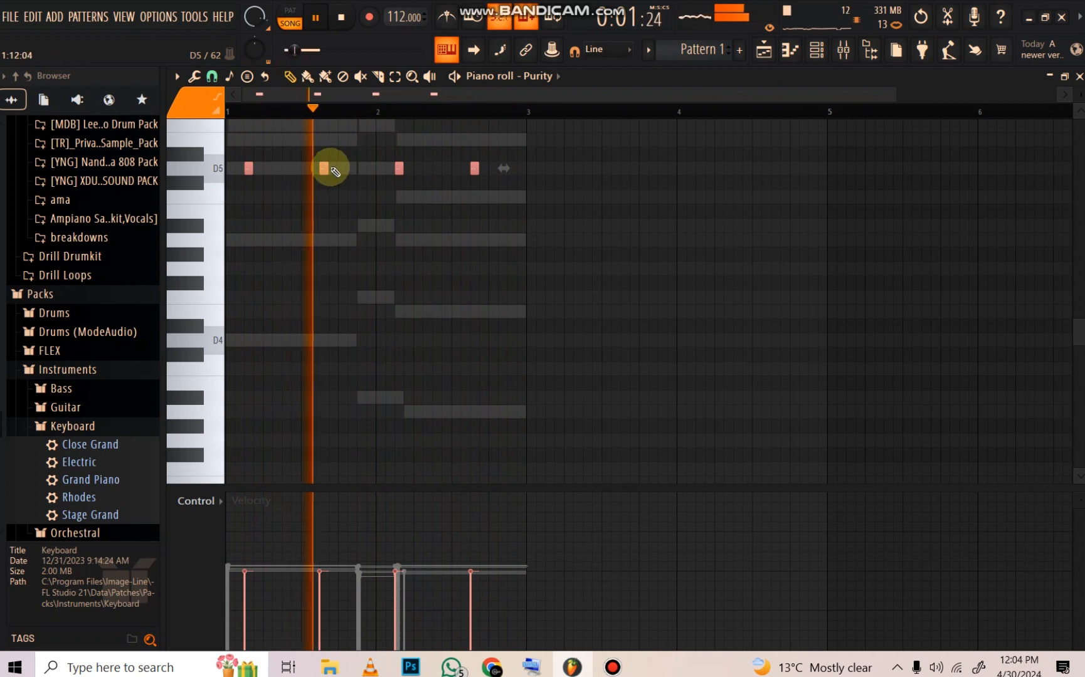
pyautogui.moveTo(327, 168); pyautogui.dragTo(322, 168)
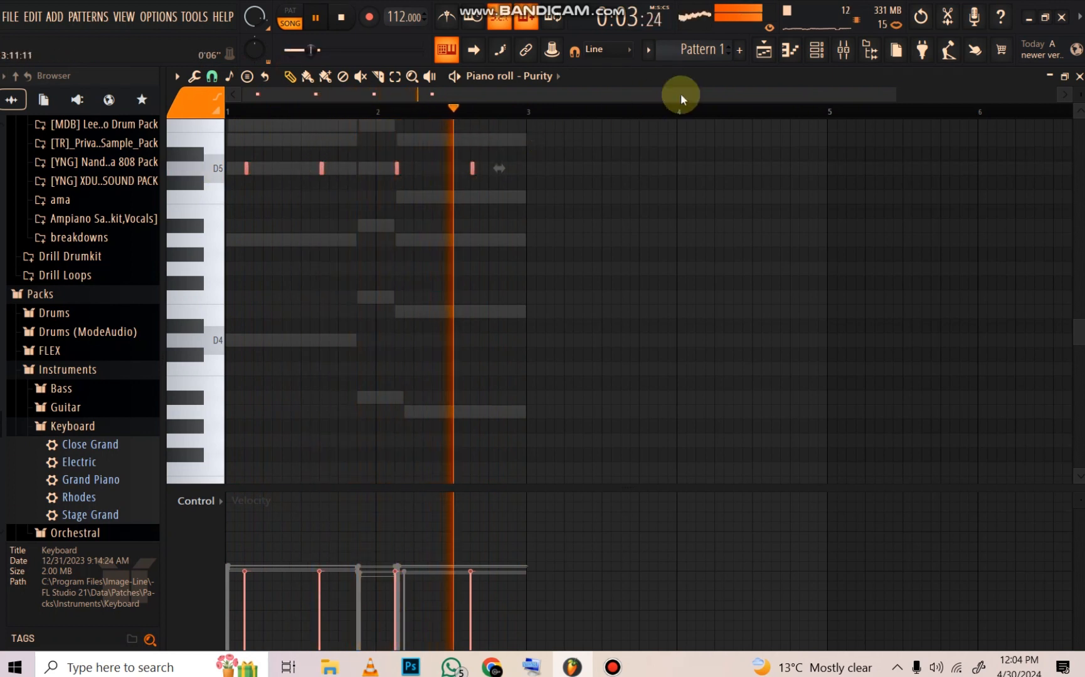
# Step: Route the Purity channel to mixer track 1 and load Fruity Parametric EQ 2 in its first effect slot
pyautogui.click(791, 64)
pyautogui.click(335, 184)
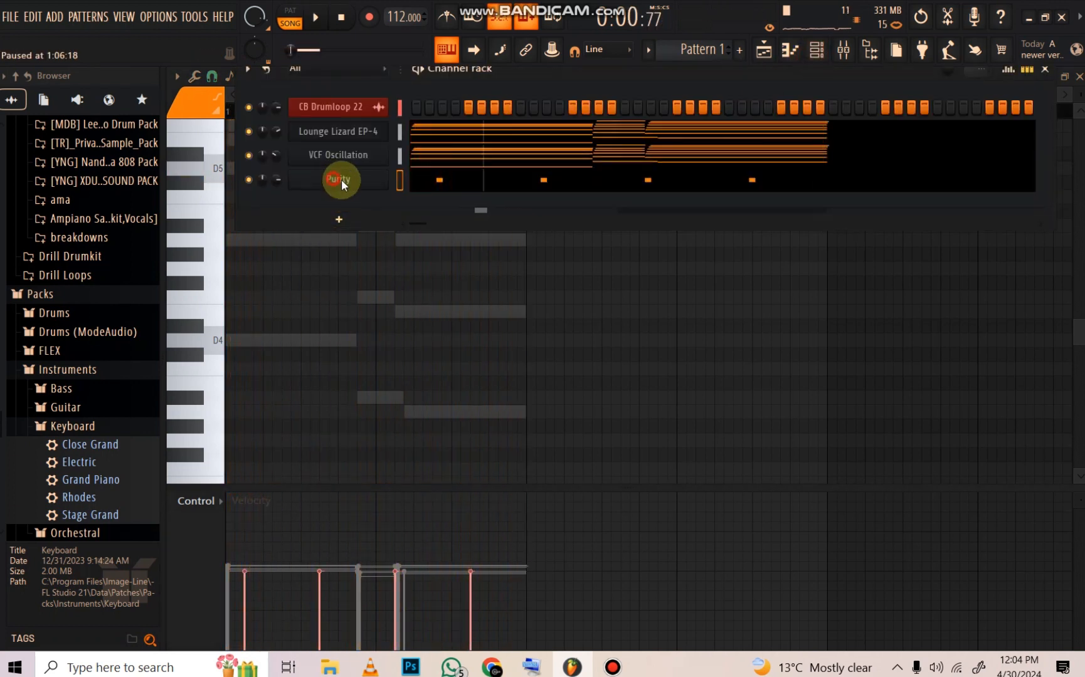
pyautogui.click(197, 136)
pyautogui.press('space')
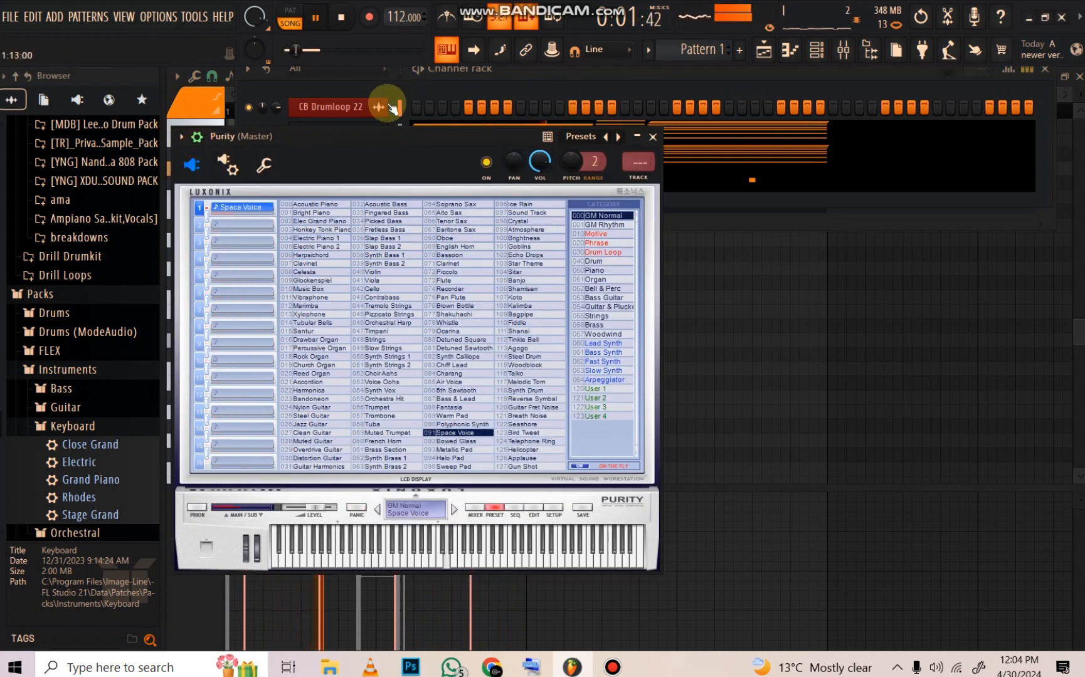
pyautogui.doubleClick(629, 181)
pyautogui.click(1000, 129)
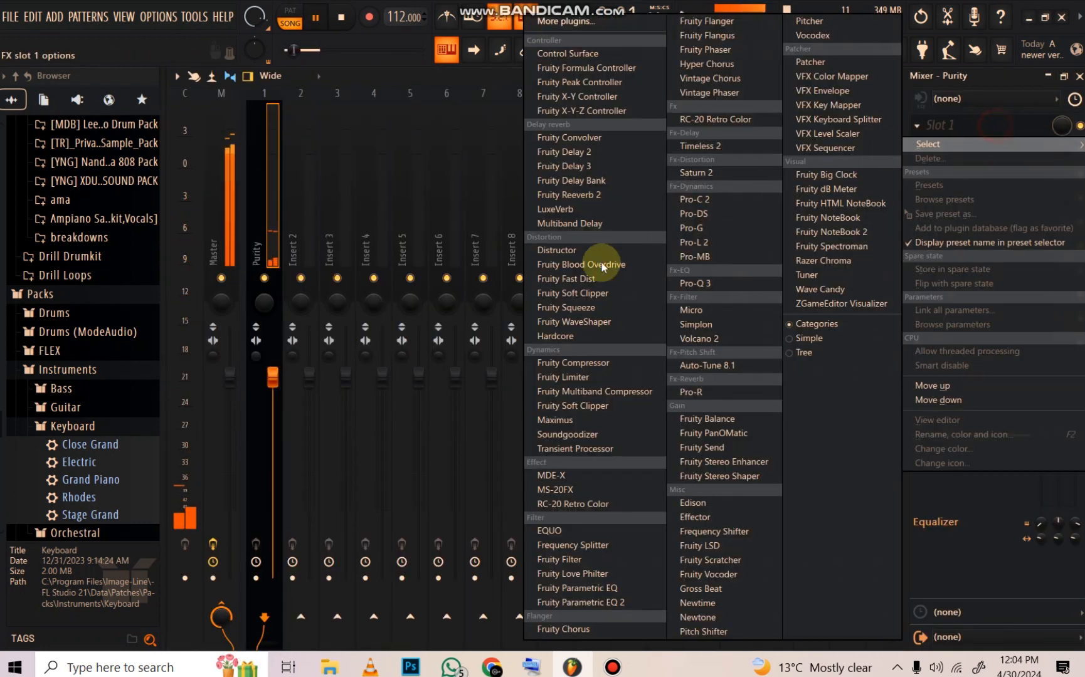
pyautogui.click(609, 602)
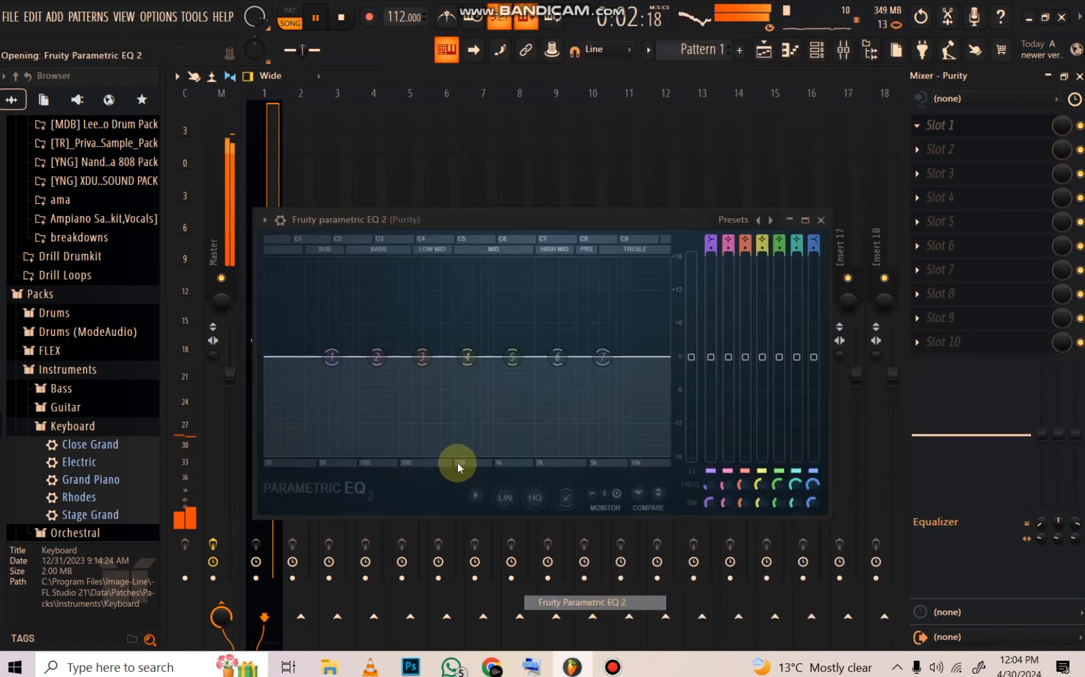
# Step: Cut Purity's highs with EQ bands 7 and 6 (6641 Hz, -18 dB) and its lows with bands 1 and 2 (116 Hz, -15.5 dB)
pyautogui.moveTo(602, 357); pyautogui.dragTo(573, 452)
pyautogui.moveTo(558, 358); pyautogui.dragTo(605, 453)
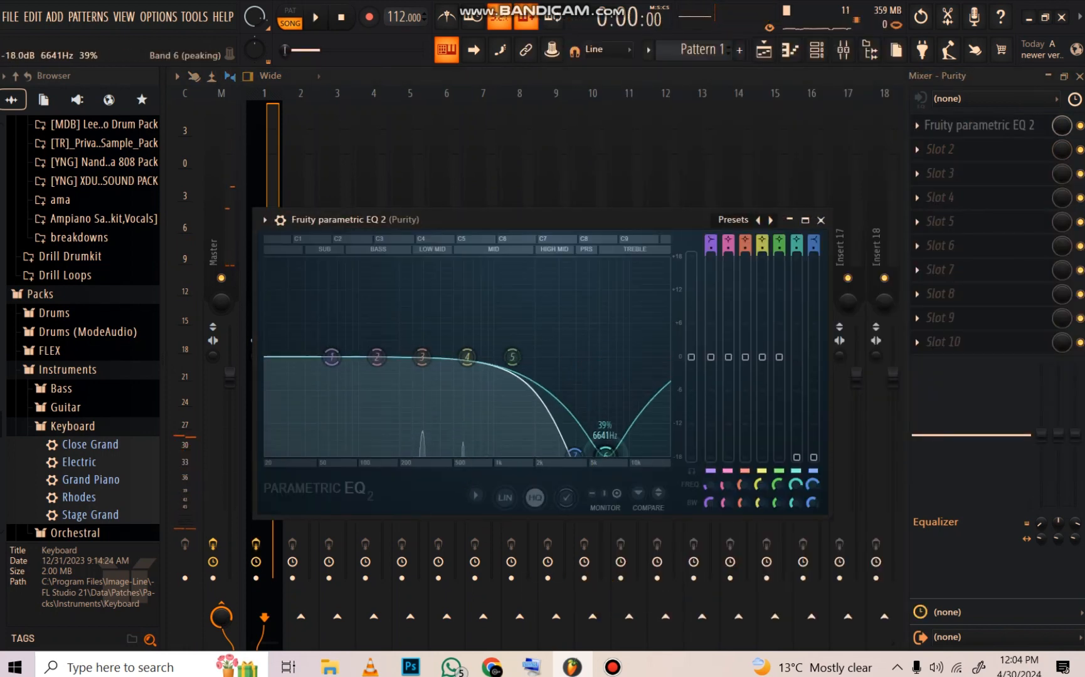
pyautogui.moveTo(332, 358); pyautogui.dragTo(354, 454)
pyautogui.moveTo(377, 358); pyautogui.dragTo(367, 443)
# Step: Slightly raise EQ band 4 in Purity's midrange and listen to the result in playback
pyautogui.press('space')
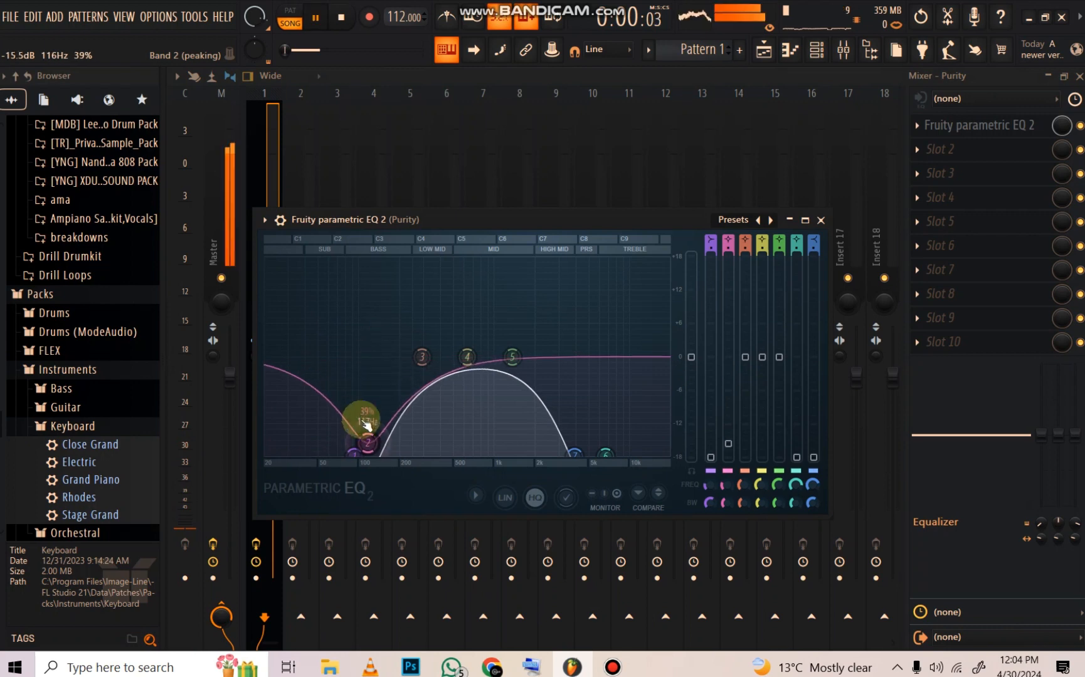
pyautogui.moveTo(467, 357); pyautogui.dragTo(469, 354)
pyautogui.press('space')
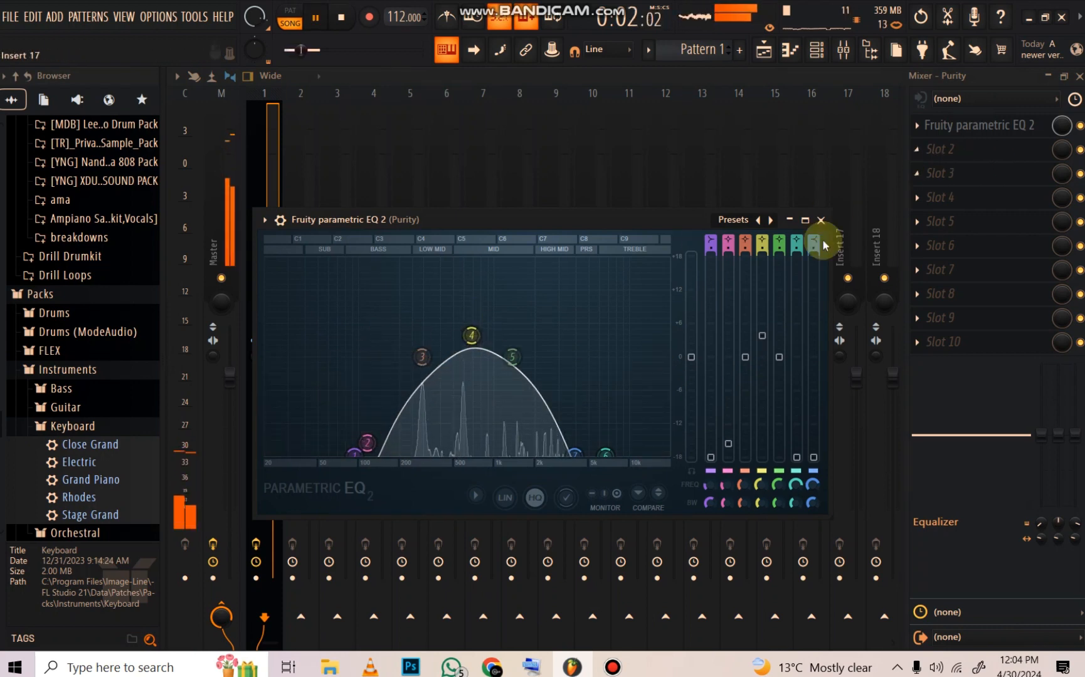
# Step: Load Fruity Reeverb 2 in the second effect slot of the Purity mixer track and lower its mix level to about 64%
pyautogui.click(967, 154)
pyautogui.click(561, 195)
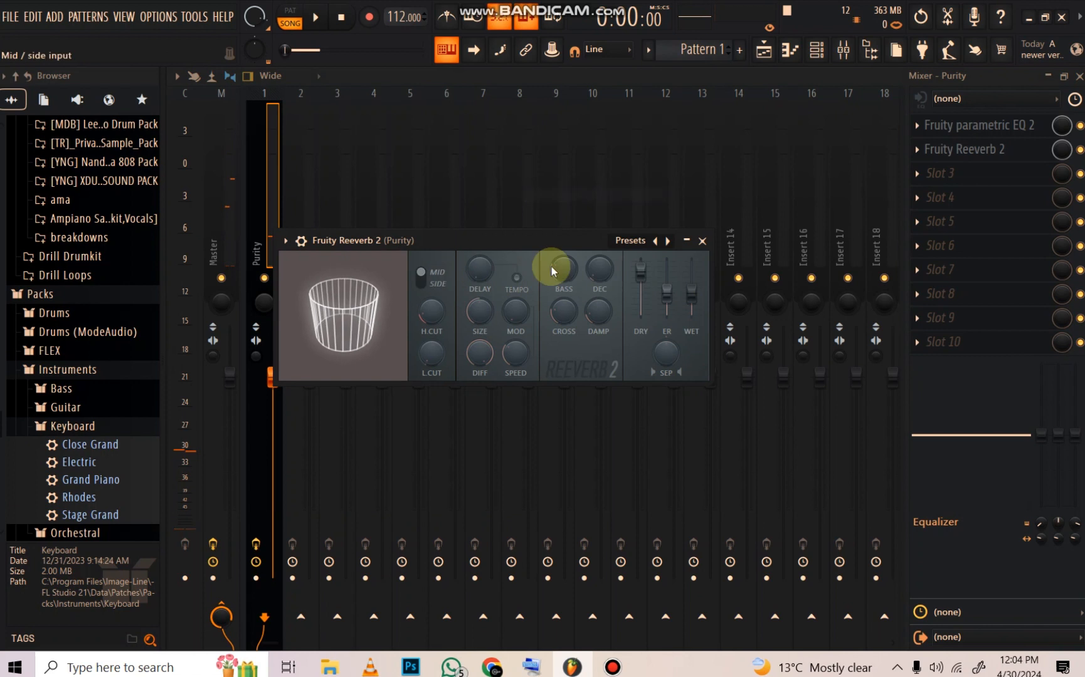
pyautogui.click(630, 240)
pyautogui.moveTo(1060, 150); pyautogui.dragTo(1059, 200)
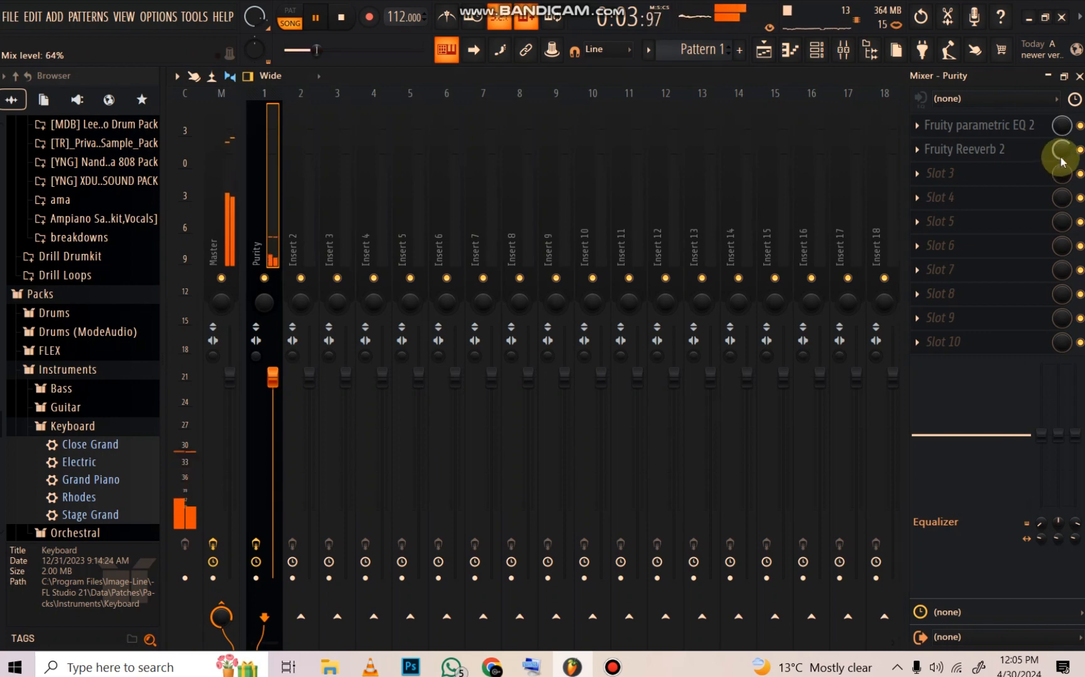
# Step: Load Fruity Delay 2 in Purity's third effect slot and set its input volume to 22%
pyautogui.click(981, 181)
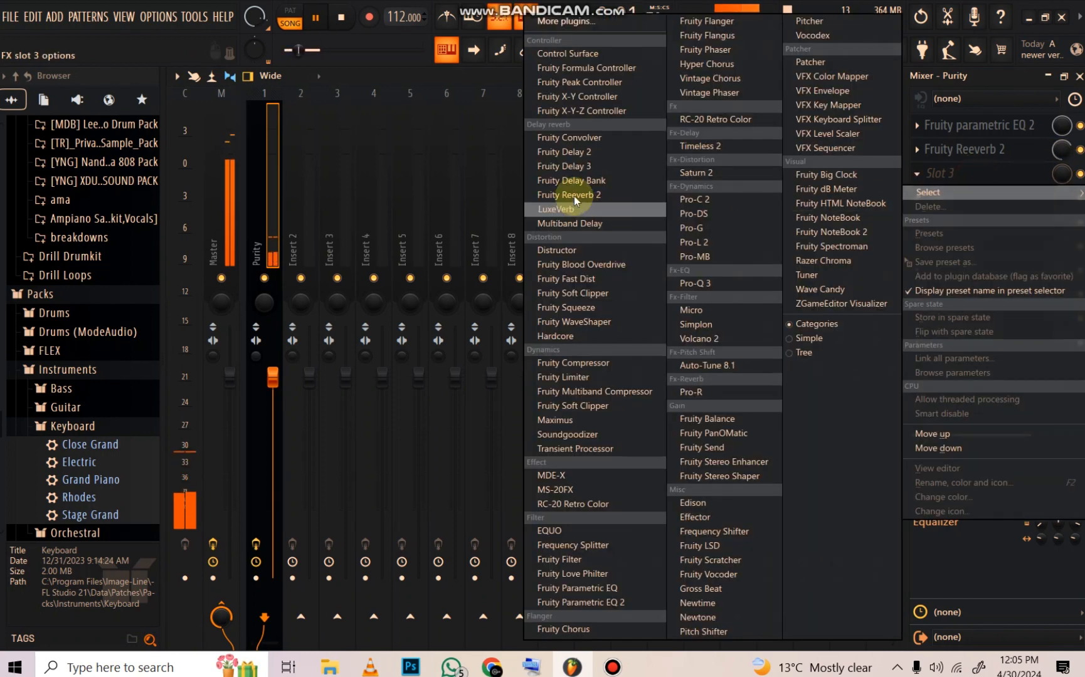
pyautogui.click(582, 154)
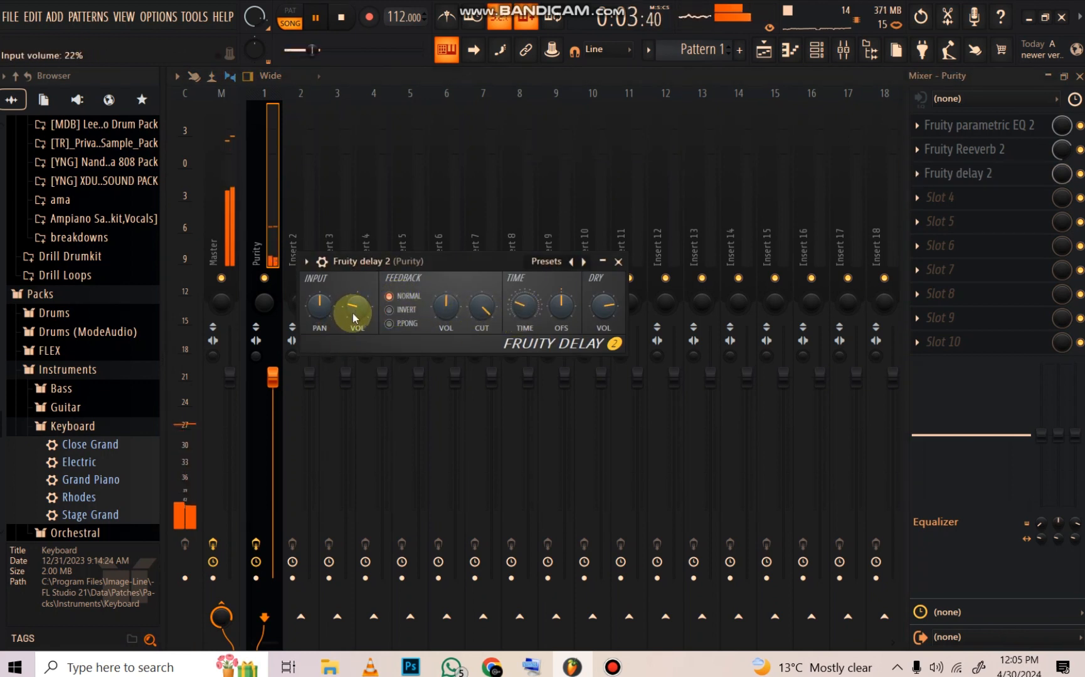
pyautogui.click(619, 263)
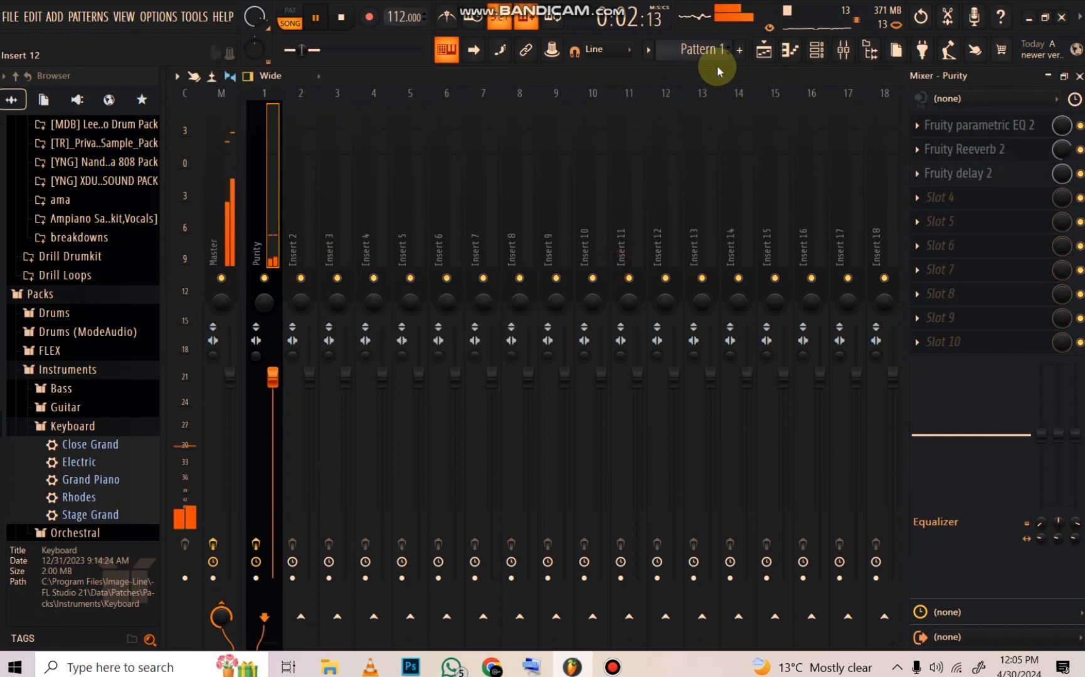
# Step: Add a Toxic Biohazard channel and load its saved "piano" preset
pyautogui.click(813, 58)
pyautogui.click(339, 220)
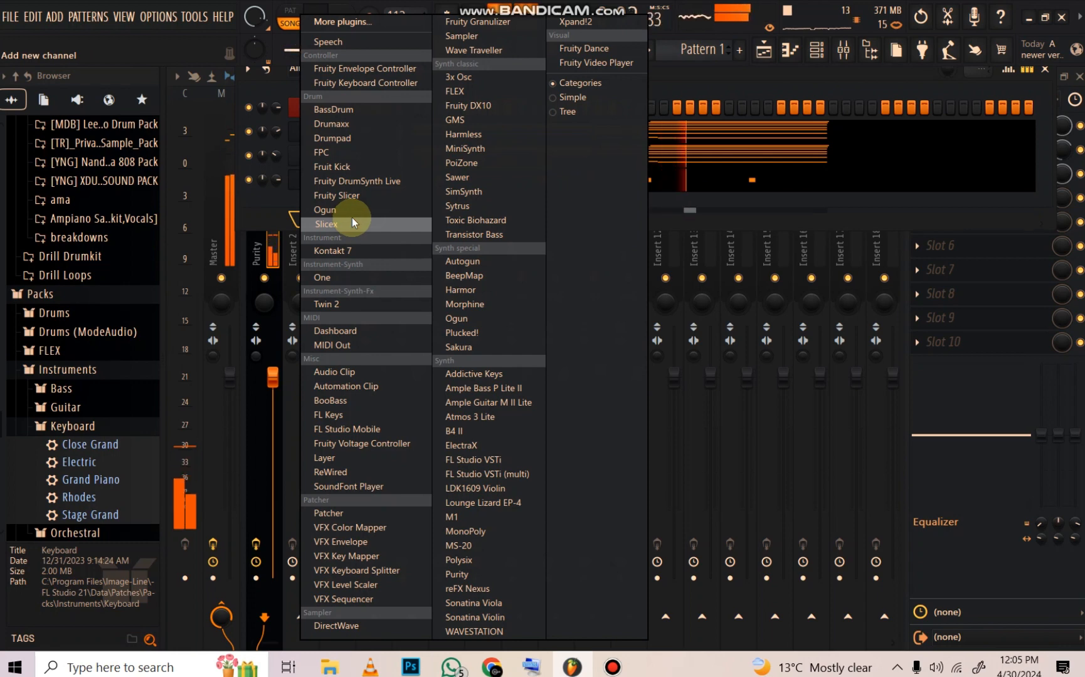
pyautogui.click(474, 220)
pyautogui.press('space')
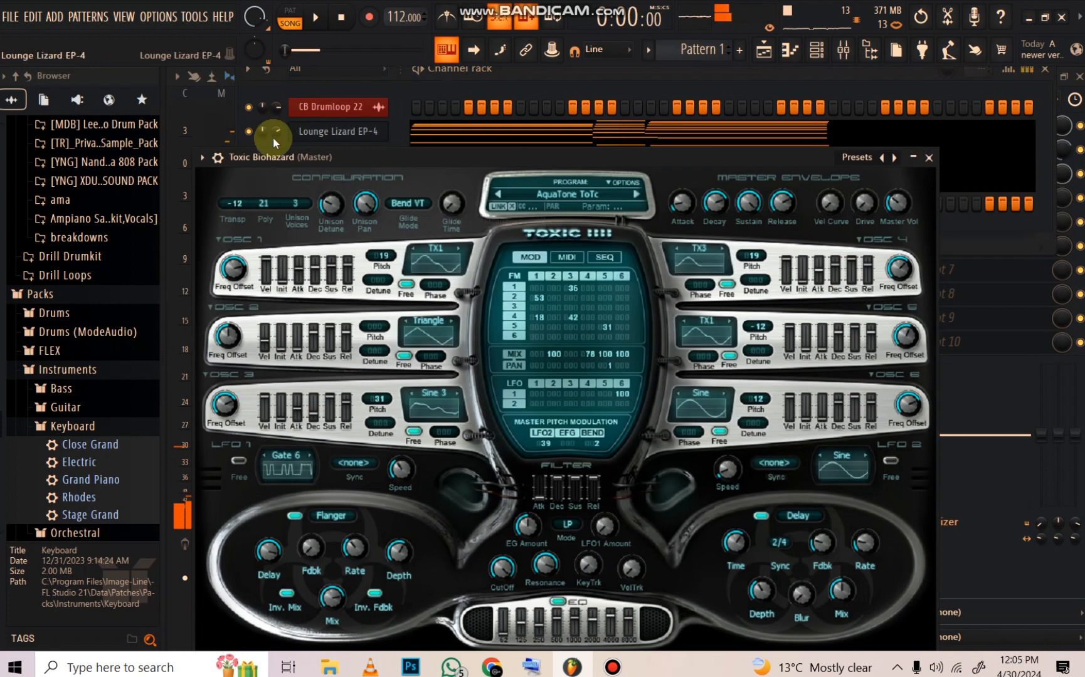
pyautogui.click(201, 157)
pyautogui.moveTo(296, 198)
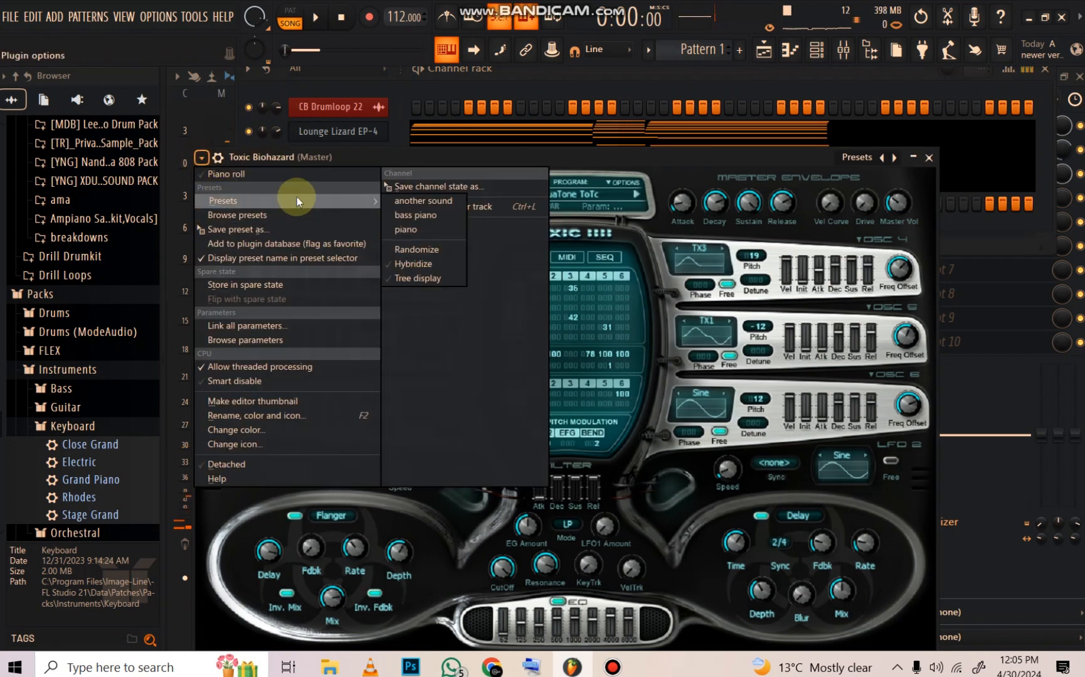
pyautogui.click(417, 232)
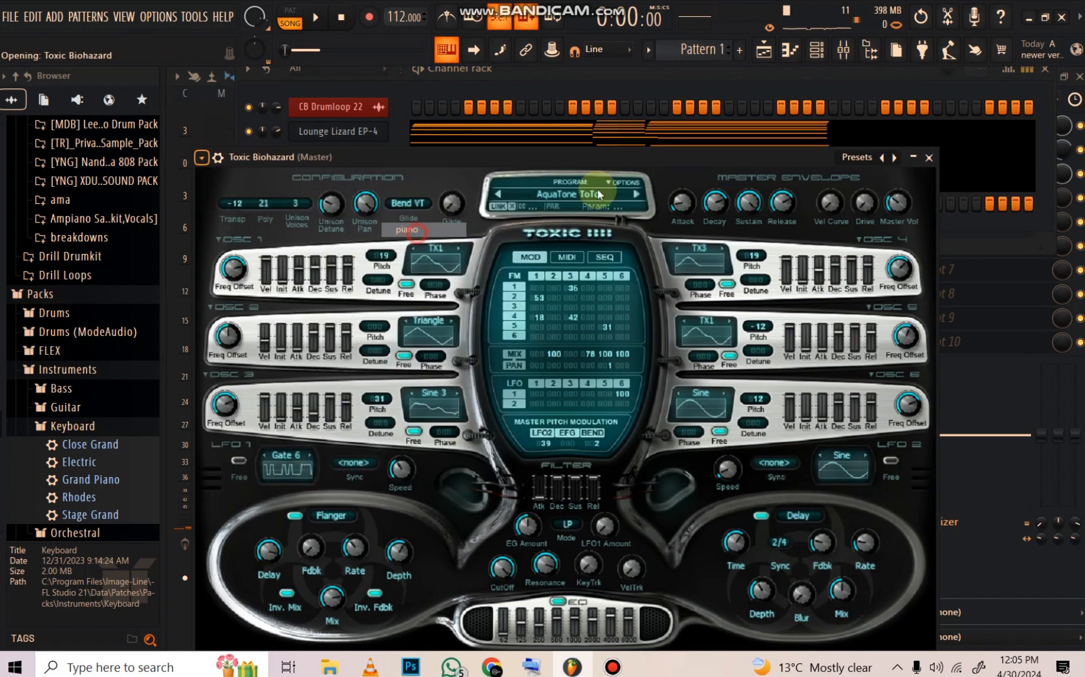
# Step: Draw a short D5, F5, E5 run near the start of bar 1 in the piano channel's piano roll and audition it
pyautogui.click(794, 53)
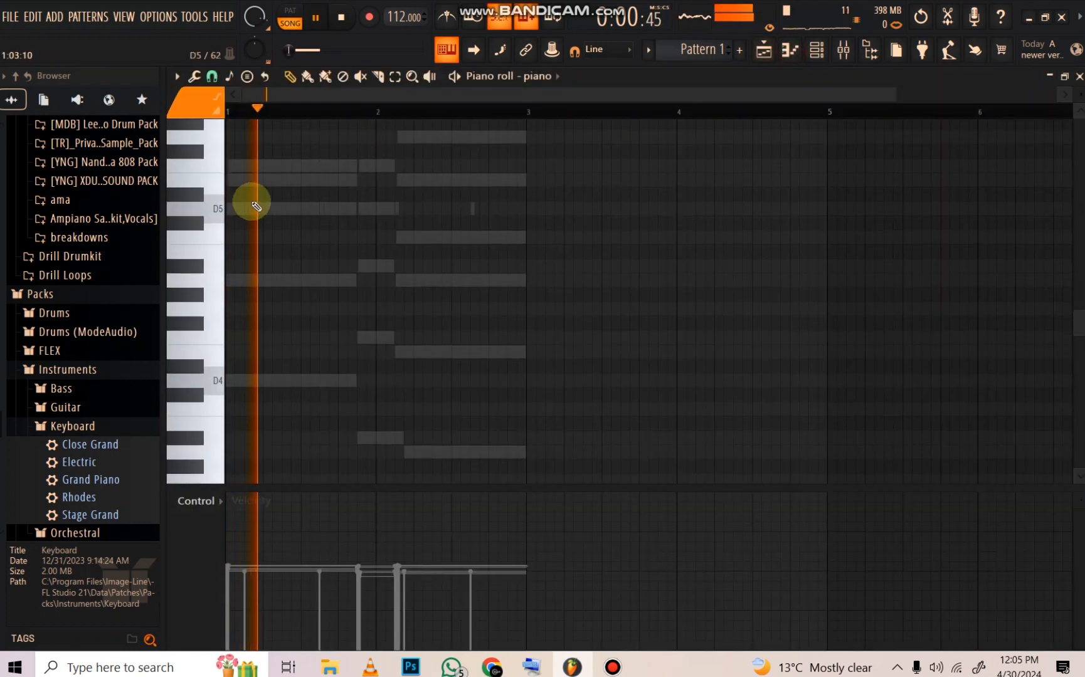
pyautogui.moveTo(891, 99); pyautogui.dragTo(335, 111)
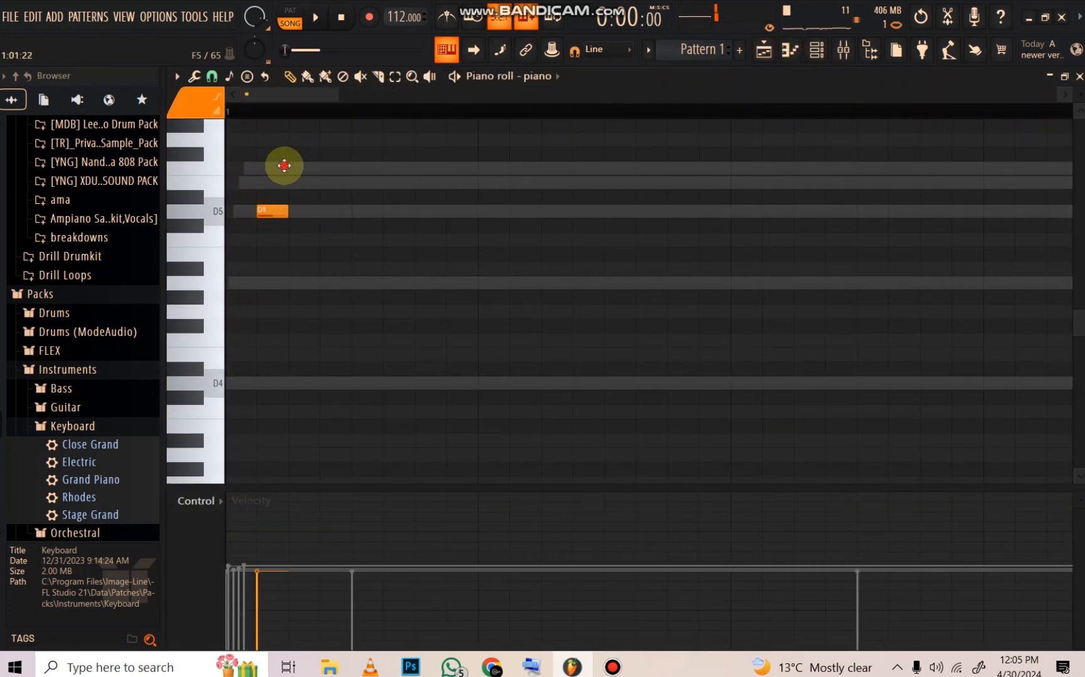
pyautogui.click(329, 185)
pyautogui.press('space')
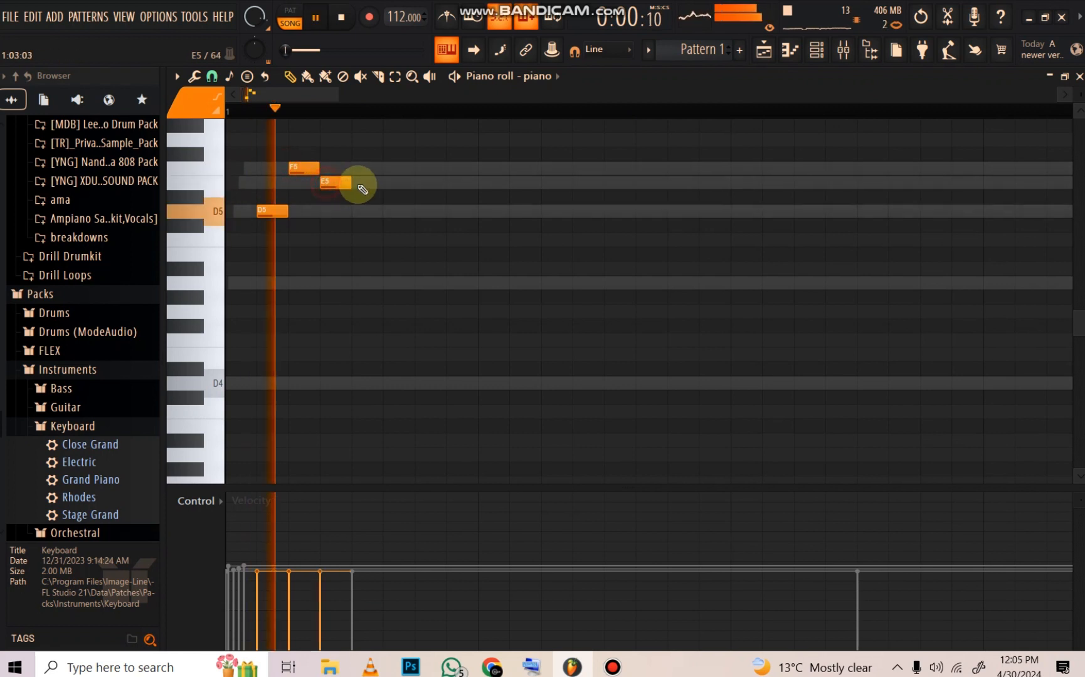
pyautogui.press('space')
pyautogui.press('space')
# Step: Erase the F5 and E5 notes and try a single F5 further along in bar 1
pyautogui.rightClick(307, 169)
pyautogui.rightClick(339, 183)
pyautogui.press('space')
pyautogui.press('space')
pyautogui.click(385, 171)
pyautogui.press('space')
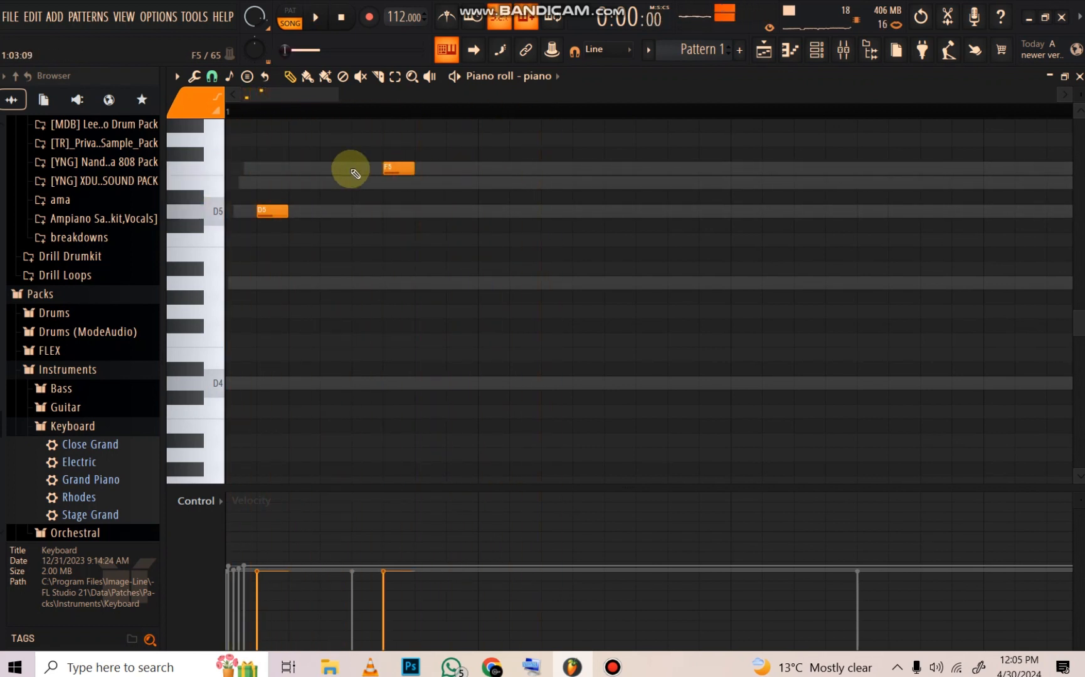
# Step: Set the piano roll snap to 1/4 beat and erase the trial F5 note
pyautogui.press('space')
pyautogui.click(211, 76)
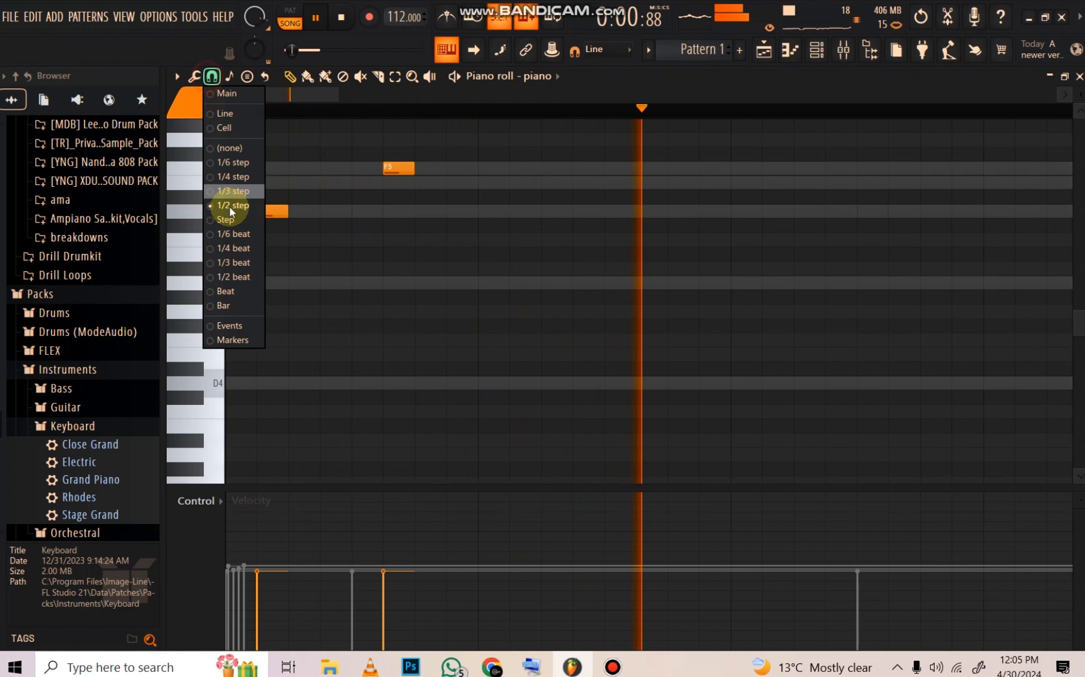
pyautogui.click(232, 252)
pyautogui.press('space')
pyautogui.rightClick(394, 172)
# Step: Move the D5 note to the very start of bar 1 and check it in playback
pyautogui.press('space')
pyautogui.press('space')
pyautogui.press('space')
pyautogui.press('space')
pyautogui.moveTo(269, 212); pyautogui.dragTo(190, 217)
pyautogui.press('space')
pyautogui.press('space')
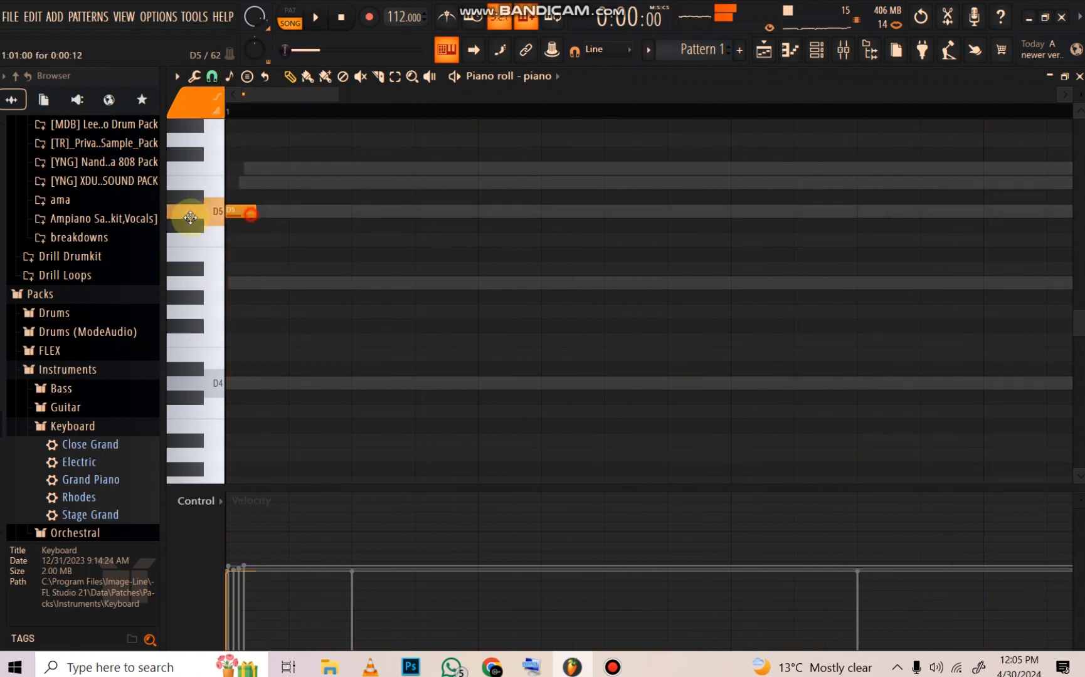
# Step: Follow the D5 with an F5 on step 3 and an E5 on step 4 of bar 1
pyautogui.press('space')
pyautogui.press('space')
pyautogui.press('space')
pyautogui.click(300, 170)
pyautogui.press('space')
pyautogui.press('space')
pyautogui.moveTo(339, 184)
pyautogui.mouseDown()
pyautogui.moveTo(354, 186)
pyautogui.moveTo(366, 167)
pyautogui.mouseUp()
pyautogui.rightClick(313, 170)
pyautogui.click(417, 181)
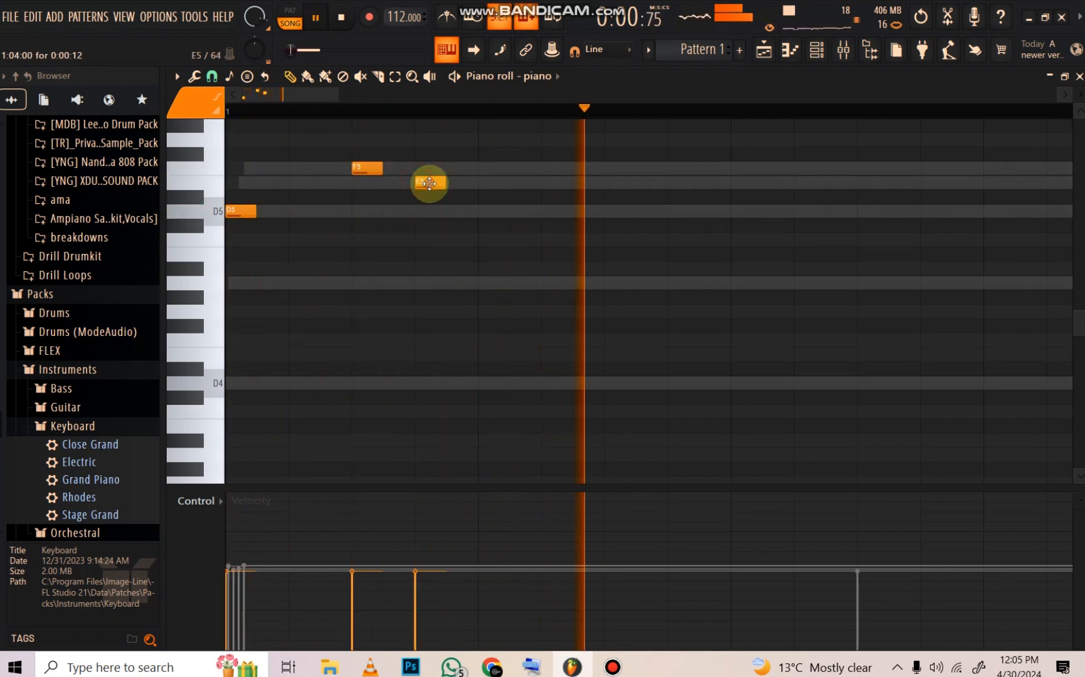
# Step: Try a second F5–E5 pair around steps 8 and 9 of bar 1 during playback
pyautogui.scroll(-5, 338, 111)
pyautogui.press('space')
pyautogui.press('space')
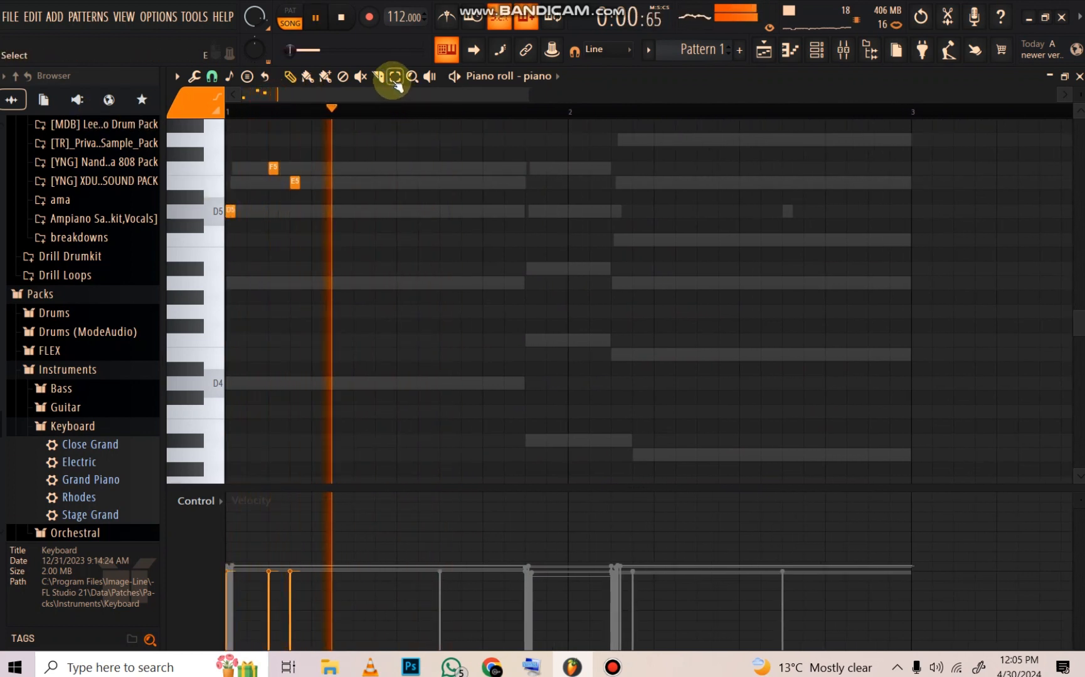
pyautogui.click(379, 168)
pyautogui.click(396, 181)
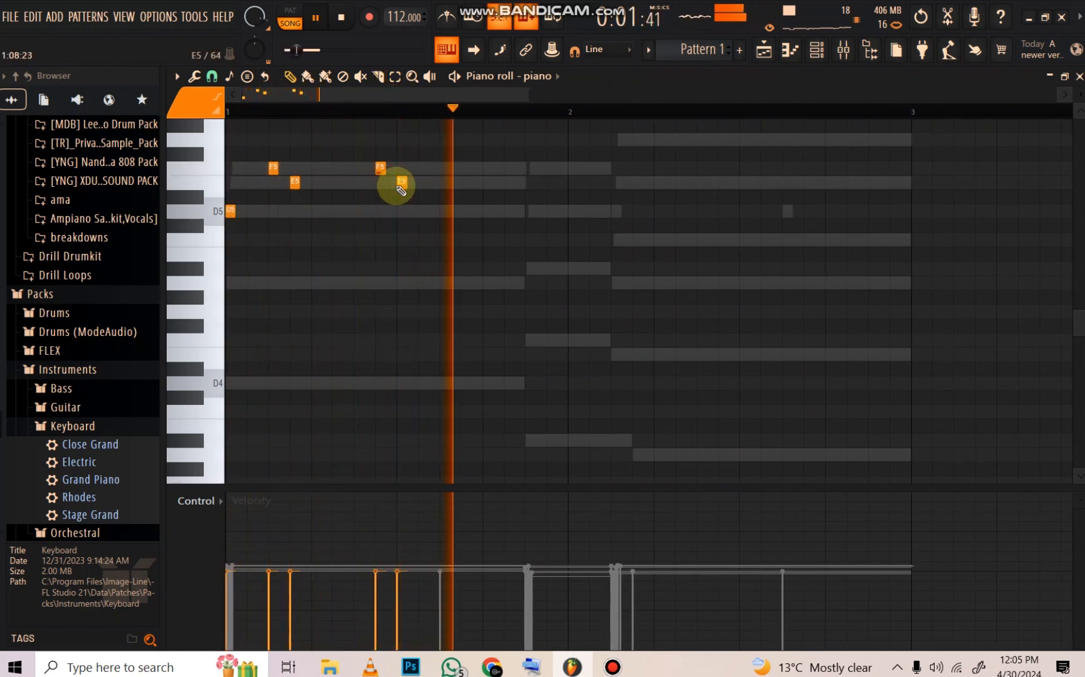
pyautogui.rightClick(401, 181)
pyautogui.click(402, 169)
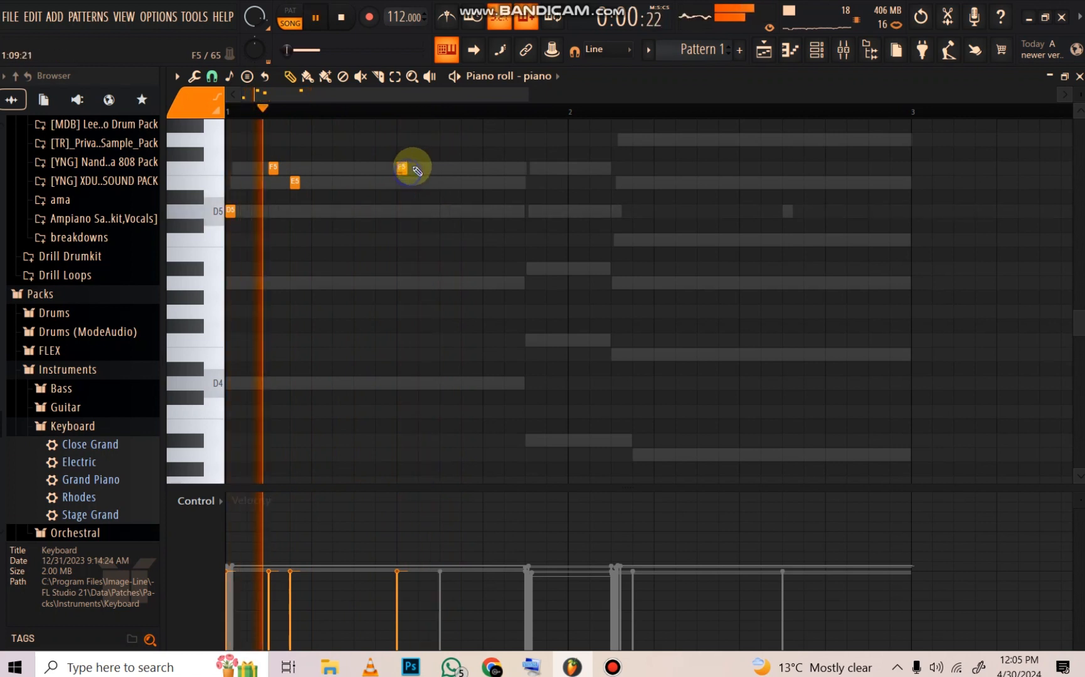
# Step: Clear the trial notes and draw the second F5–E5 pair on steps 11 and 12 of bar 1
pyautogui.rightClick(403, 168)
pyautogui.click(423, 168)
pyautogui.click(443, 181)
pyautogui.rightClick(443, 181)
pyautogui.rightClick(425, 167)
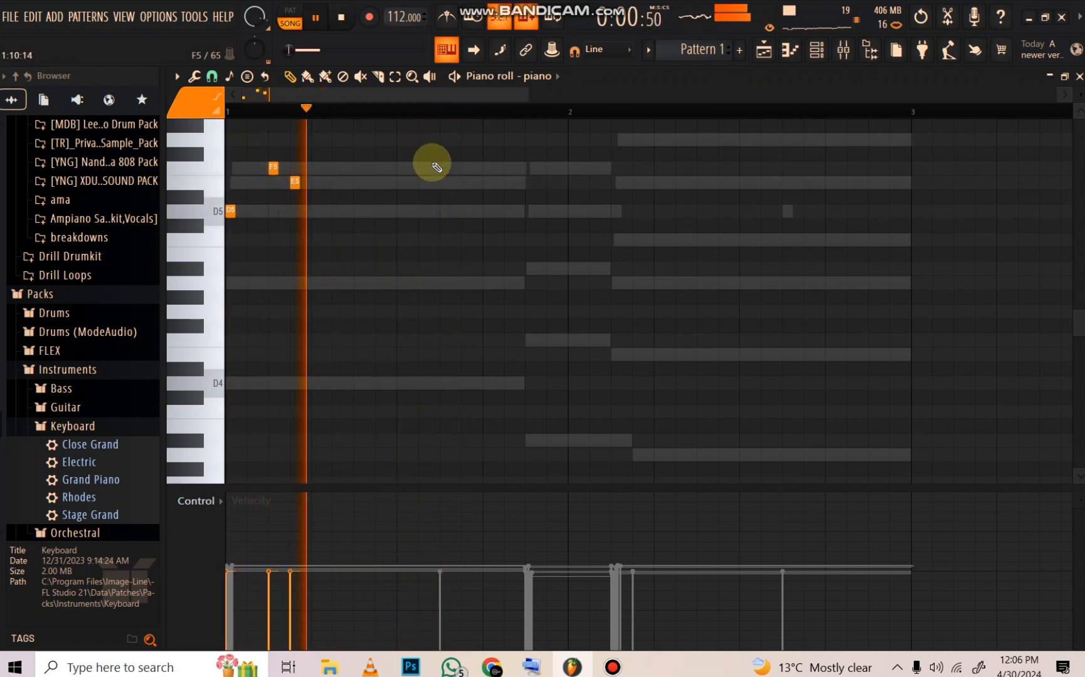
pyautogui.click(444, 167)
pyautogui.click(466, 181)
# Step: Select all of bar 1 and duplicate its melody into bar 2
pyautogui.click(395, 75)
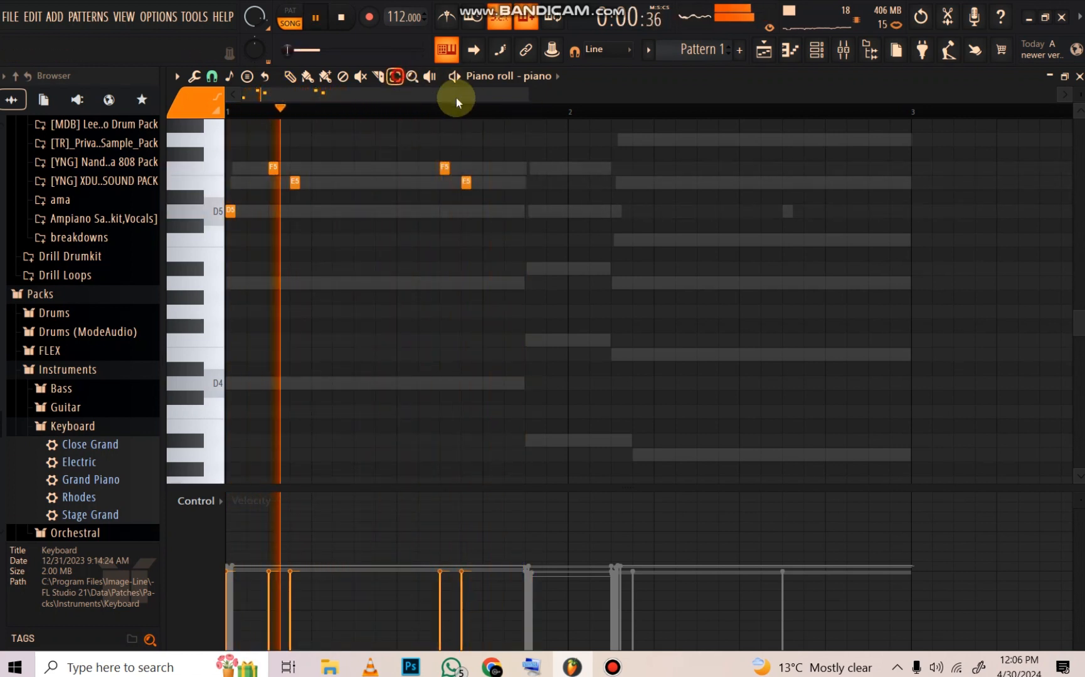
pyautogui.moveTo(567, 111); pyautogui.dragTo(226, 111)
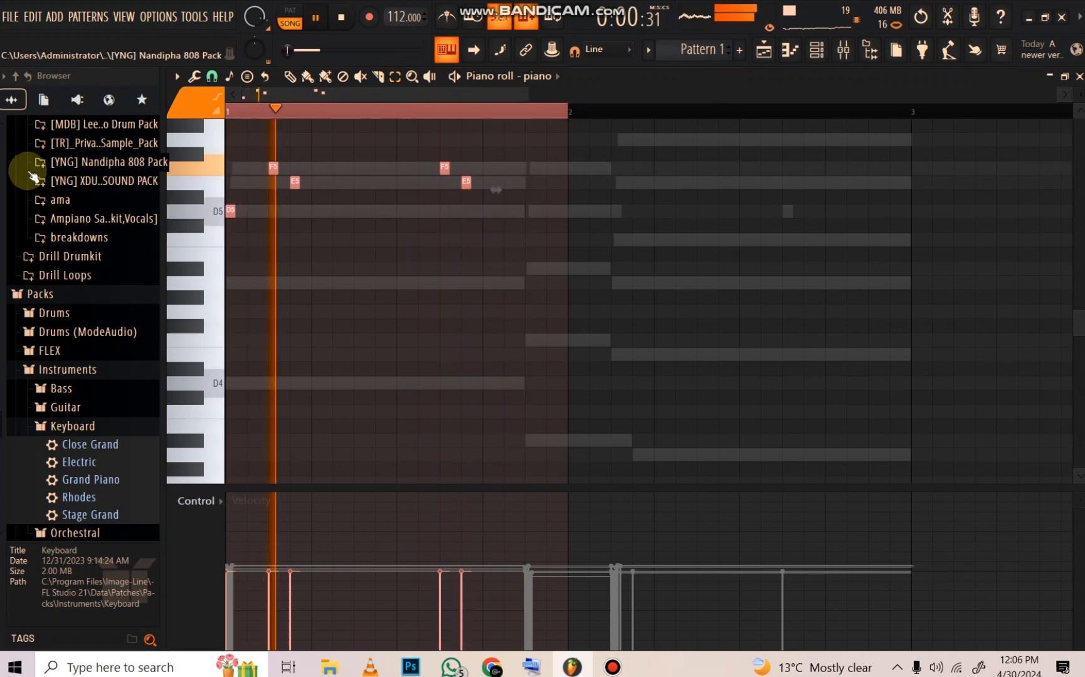
pyautogui.hotkey('ctrl', 'b')
pyautogui.hscroll(3, 609, 97)
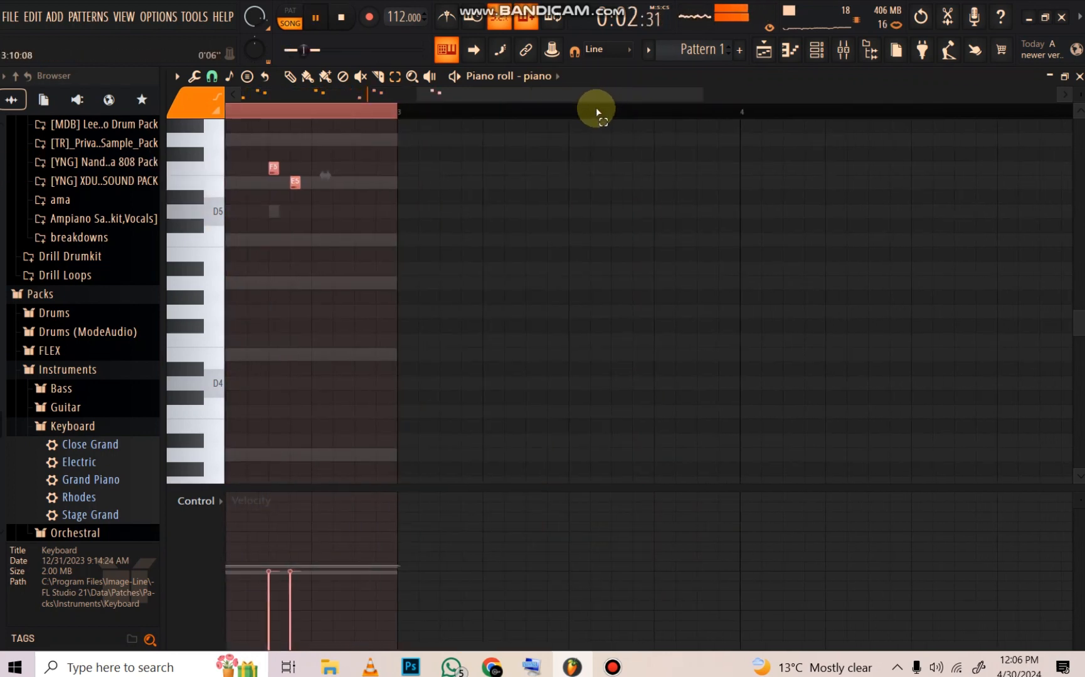
# Step: Clear the time selection and transpose all the melody notes up one octave
pyautogui.click(596, 108)
pyautogui.scroll(-5, 596, 107)
pyautogui.hotkey('ctrl', 'Up')
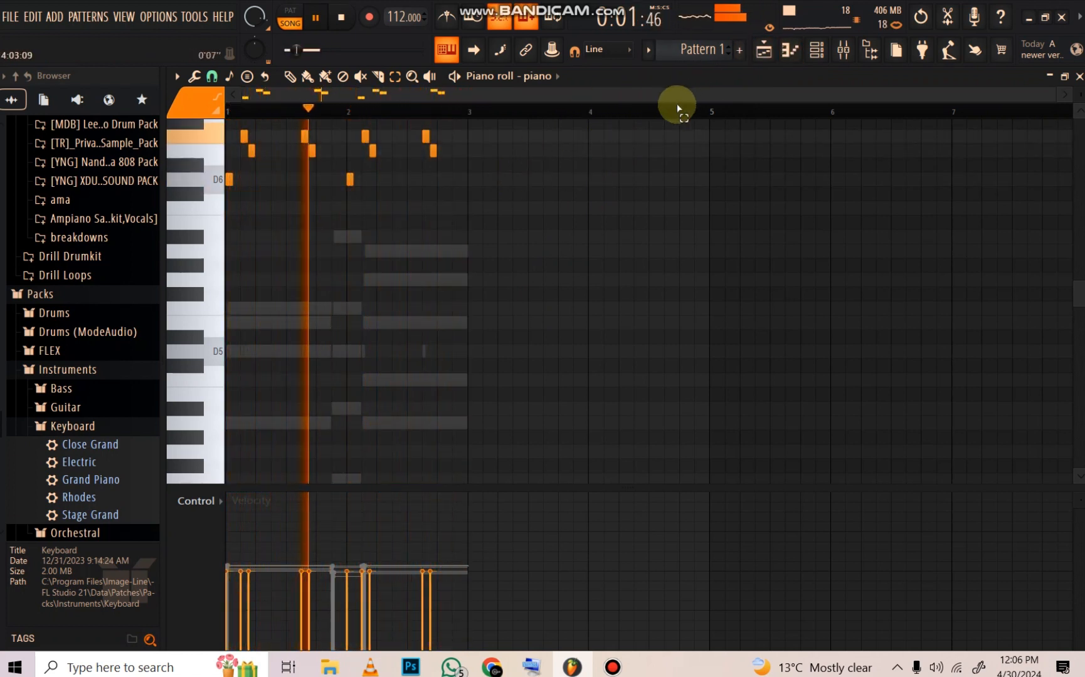
# Step: Switch the Toxic Biohazard channel's preset from piano to "another sound"
pyautogui.click(815, 50)
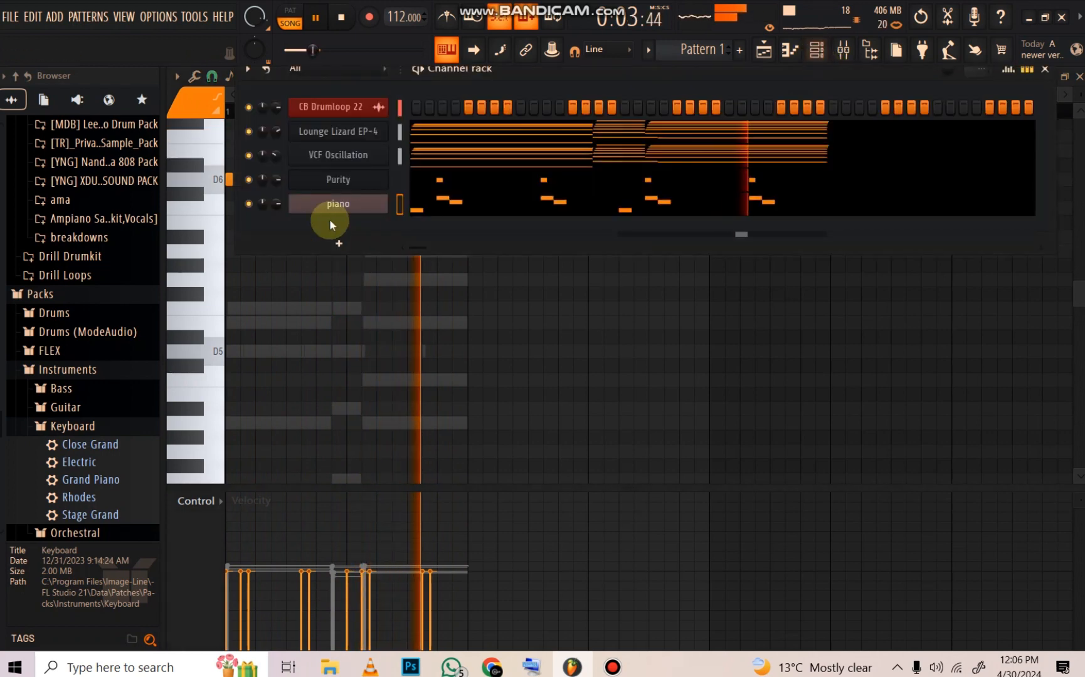
pyautogui.click(337, 205)
pyautogui.click(219, 157)
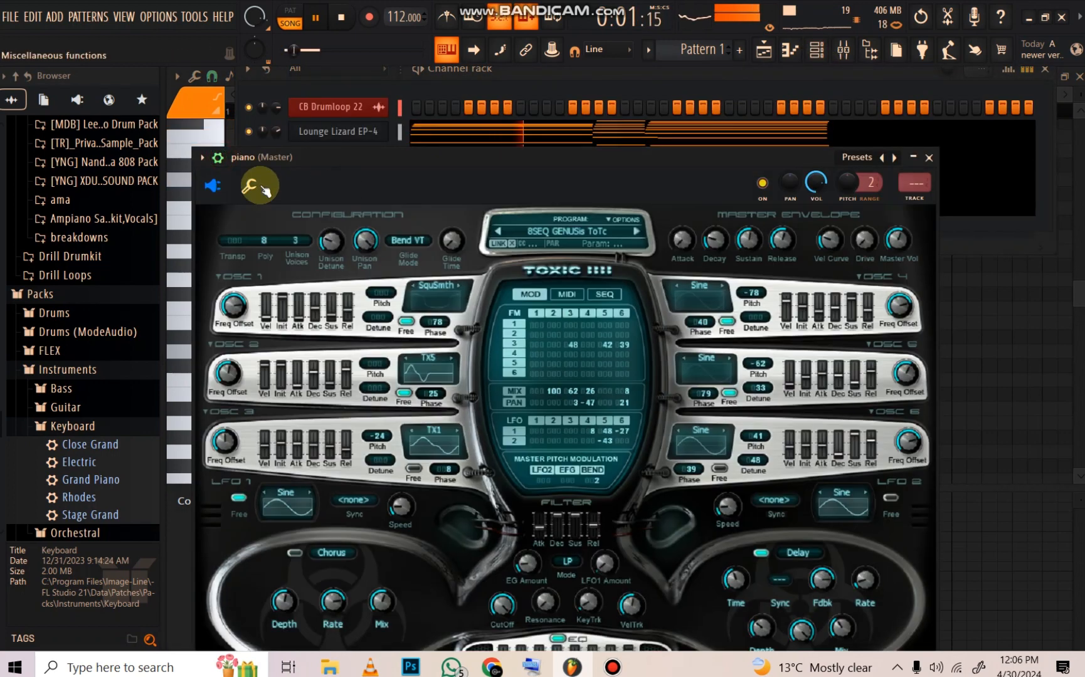
pyautogui.click(257, 186)
pyautogui.click(215, 187)
pyautogui.click(202, 158)
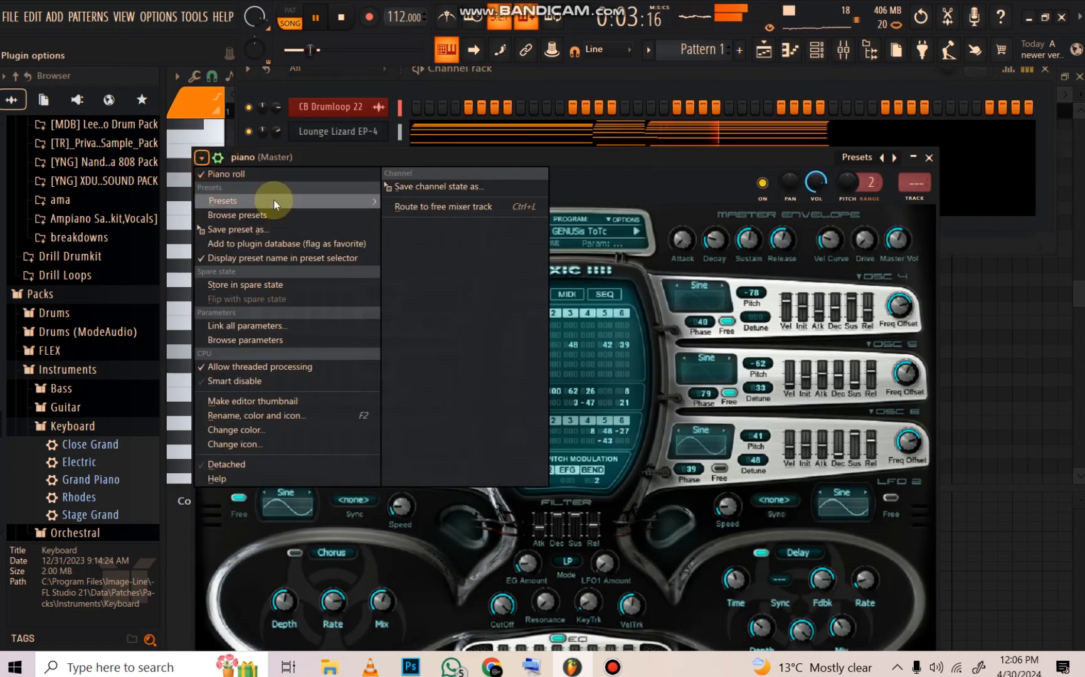
pyautogui.click(439, 204)
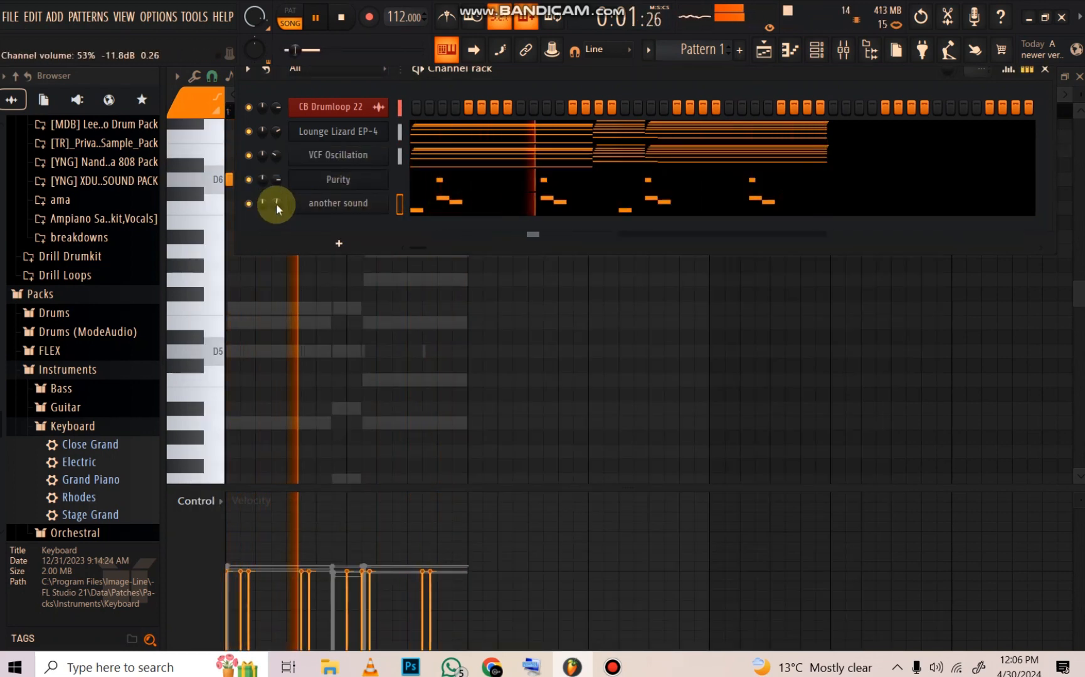
# Step: Add a second Purity channel and load the Panflute preset from its Woodwind category
pyautogui.click(324, 242)
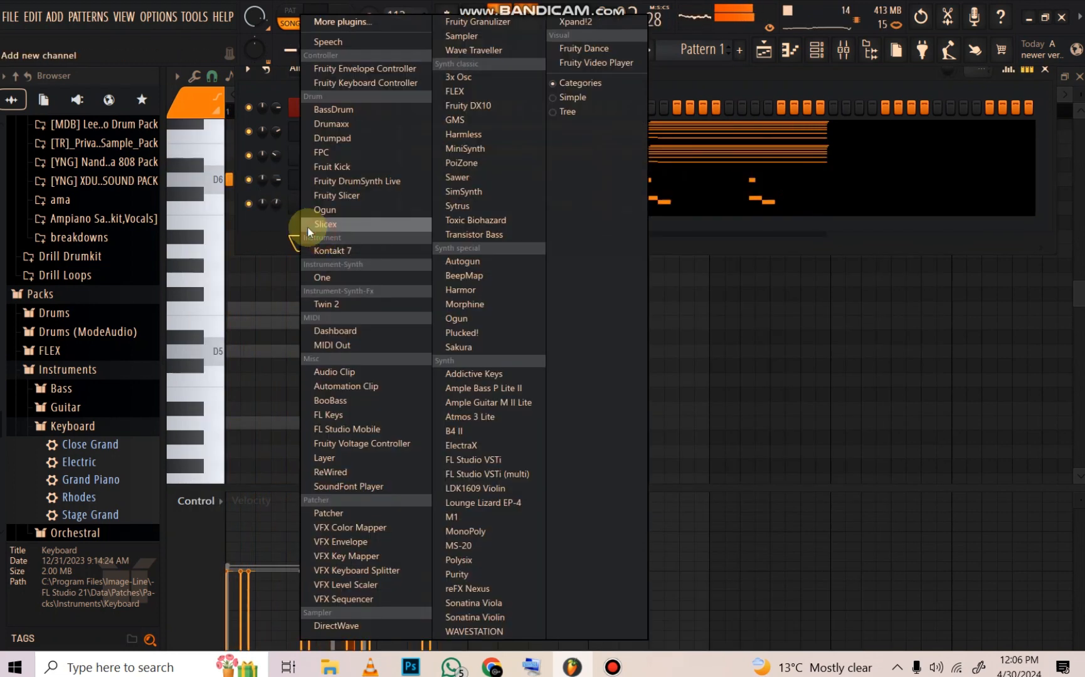
pyautogui.click(499, 574)
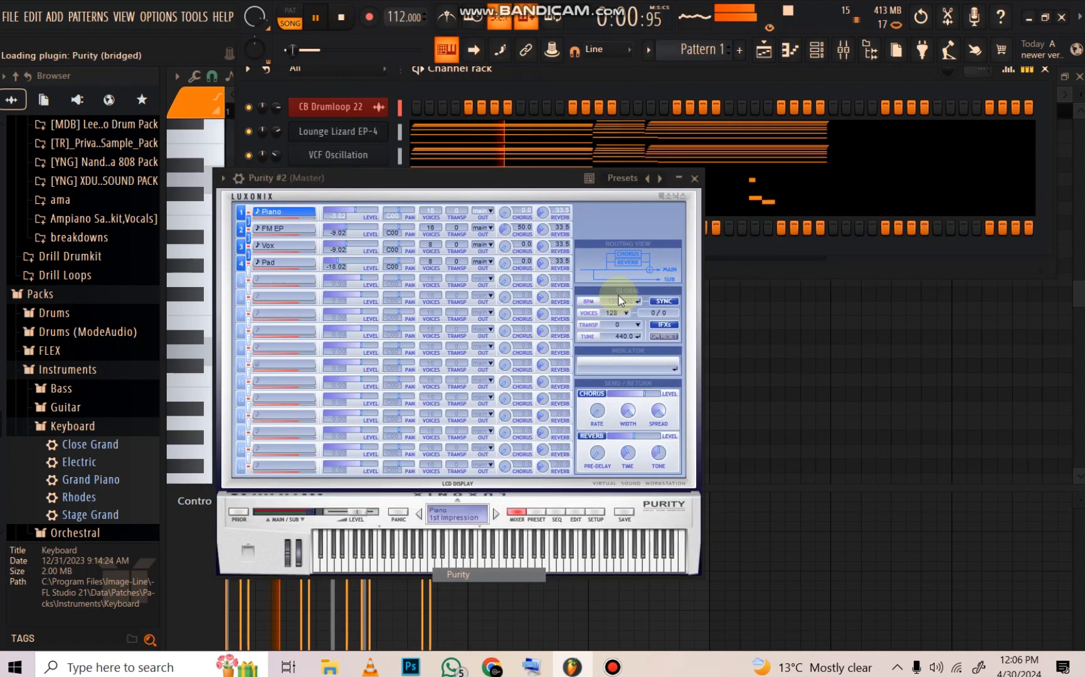
pyautogui.click(545, 513)
pyautogui.click(646, 338)
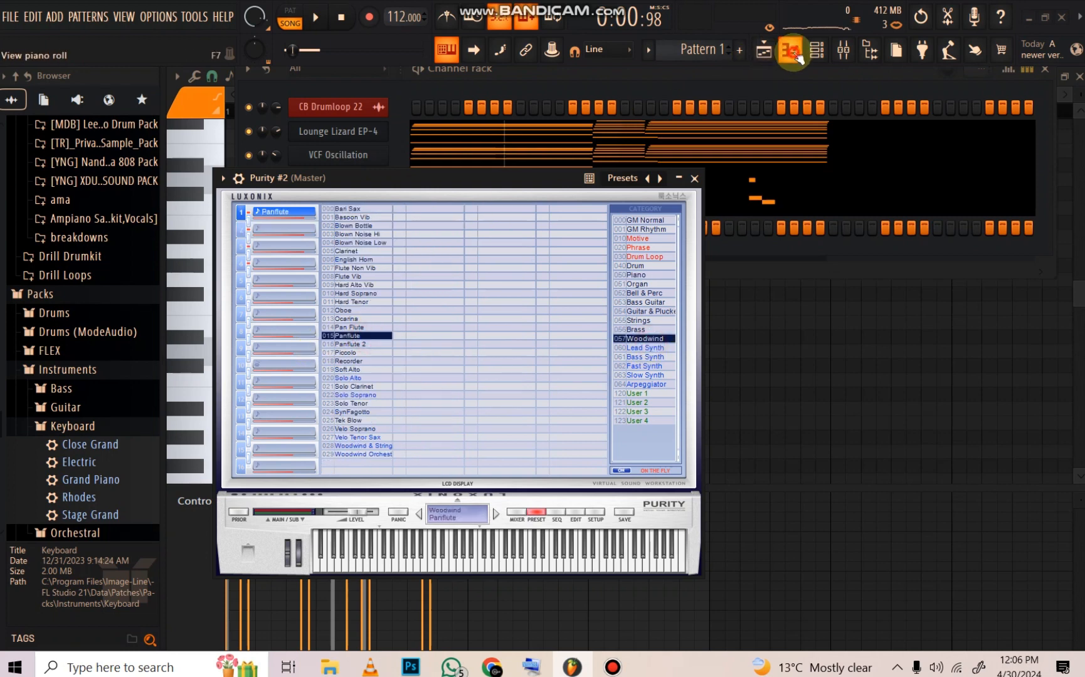
# Step: Draw D6, F6 and E6 on steps 7, 8 and 9 of bar 1 in the second Purity's piano roll and audition them
pyautogui.click(793, 54)
pyautogui.press('space')
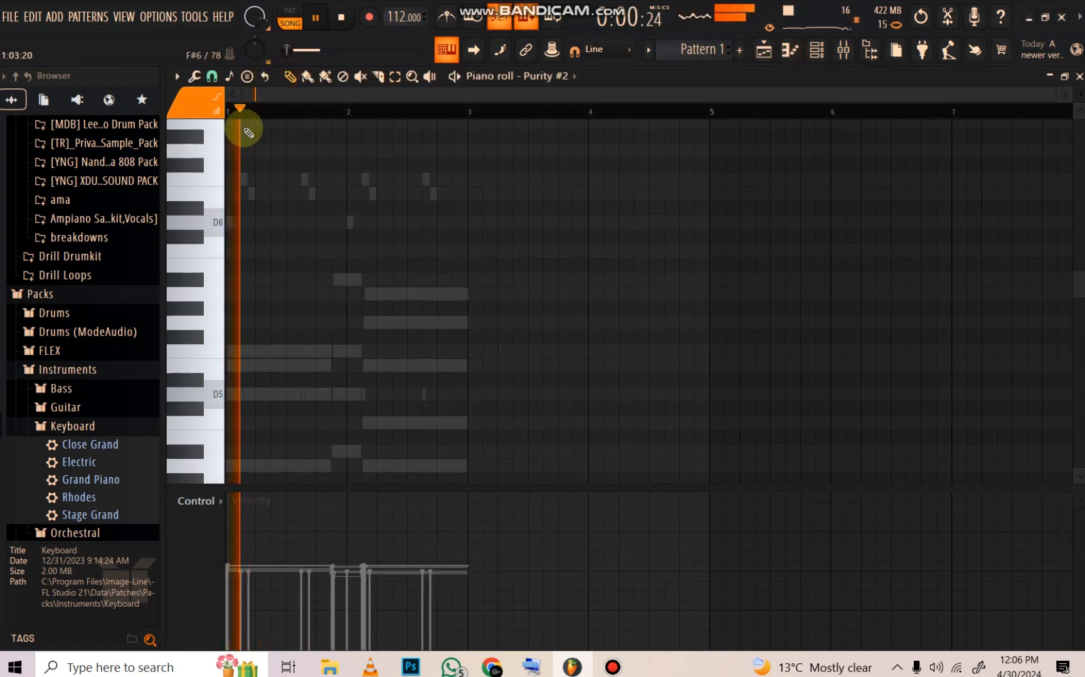
pyautogui.scroll(3, 248, 132)
pyautogui.press('space')
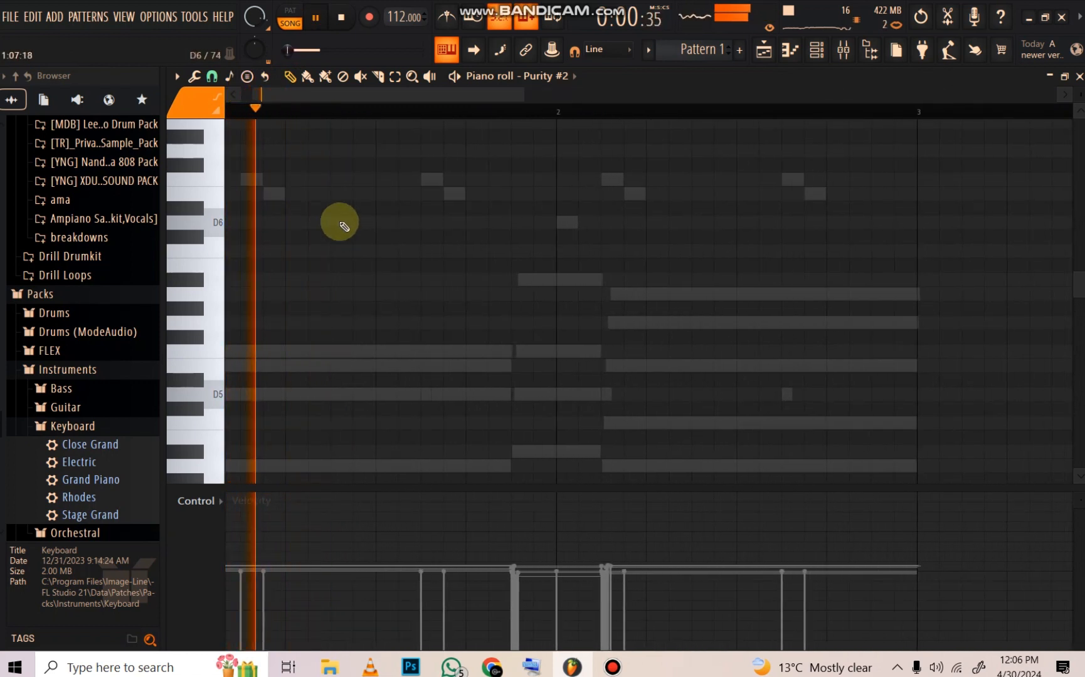
pyautogui.click(336, 222)
pyautogui.click(359, 179)
pyautogui.click(381, 194)
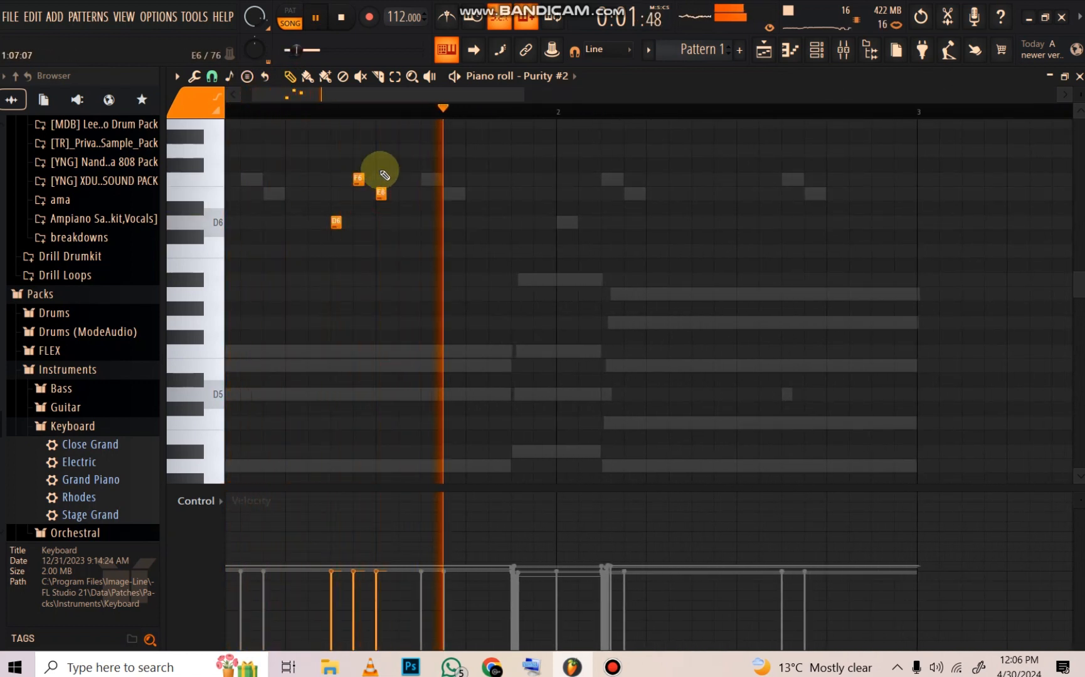
pyautogui.press('space')
pyautogui.press('space')
pyautogui.scroll(-3, 406, 109)
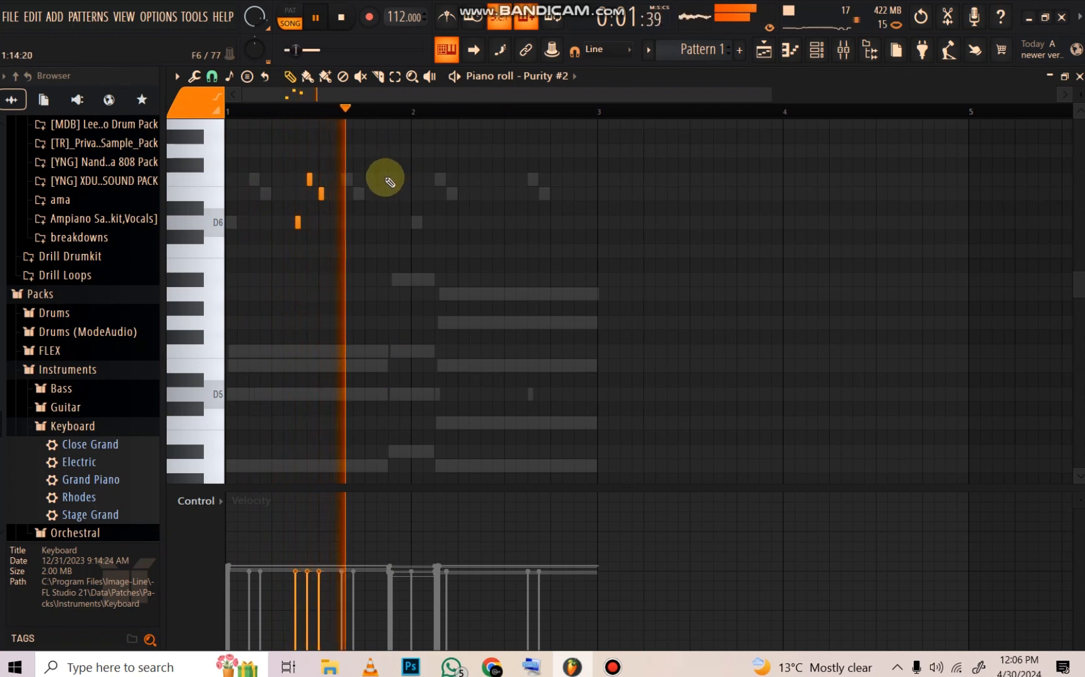
# Step: Add A6 and A#6 notes on step 15 of bar 1 in the panflute melody
pyautogui.click(390, 180)
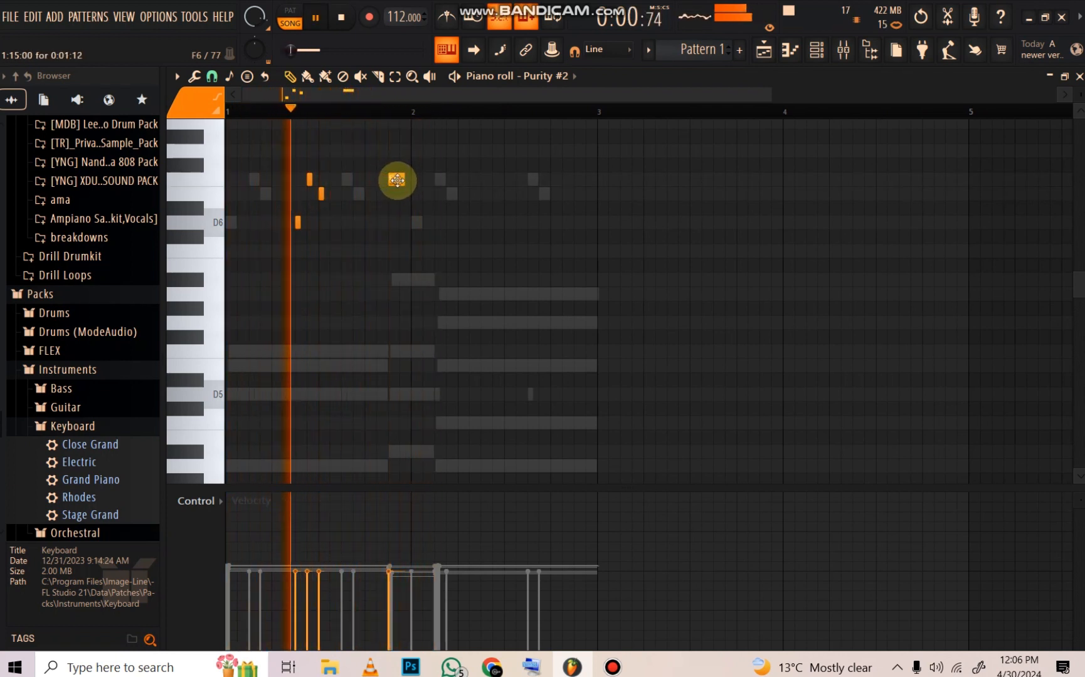
pyautogui.moveTo(392, 179); pyautogui.dragTo(392, 149)
pyautogui.scroll(2, 398, 219)
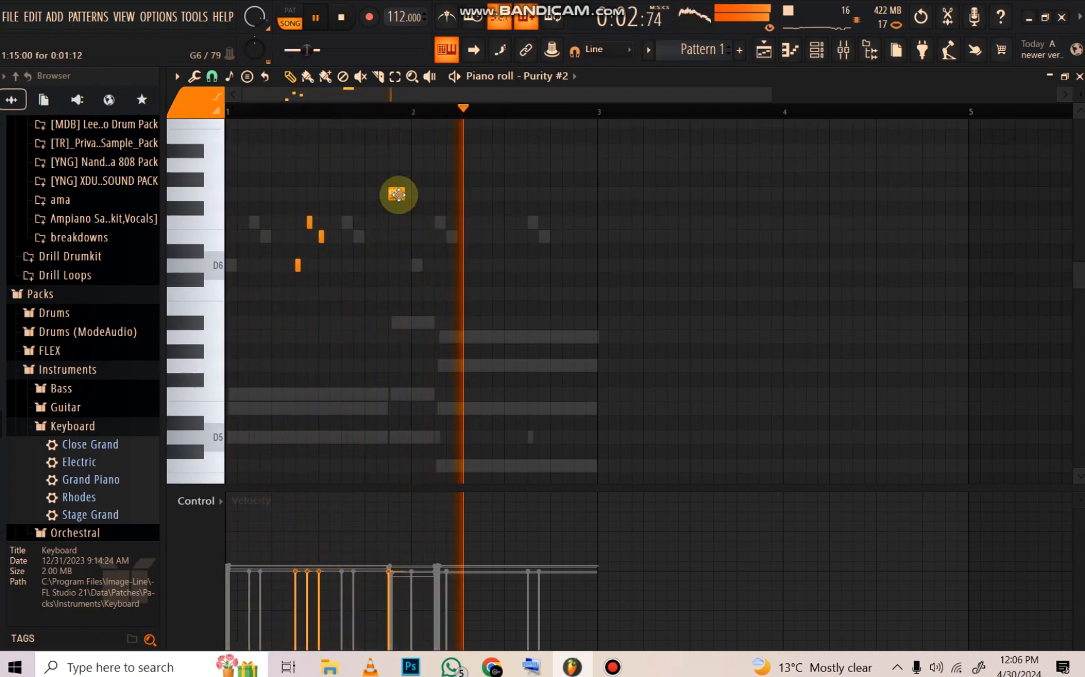
pyautogui.moveTo(395, 192); pyautogui.dragTo(391, 155)
pyautogui.click(391, 151)
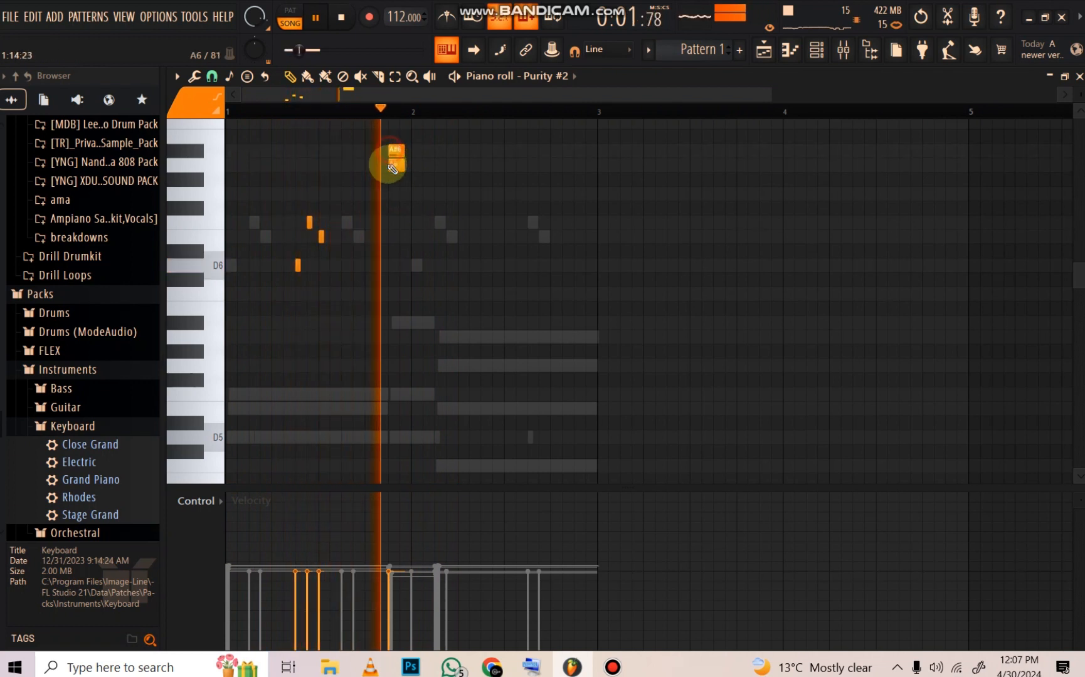
# Step: Transpose all the panflute notes down one octave and duplicate bar 1 into bar 2
pyautogui.click(394, 75)
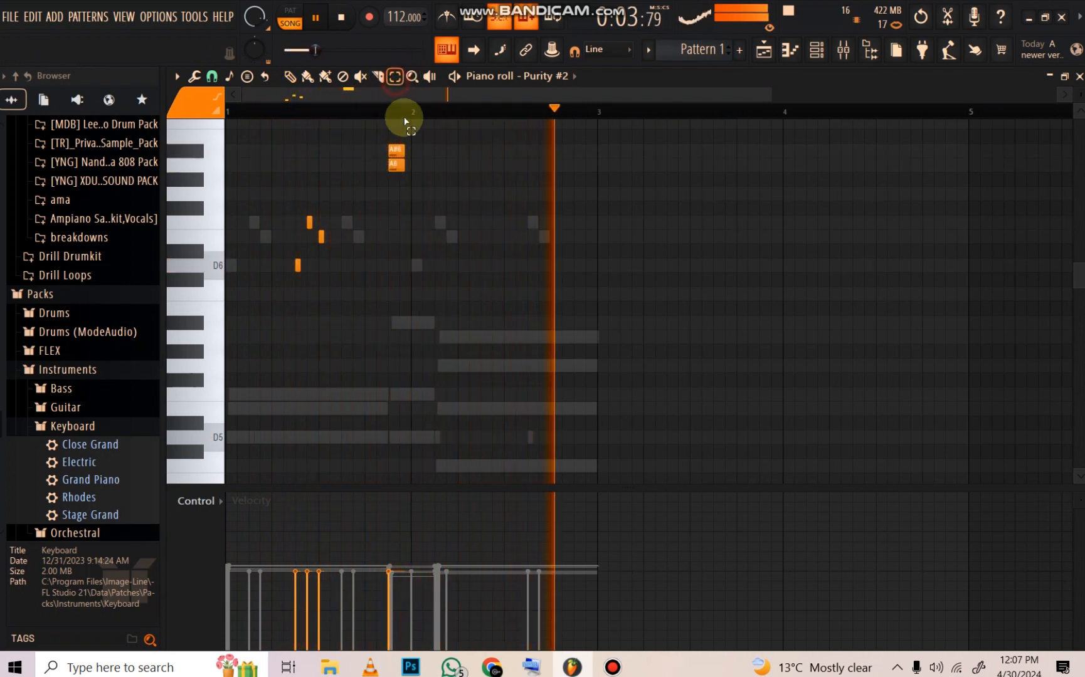
pyautogui.hotkey('ctrl', 'a')
pyautogui.hotkey('ctrl', 'Down')
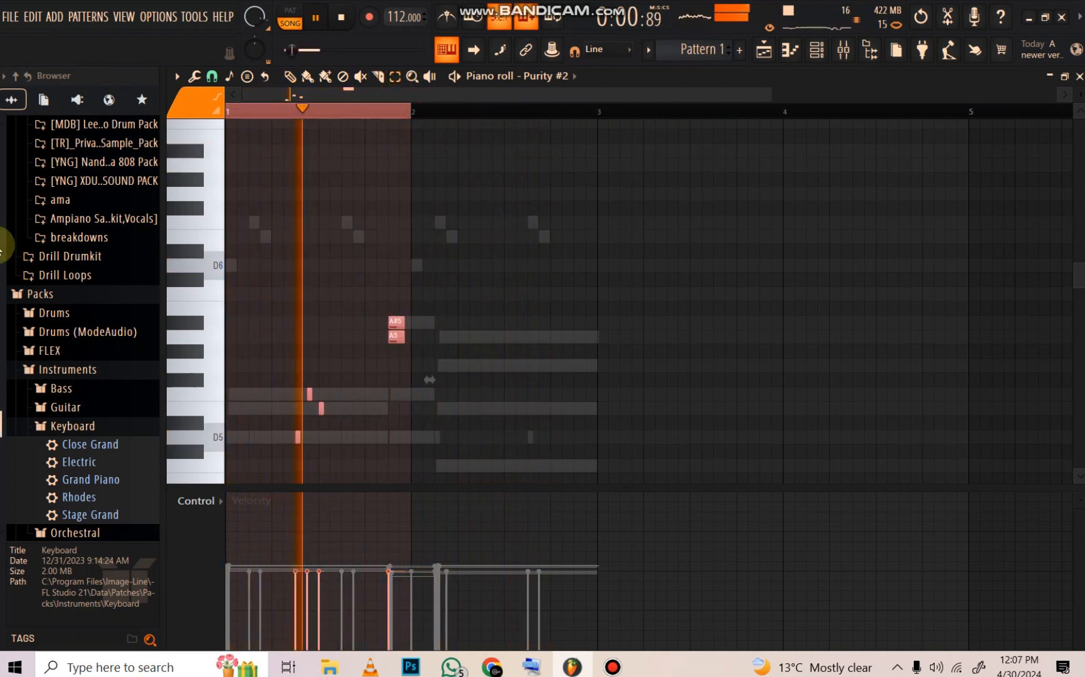
pyautogui.hotkey('ctrl', 'b')
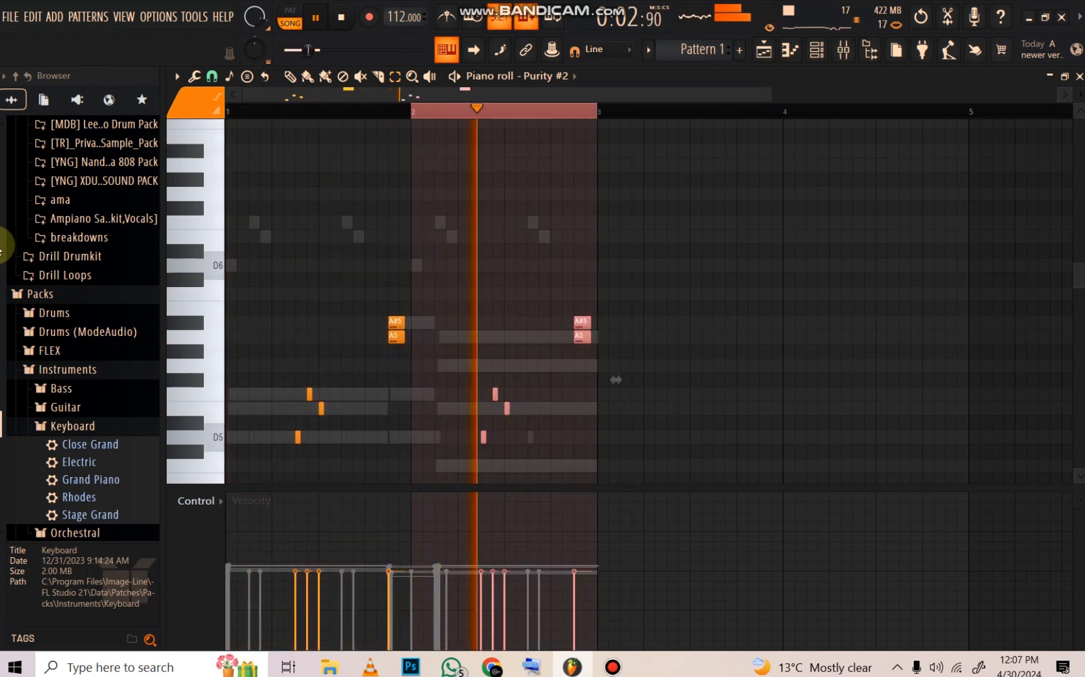
pyautogui.click(470, 124)
# Step: Duplicate the Lounge Lizard EP-4 chords from bars 1–2 into bars 3–4
pyautogui.press('F6')
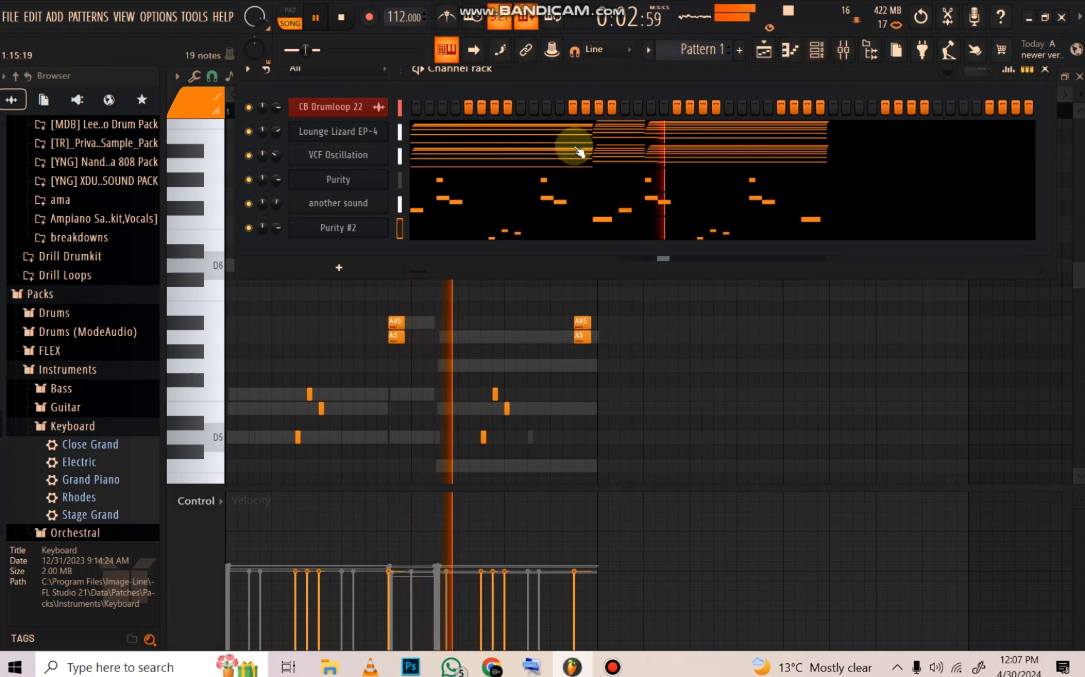
pyautogui.click(507, 133)
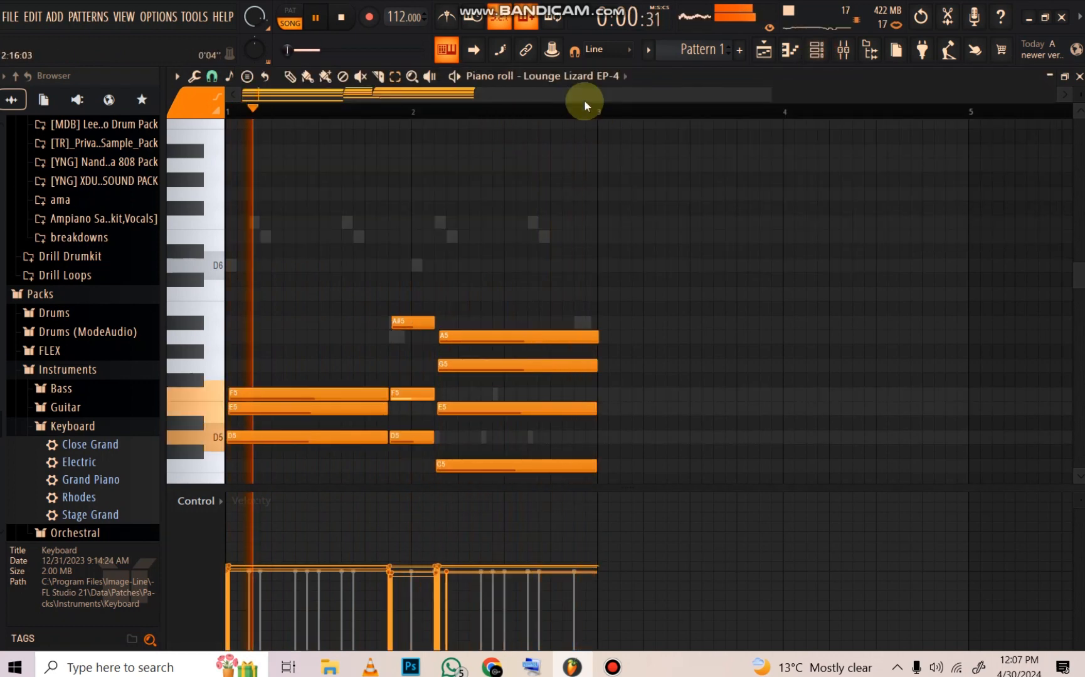
pyautogui.hotkey('ctrl', 'a')
pyautogui.hotkey('ctrl', 'b')
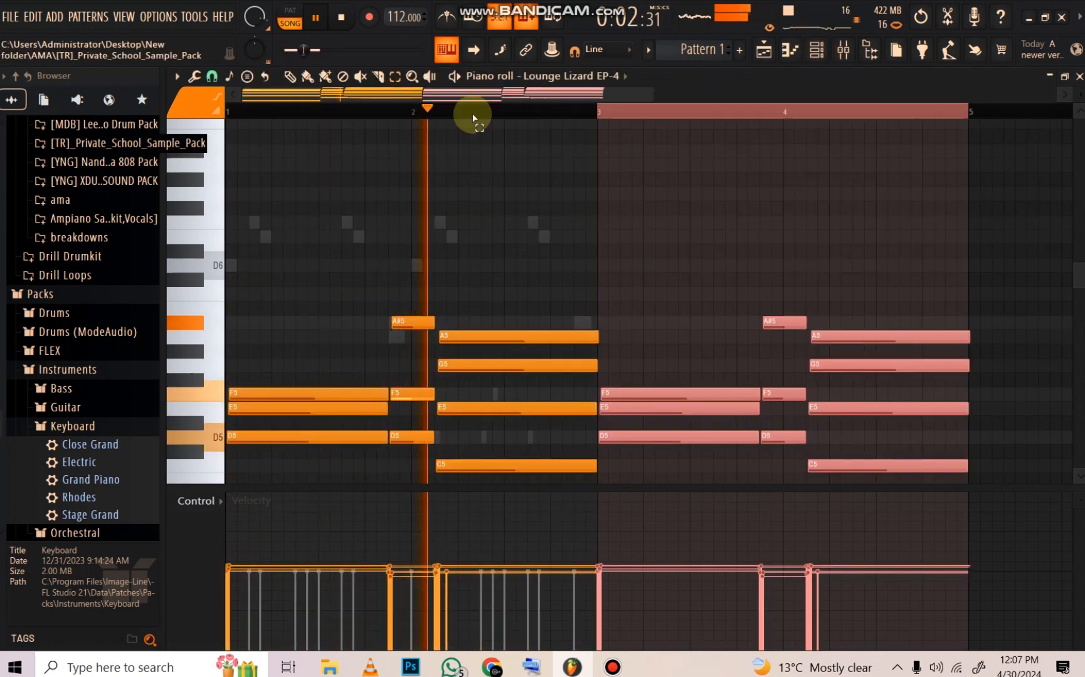
pyautogui.hotkey('ctrl', 'd')
# Step: Duplicate the VCF Oscillation chords from bars 1–2 into bars 3–4
pyautogui.press('F6')
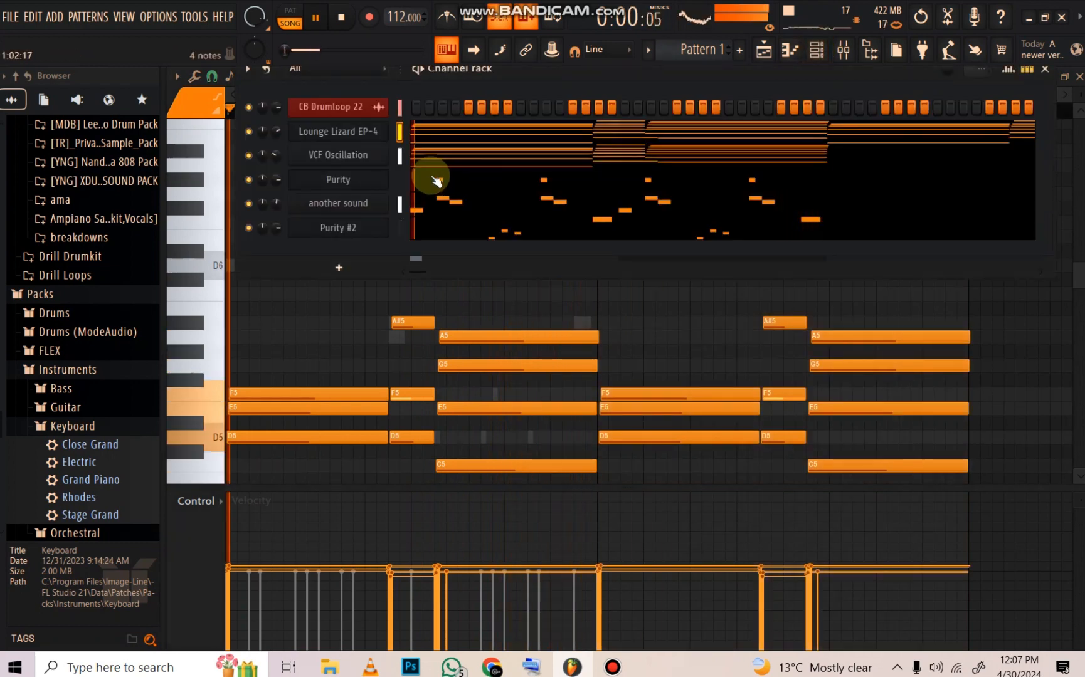
pyautogui.click(443, 155)
pyautogui.moveTo(598, 112); pyautogui.dragTo(226, 112)
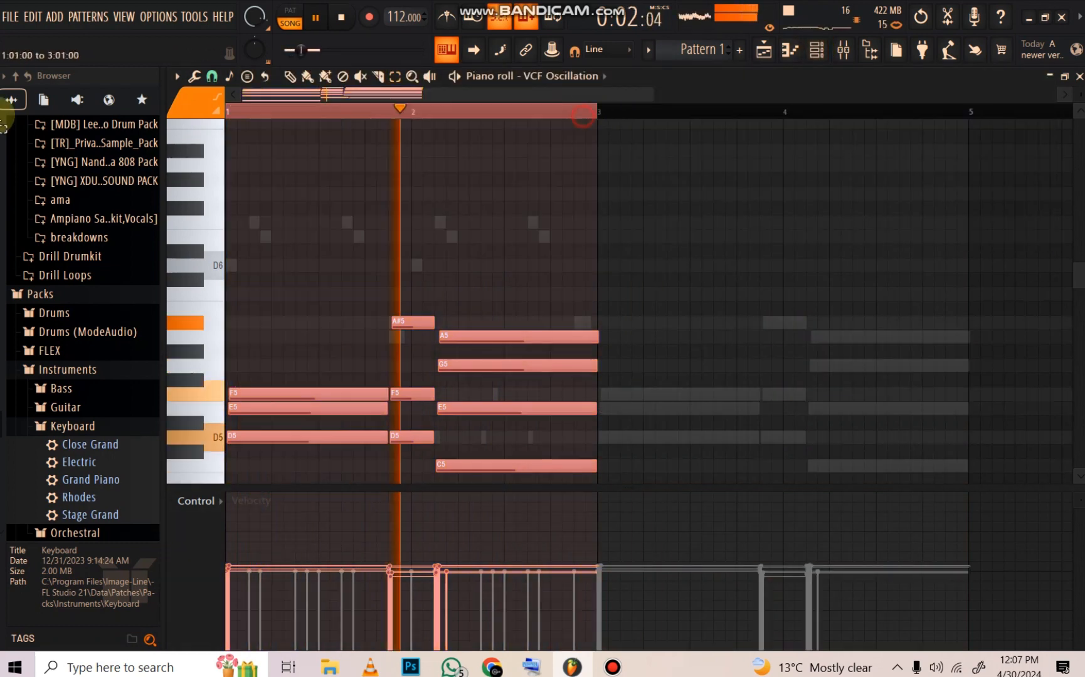
pyautogui.hotkey('ctrl', 'b')
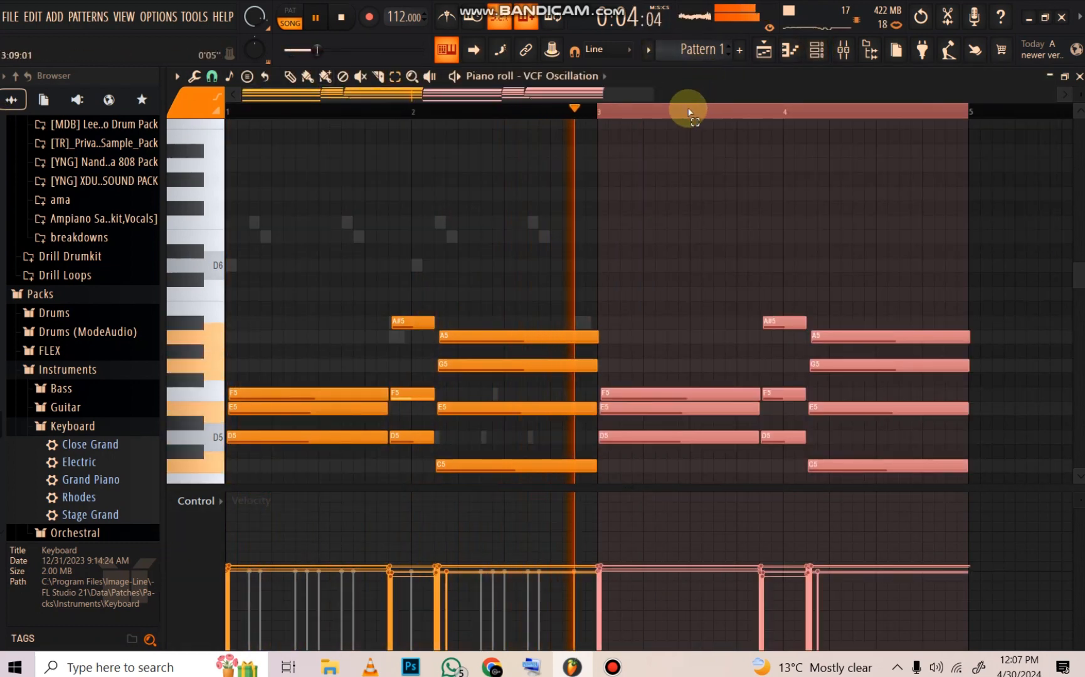
pyautogui.hotkey('ctrl', 'd')
# Step: Duplicate the first Purity channel's notes from bars 1–2 into bars 3–4
pyautogui.click(816, 49)
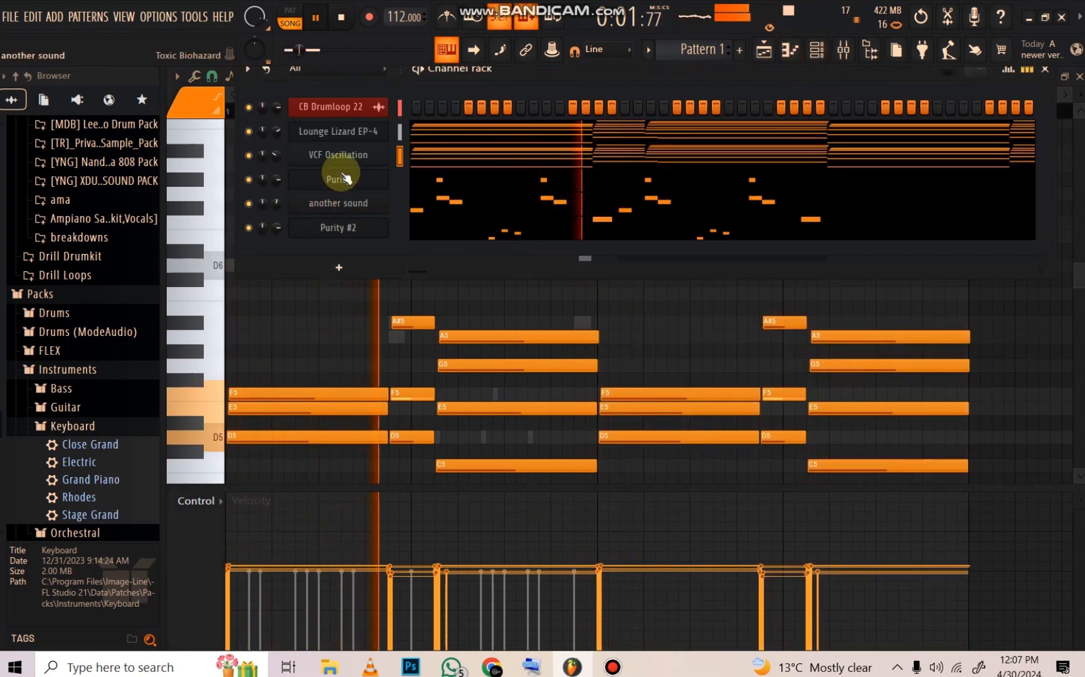
pyautogui.click(468, 181)
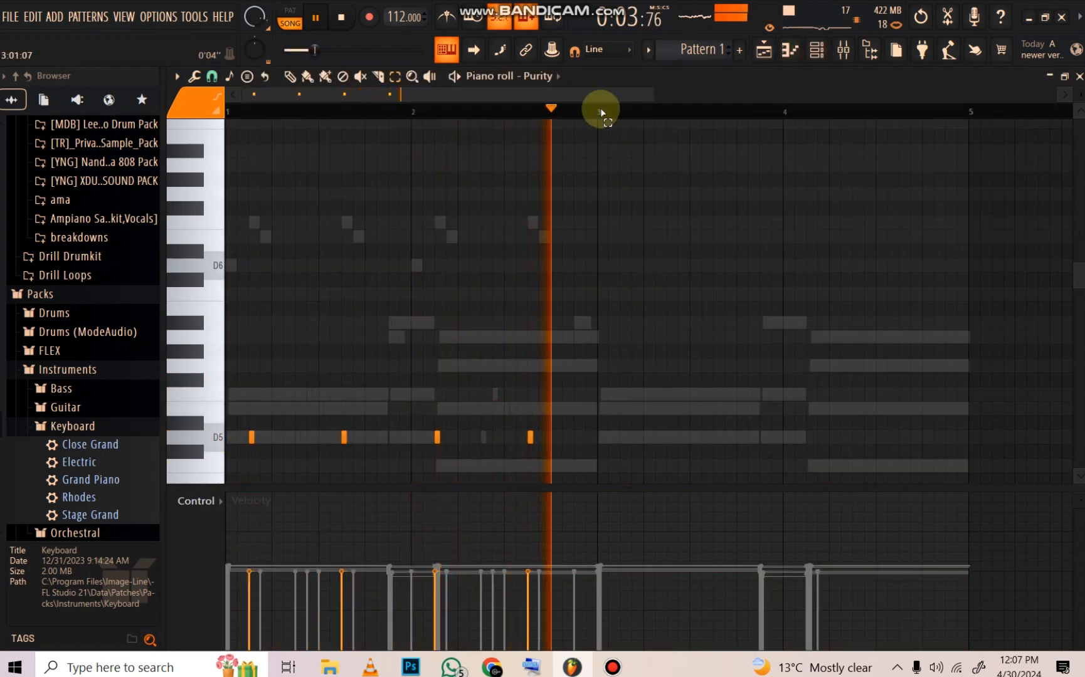
pyautogui.moveTo(600, 111); pyautogui.dragTo(2, 225)
pyautogui.hotkey('ctrl', 'b')
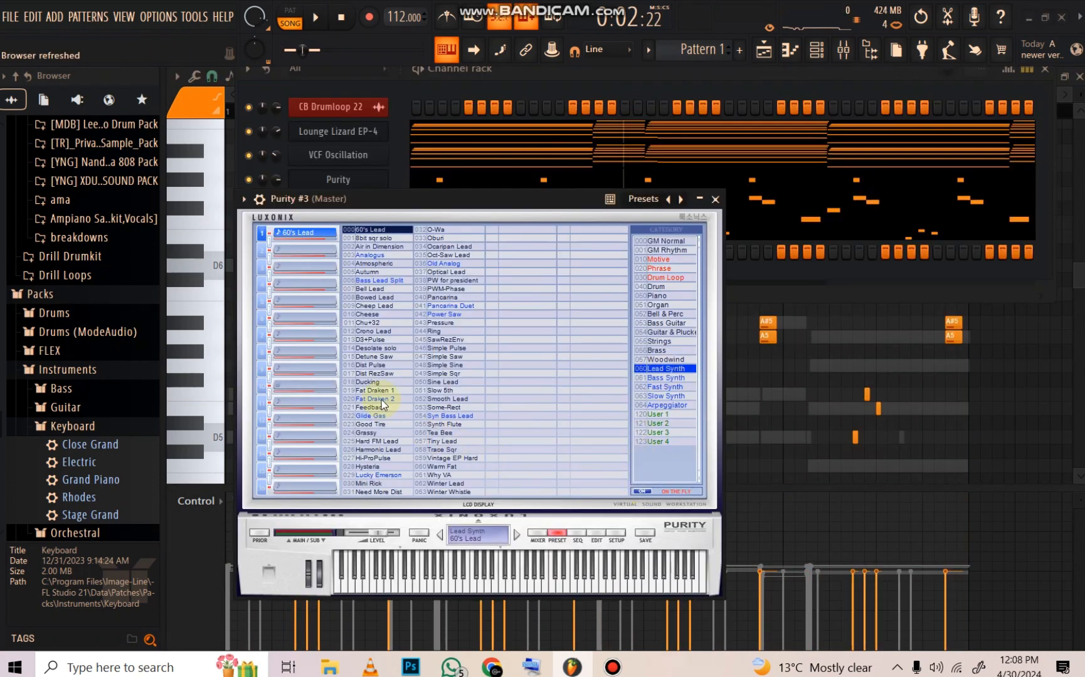
# Step: Draw A4, A#4, A4 and D5 on steps 5, 6, 8 and 9 of bar 1 in the Purity #3 piano roll during playback
pyautogui.click(800, 45)
pyautogui.press('space')
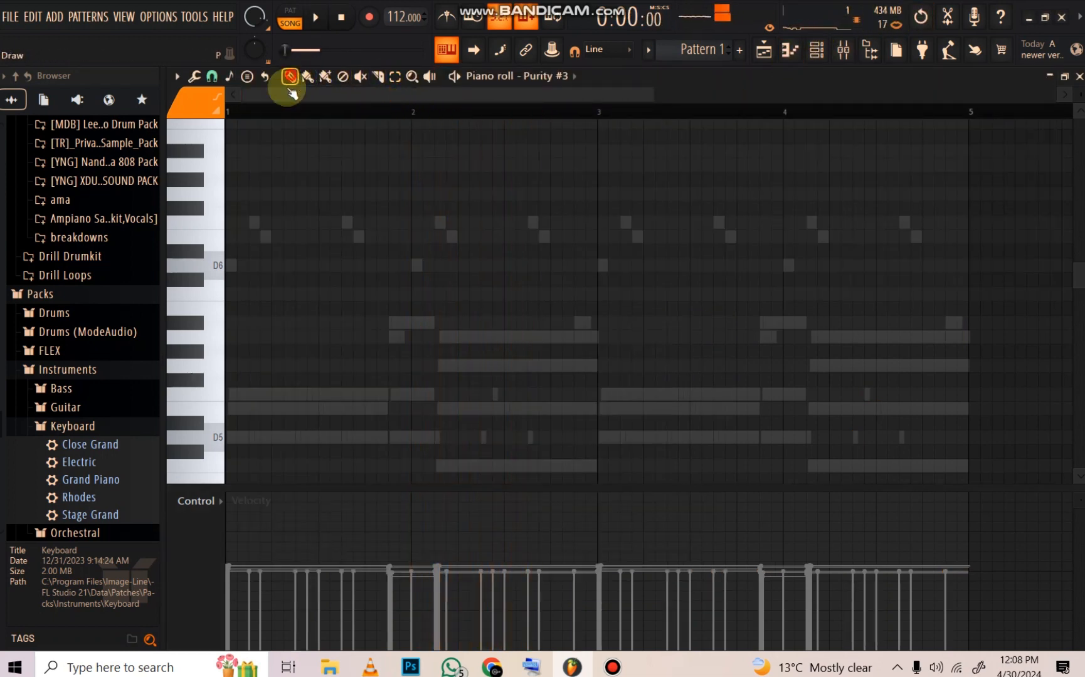
pyautogui.scroll(-2, 251, 297)
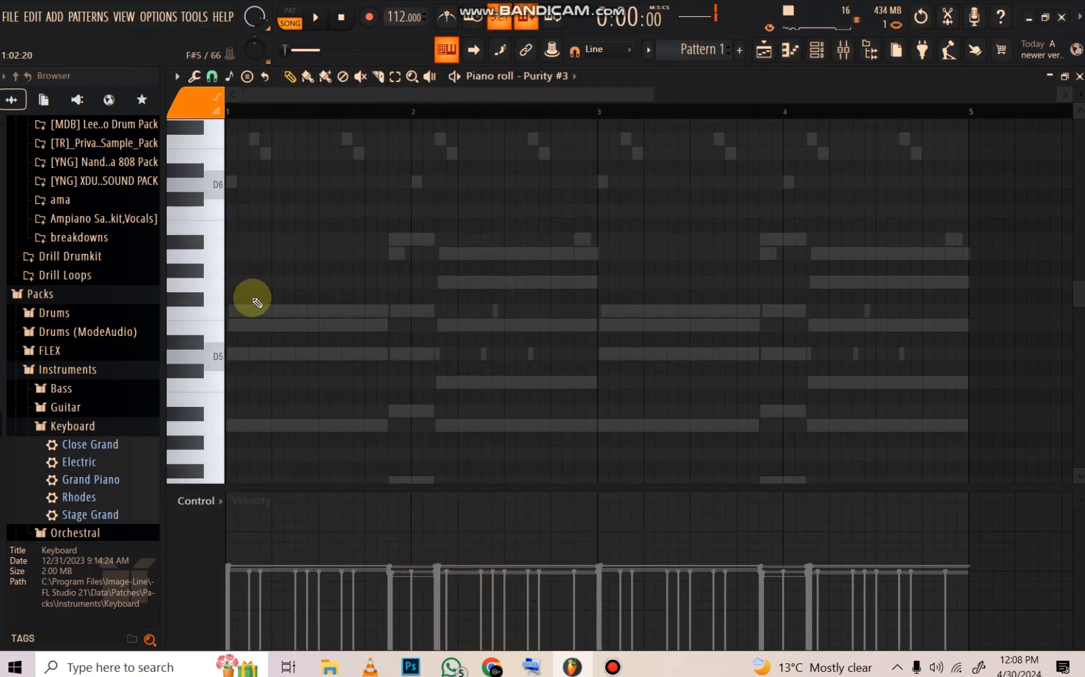
pyautogui.click(265, 308)
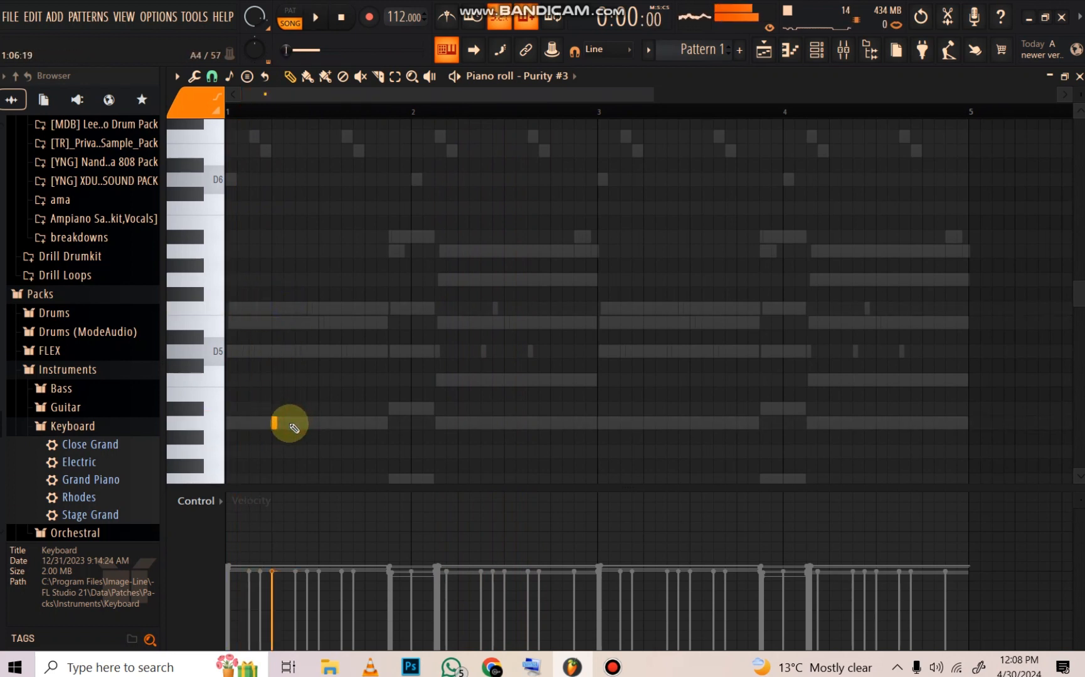
pyautogui.press('space')
pyautogui.click(286, 408)
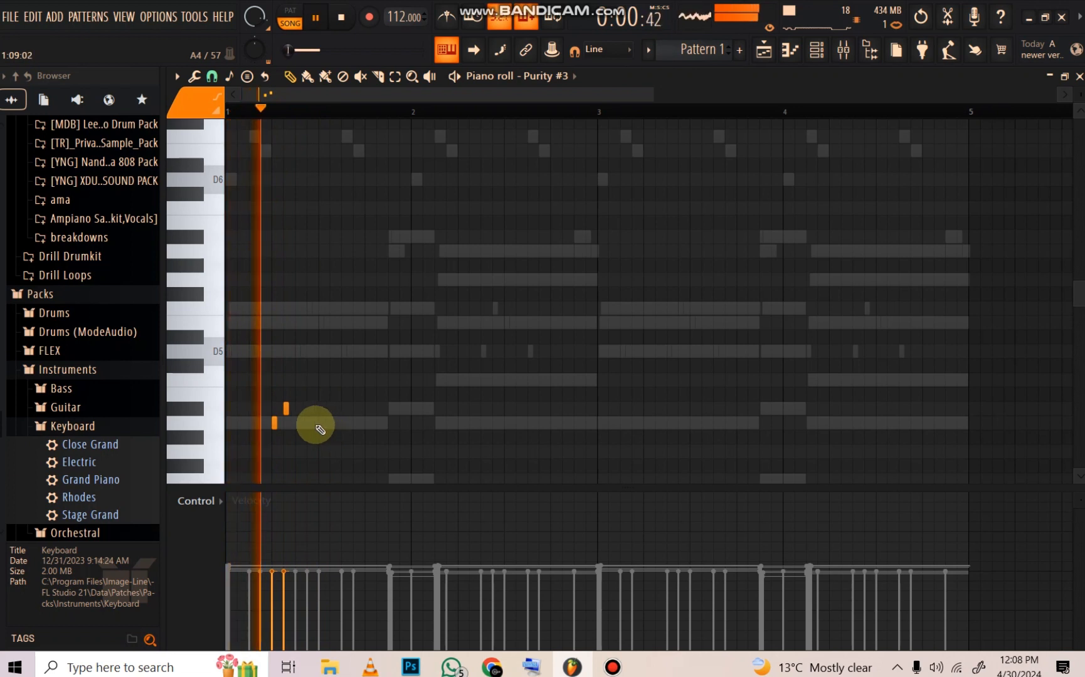
pyautogui.click(309, 423)
pyautogui.click(321, 408)
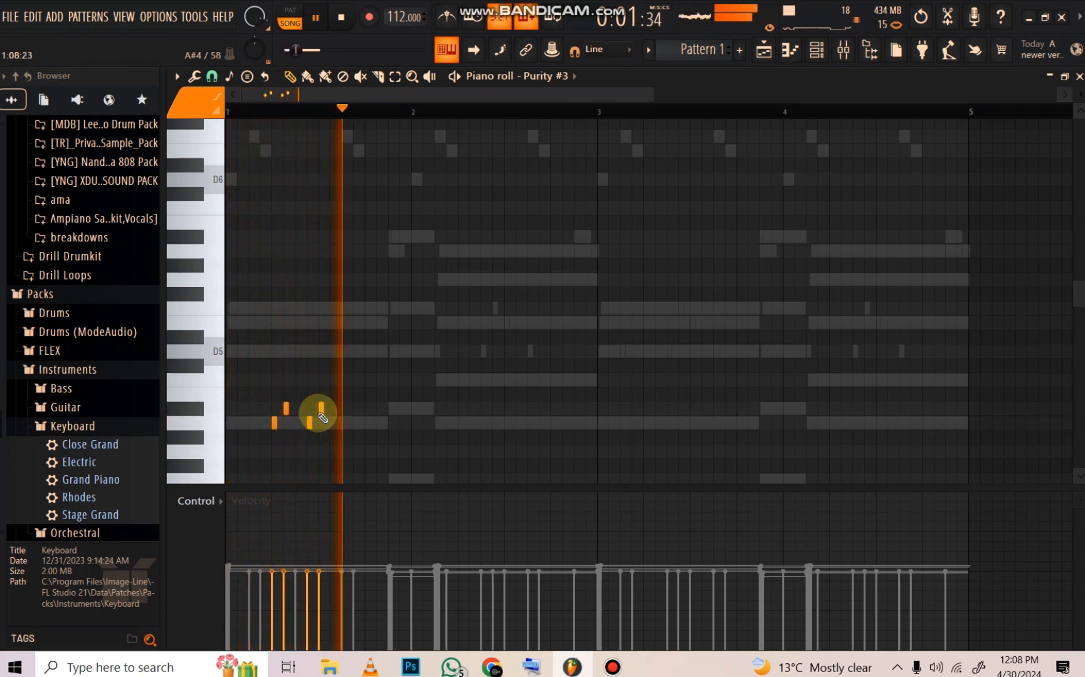
pyautogui.moveTo(321, 409); pyautogui.dragTo(317, 352)
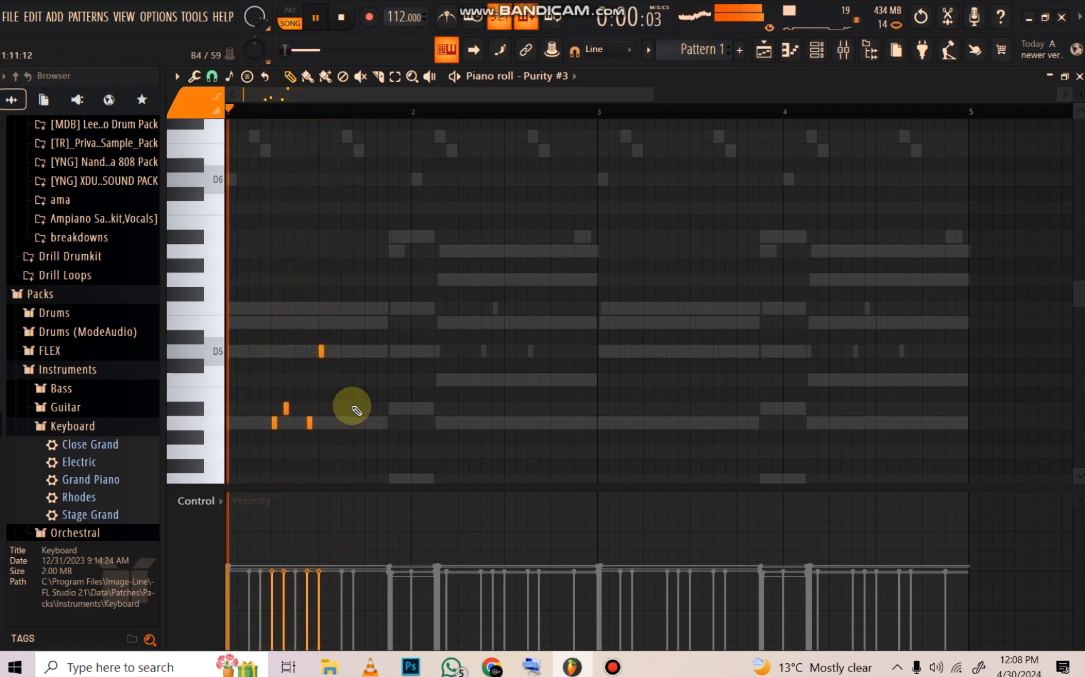
# Step: Add D5 notes on steps 12 and 15 of bar 1 and audition them
pyautogui.click(354, 351)
pyautogui.press('space')
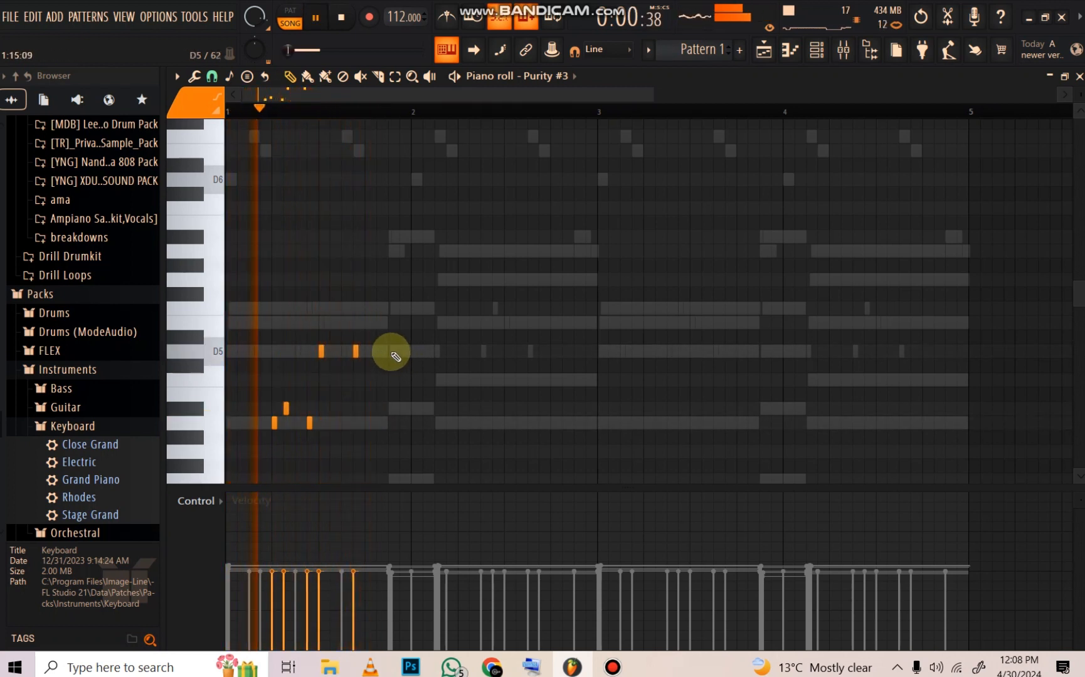
pyautogui.click(391, 351)
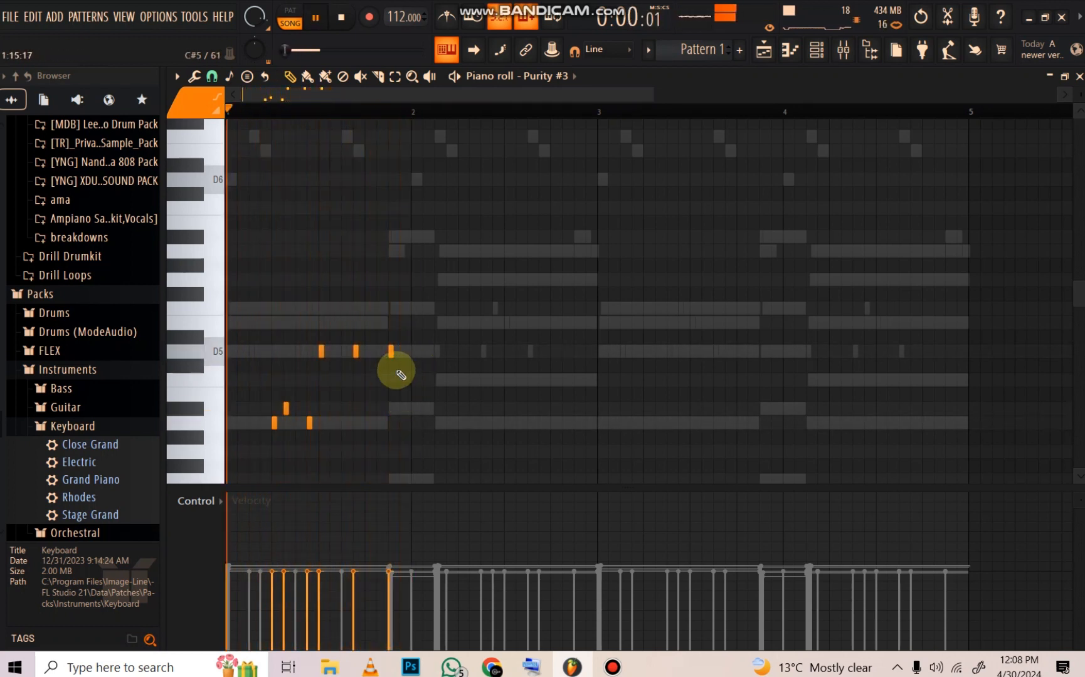
# Step: Try ending the phrase with E5 on step 15 of bar 1 and E5 or F5 on the first step of bar 2
pyautogui.click(413, 309)
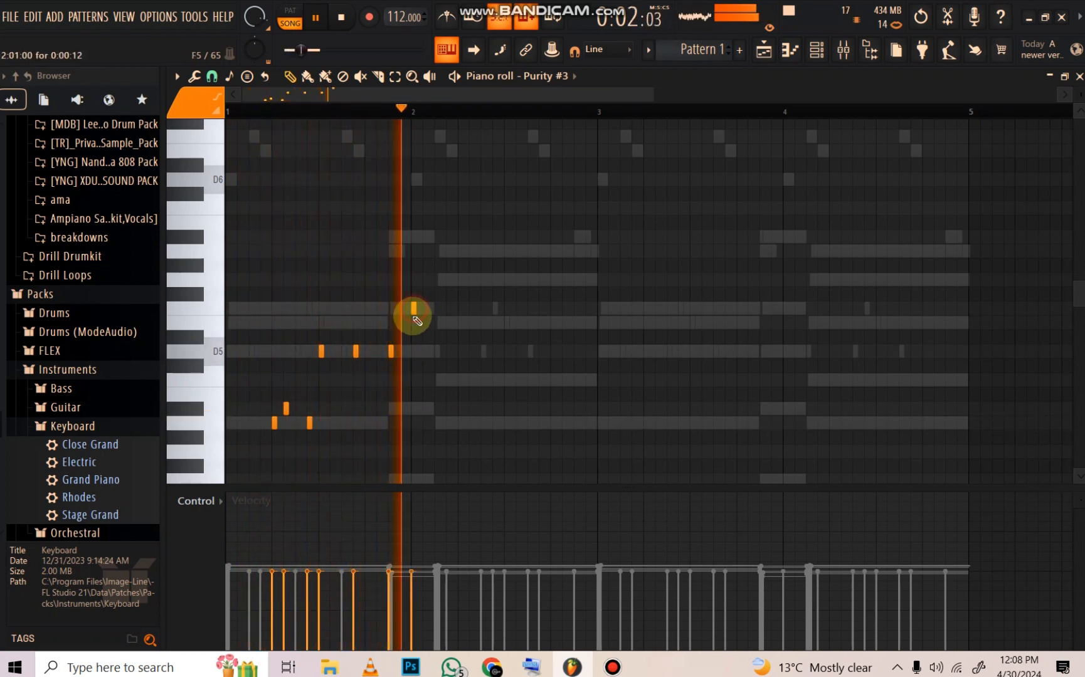
pyautogui.moveTo(413, 309); pyautogui.dragTo(413, 322)
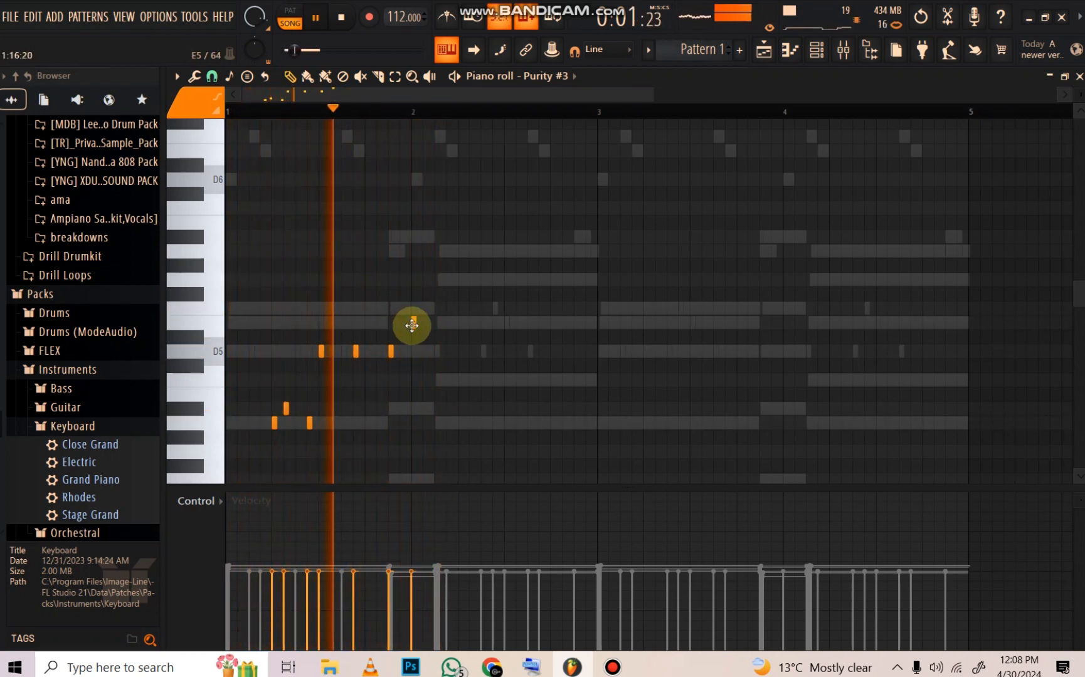
pyautogui.rightClick(413, 323)
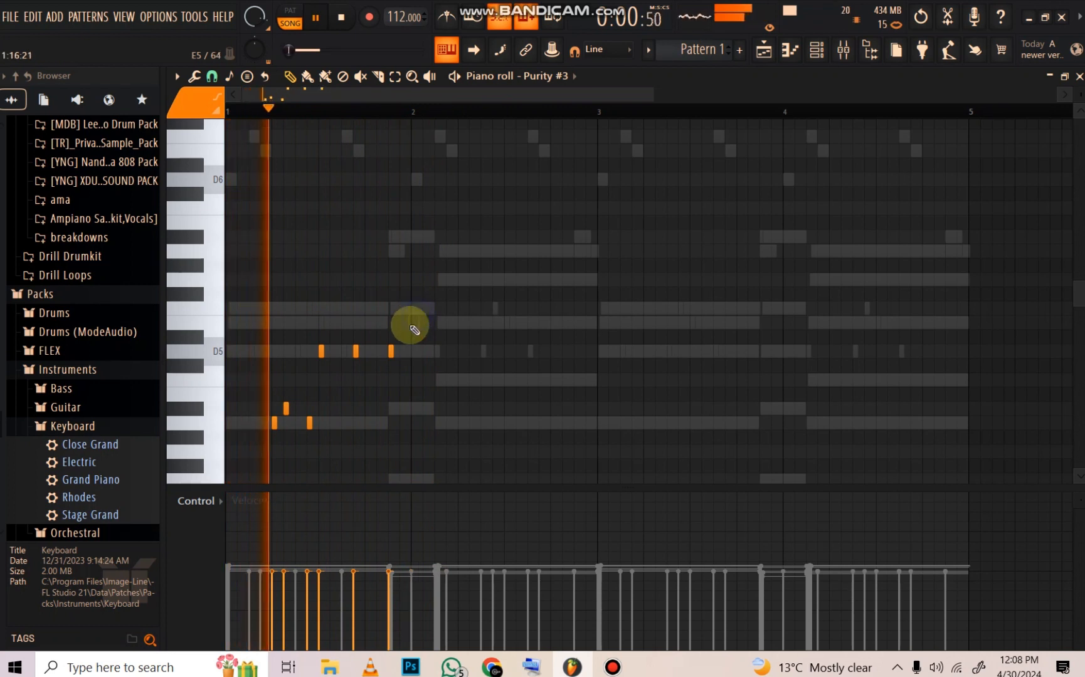
pyautogui.click(390, 324)
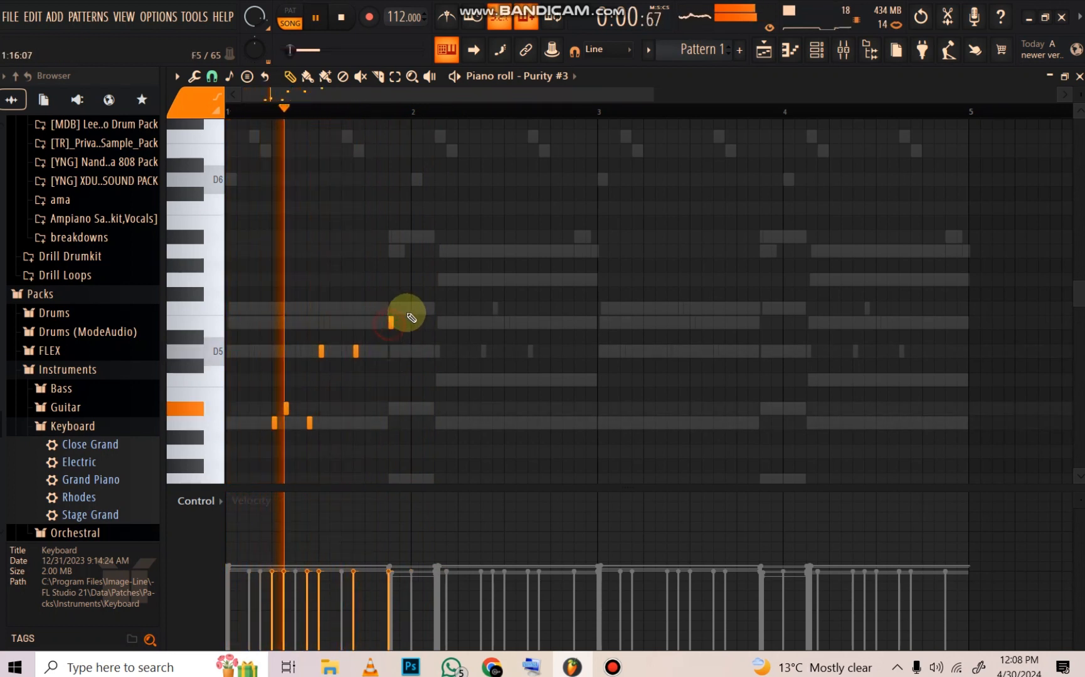
pyautogui.click(412, 311)
pyautogui.rightClick(413, 310)
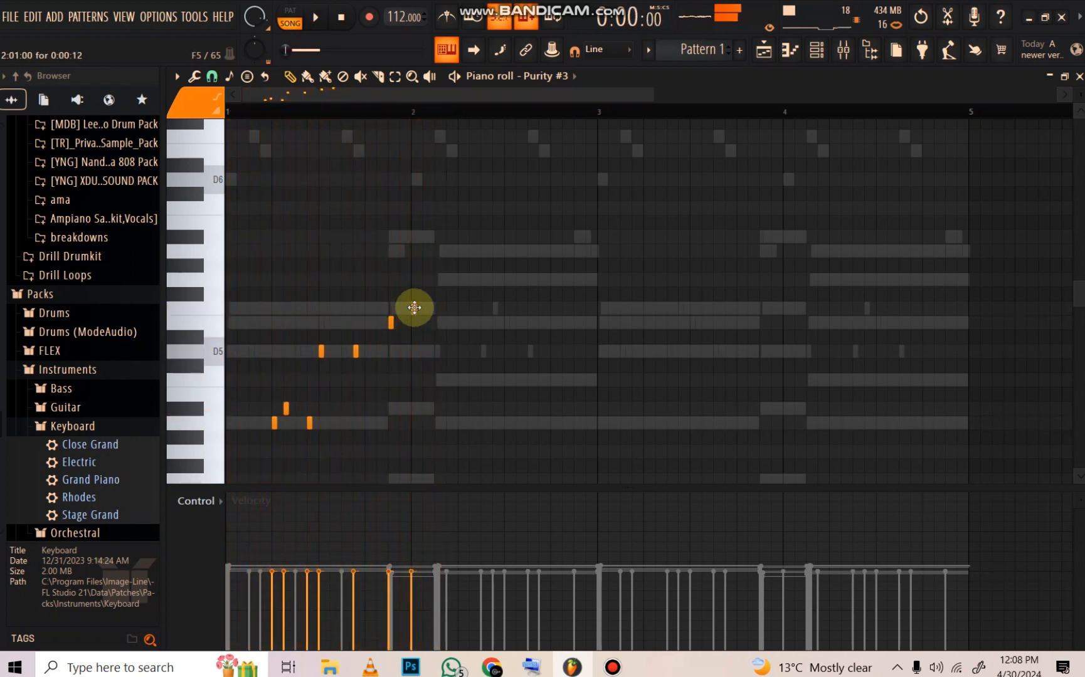
pyautogui.rightClick(390, 323)
# Step: Place D5 on step 15 of bar 1 and another D5 on step 1 of bar 1
pyautogui.click(387, 356)
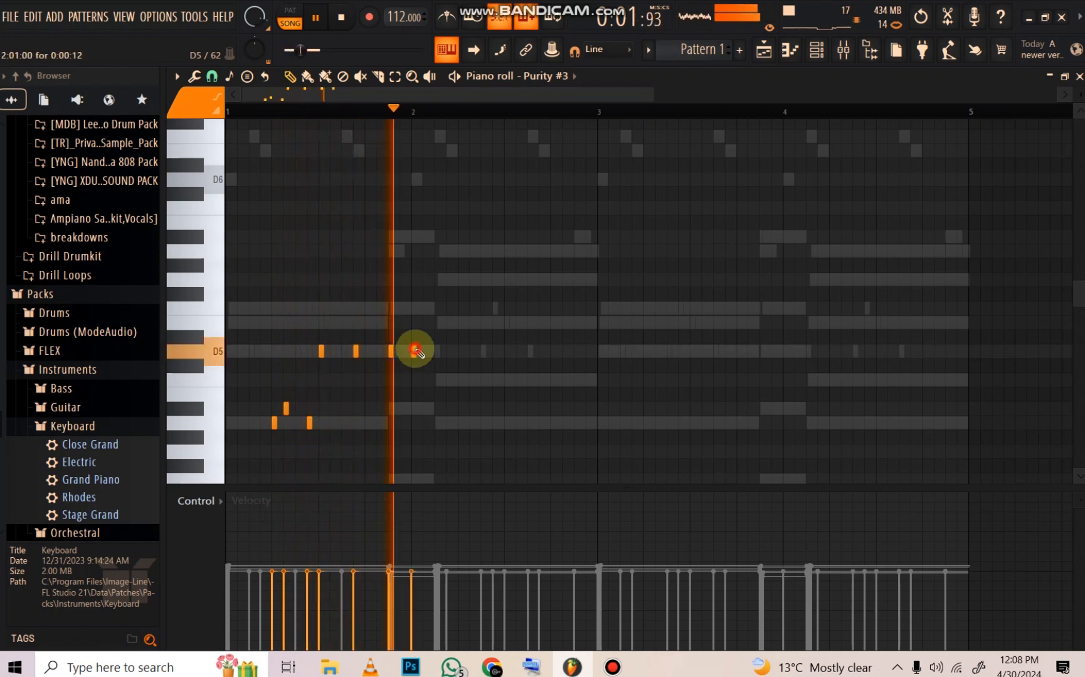
pyautogui.click(413, 353)
pyautogui.moveTo(413, 352); pyautogui.dragTo(189, 346)
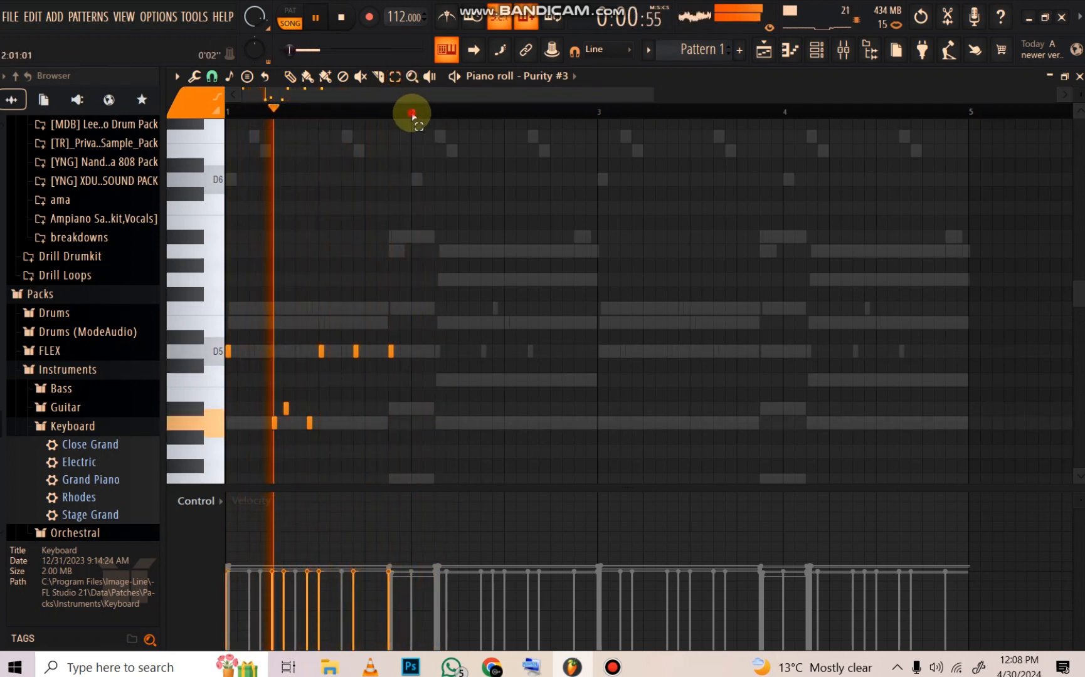
# Step: Duplicate the bar 1 melody of Purity #3 into bar 2, and both bars into bars 3–4
pyautogui.moveTo(416, 111); pyautogui.dragTo(0, 219)
pyautogui.hotkey('ctrl', 'b')
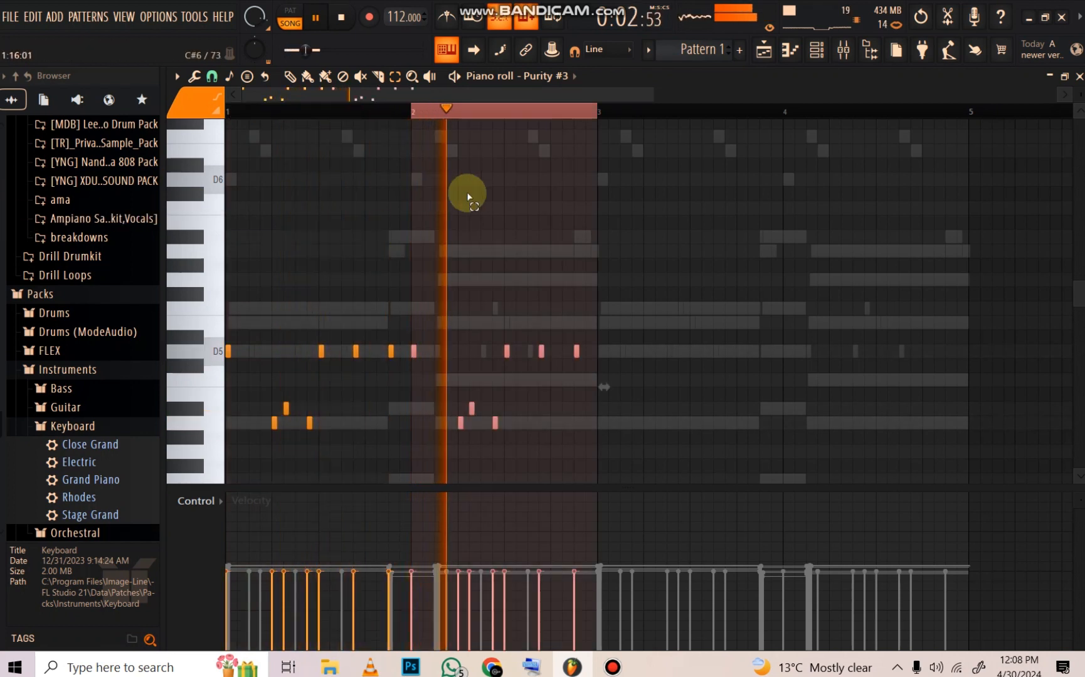
pyautogui.moveTo(441, 118); pyautogui.dragTo(12, 213)
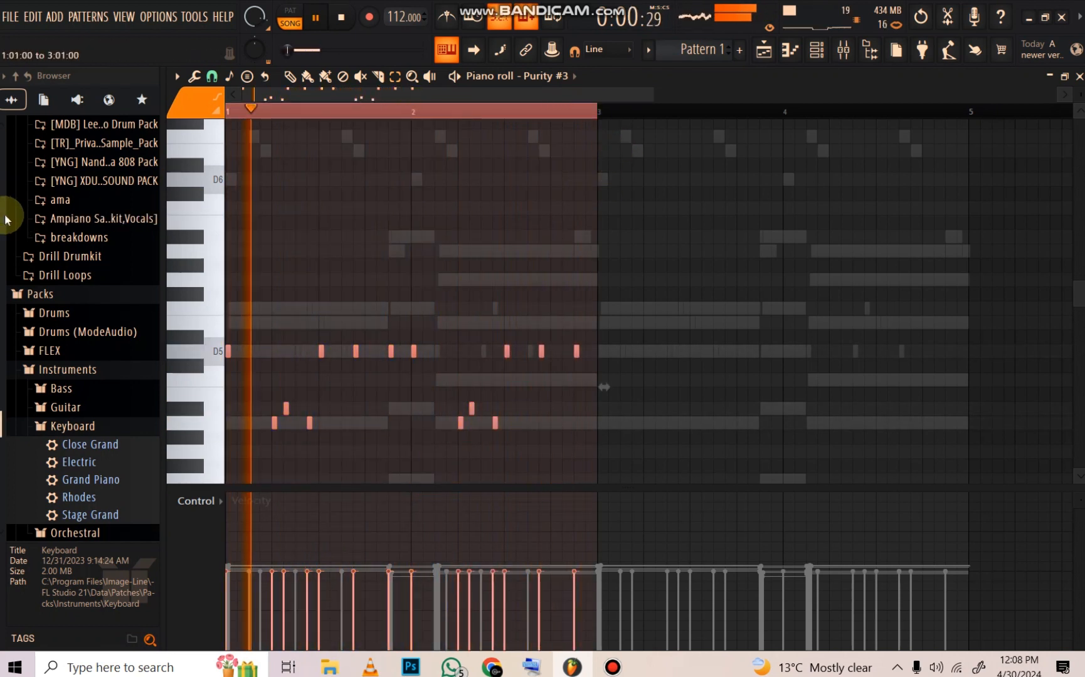
pyautogui.hotkey('ctrl', 'b')
pyautogui.click(649, 115)
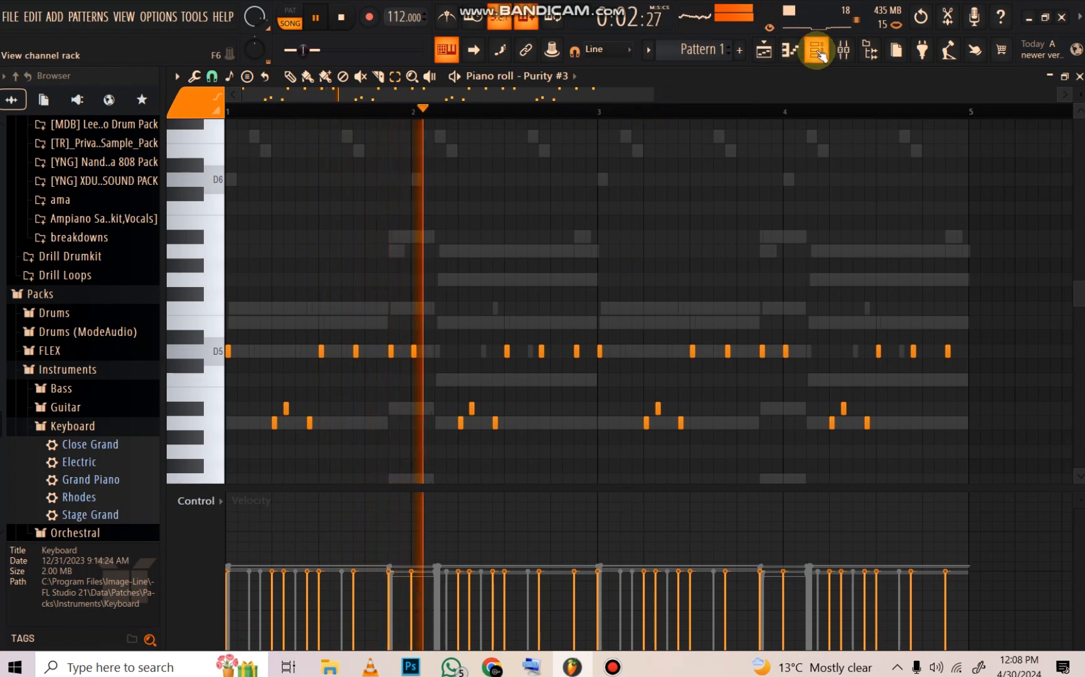
pyautogui.click(816, 50)
pyautogui.click(517, 252)
pyautogui.click(517, 253)
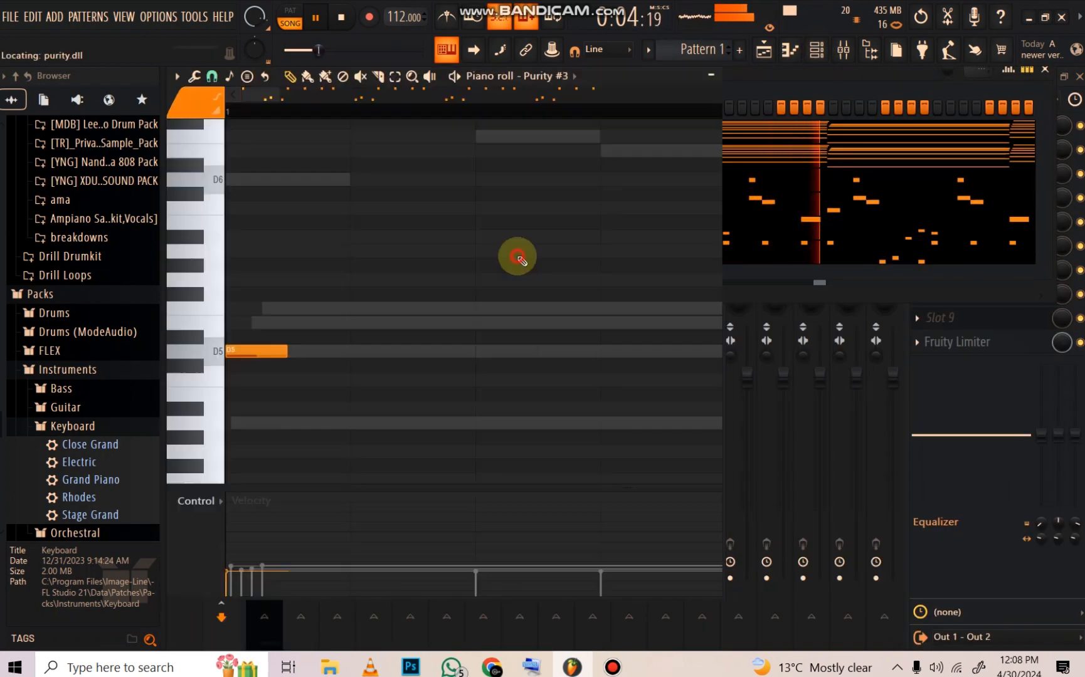
pyautogui.click(810, 51)
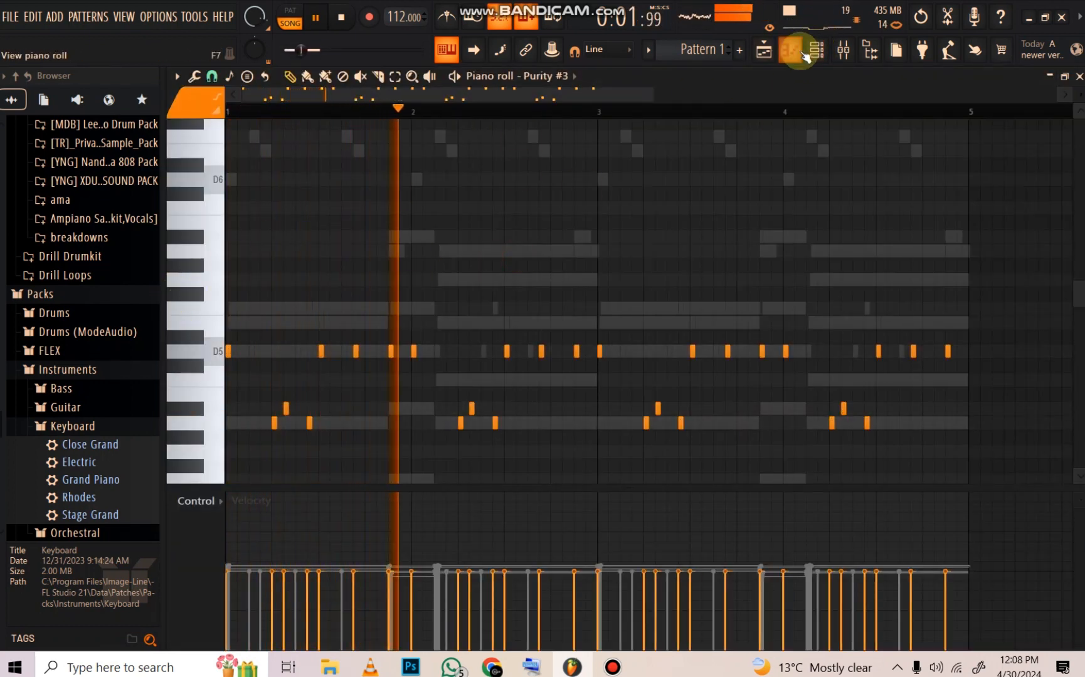
# Step: Mute the Purity #2, another sound and Purity channels, and set the Purity #3 channel volume to 82%
pyautogui.click(791, 50)
pyautogui.click(249, 228)
pyautogui.click(249, 204)
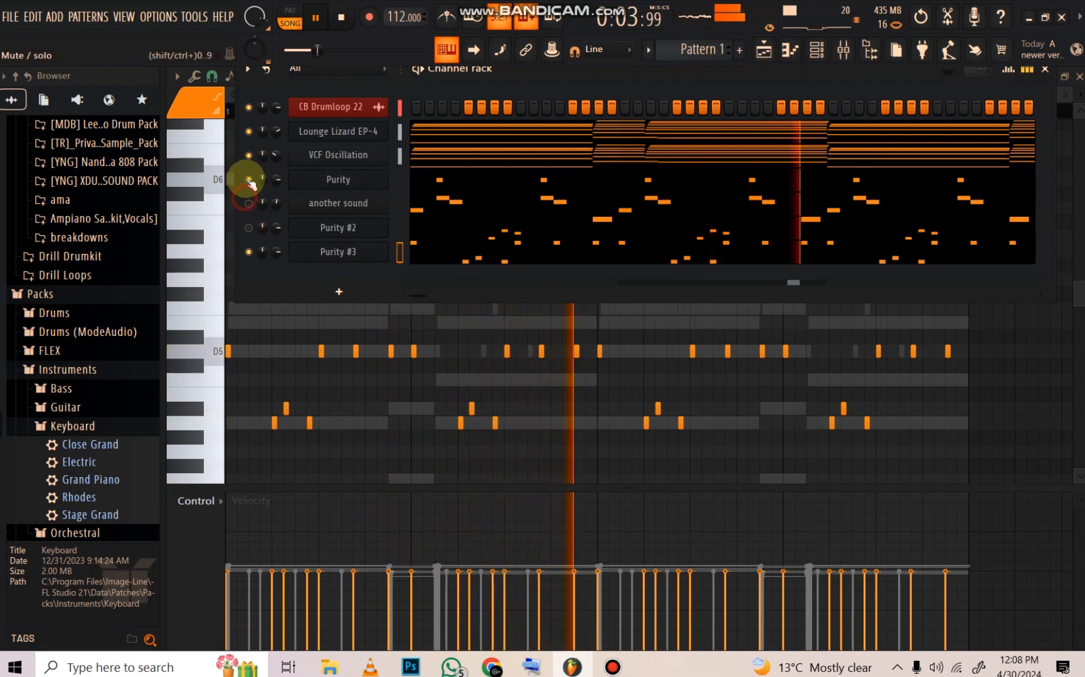
pyautogui.click(249, 180)
pyautogui.moveTo(278, 254); pyautogui.dragTo(278, 245)
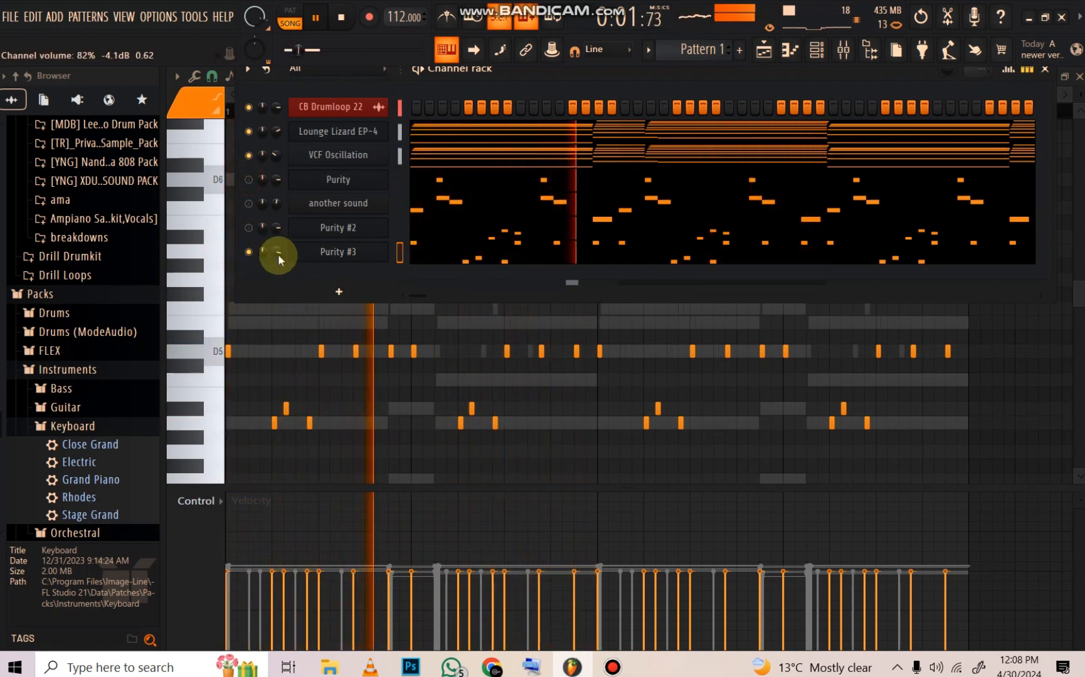
# Step: Route Purity #3 to mixer track 2 and balance that track with a lower fader, right panning and 38% stereo separation
pyautogui.press('space')
pyautogui.click(352, 253)
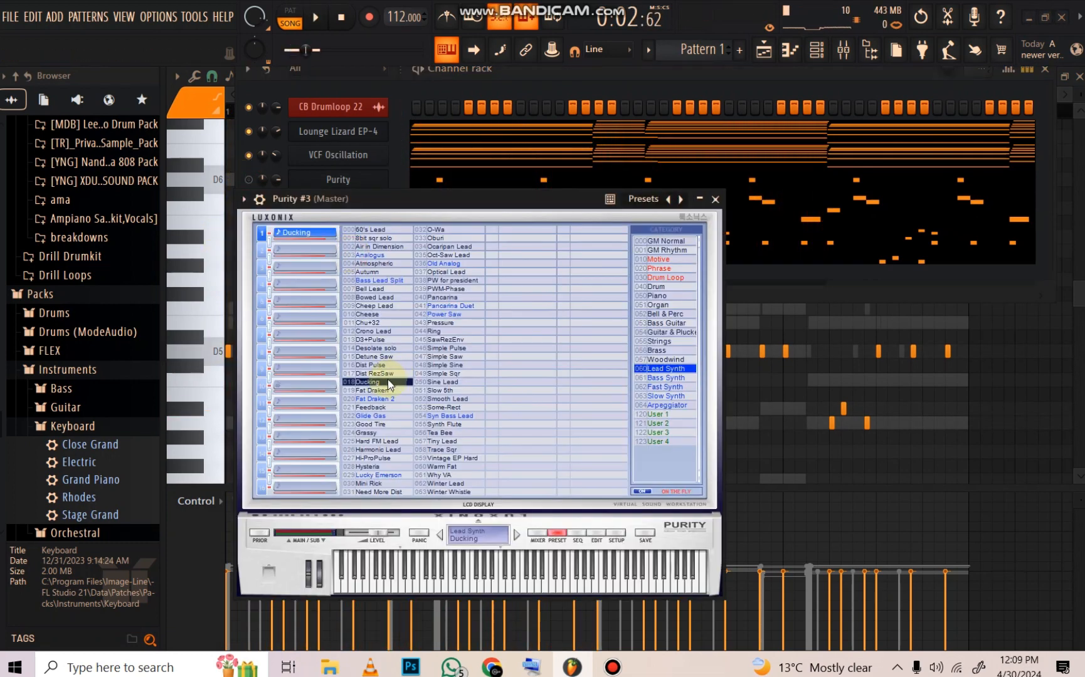
pyautogui.click(259, 197)
pyautogui.press('space')
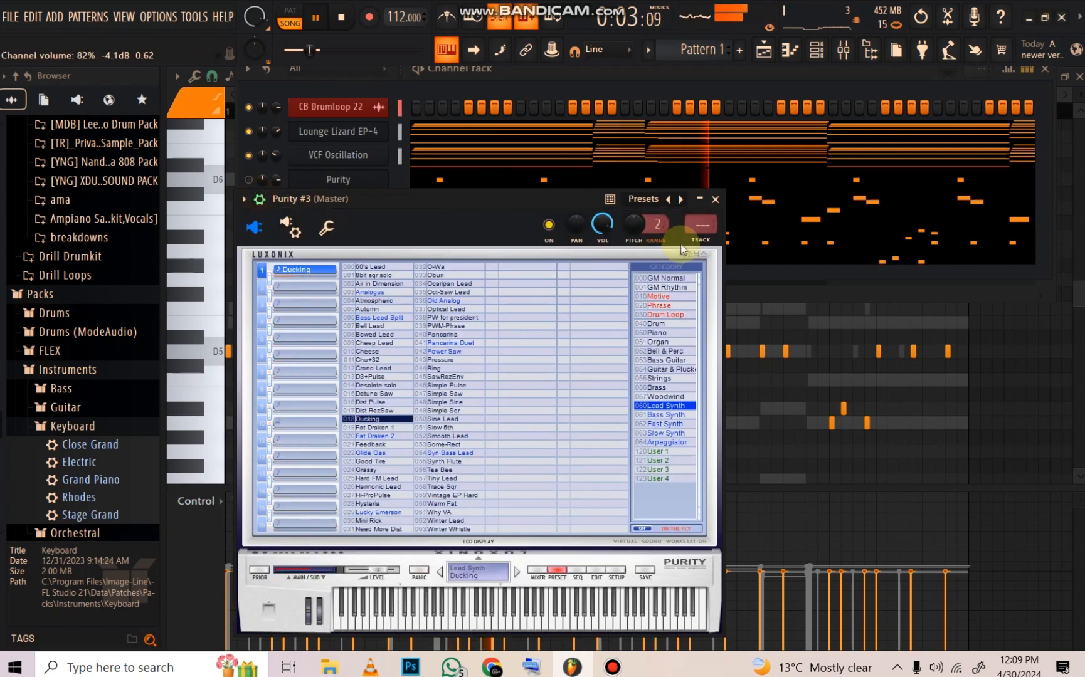
pyautogui.click(691, 240)
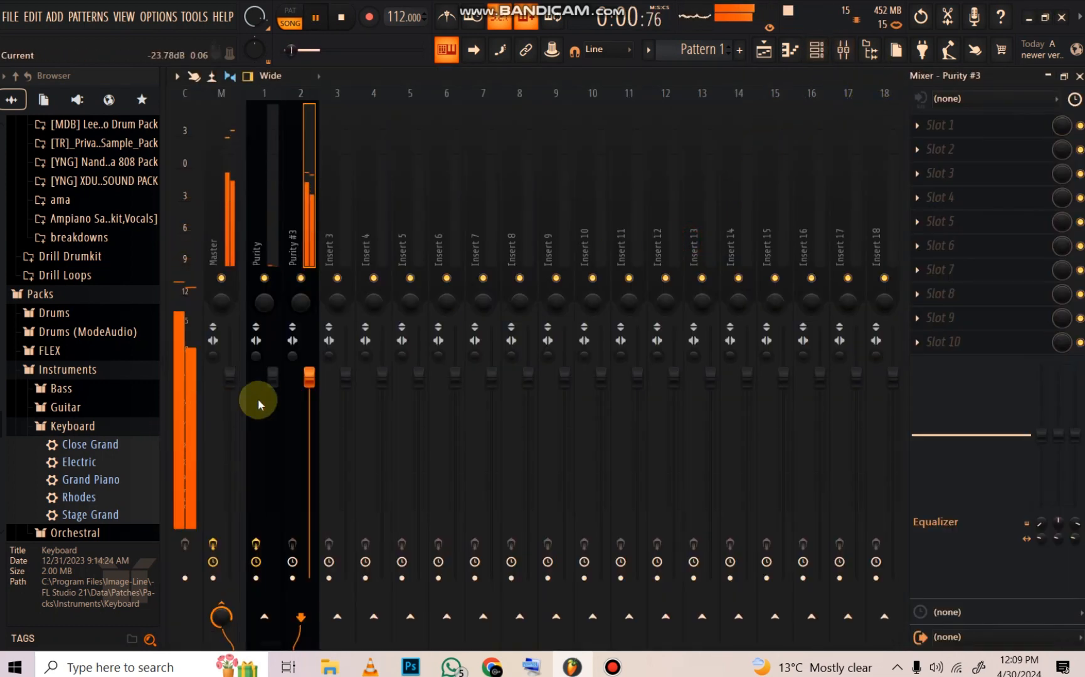
pyautogui.moveTo(311, 381); pyautogui.dragTo(310, 397)
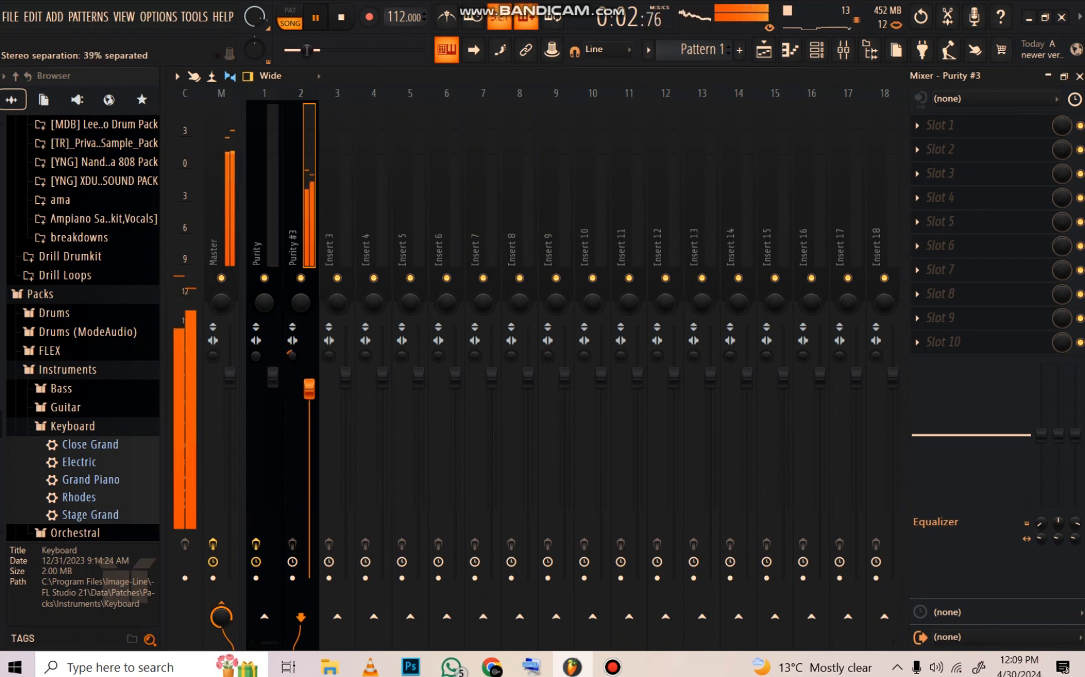
pyautogui.moveTo(307, 307); pyautogui.dragTo(307, 292)
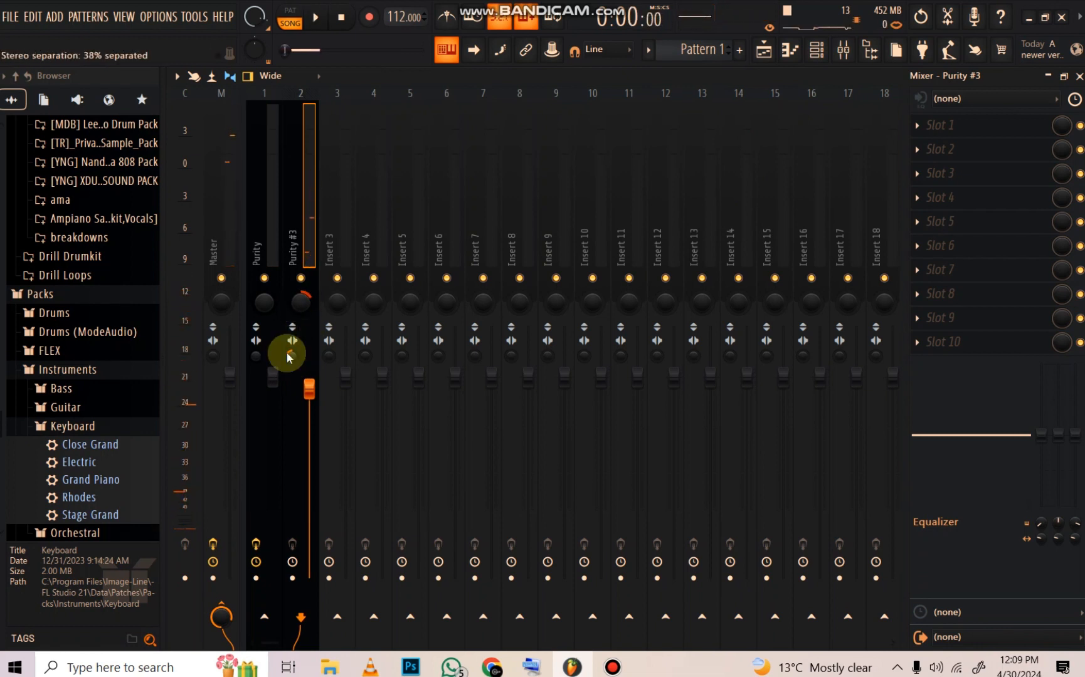
# Step: Load Fruity parametric EQ 2 in slot 1 of the Purity #3 track and cut the highs, with band 5 at -8 dB, 2569 Hz
pyautogui.click(949, 134)
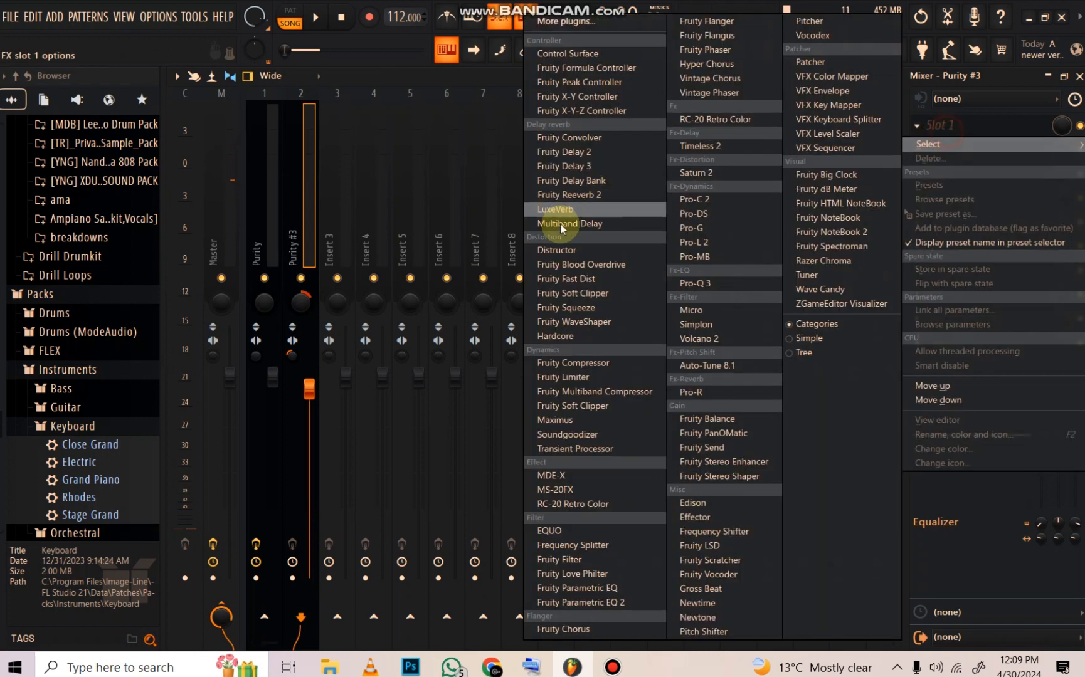
pyautogui.click(614, 603)
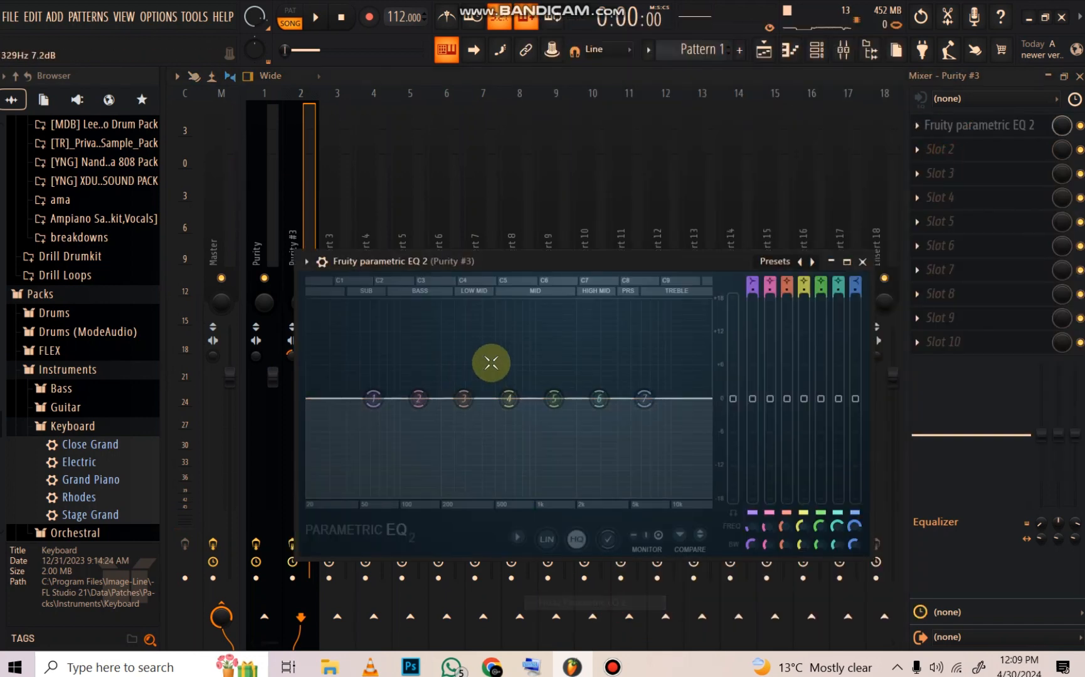
pyautogui.moveTo(641, 396); pyautogui.dragTo(642, 496)
pyautogui.press('space')
pyautogui.moveTo(598, 403); pyautogui.dragTo(563, 497)
pyautogui.moveTo(554, 399); pyautogui.dragTo(591, 444)
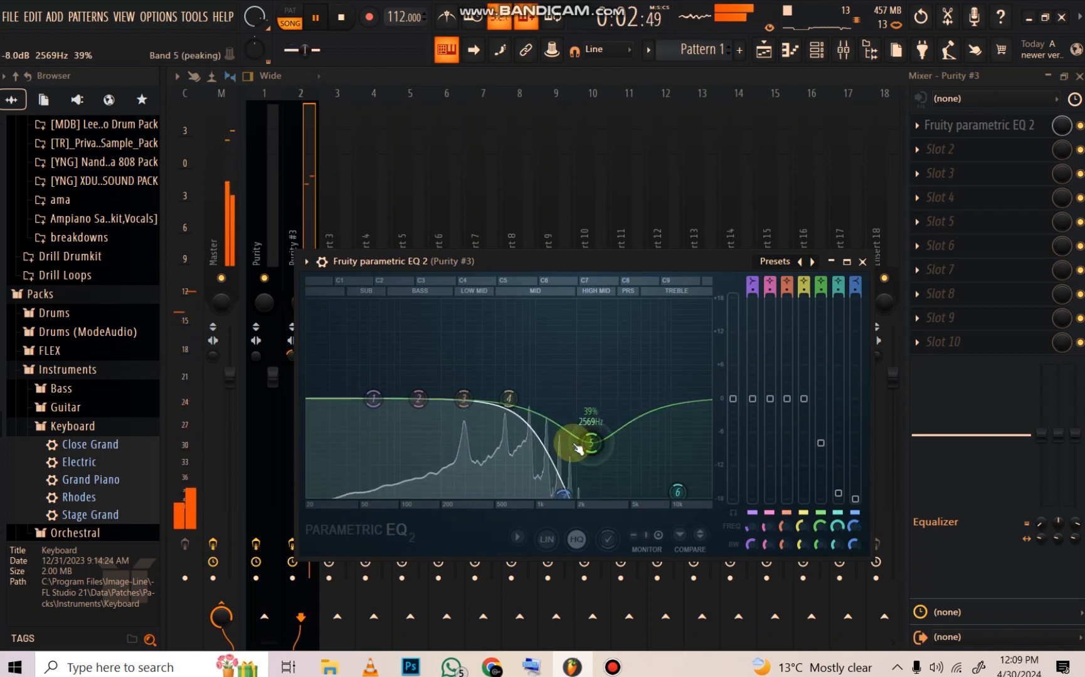
# Step: Cut the lows of Purity #3 with EQ bands 1 and 2, placing band 2 at -10.9 dB, 108 Hz
pyautogui.moveTo(373, 399); pyautogui.dragTo(442, 496)
pyautogui.moveTo(418, 398); pyautogui.dragTo(405, 458)
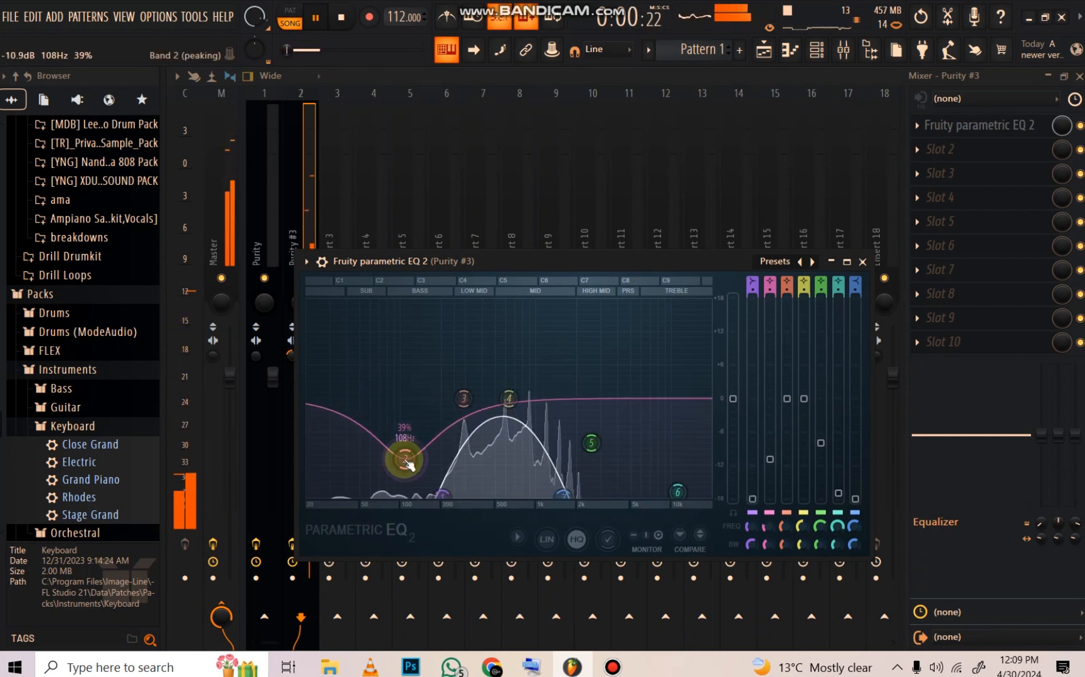
pyautogui.click(864, 262)
# Step: Add Fruity Reeverb 2 in slot 2 of the Purity #3 track with a mix level of about 62%
pyautogui.click(933, 149)
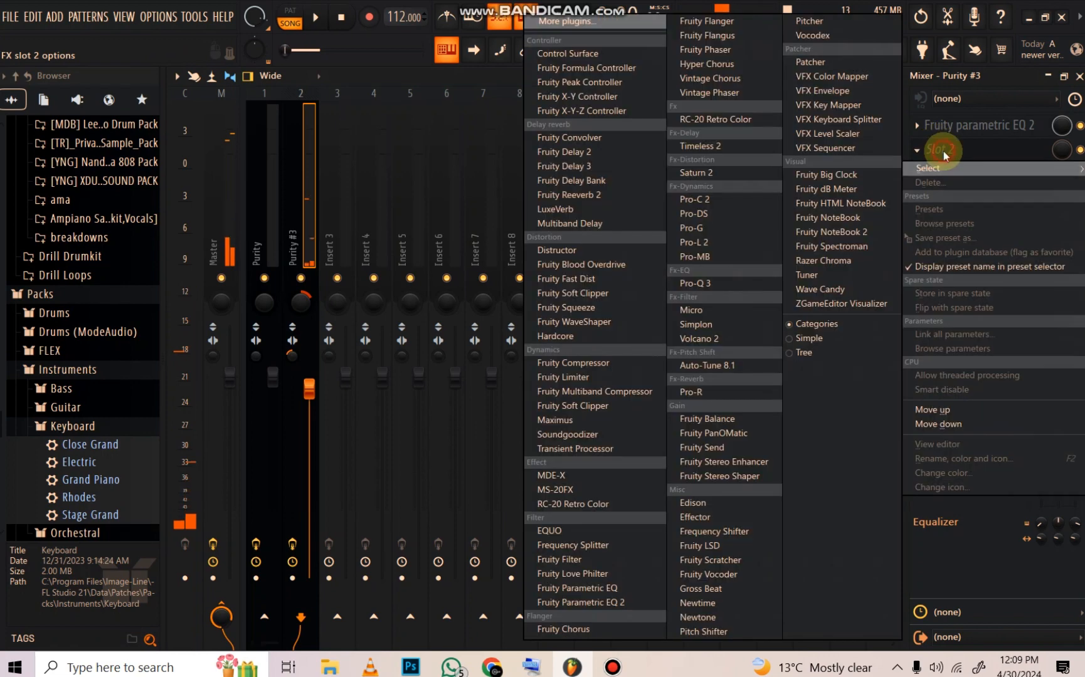
pyautogui.press('space')
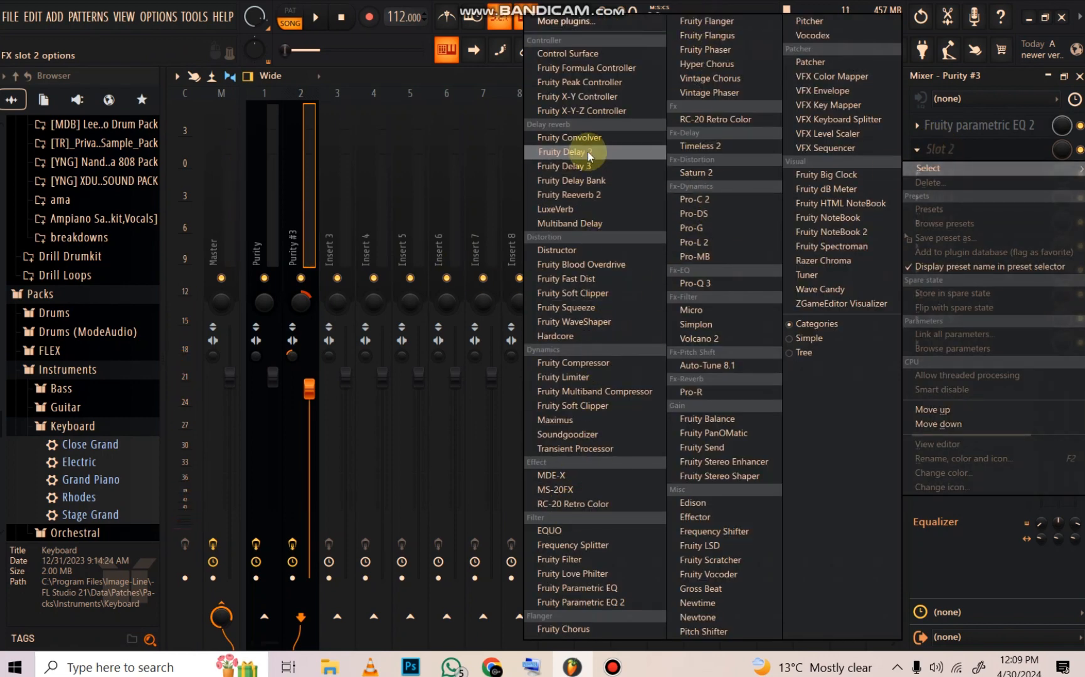
pyautogui.click(569, 194)
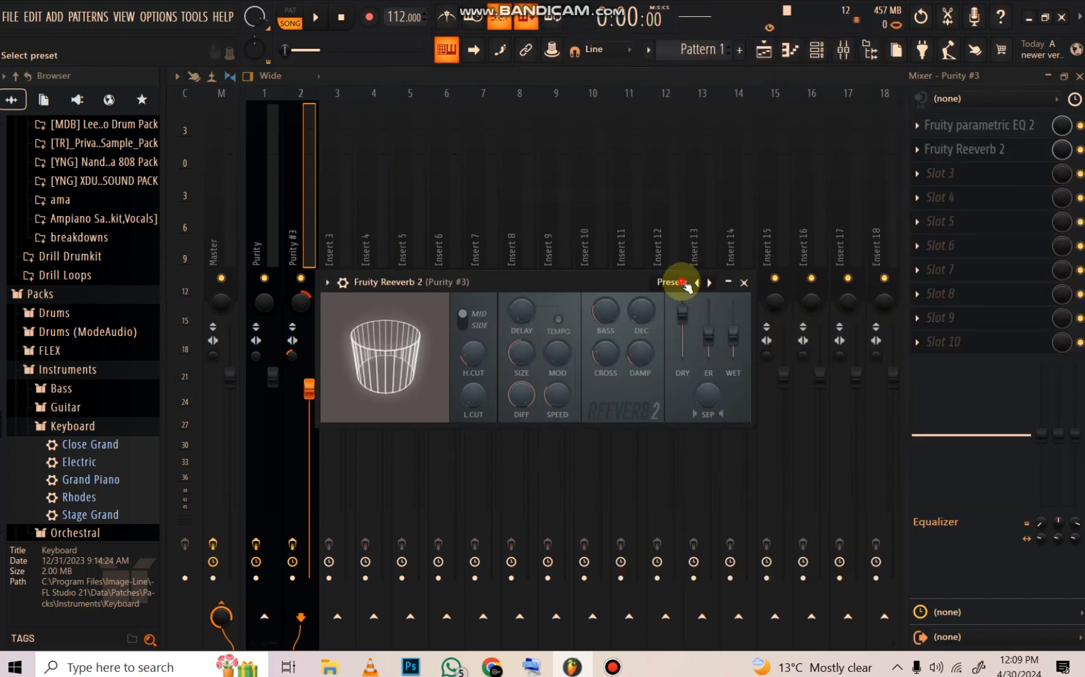
pyautogui.click(682, 283)
pyautogui.click(716, 291)
pyautogui.moveTo(1063, 145); pyautogui.dragTo(1062, 182)
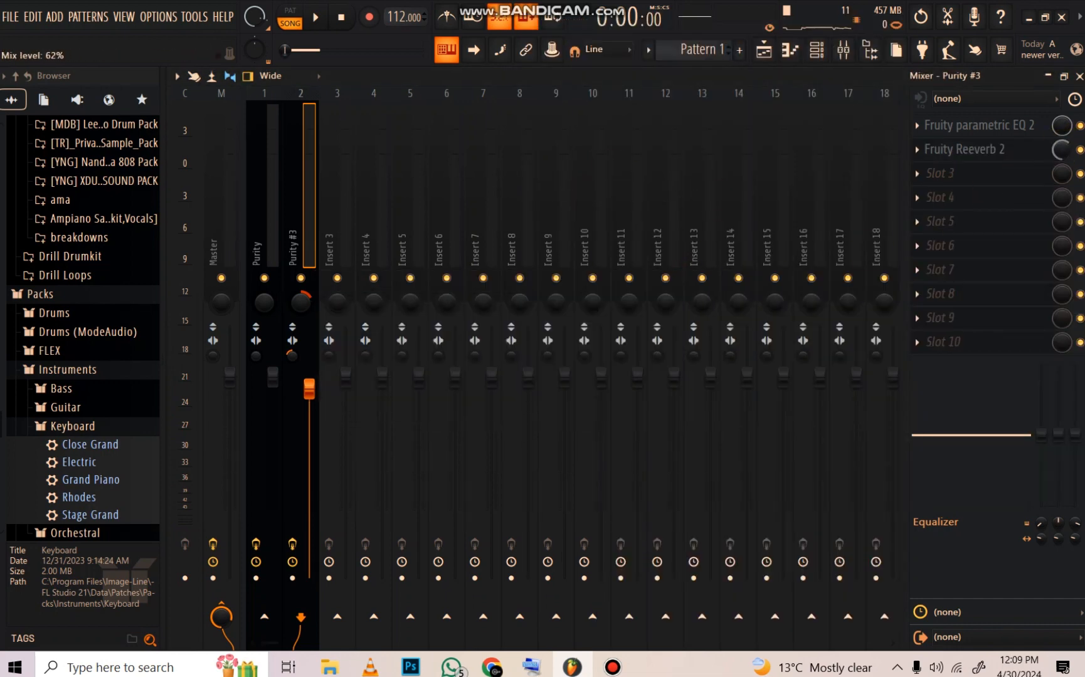
# Step: Add Fruity Chorus in slot 3 of the Purity #3 track and reduce its mix level to about 57%
pyautogui.click(1020, 180)
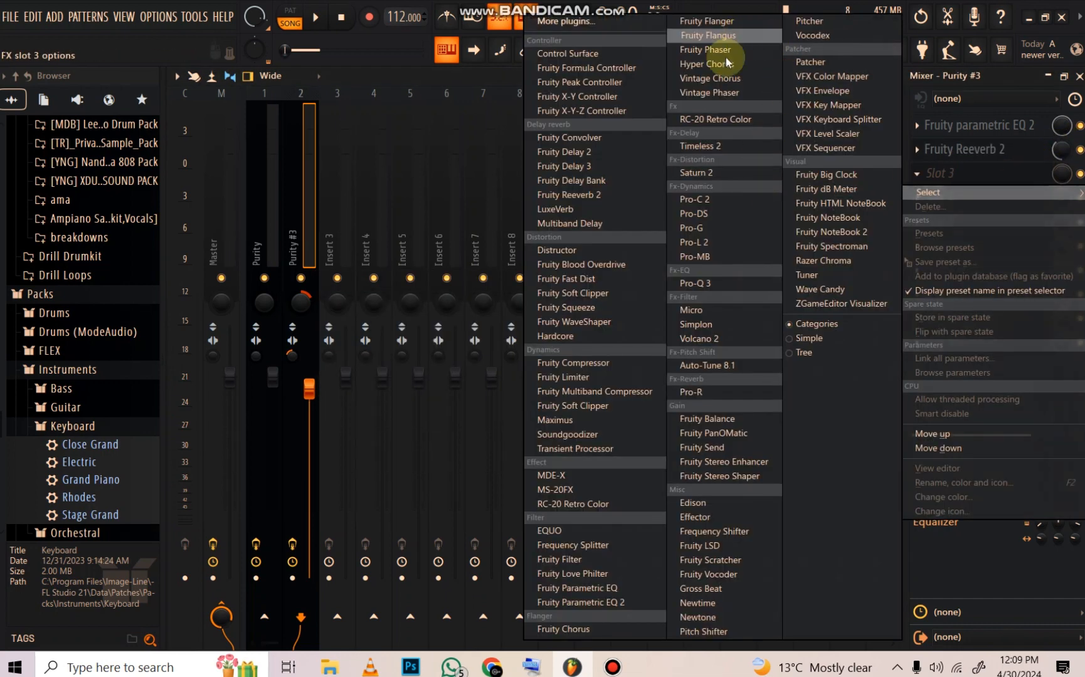
pyautogui.click(596, 633)
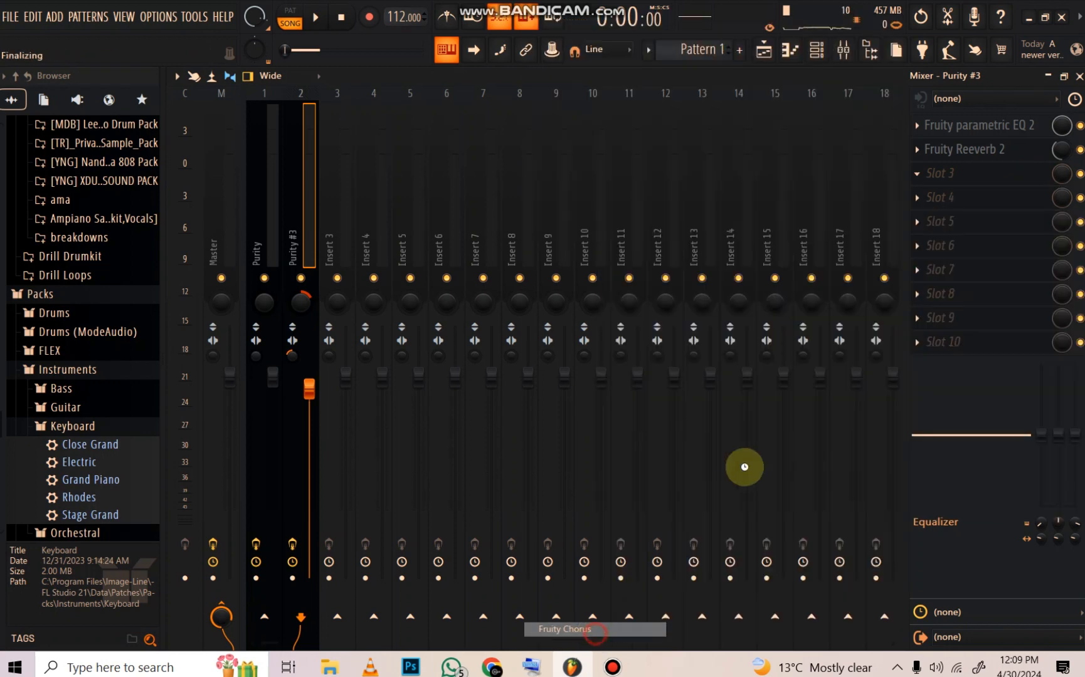
pyautogui.press('space')
pyautogui.moveTo(1062, 172); pyautogui.dragTo(1063, 199)
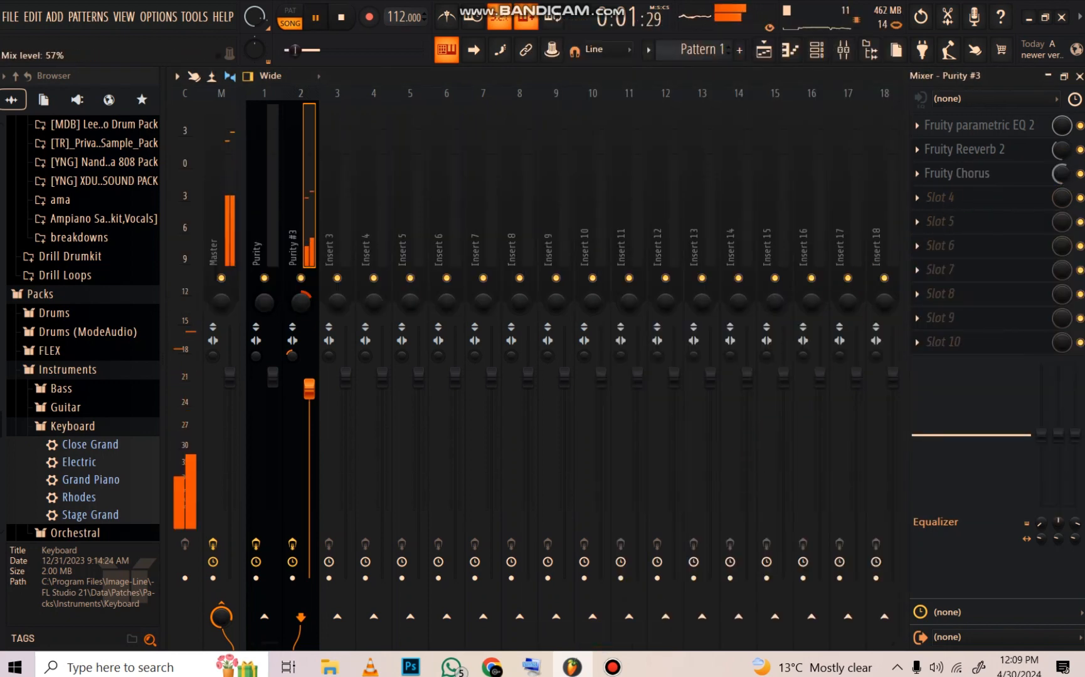
# Step: Unmute the Purity and another sound channels, and add an Addictive Keys channel to the channel rack
pyautogui.click(820, 52)
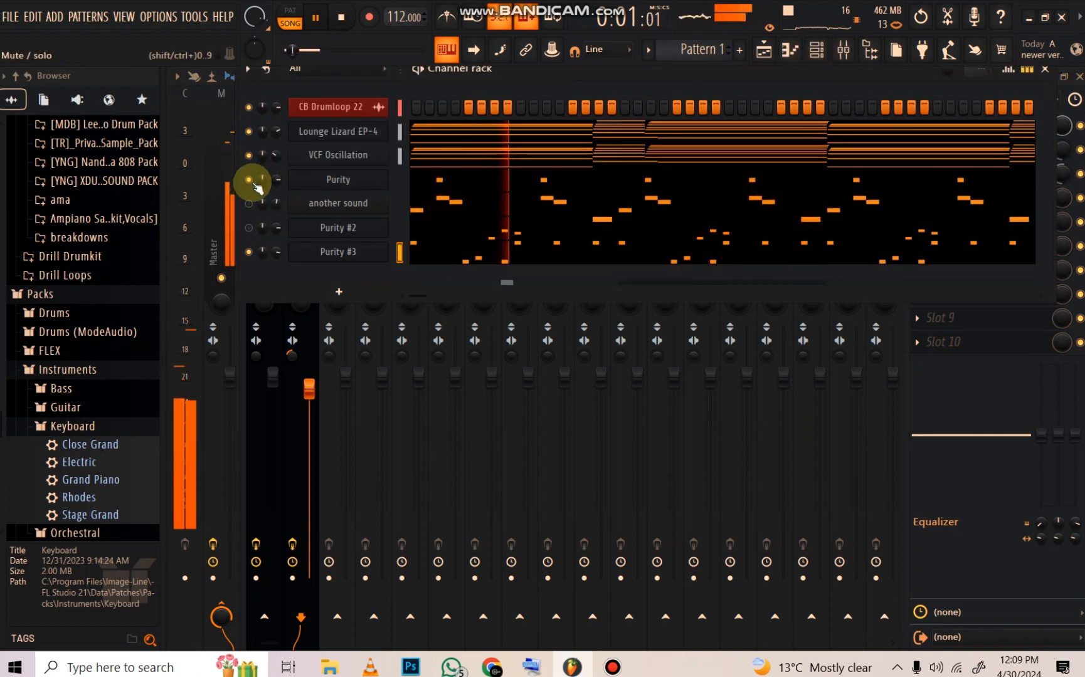
pyautogui.click(248, 203)
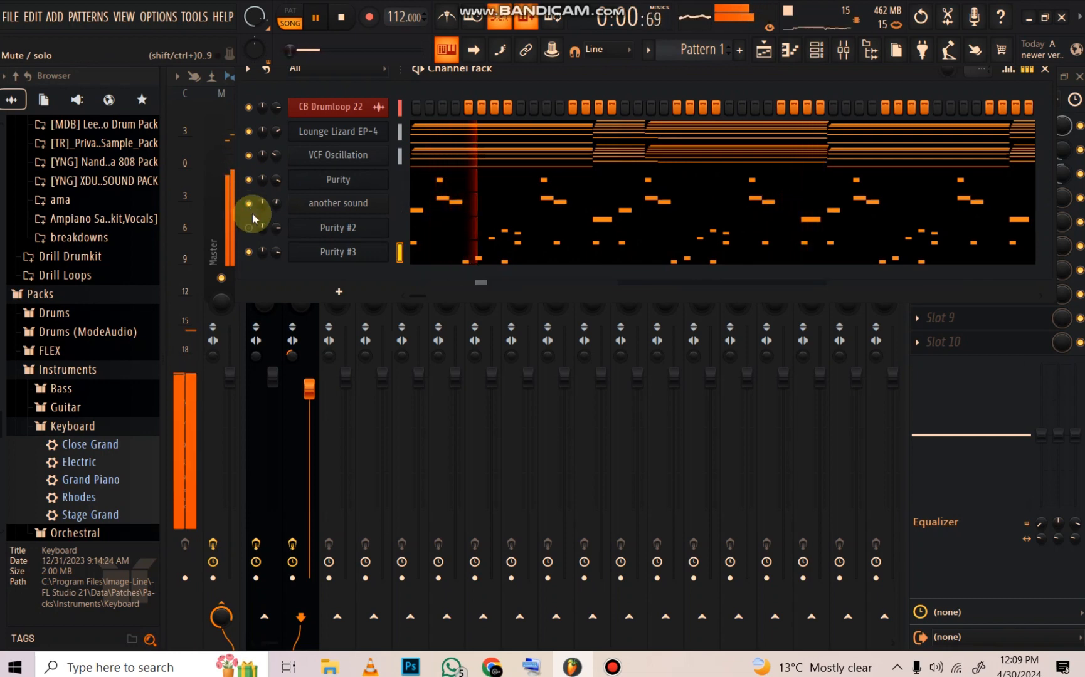
pyautogui.click(339, 292)
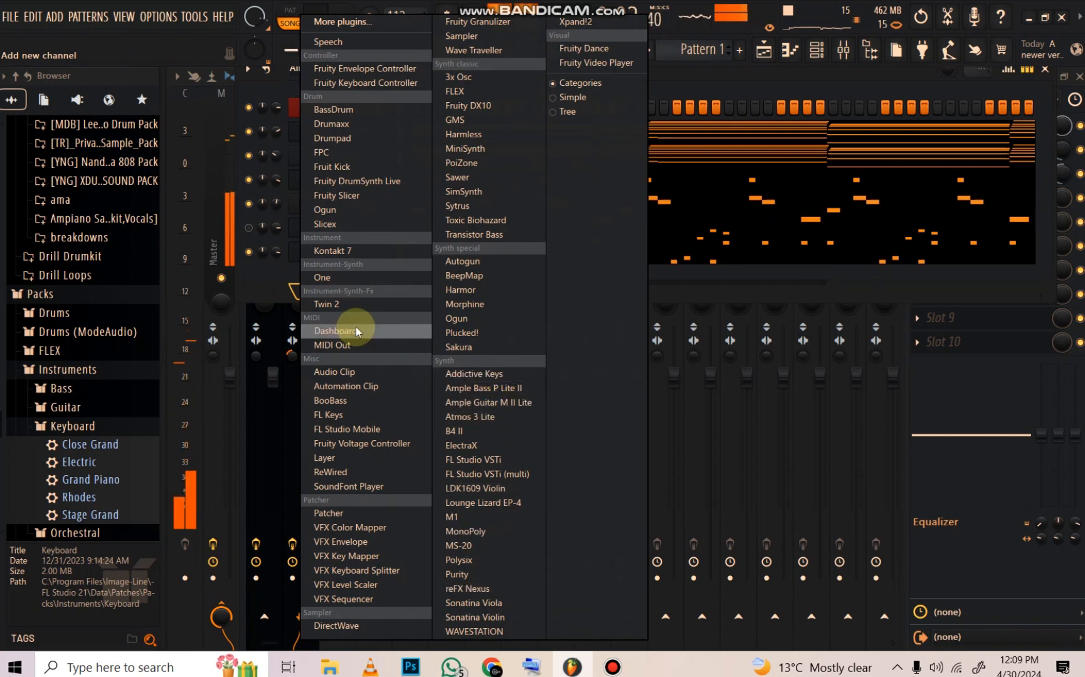
pyautogui.click(264, 272)
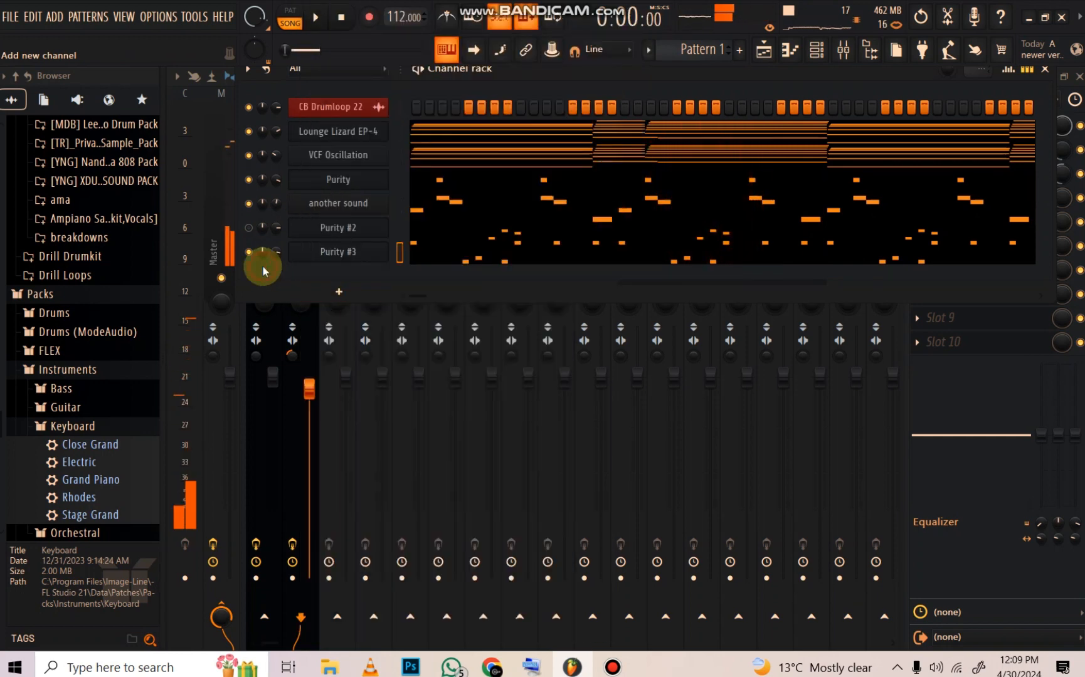
pyautogui.click(328, 292)
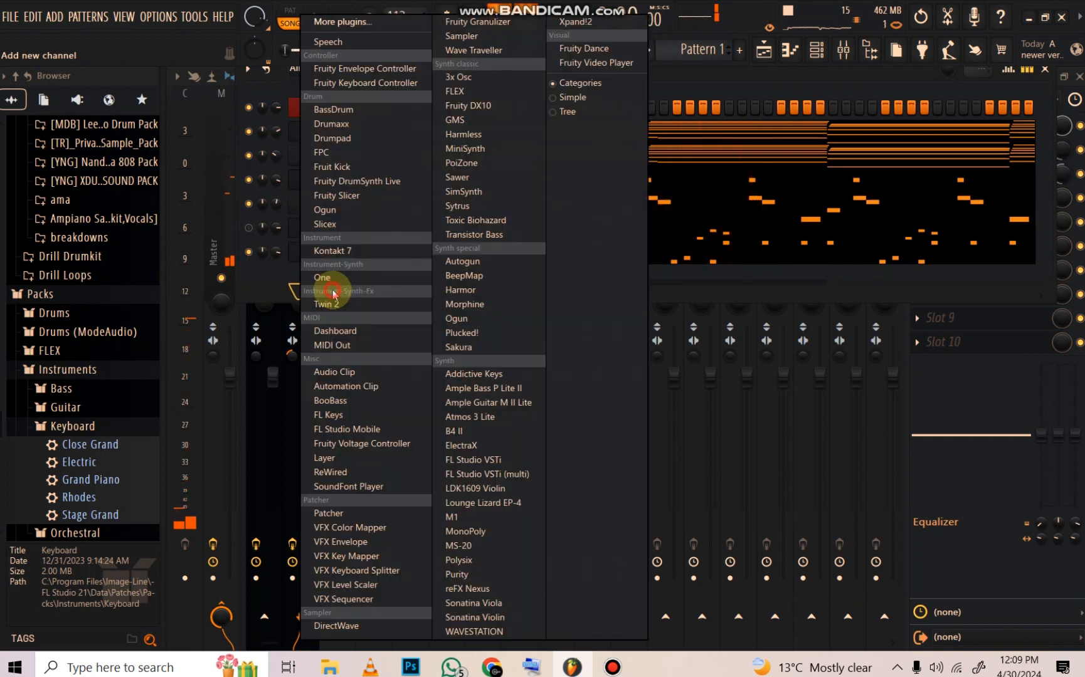
pyautogui.click(491, 372)
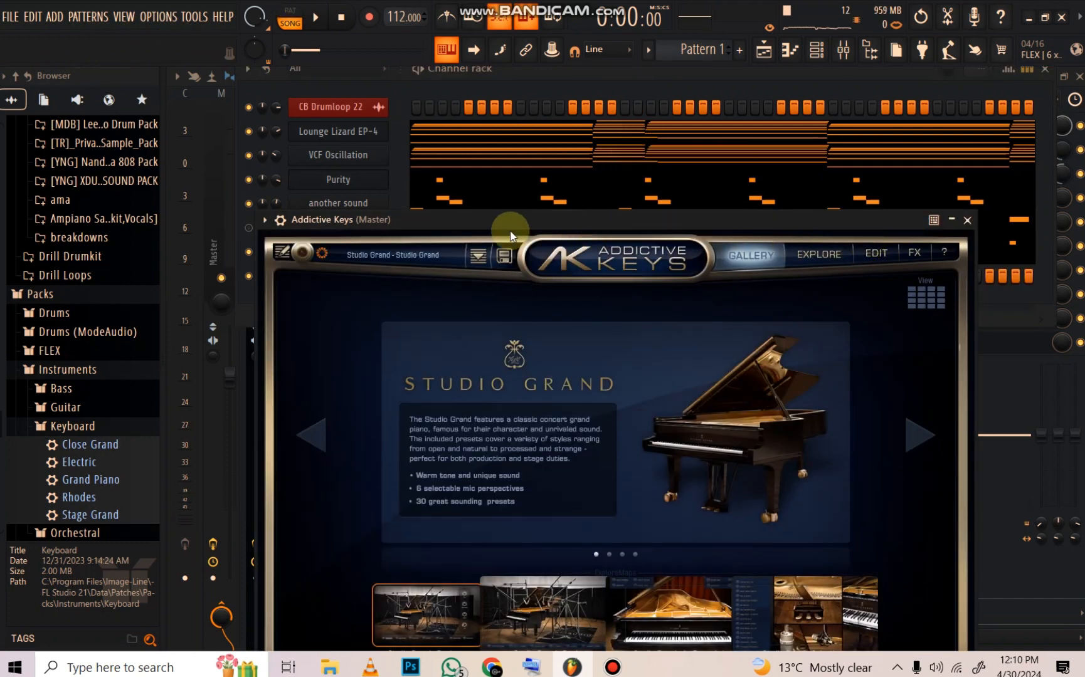
# Step: Load the Grand Noir preset of the Studio Grand in Addictive Keys and close the plugin window
pyautogui.click(808, 254)
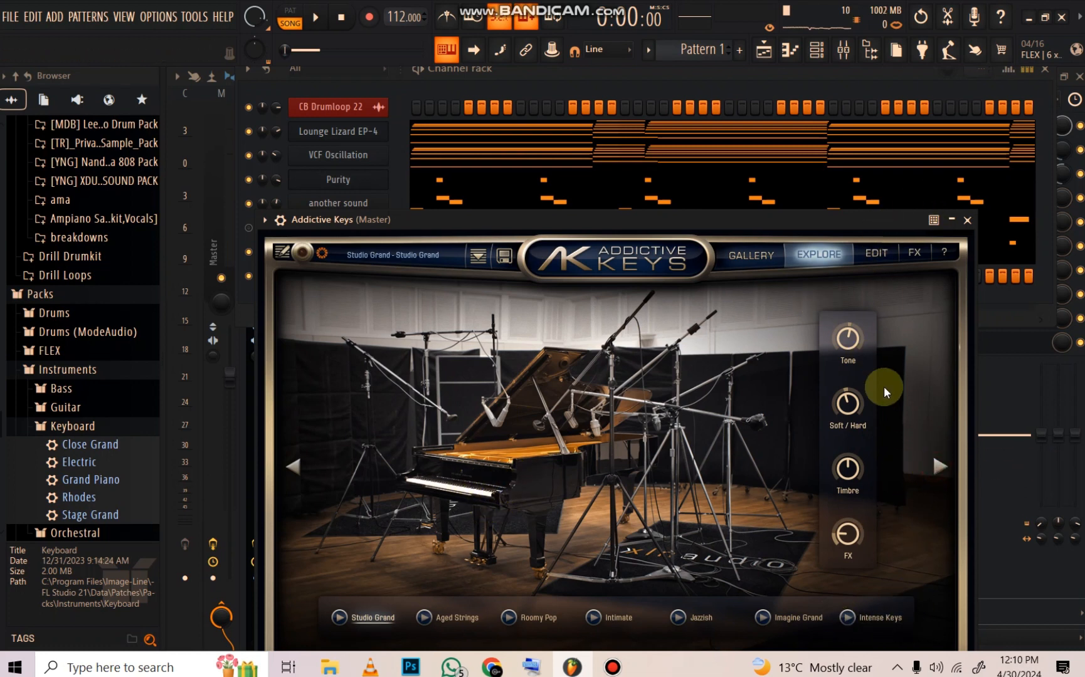
pyautogui.click(939, 466)
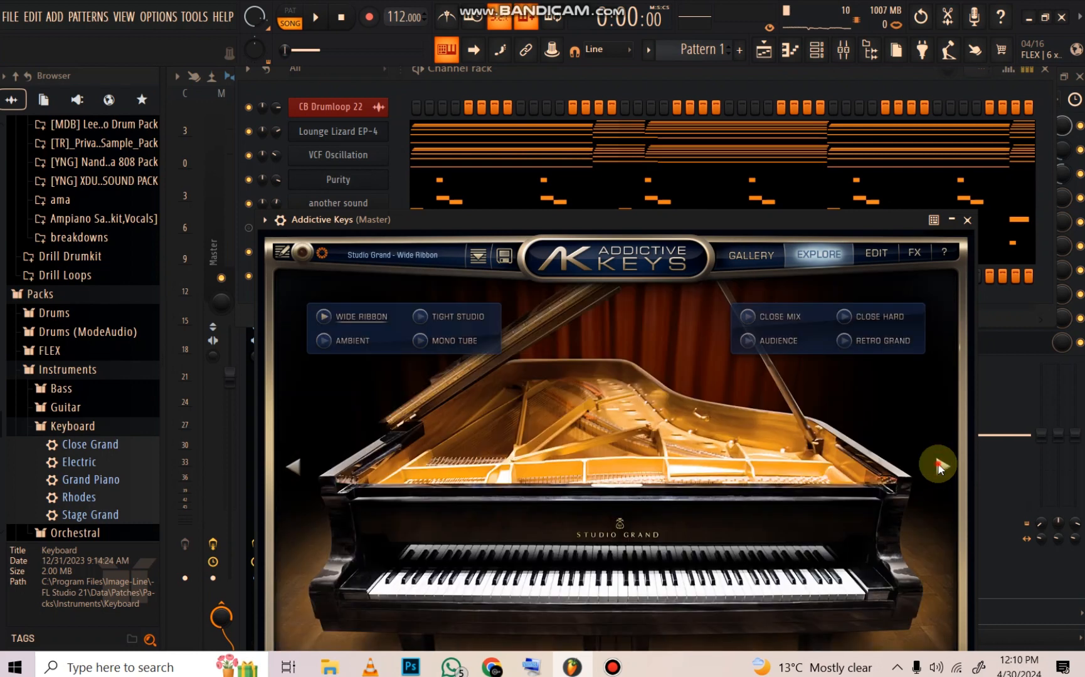
pyautogui.click(937, 465)
pyautogui.click(640, 480)
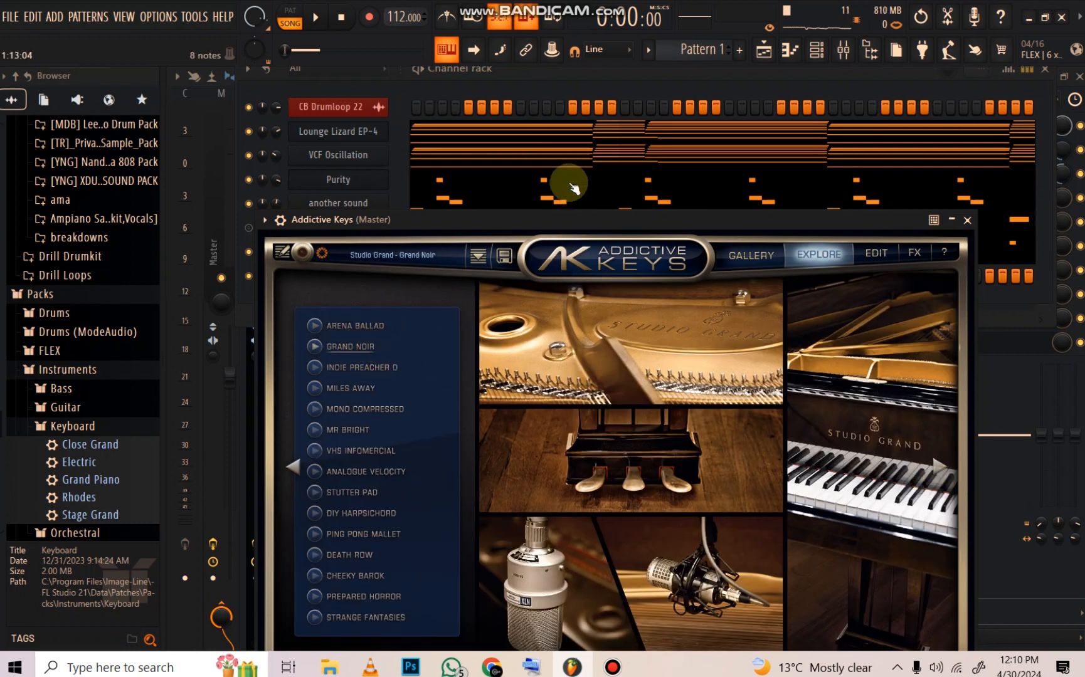
pyautogui.click(967, 220)
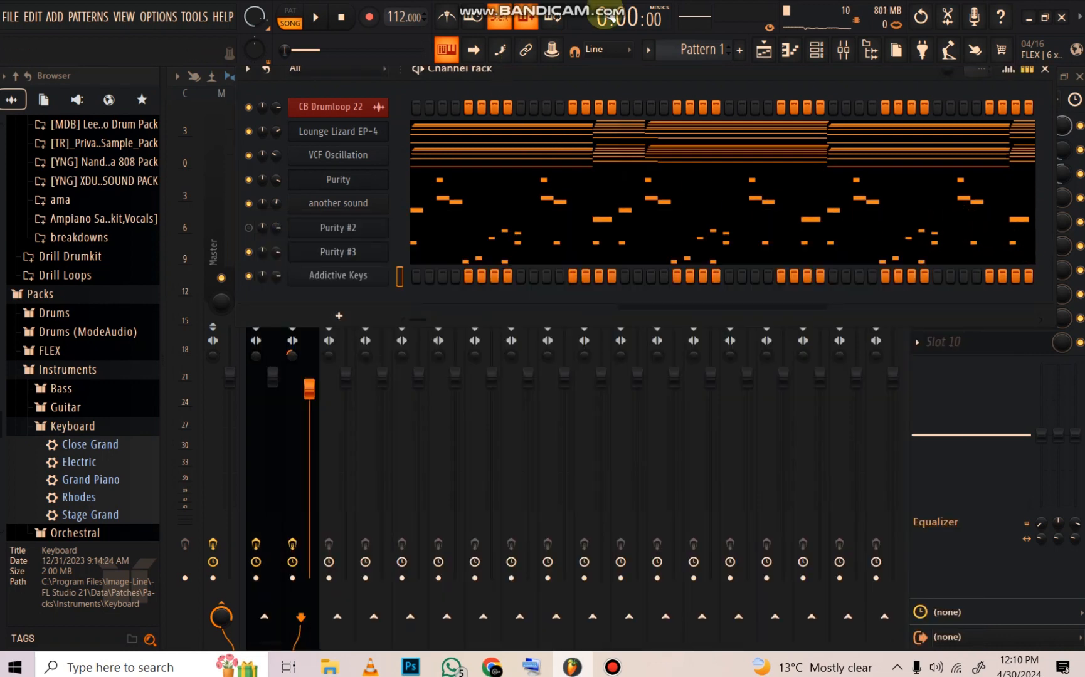
# Step: Clear the playlist's time selection and set the typing keyboard's root note to D
pyautogui.click(764, 52)
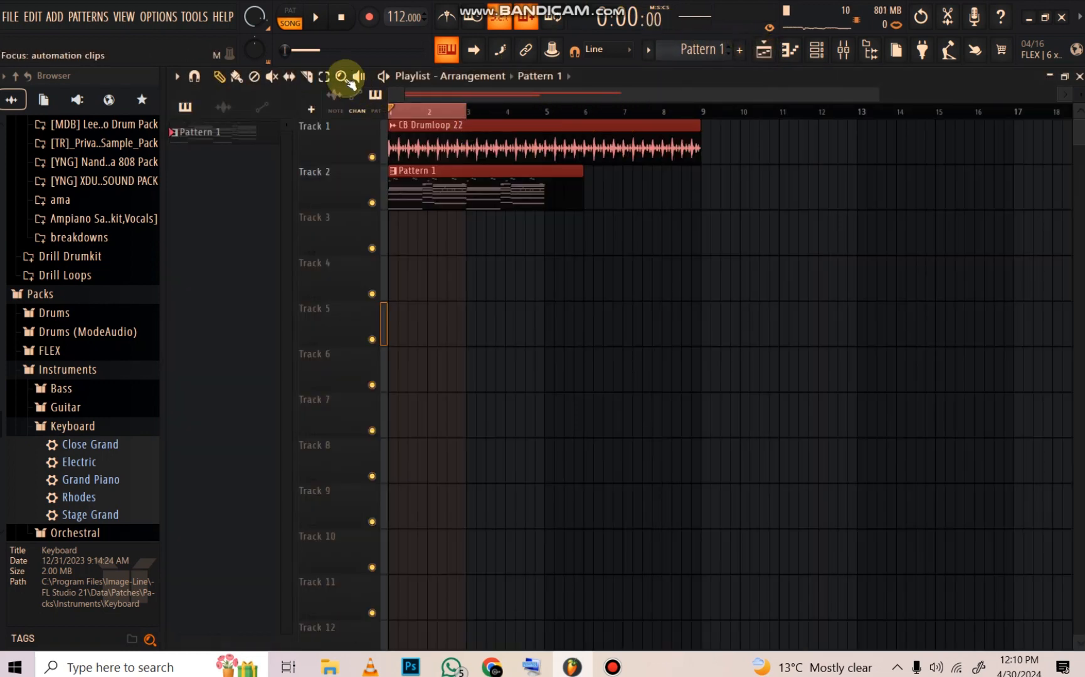
pyautogui.click(486, 113)
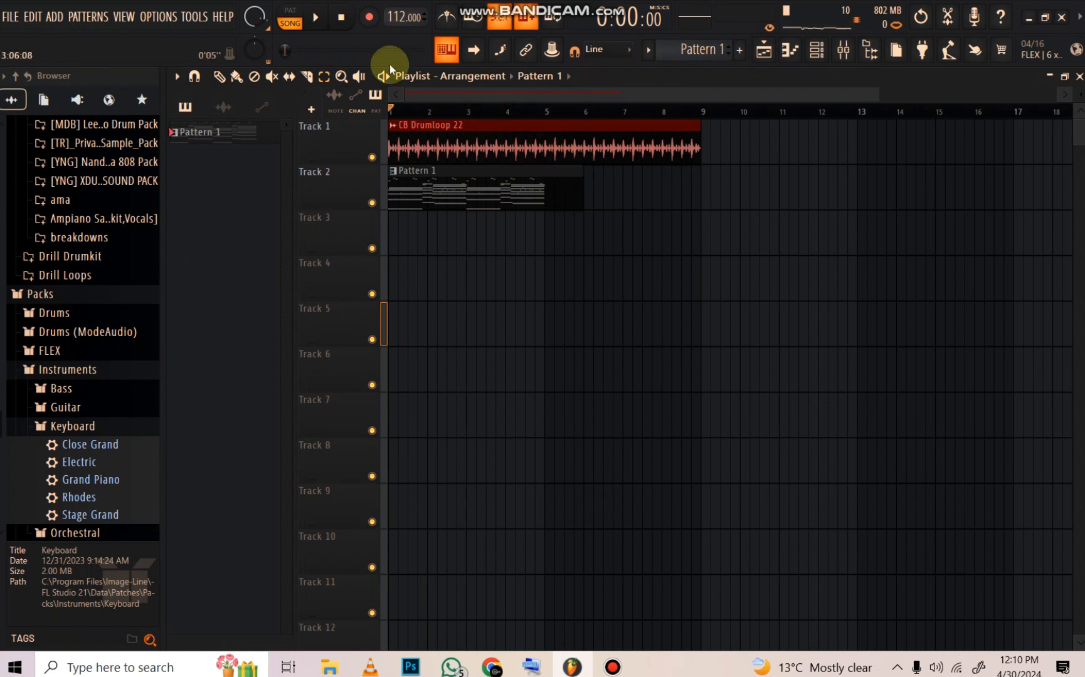
pyautogui.rightClick(447, 55)
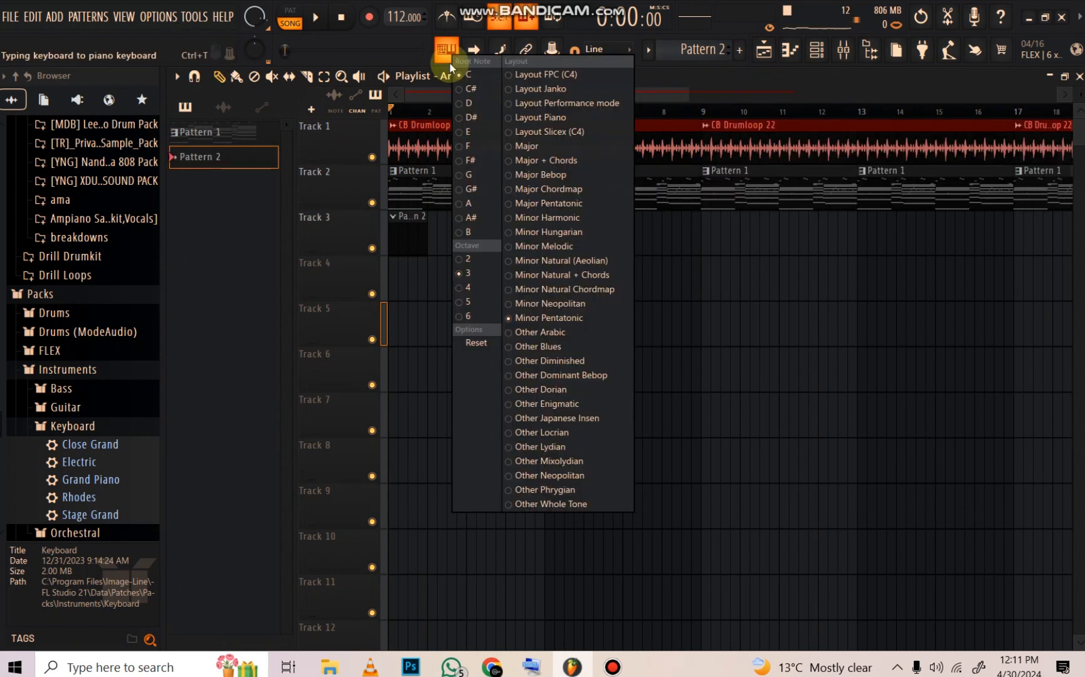
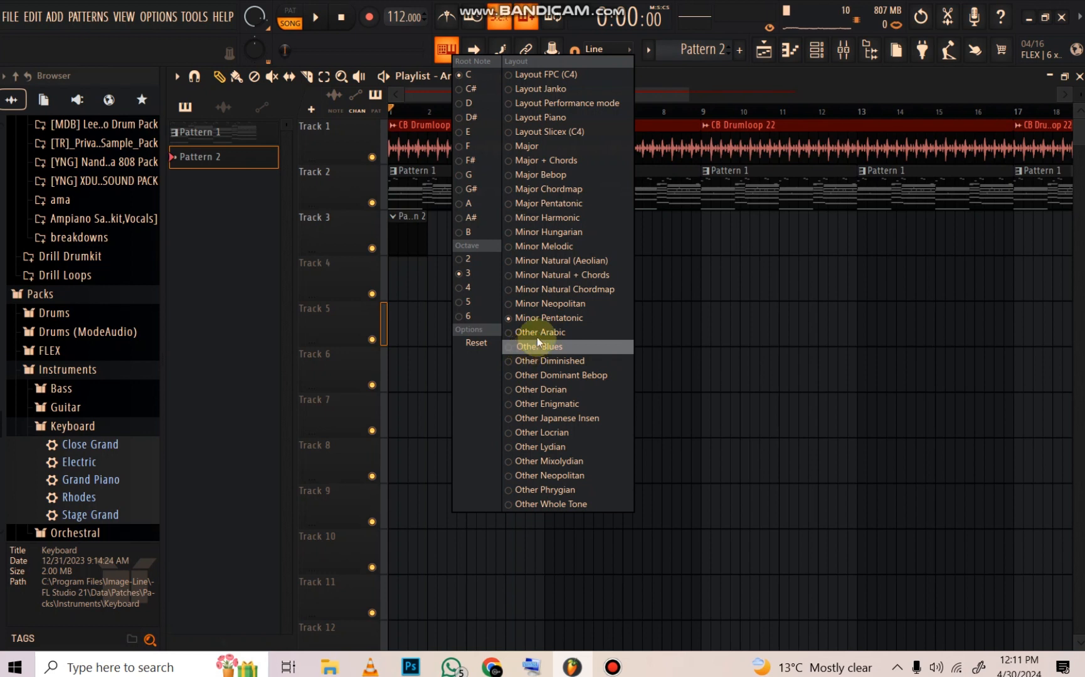
pyautogui.click(470, 101)
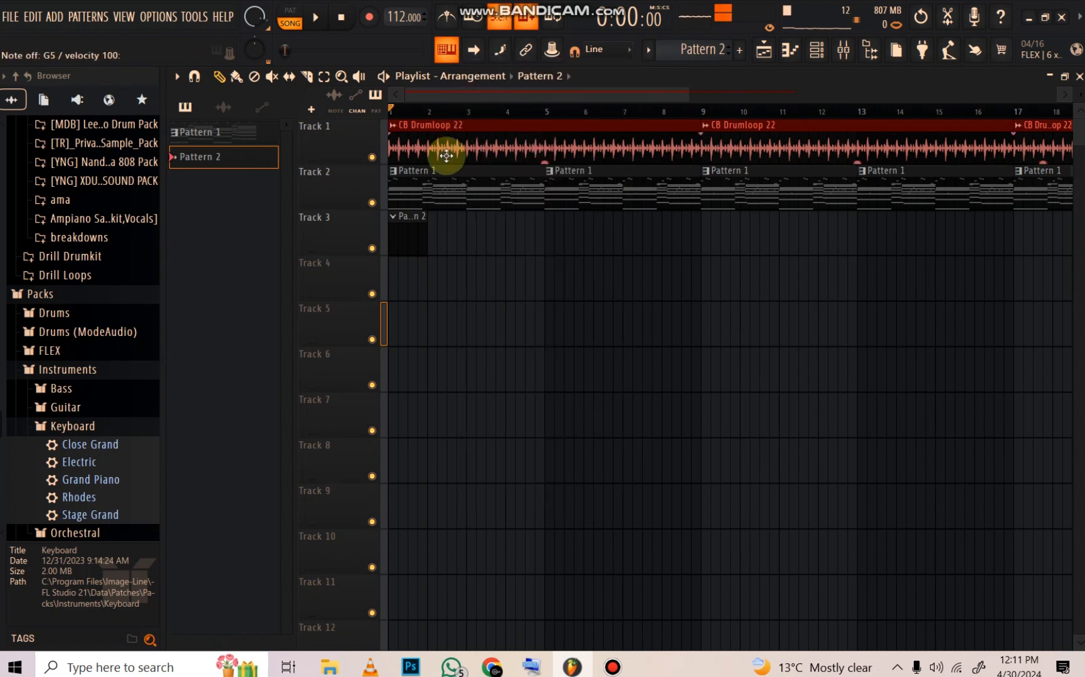
# Step: Record an Addictive Keys melody into Pattern 2 on Track 3 and open its notes in the piano roll
pyautogui.click(816, 50)
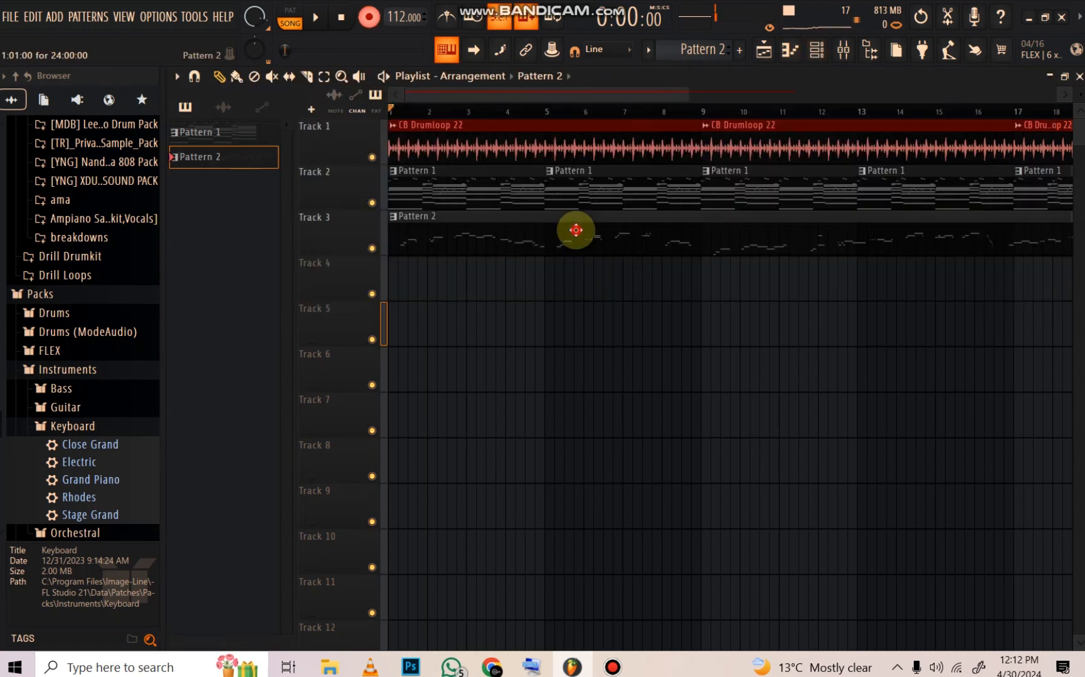
pyautogui.doubleClick(575, 230)
pyautogui.scroll(-3, 522, 110)
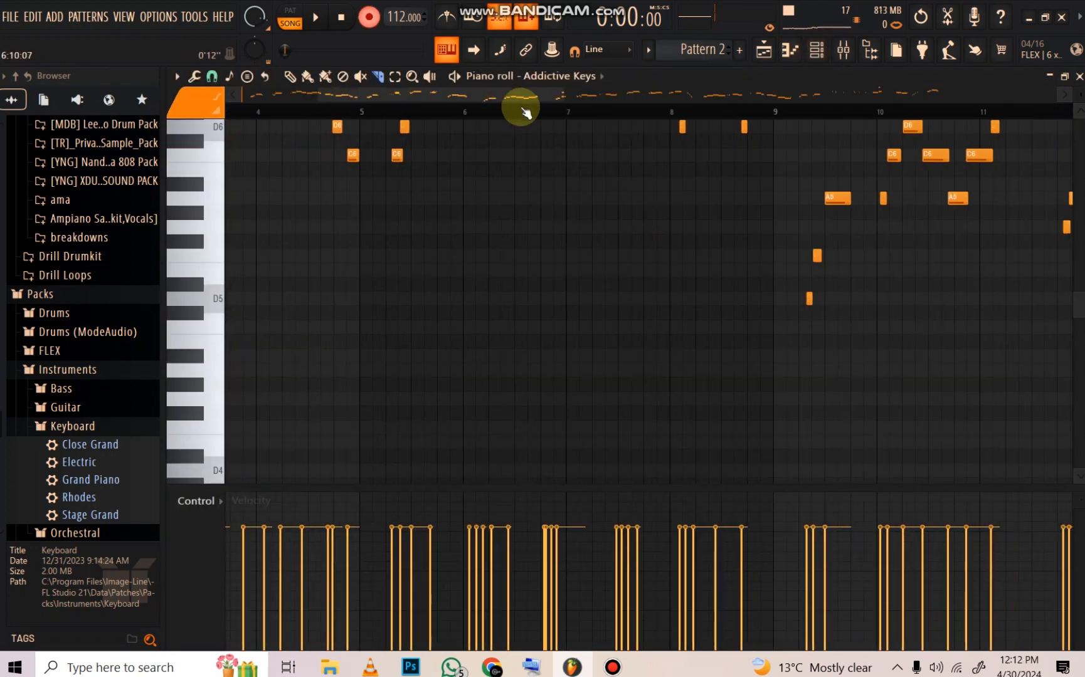
# Step: Randomize the velocities of the recorded Addictive Keys notes and play the melody back
pyautogui.scroll(-3, 520, 108)
pyautogui.scroll(3, 484, 141)
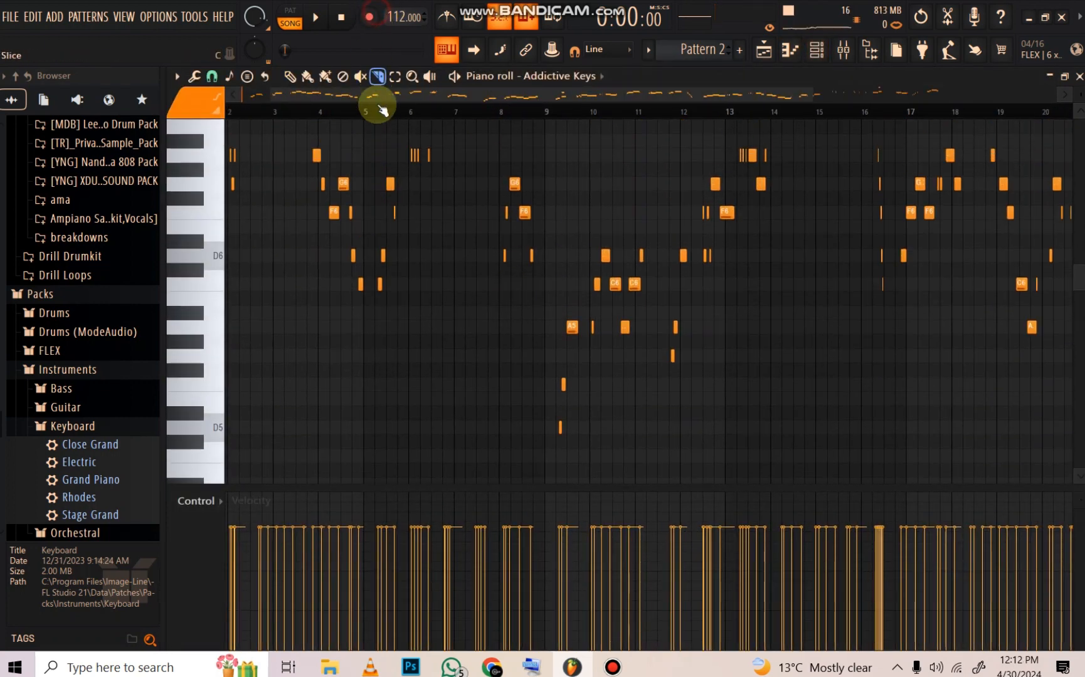
pyautogui.scroll(-2, 382, 111)
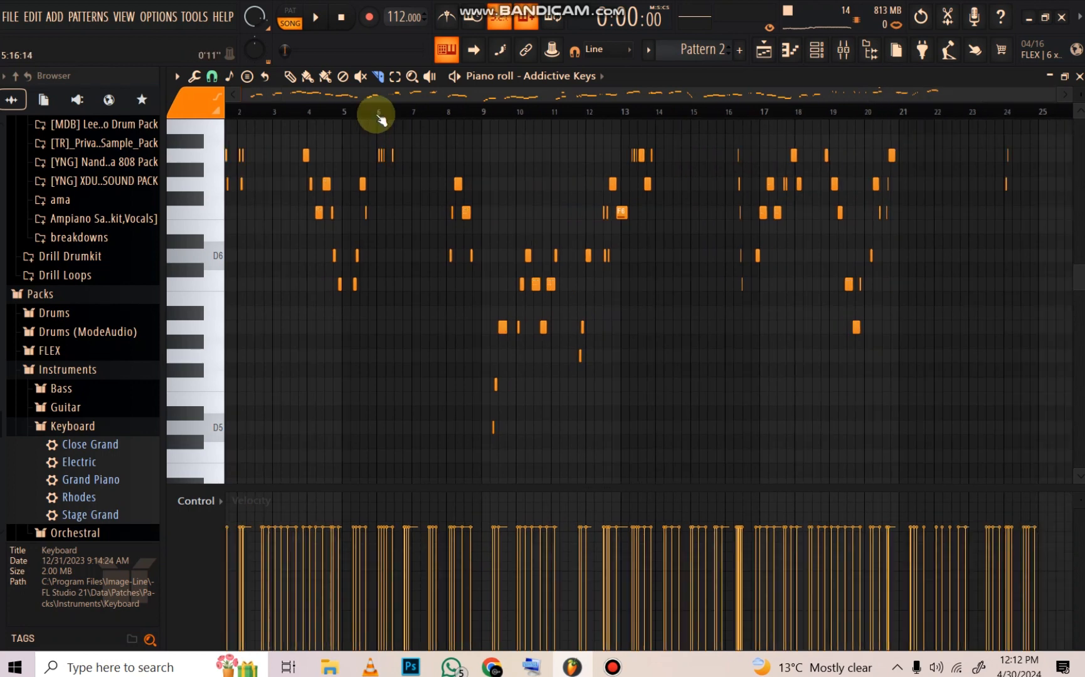
pyautogui.scroll(-1, 378, 116)
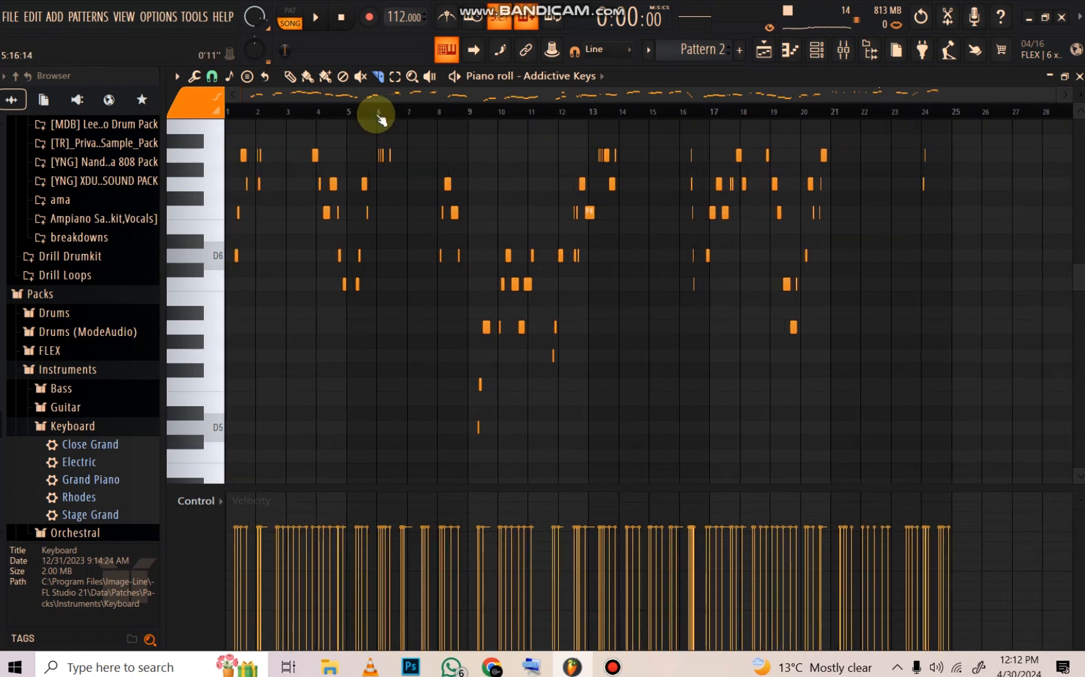
pyautogui.hotkey('alt', 'r')
pyautogui.click(627, 486)
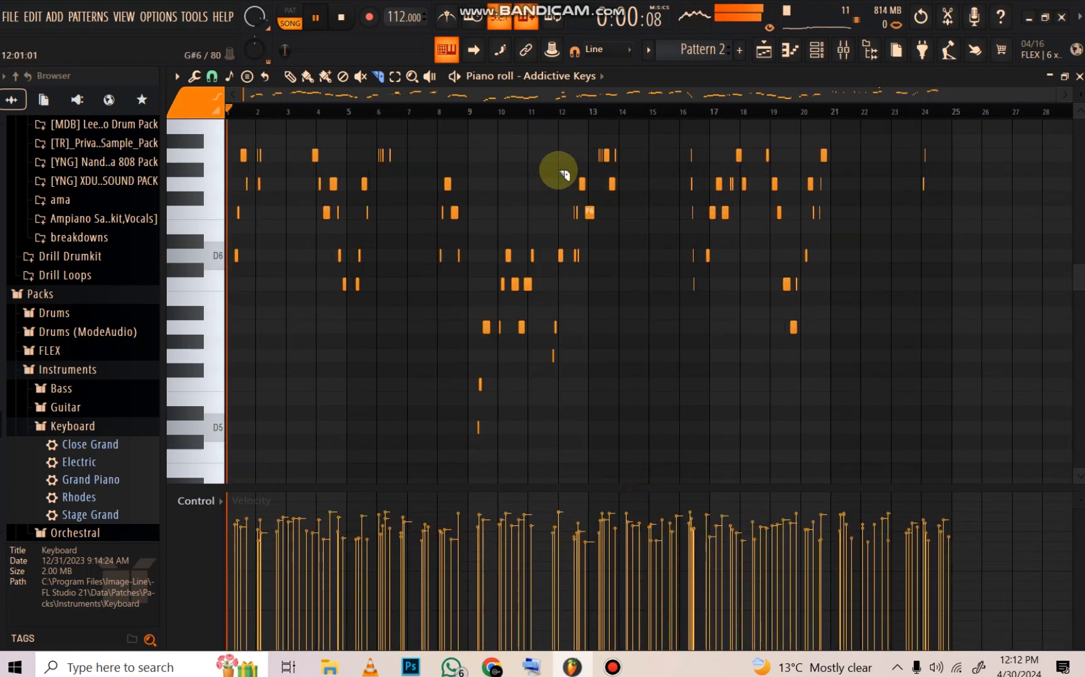
pyautogui.scroll(2, 354, 185)
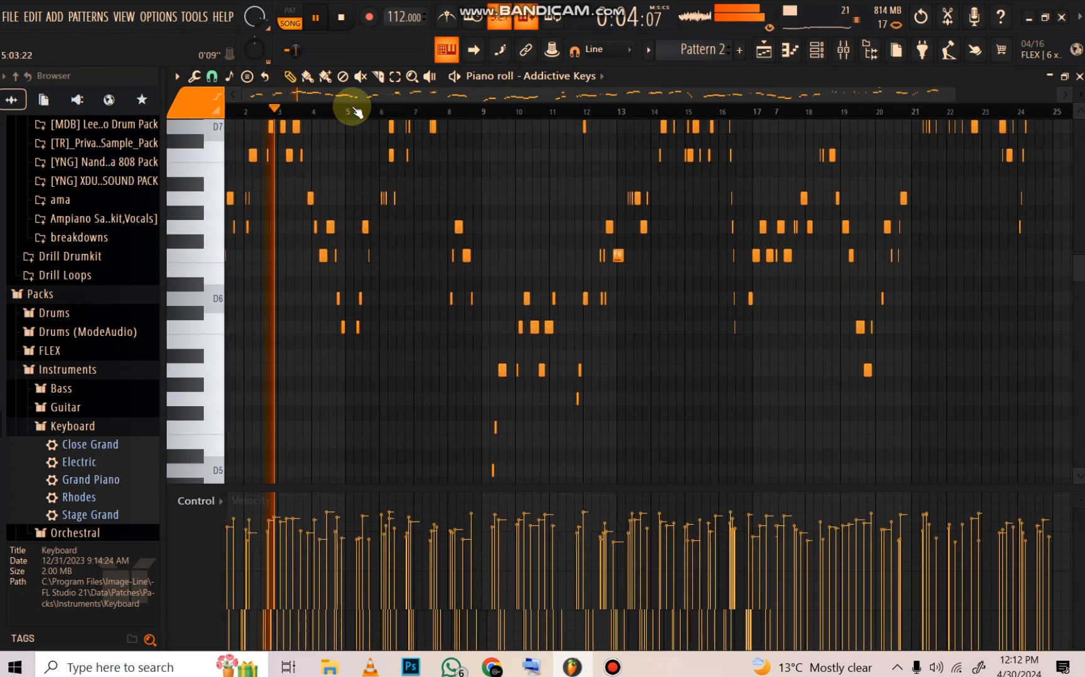
pyautogui.scroll(6, 554, 201)
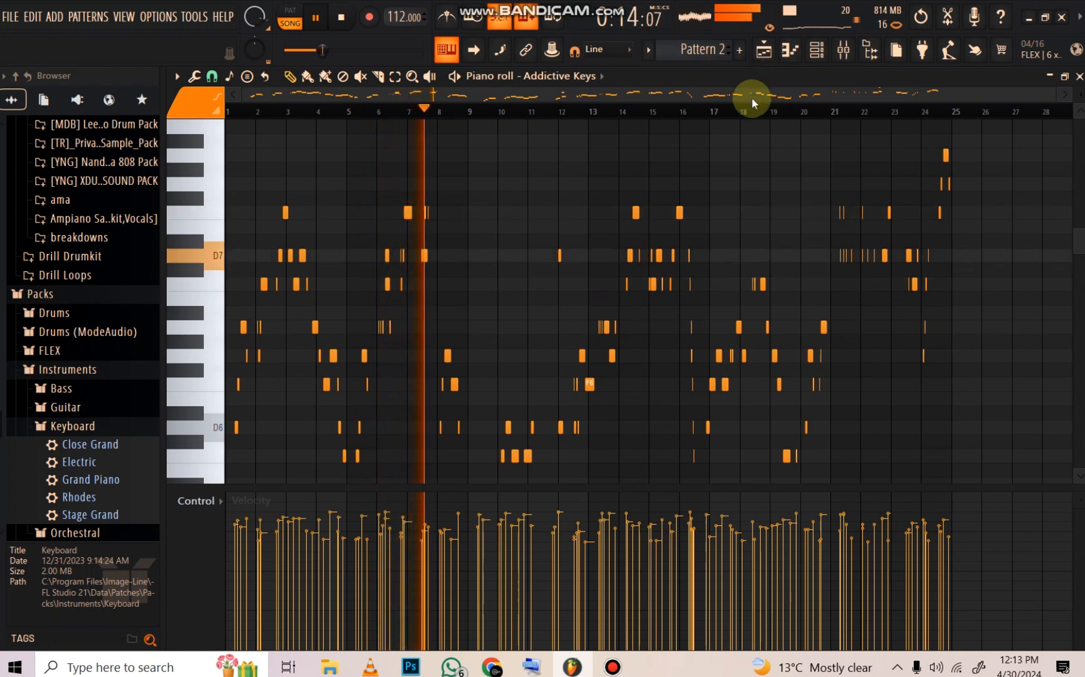
pyautogui.scroll(-4, 680, 185)
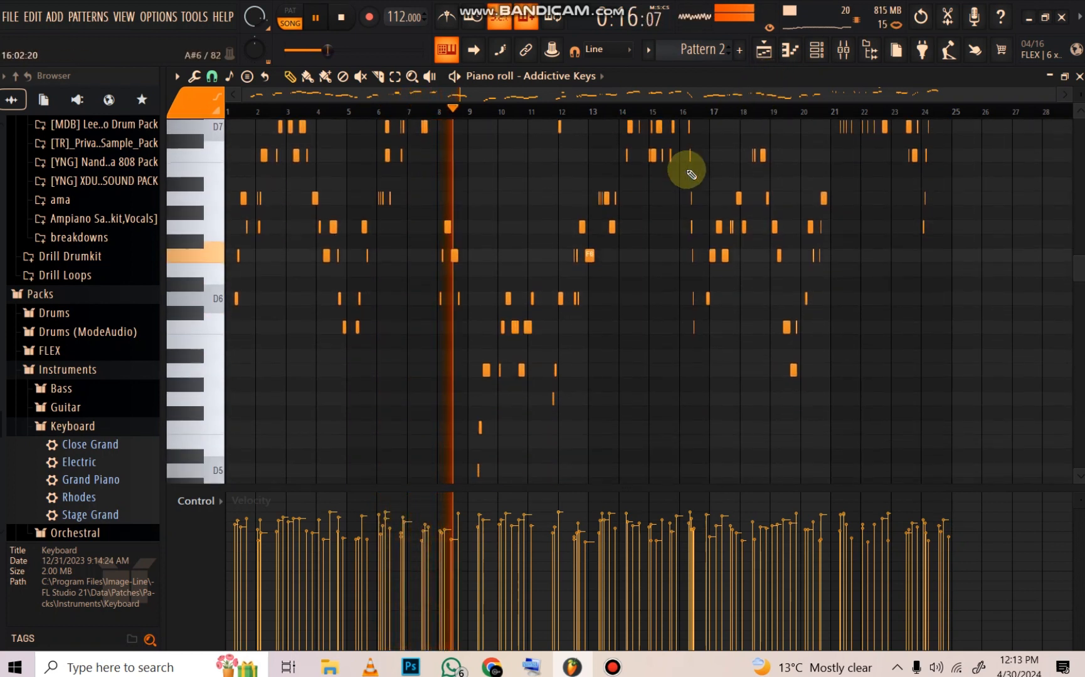
pyautogui.press('space')
# Step: Route the Addictive Keys channel to its own mixer track, insert 3
pyautogui.click(815, 51)
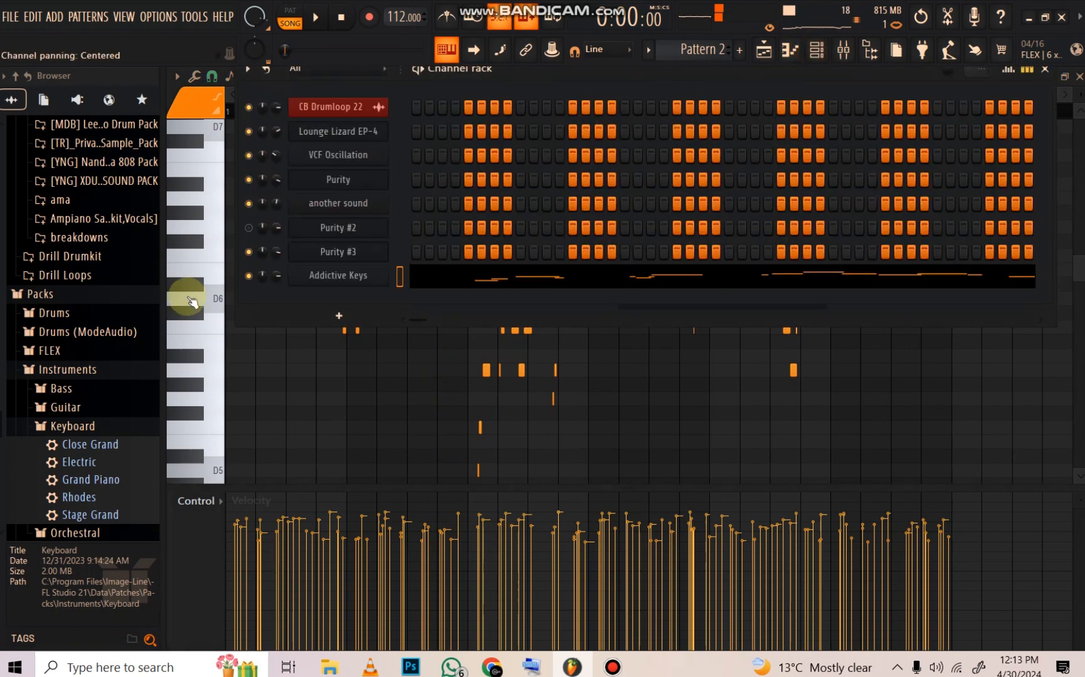
pyautogui.click(331, 286)
pyautogui.click(282, 220)
pyautogui.click(346, 249)
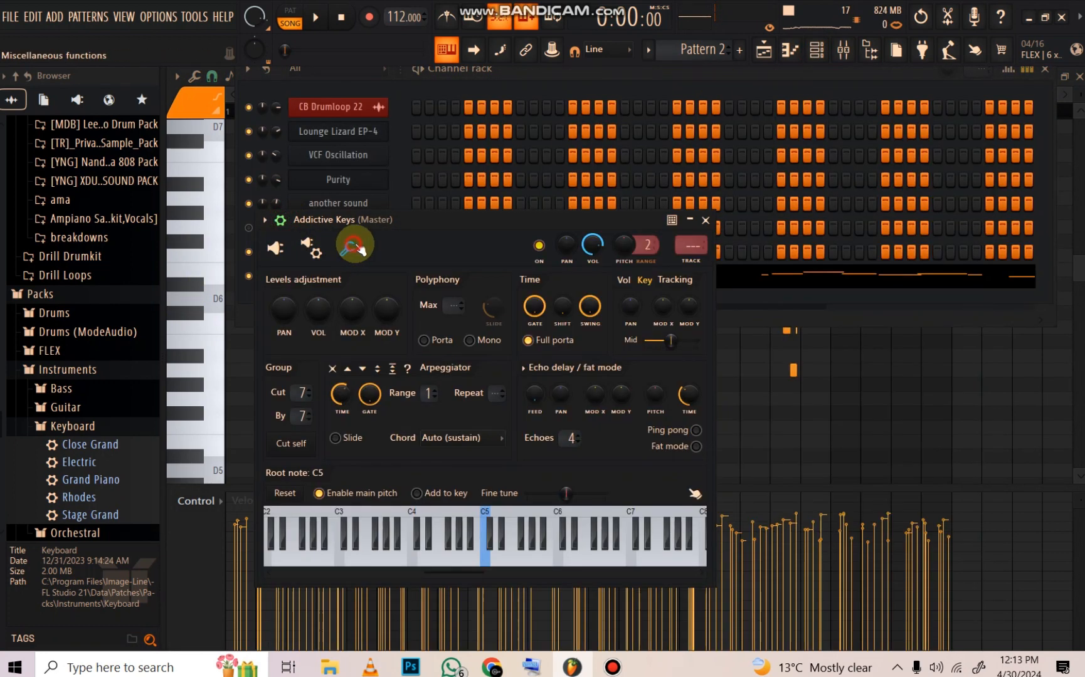
pyautogui.click(685, 268)
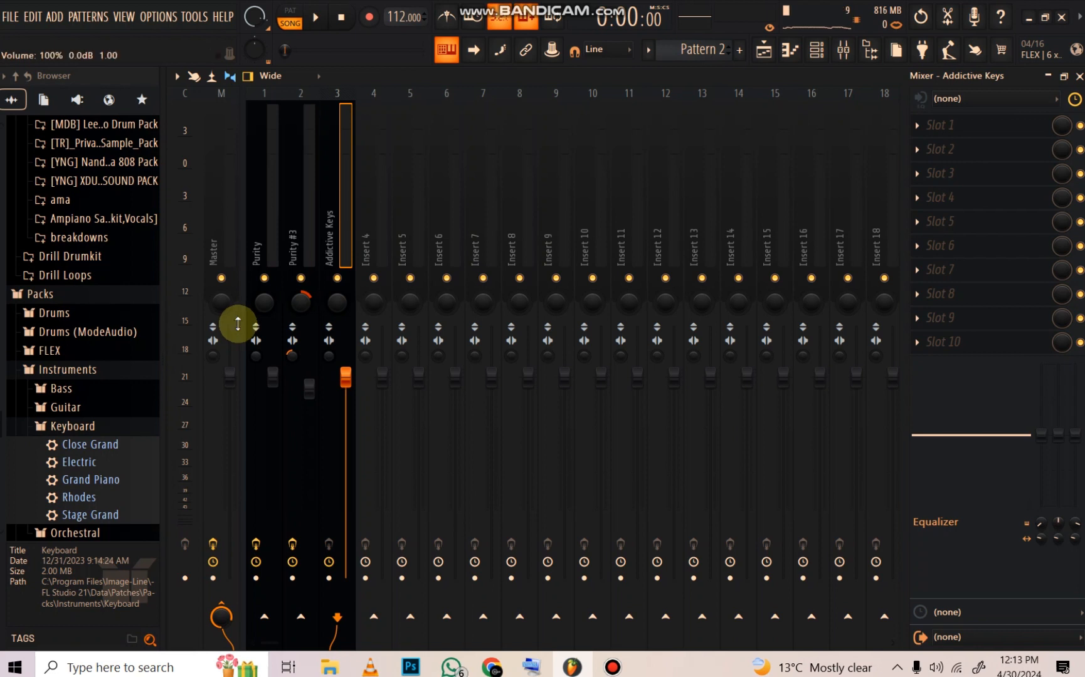
# Step: Add Fruity Reeverb 2 with the Cathedral preset to the Addictive Keys track's first slot, at a mix level of about 42%
pyautogui.click(940, 125)
pyautogui.click(610, 183)
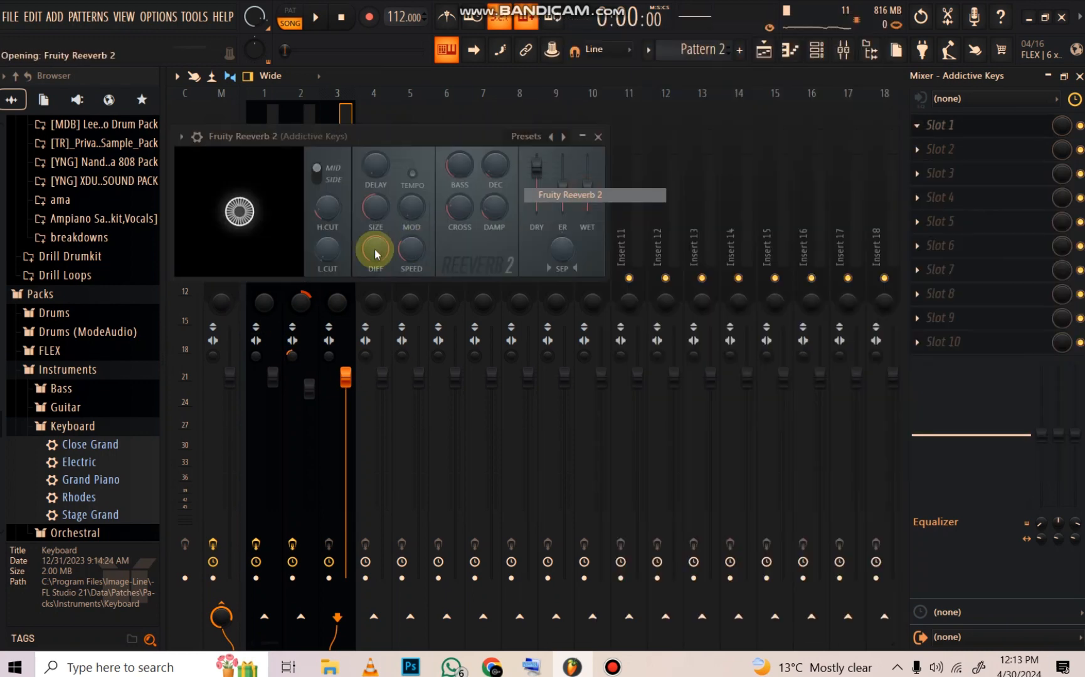
pyautogui.click(515, 137)
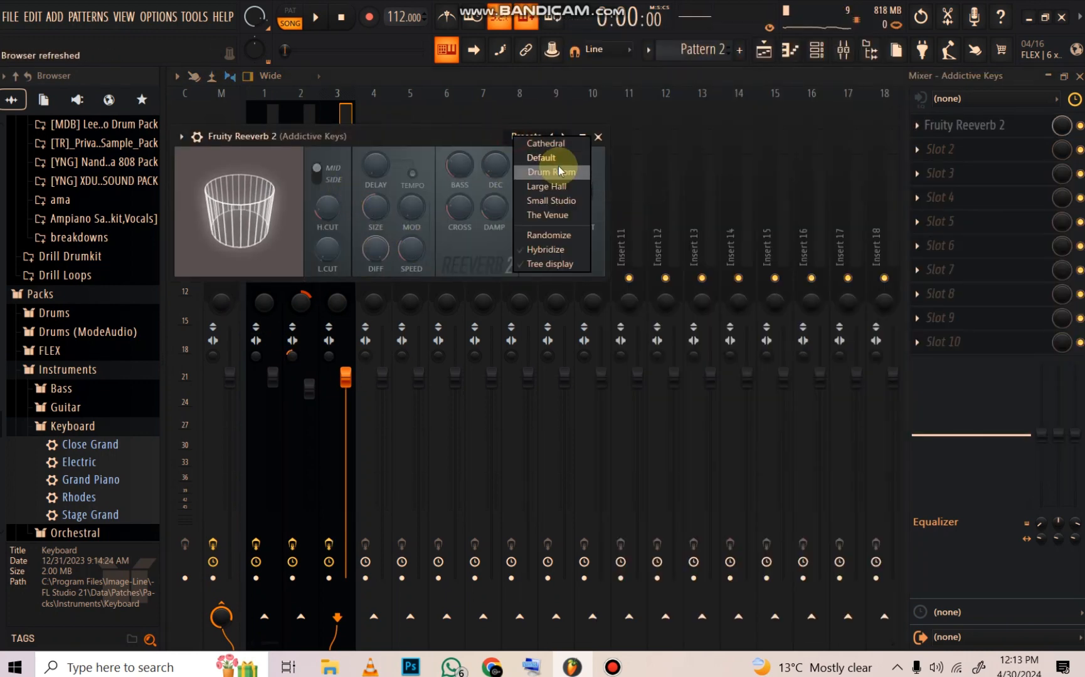
pyautogui.click(547, 144)
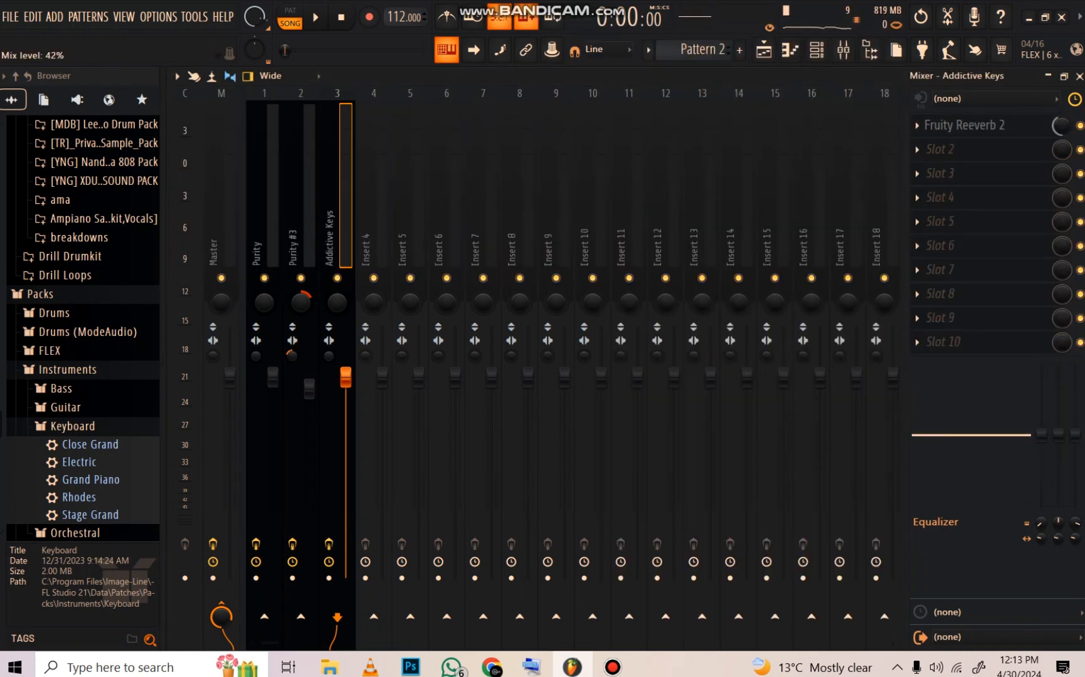
# Step: Add Fruity Parametric EQ 2 in slot 2 and cut the highs, with band 7 at -18 dB near 3493 Hz and bands 5 and 6 lowered
pyautogui.click(968, 150)
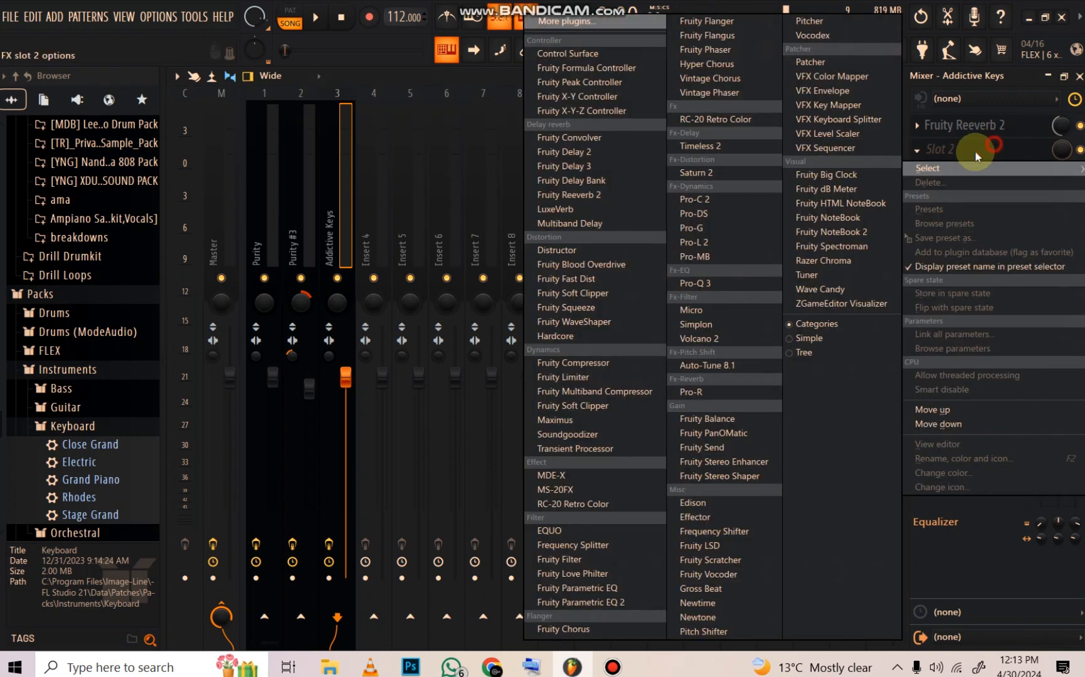
pyautogui.click(618, 596)
pyautogui.moveTo(540, 294); pyautogui.dragTo(560, 390)
pyautogui.moveTo(494, 294); pyautogui.dragTo(498, 390)
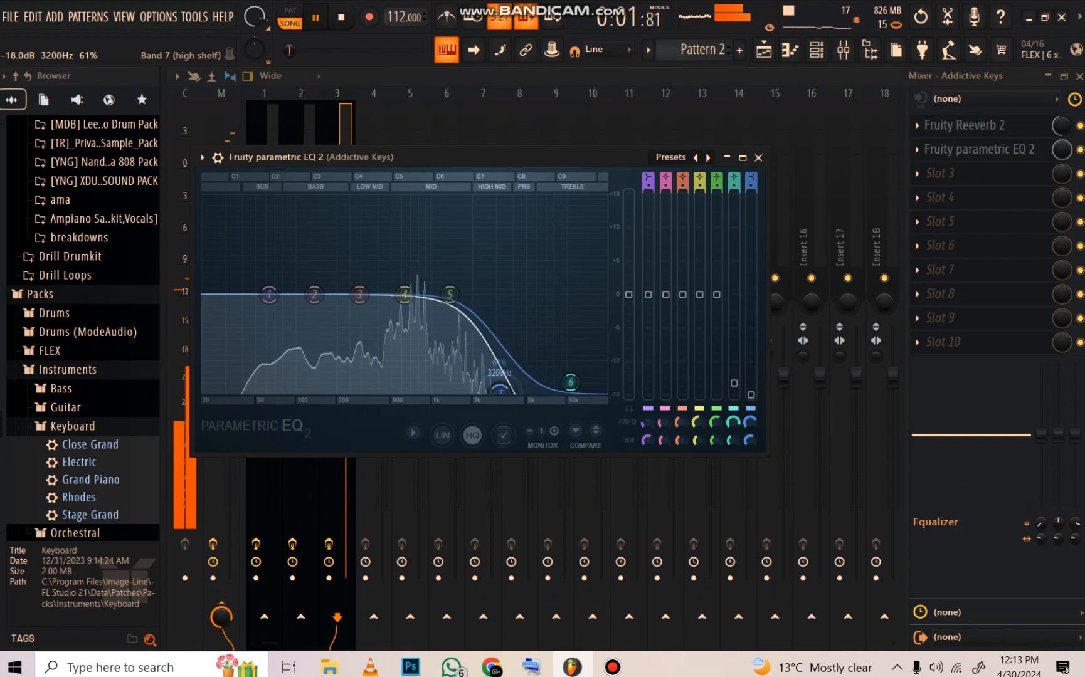
pyautogui.moveTo(587, 387); pyautogui.dragTo(520, 390)
pyautogui.moveTo(449, 294); pyautogui.dragTo(475, 326)
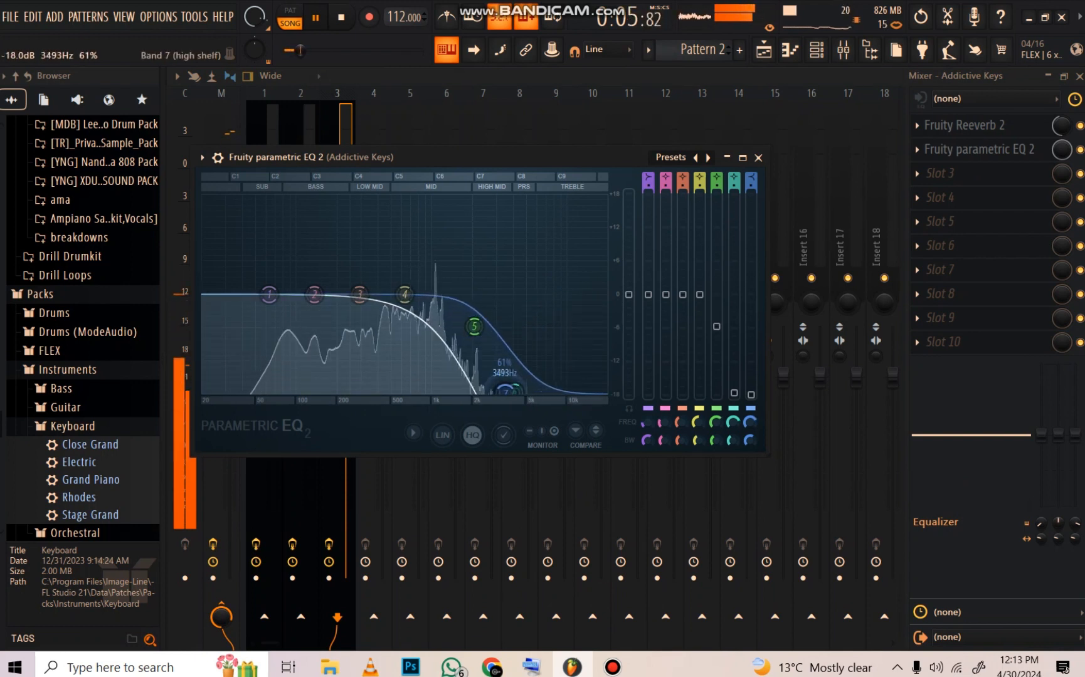
# Step: Cut the lows with band 1 at -18 dB near 93 Hz and band 2 lowered, and raise the Addictive Keys track volume to about 102%
pyautogui.click(321, 322)
pyautogui.moveTo(269, 294); pyautogui.dragTo(287, 391)
pyautogui.moveTo(310, 296); pyautogui.dragTo(288, 340)
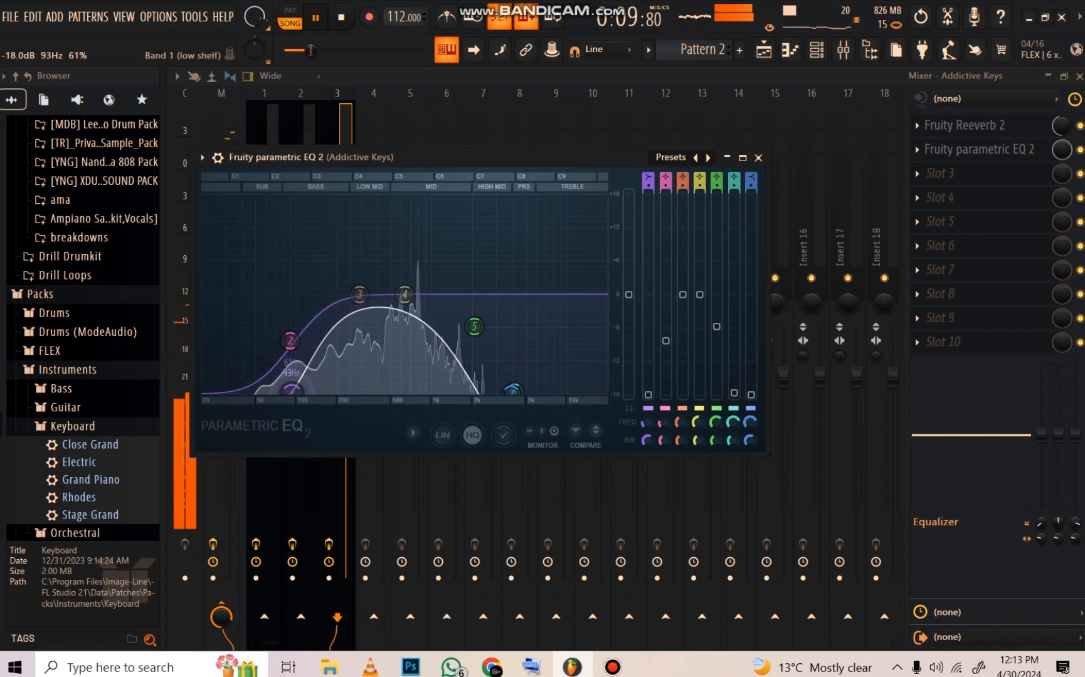
pyautogui.click(666, 285)
pyautogui.click(756, 161)
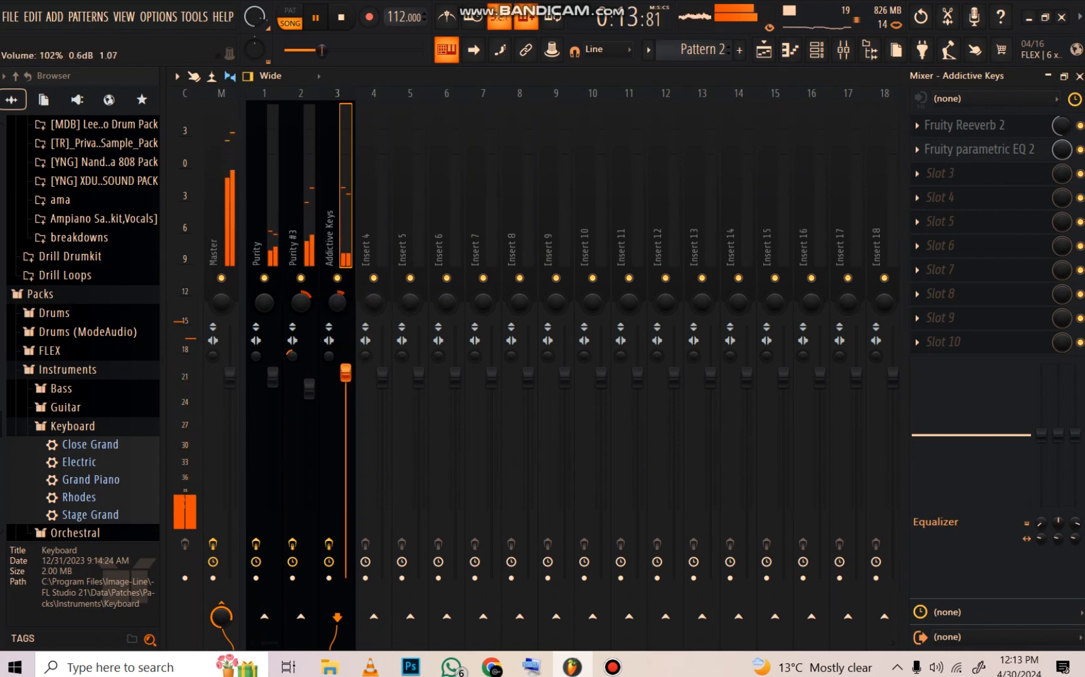
# Step: Reopen the Addictive Keys parametric equalizer and readjust its high-frequency cut
pyautogui.click(997, 154)
pyautogui.click(997, 153)
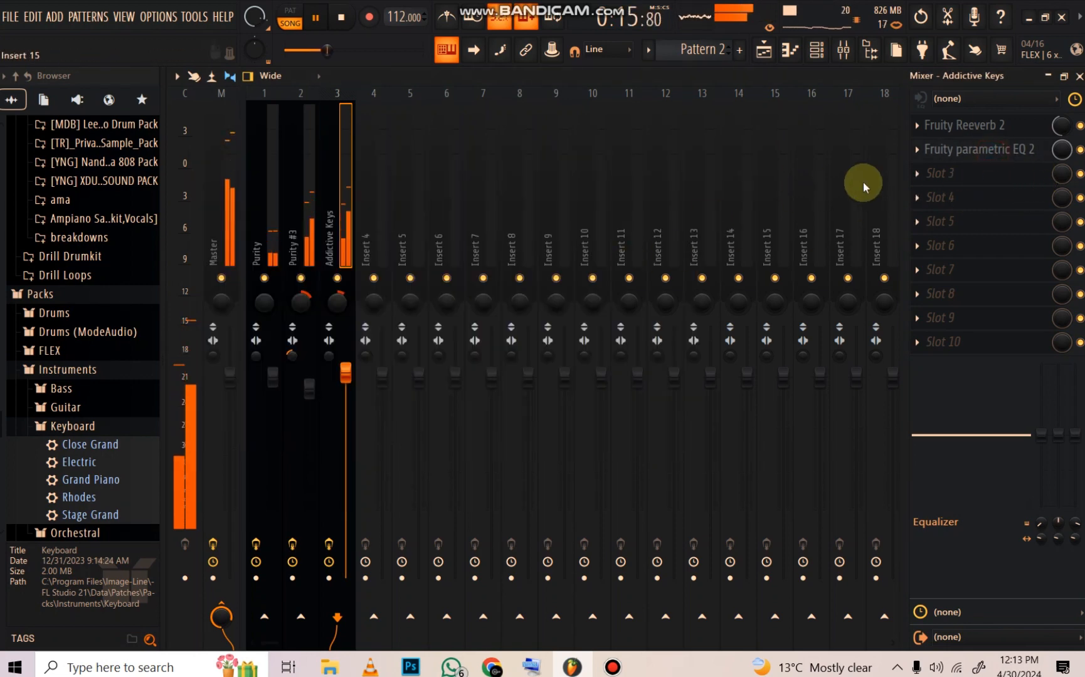
pyautogui.click(968, 162)
pyautogui.moveTo(515, 355); pyautogui.dragTo(515, 382)
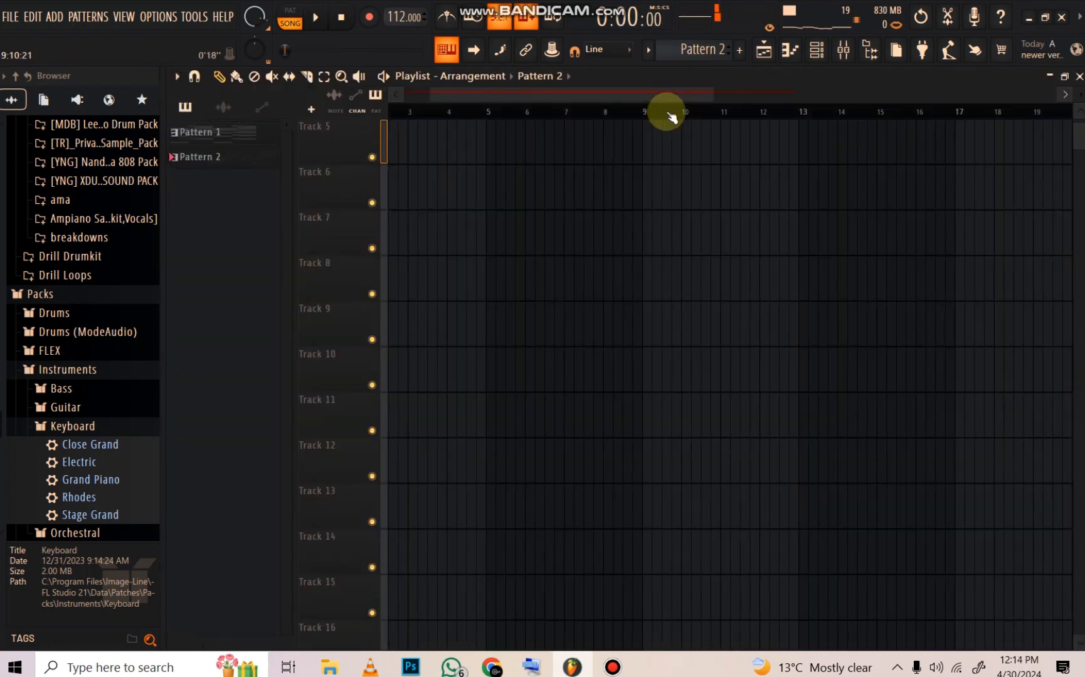
# Step: Add a Morphine synthesizer channel to the channel rack in Pattern 1
pyautogui.scroll(-3, 666, 112)
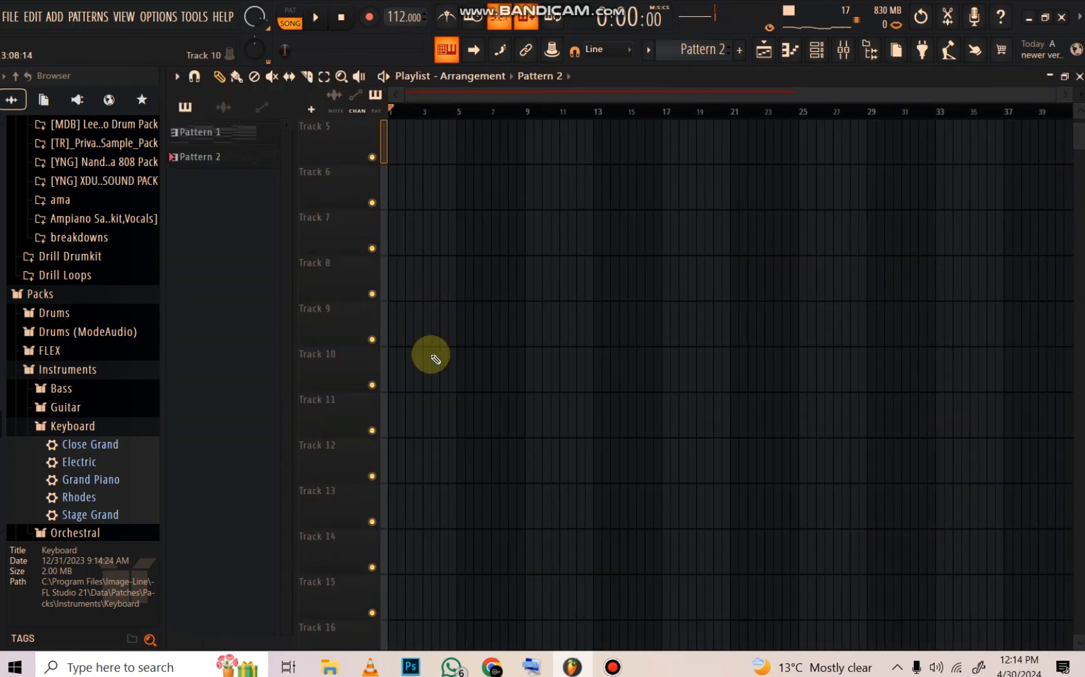
pyautogui.scroll(4, 433, 357)
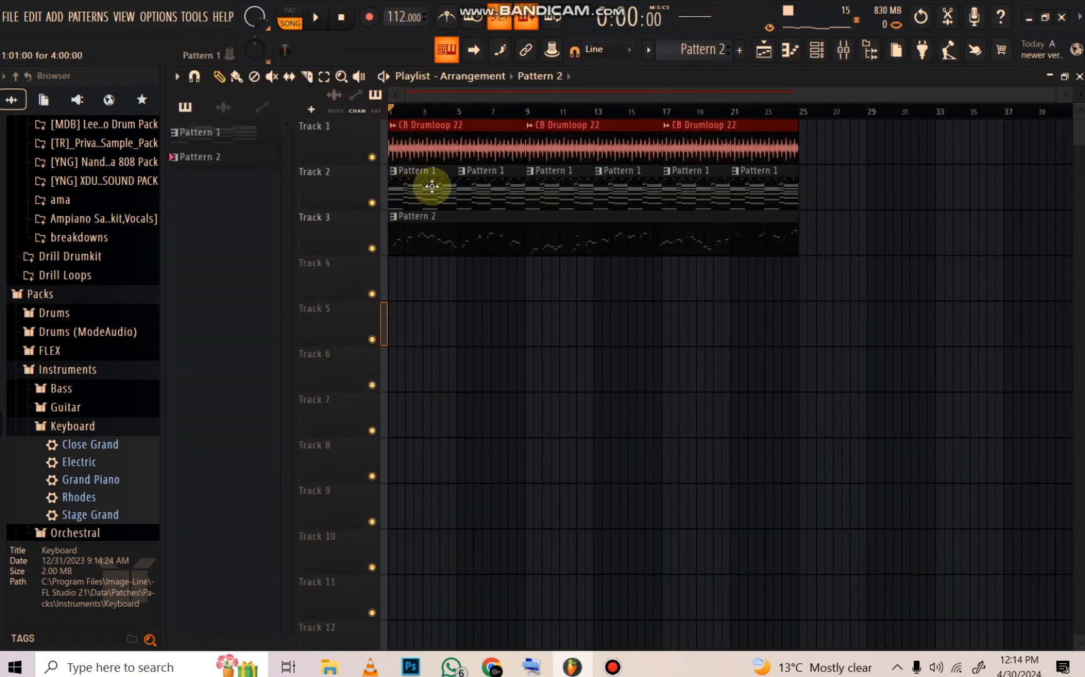
pyautogui.click(816, 49)
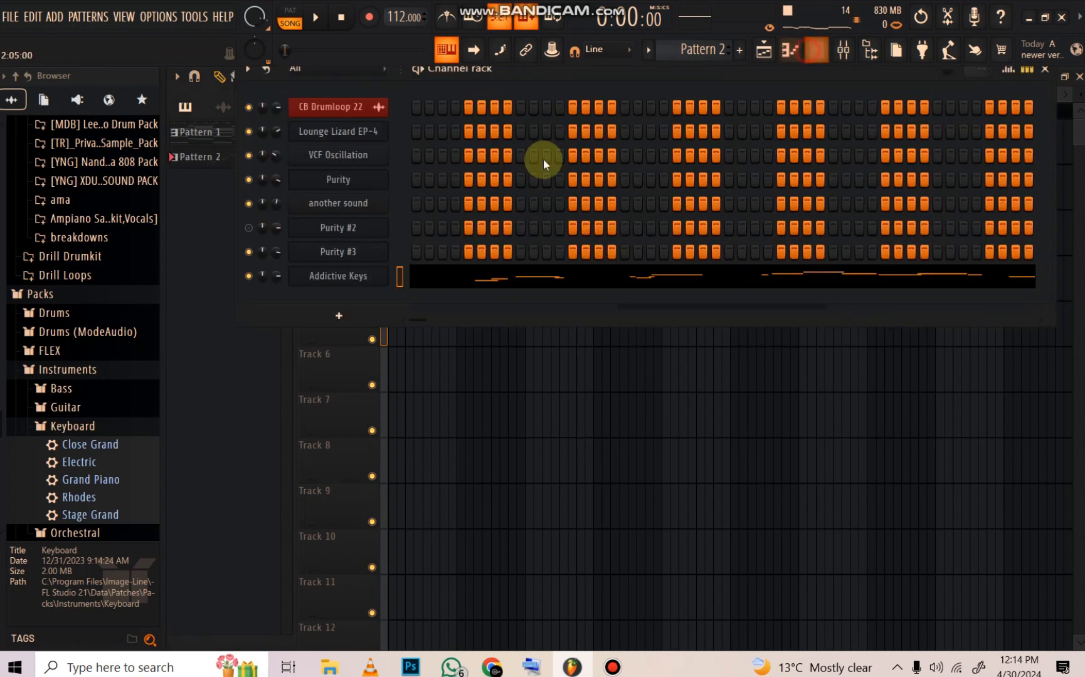
pyautogui.scroll(1, 702, 57)
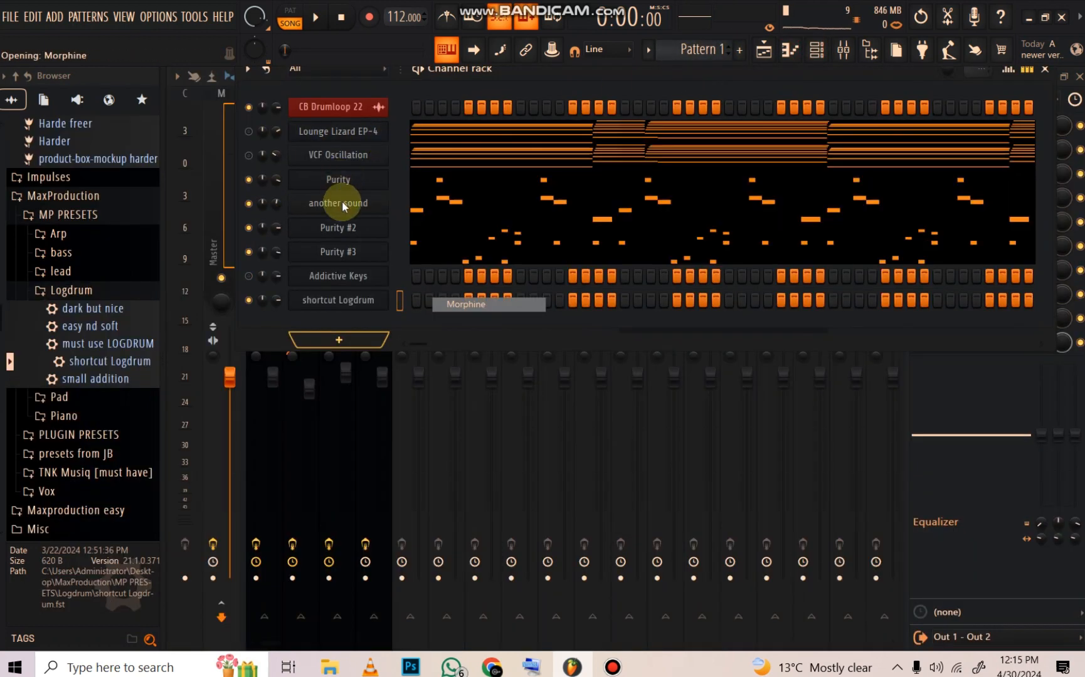
pyautogui.click(342, 201)
pyautogui.moveTo(371, 261); pyautogui.dragTo(293, 25)
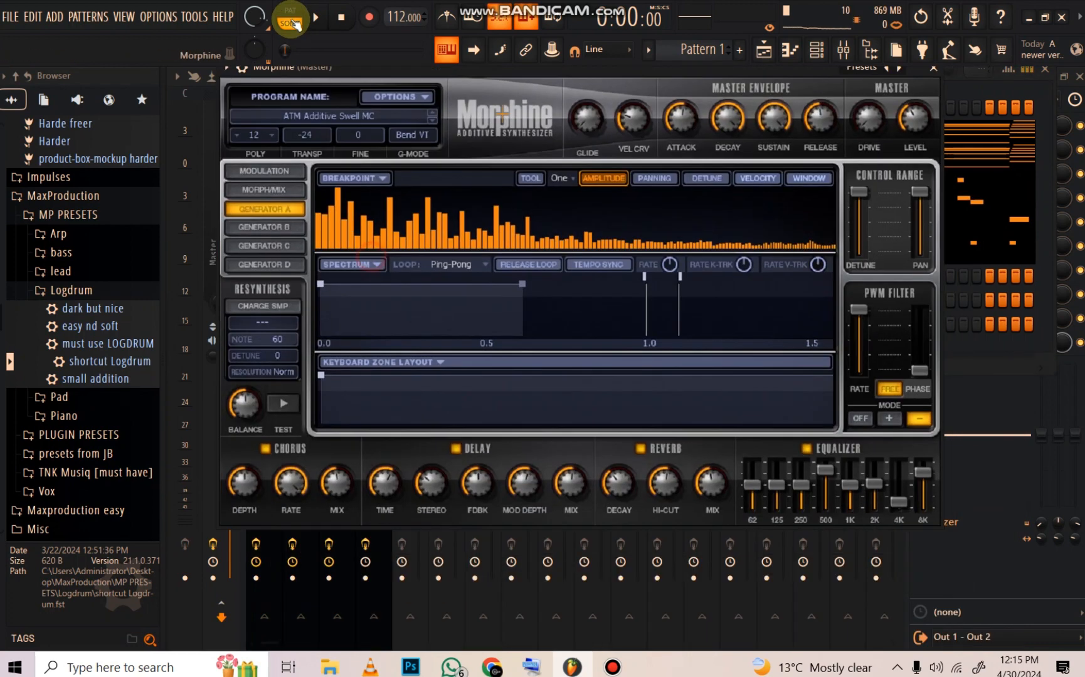
# Step: Load the BAS Smoothy MC preset from Morphine's Bass bank and raise the master level to about 6.1 dB
pyautogui.click(283, 117)
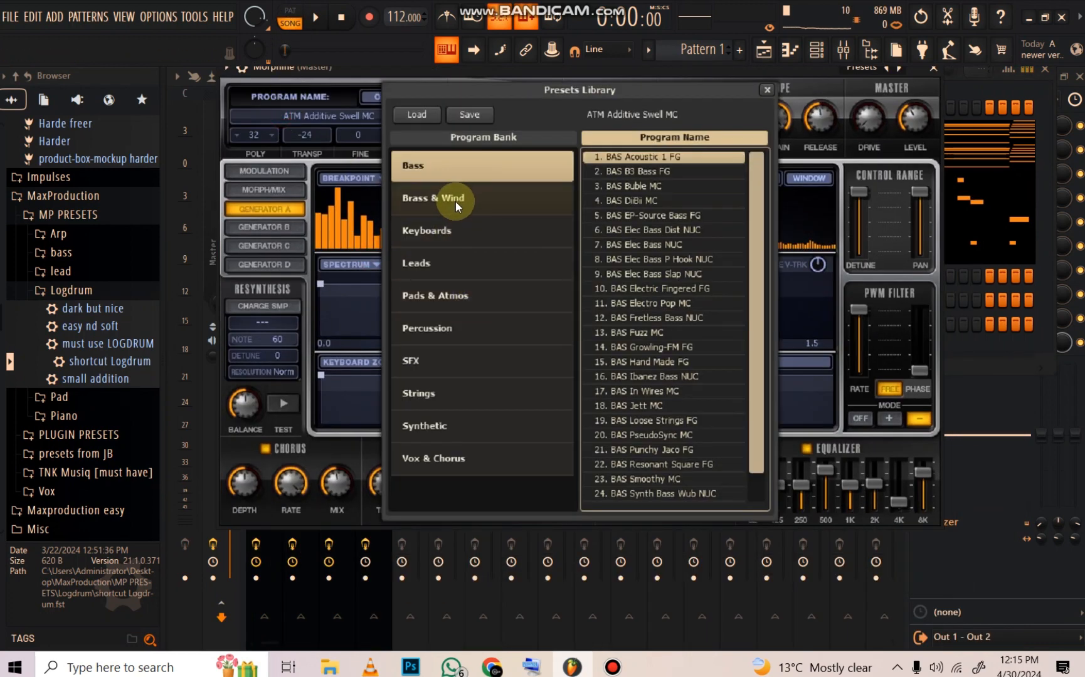
pyautogui.click(662, 479)
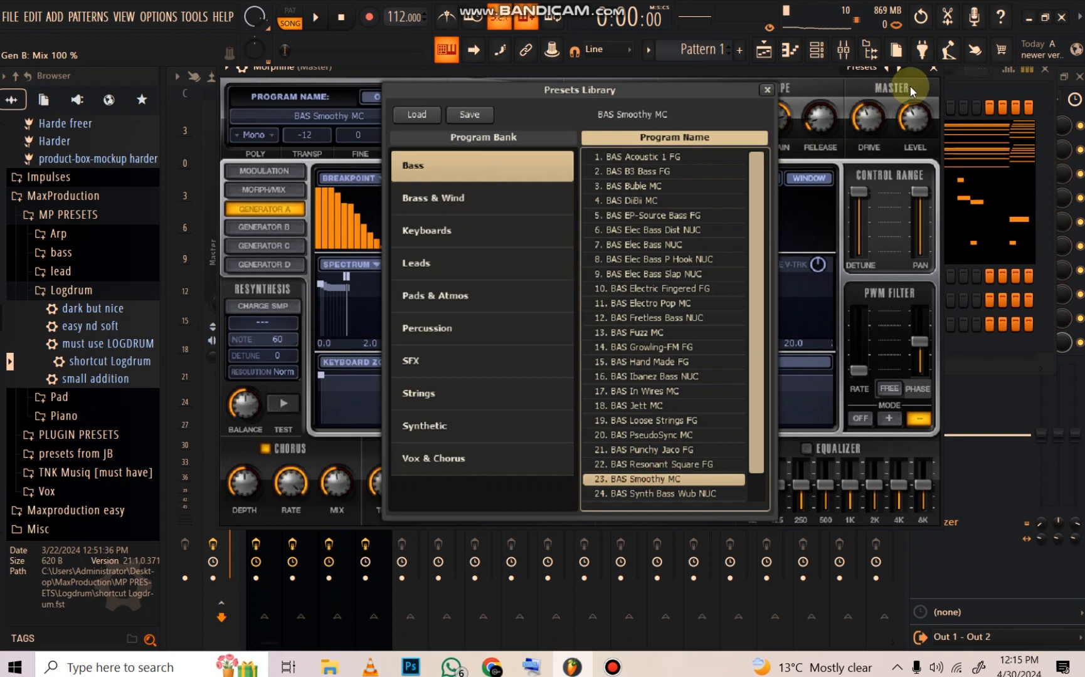
pyautogui.click(844, 91)
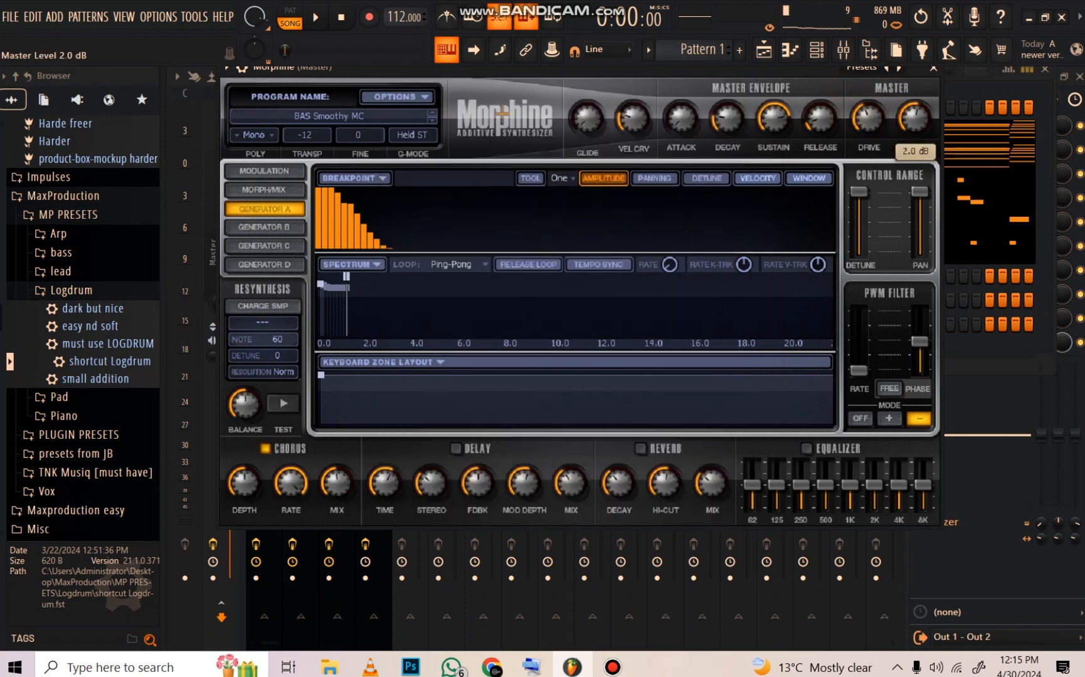
pyautogui.scroll(2, 916, 116)
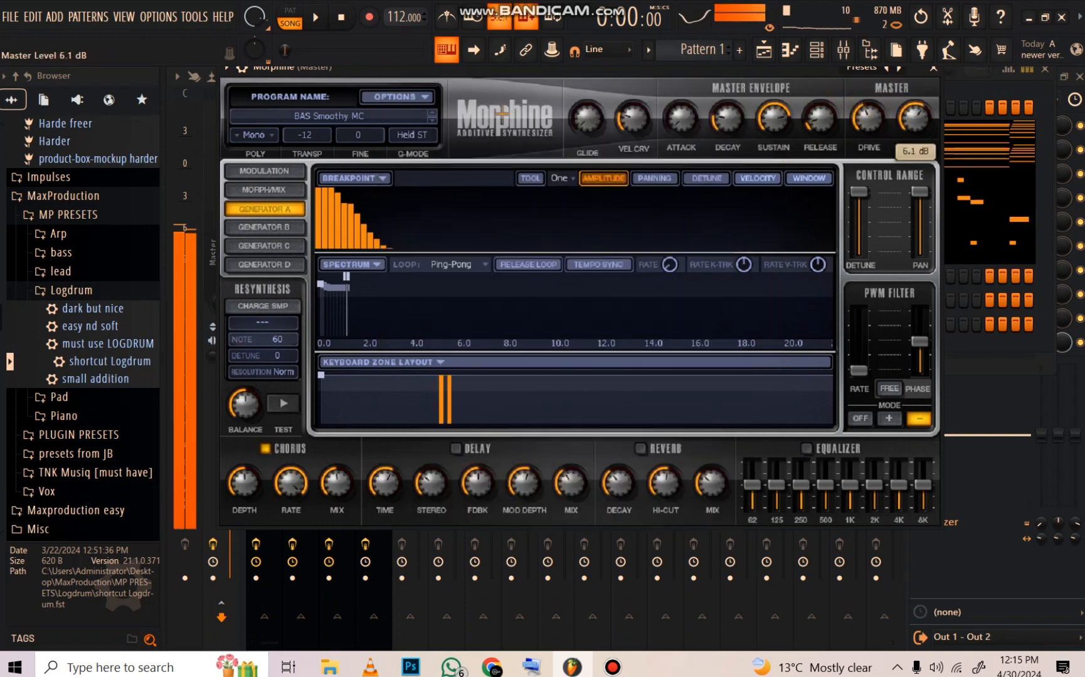
# Step: Place short Morphine bass notes D4, A#3 and A3 at the starts of the lowest chord notes in bars 1 and 2
pyautogui.click(804, 47)
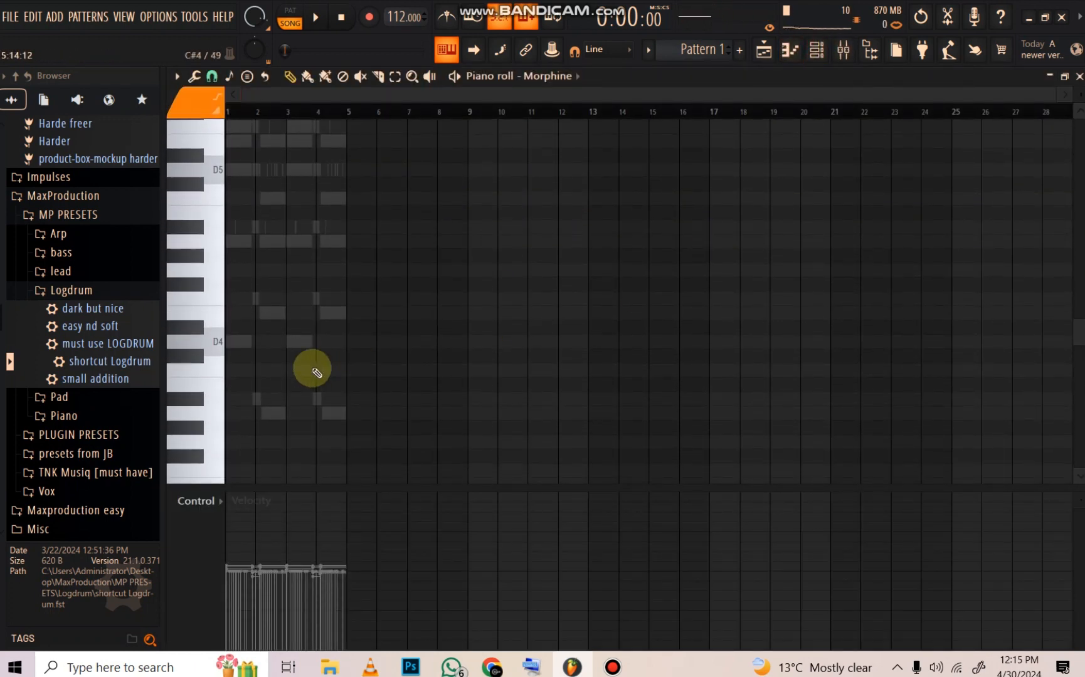
pyautogui.moveTo(1051, 101); pyautogui.dragTo(473, 95)
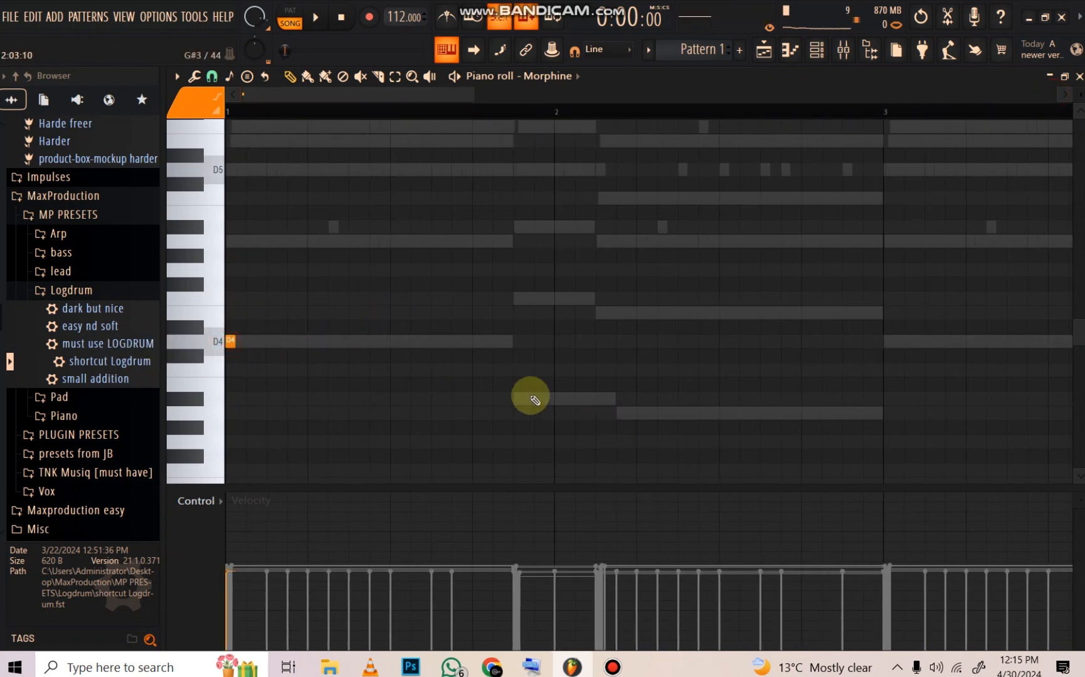
pyautogui.press('space')
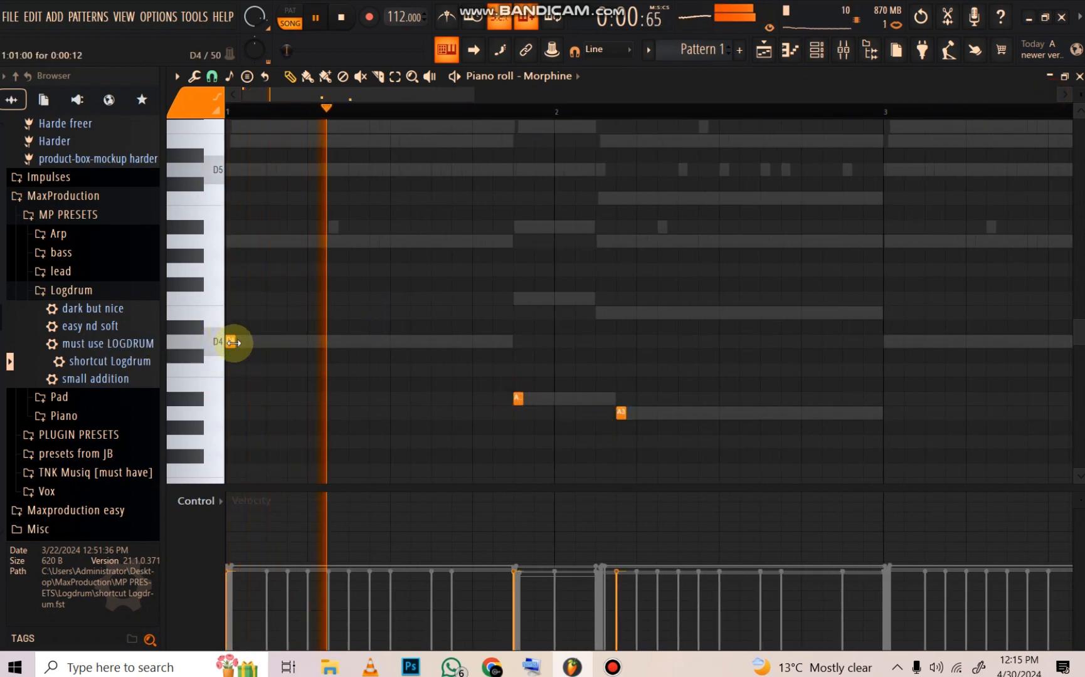
# Step: Lengthen the D4 bass note to about nine and a half steps and play it back
pyautogui.moveTo(234, 343); pyautogui.dragTo(428, 361)
pyautogui.press('space')
pyautogui.press('space')
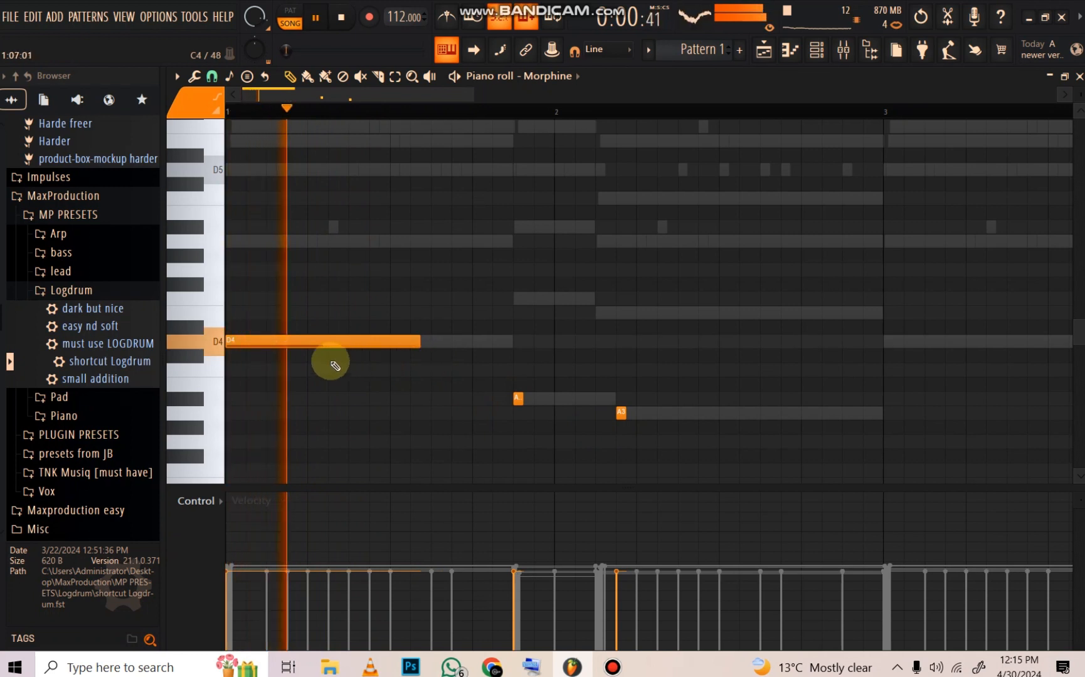
pyautogui.press('space')
# Step: Move the first bass note down an octave to D3 and extend it to about ten steps
pyautogui.moveTo(313, 348); pyautogui.dragTo(246, 323)
pyautogui.press('space')
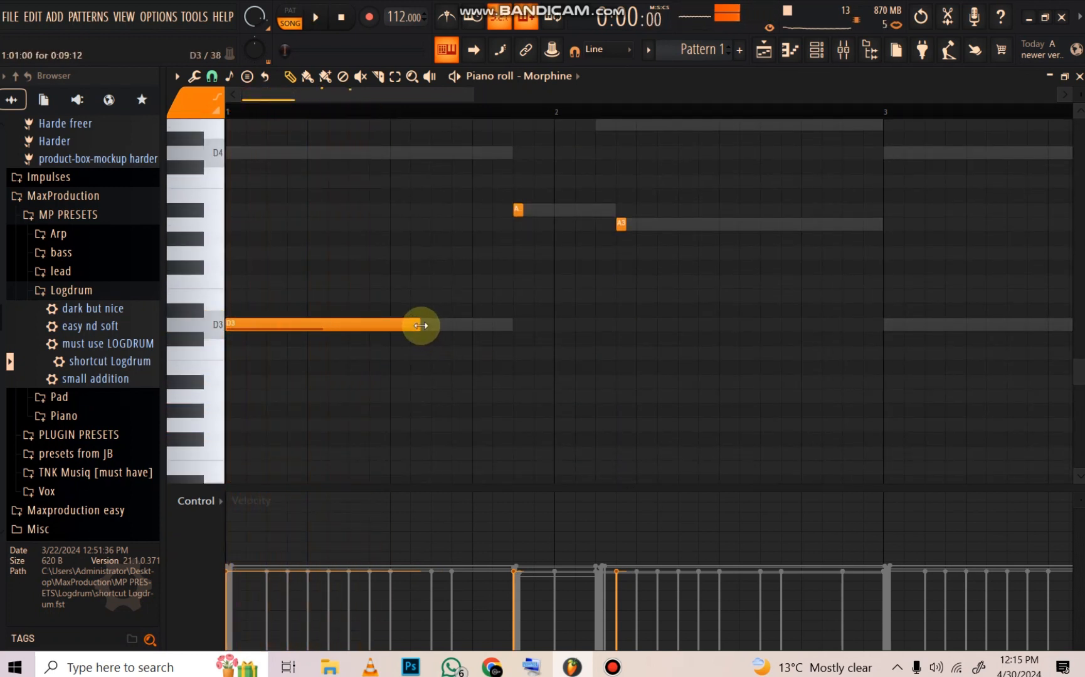
pyautogui.moveTo(421, 329); pyautogui.dragTo(448, 335)
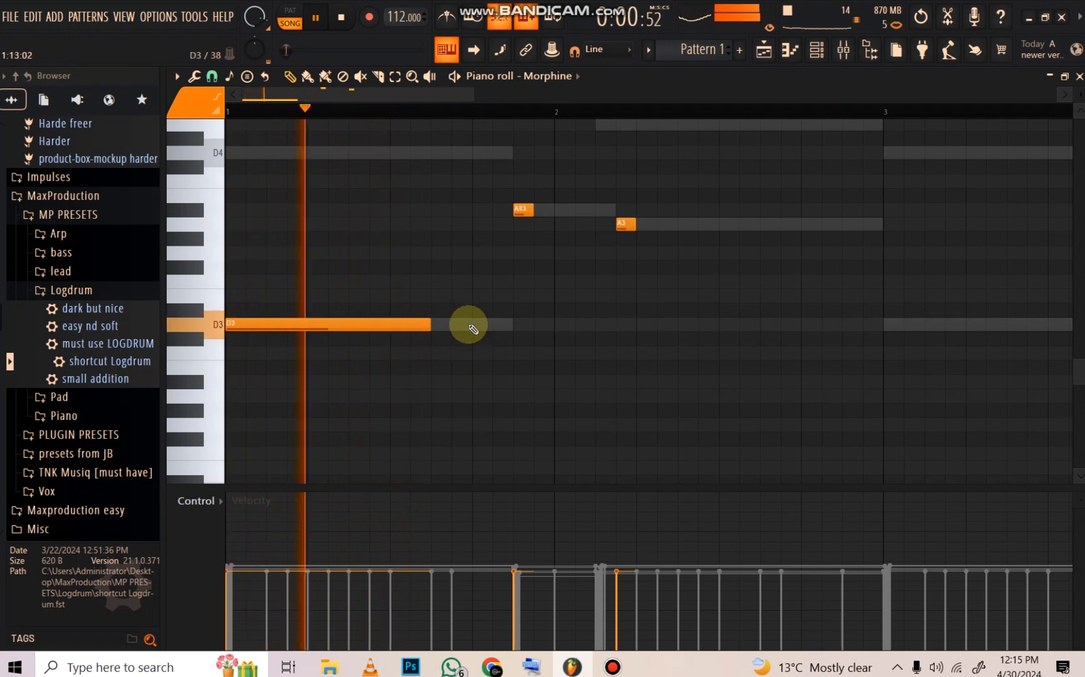
# Step: Add a half-step D3 after the long D3 in bar 1, and a half-step A#3 one step after it
pyautogui.click(453, 324)
pyautogui.click(657, 324)
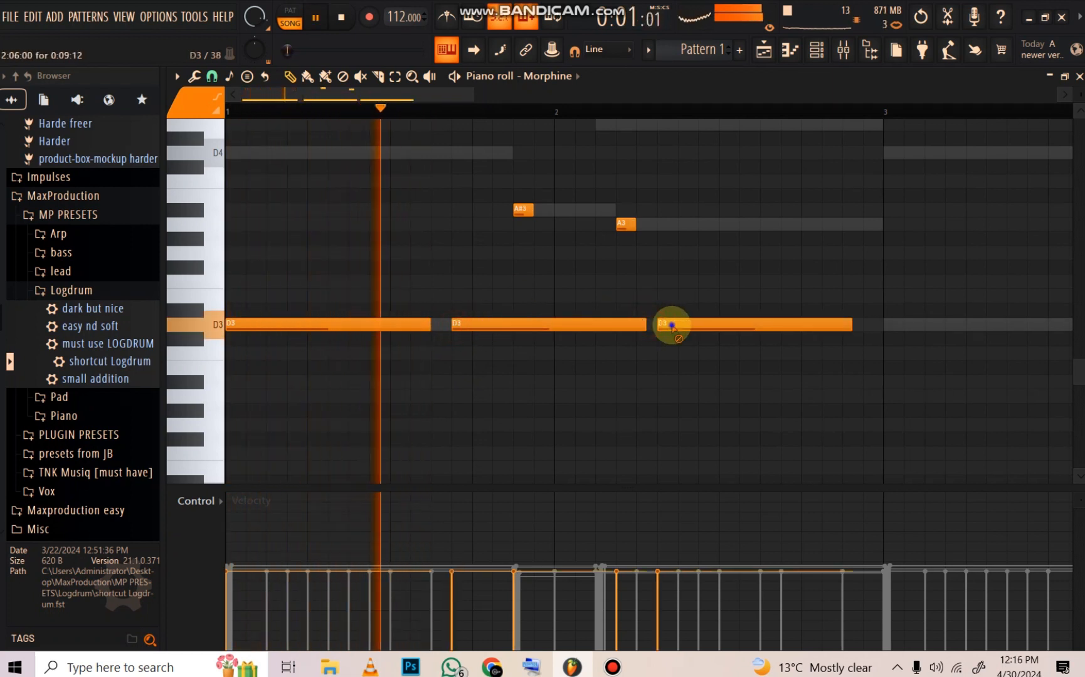
pyautogui.rightClick(669, 326)
pyautogui.moveTo(647, 325); pyautogui.dragTo(139, 286)
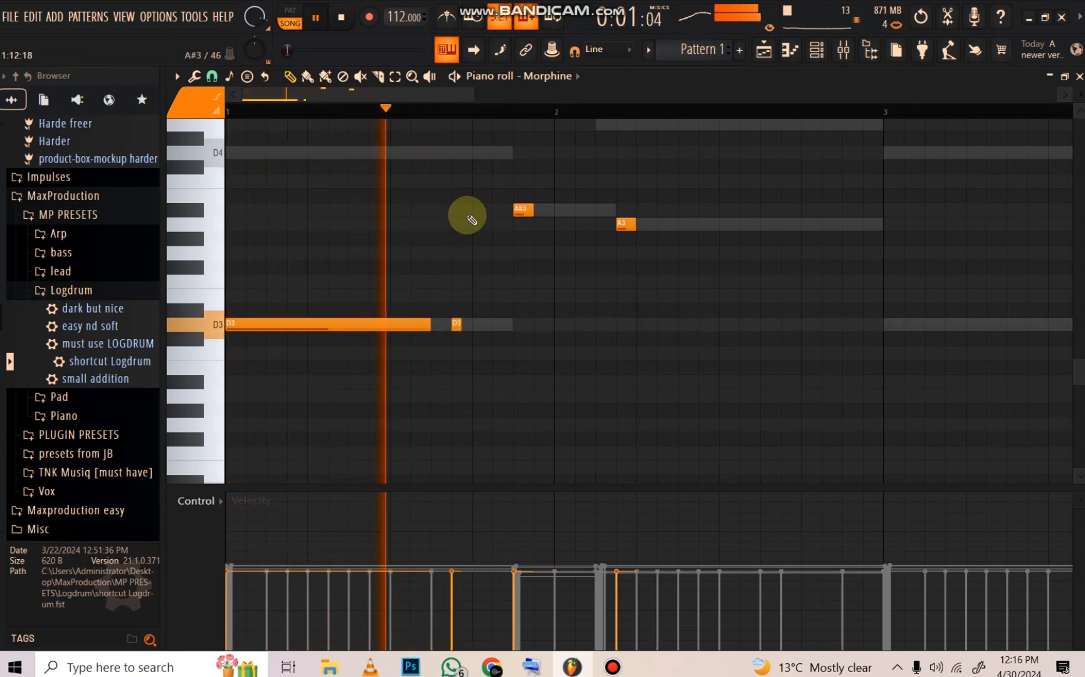
pyautogui.click(477, 210)
# Step: Replace the existing A3 with three half-step A3 notes spaced three steps apart, starting on the second step of bar 2
pyautogui.rightClick(646, 223)
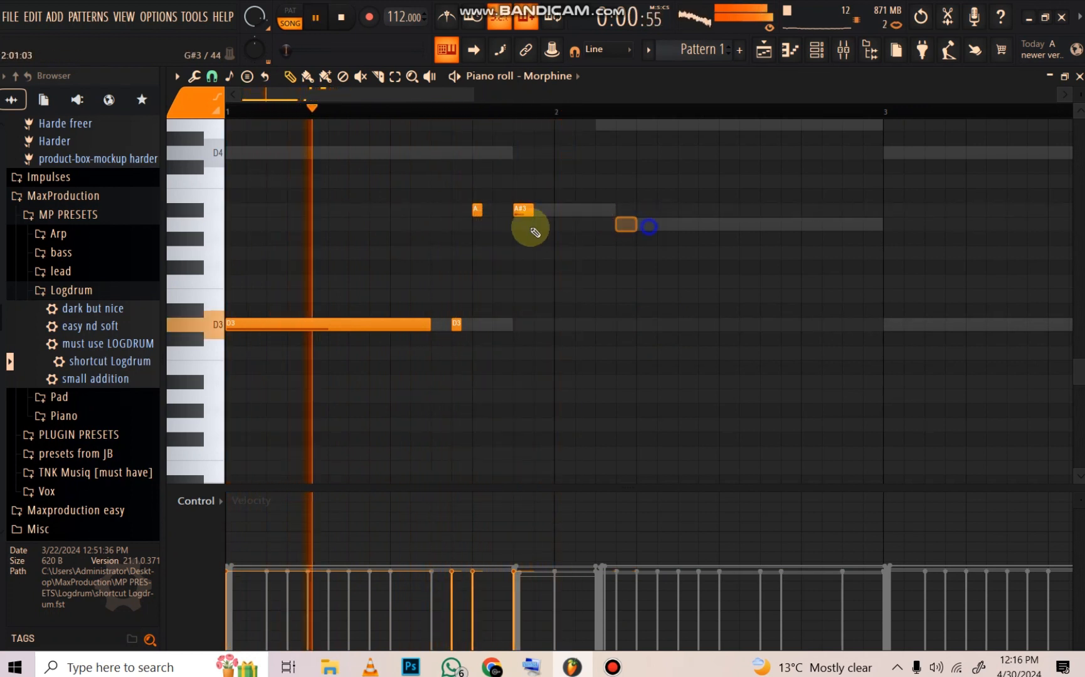
pyautogui.click(576, 226)
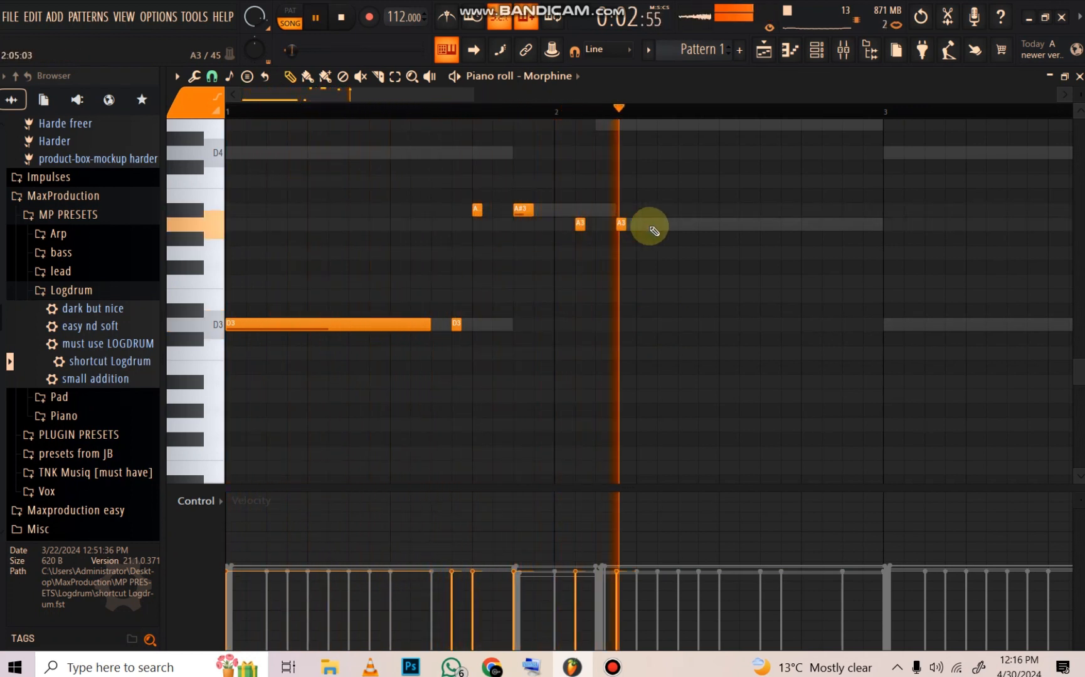
pyautogui.click(637, 225)
pyautogui.moveTo(635, 225)
pyautogui.mouseDown()
pyautogui.moveTo(597, 225)
pyautogui.moveTo(646, 225)
pyautogui.mouseUp()
pyautogui.click(682, 226)
pyautogui.rightClick(684, 225)
pyautogui.scroll(1, 711, 266)
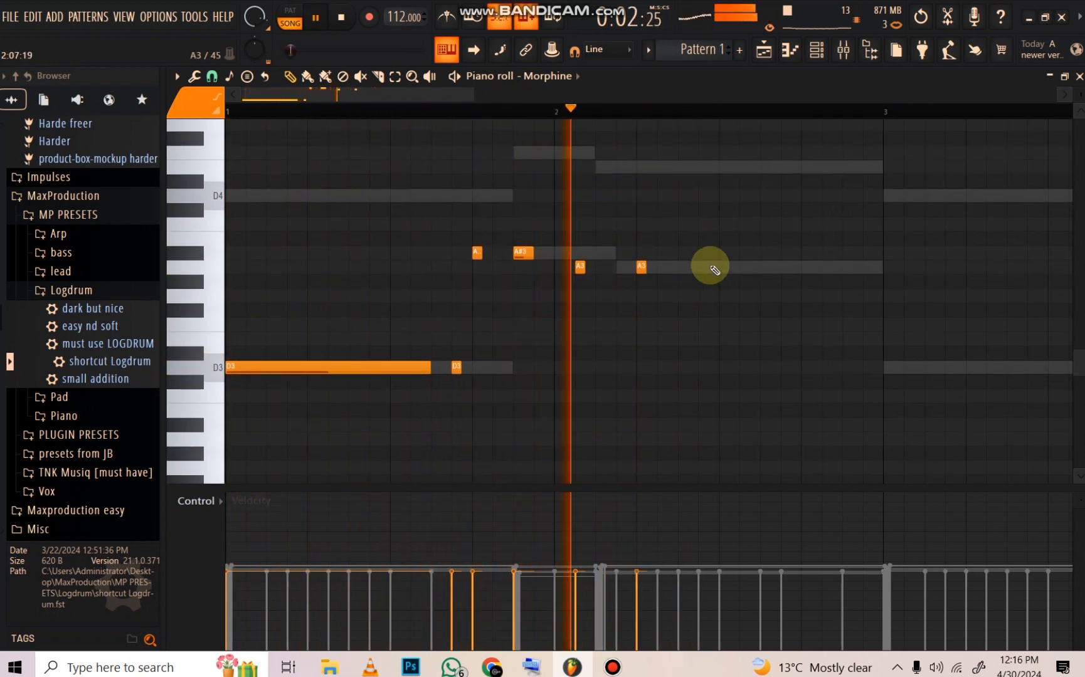
pyautogui.click(703, 266)
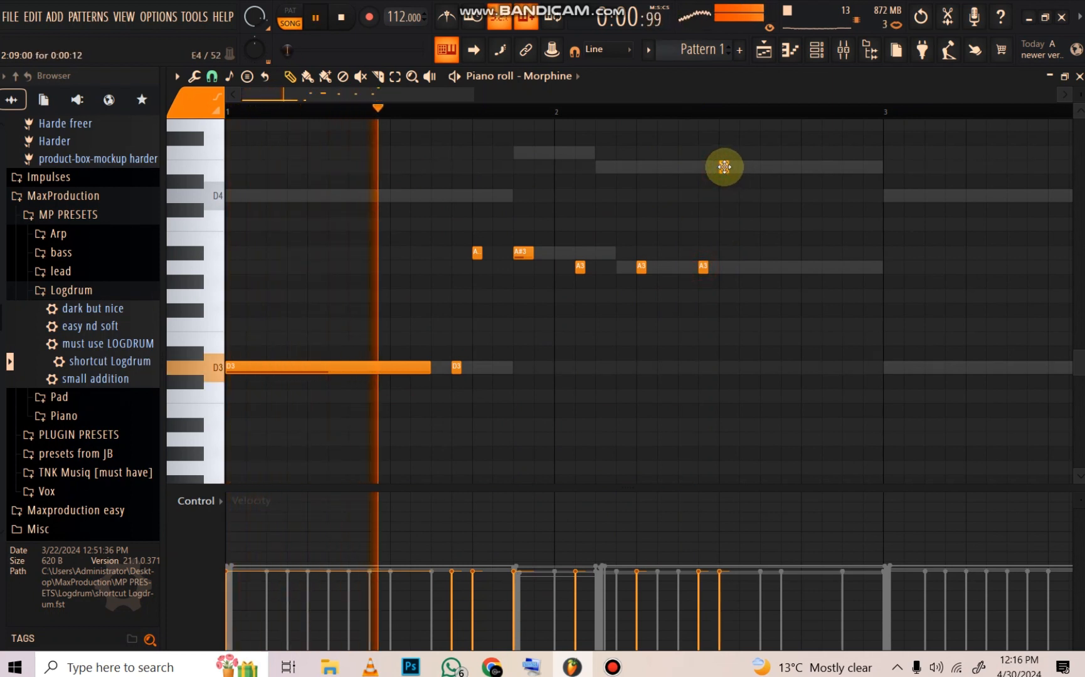
# Step: Replace the E4 with a D4 in the middle of bar 2 and extend it to about seven and a half steps
pyautogui.scroll(1, 719, 194)
pyautogui.rightClick(722, 212)
pyautogui.click(726, 239)
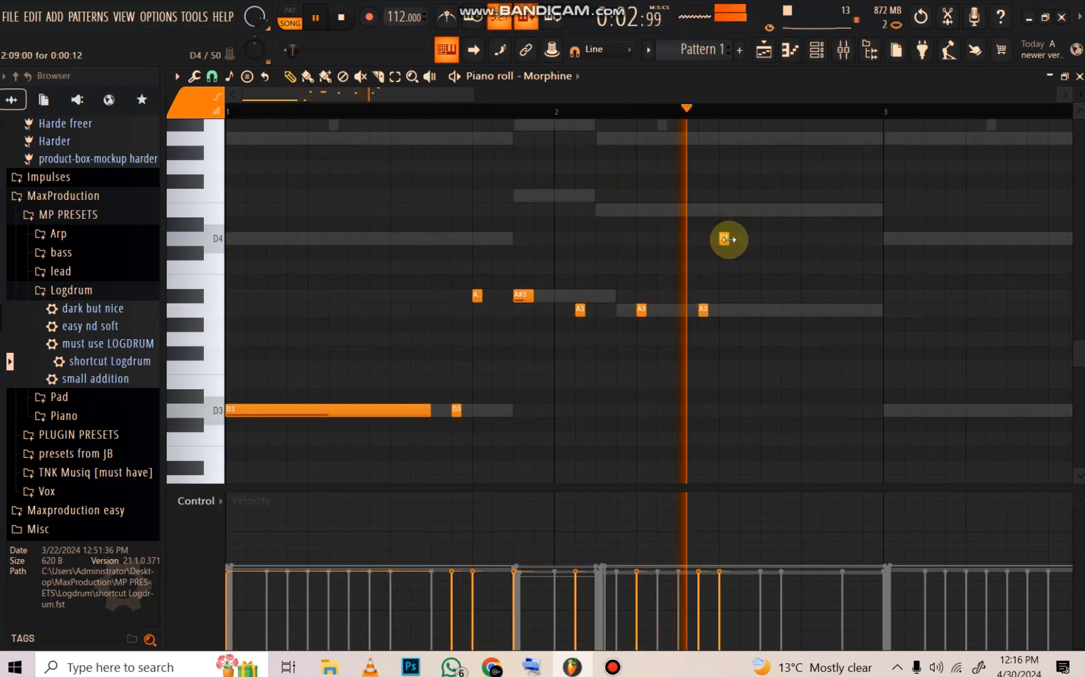
pyautogui.moveTo(727, 239); pyautogui.dragTo(881, 256)
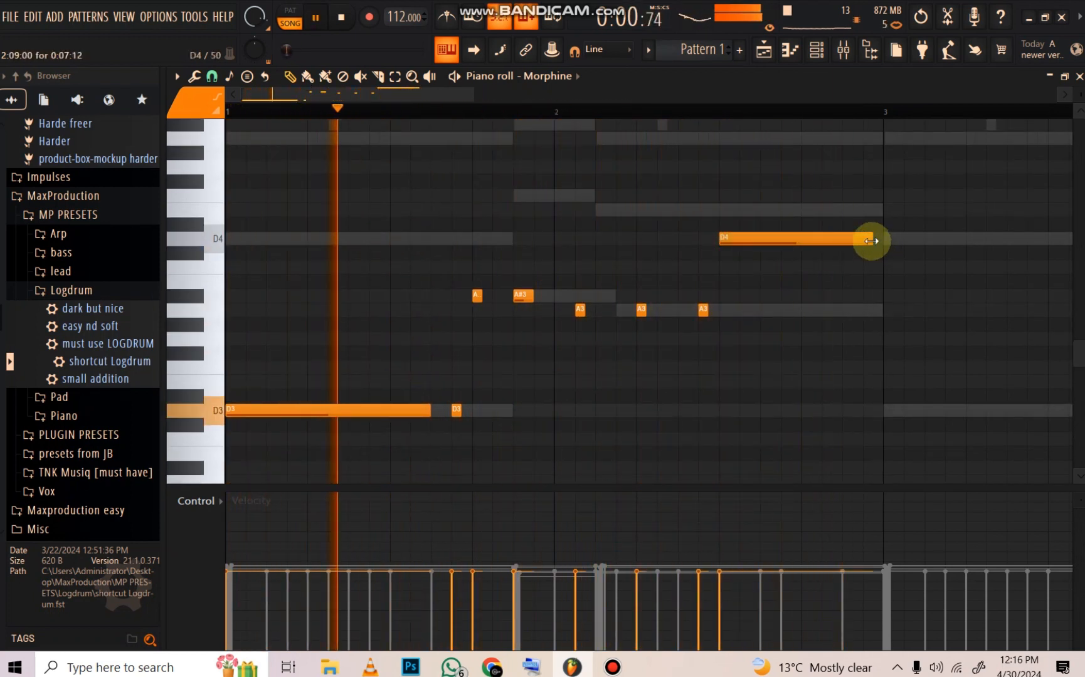
# Step: Apply the Articulator to the bass notes so each one extends to the start of the following note
pyautogui.hotkey('ctrl', 'l')
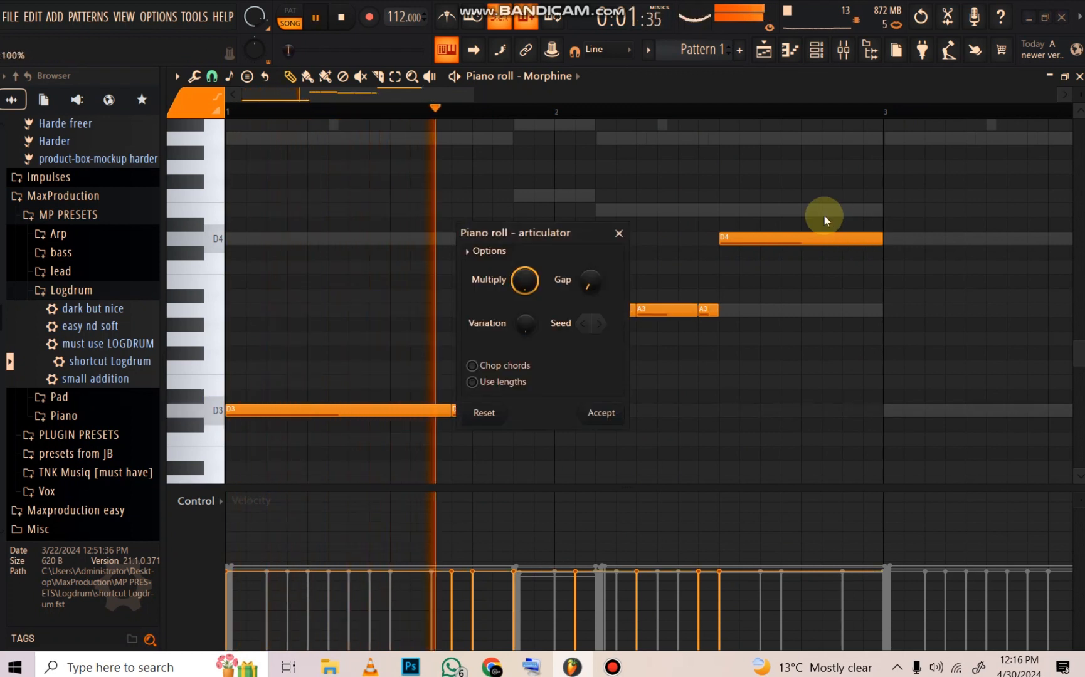
pyautogui.press('Return')
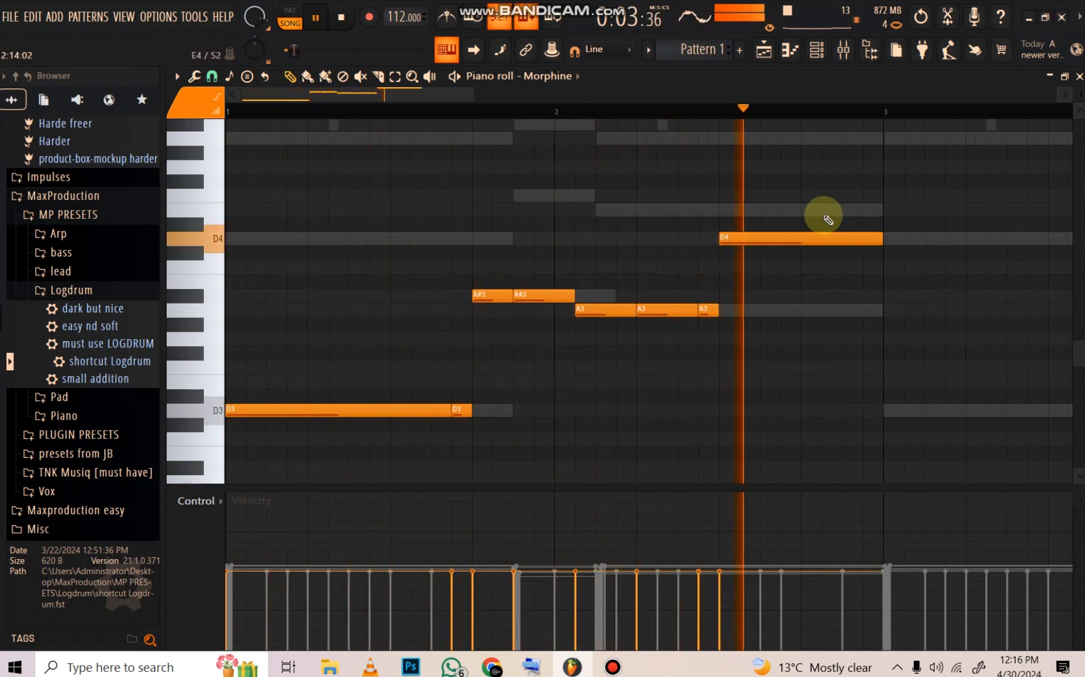
pyautogui.press('space')
# Step: Duplicate the phrase into bars 3 and 4, and reduce bar 3's ending to a one-step D3 followed by a one-step A#3
pyautogui.press('space')
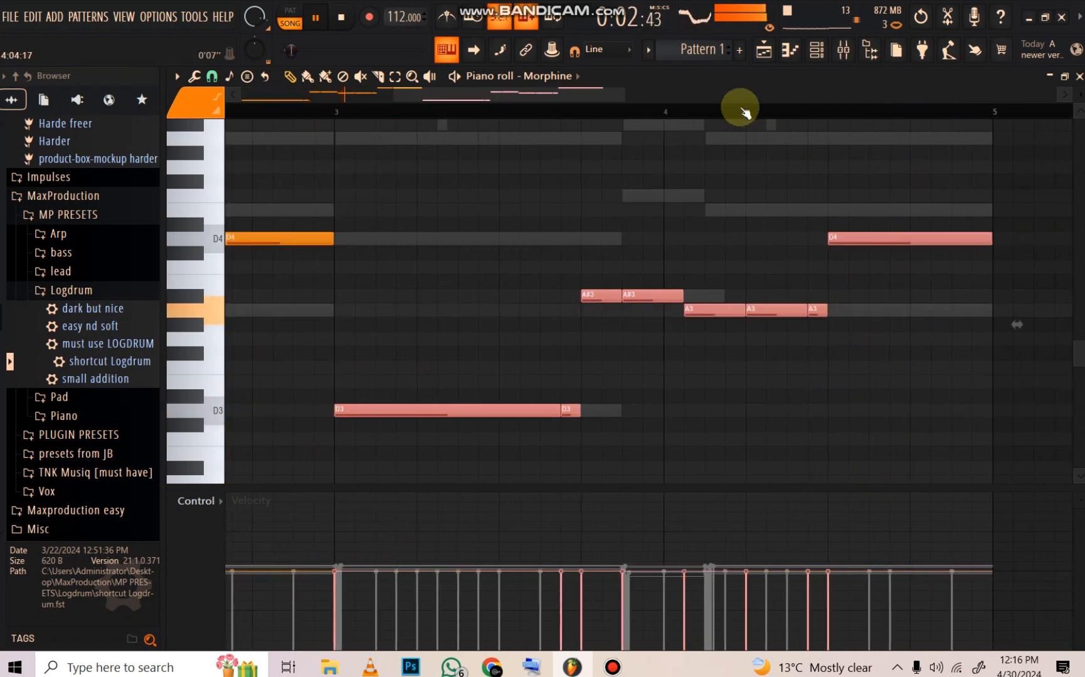
pyautogui.scroll(-2, 741, 109)
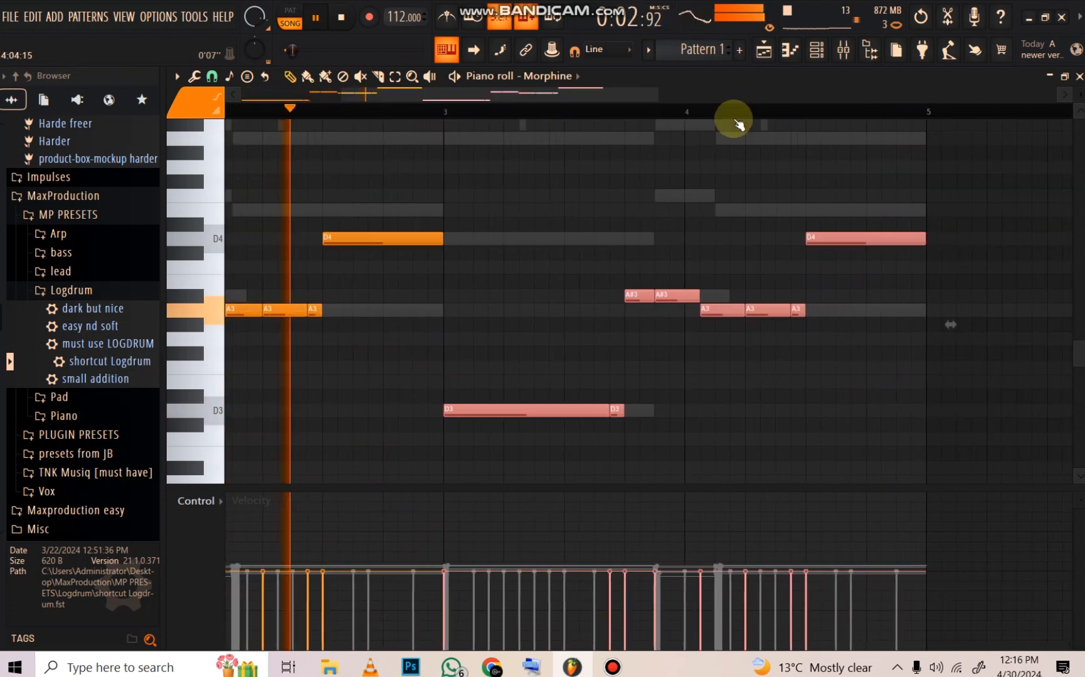
pyautogui.rightClick(616, 414)
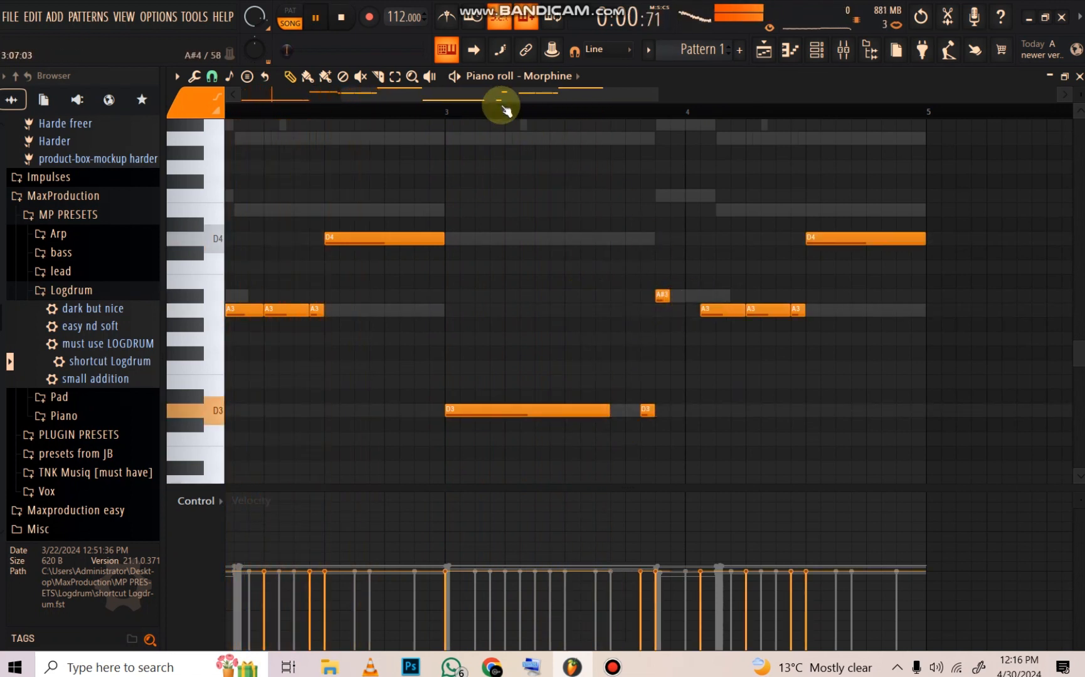
# Step: In bar 4, remove the last short A3 and split the D4 into a short D4, a short E4 and a D4 ending the bar
pyautogui.scroll(-3, 505, 110)
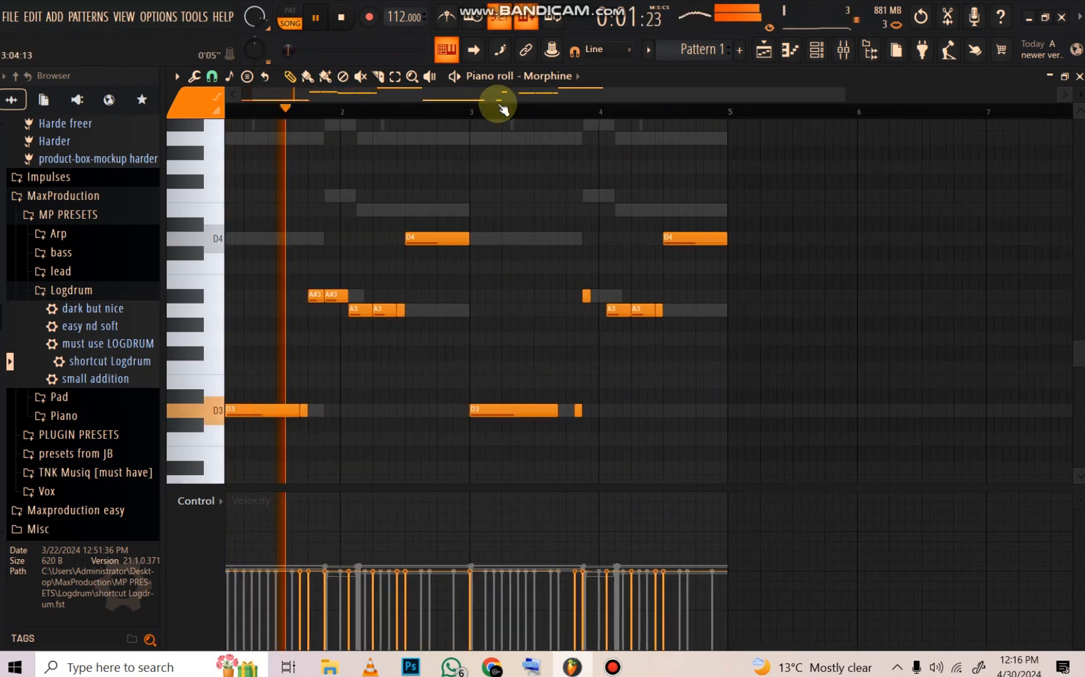
pyautogui.scroll(-3, 603, 237)
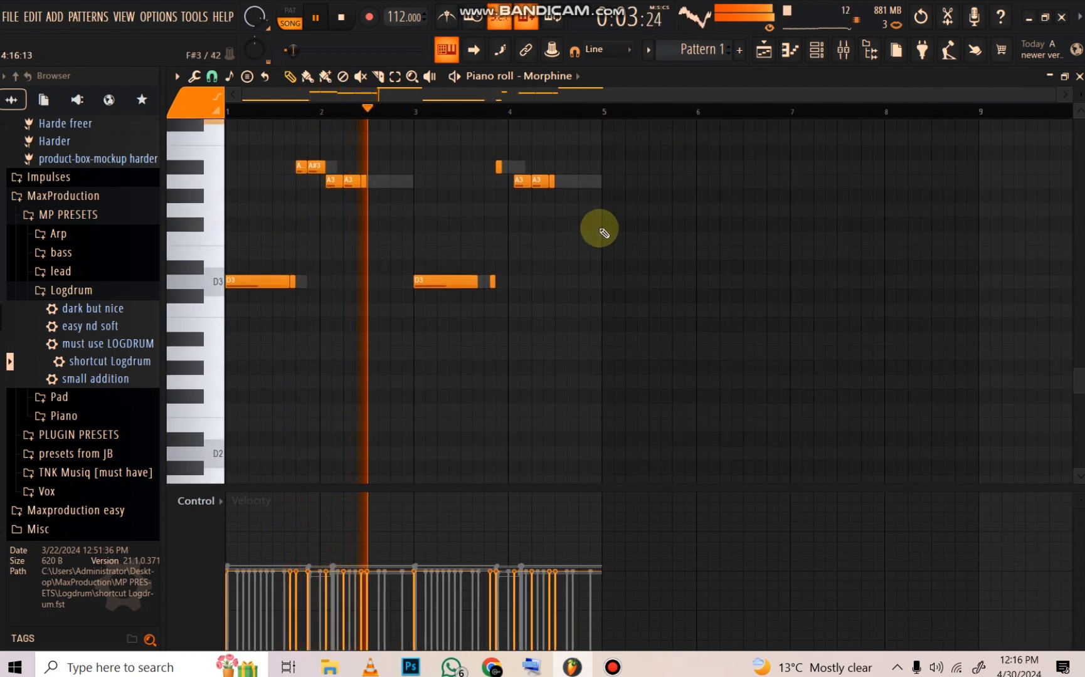
pyautogui.scroll(3, 603, 238)
pyautogui.scroll(1, 605, 113)
pyautogui.scroll(1, 604, 112)
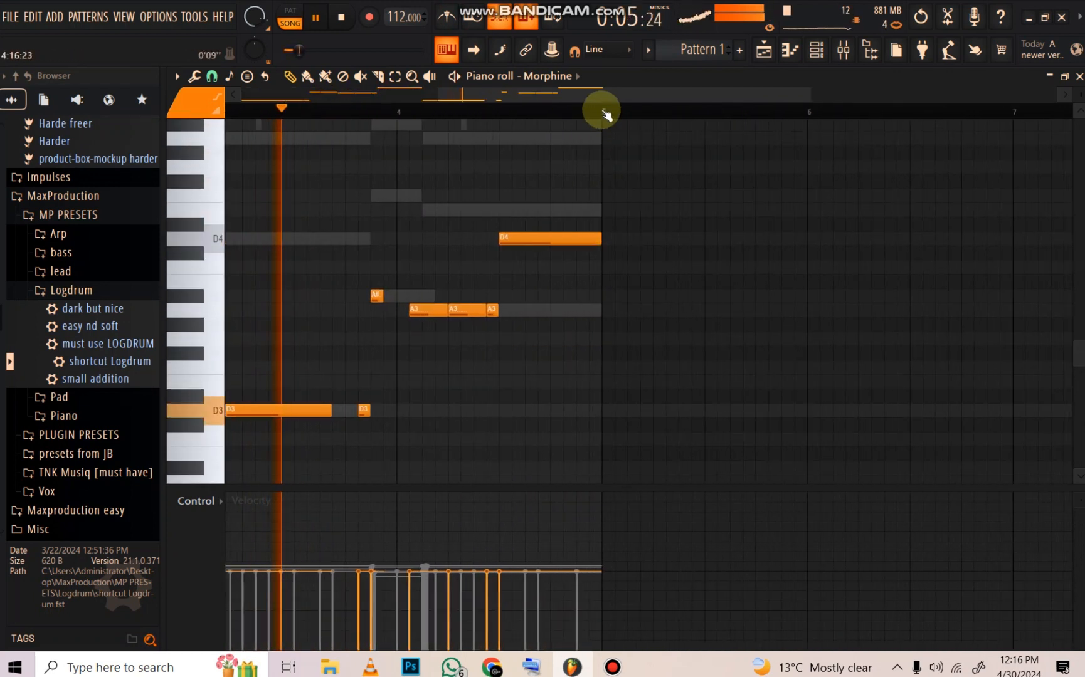
pyautogui.rightClick(492, 309)
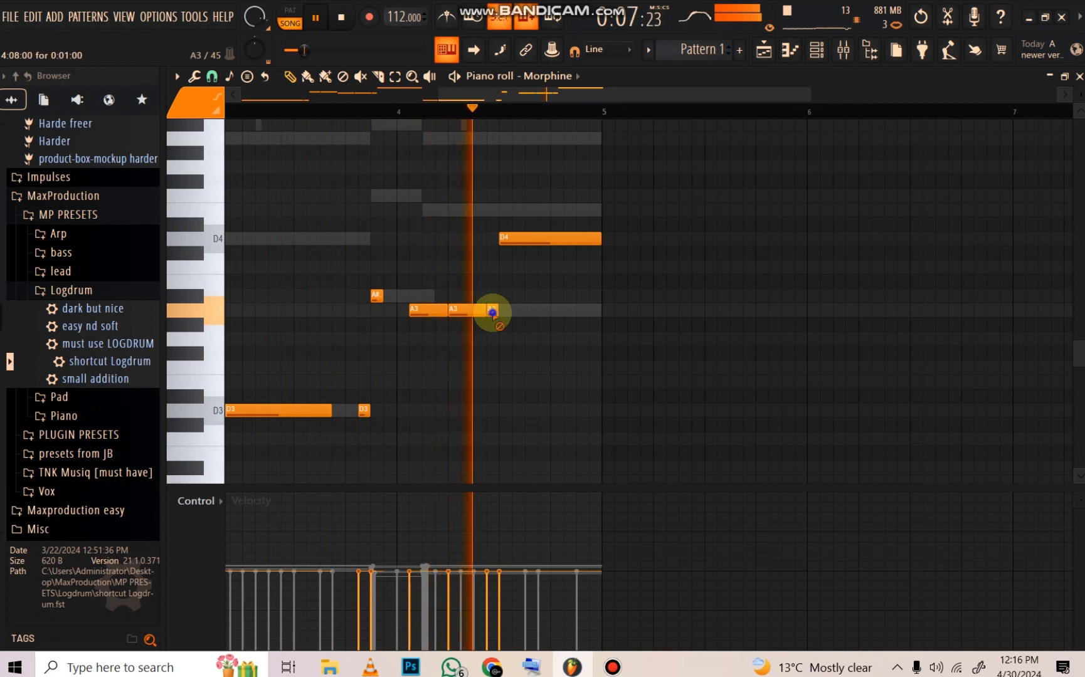
pyautogui.press('space')
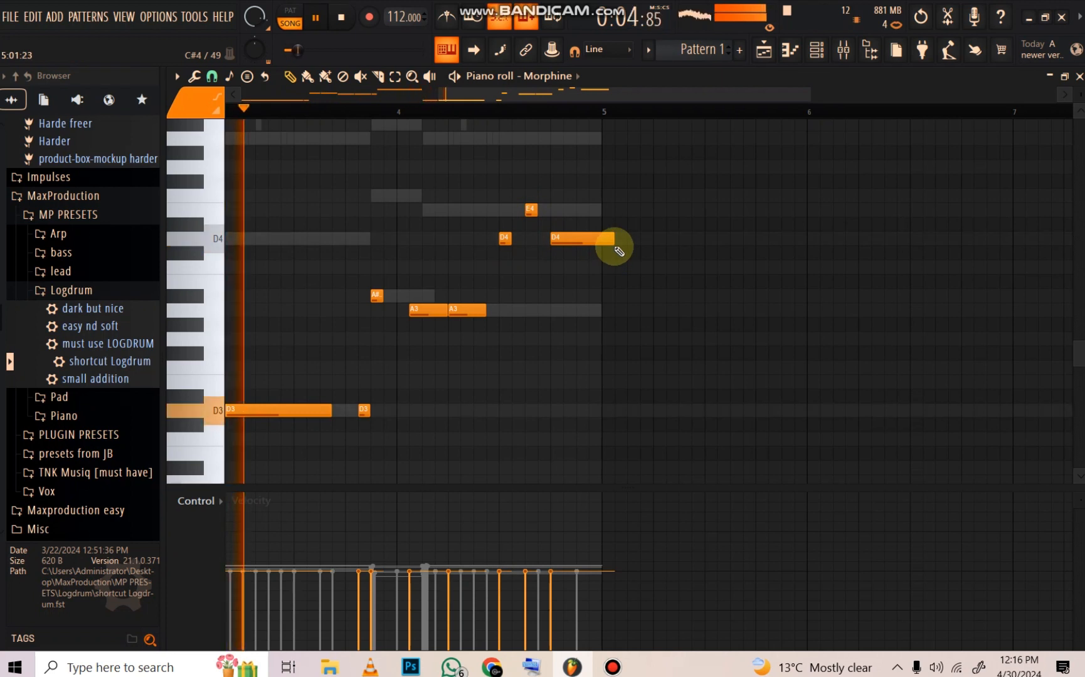
pyautogui.moveTo(615, 238); pyautogui.dragTo(598, 238)
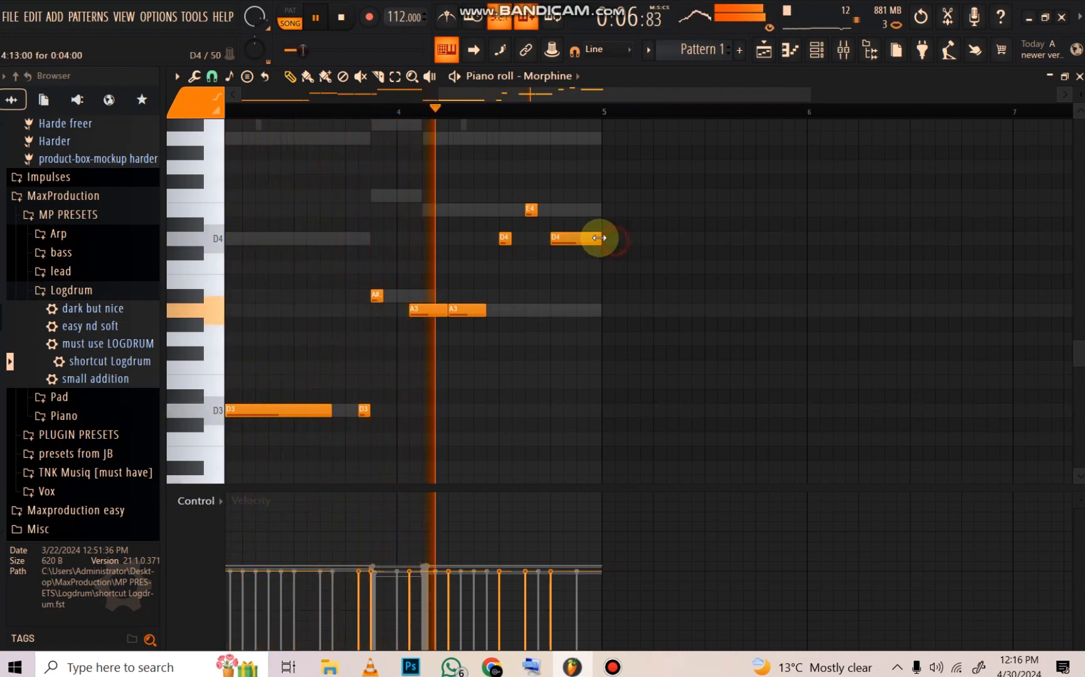
# Step: Move the short E4 one step later and add a short E4 and F4 before it to form a run
pyautogui.click(440, 113)
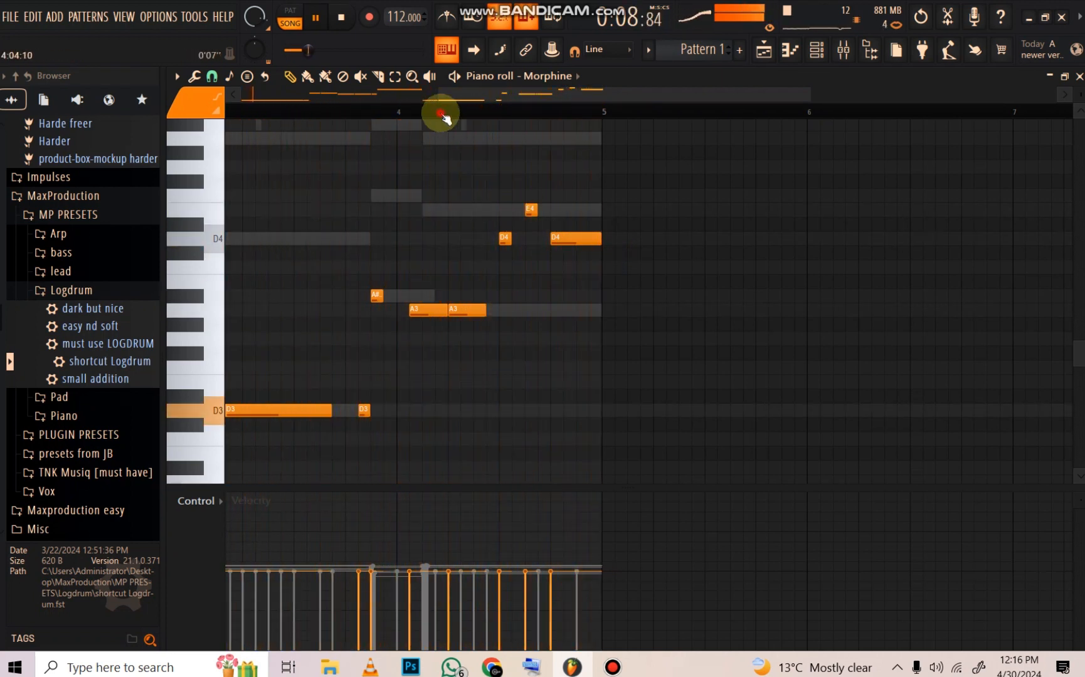
pyautogui.moveTo(530, 211); pyautogui.dragTo(548, 215)
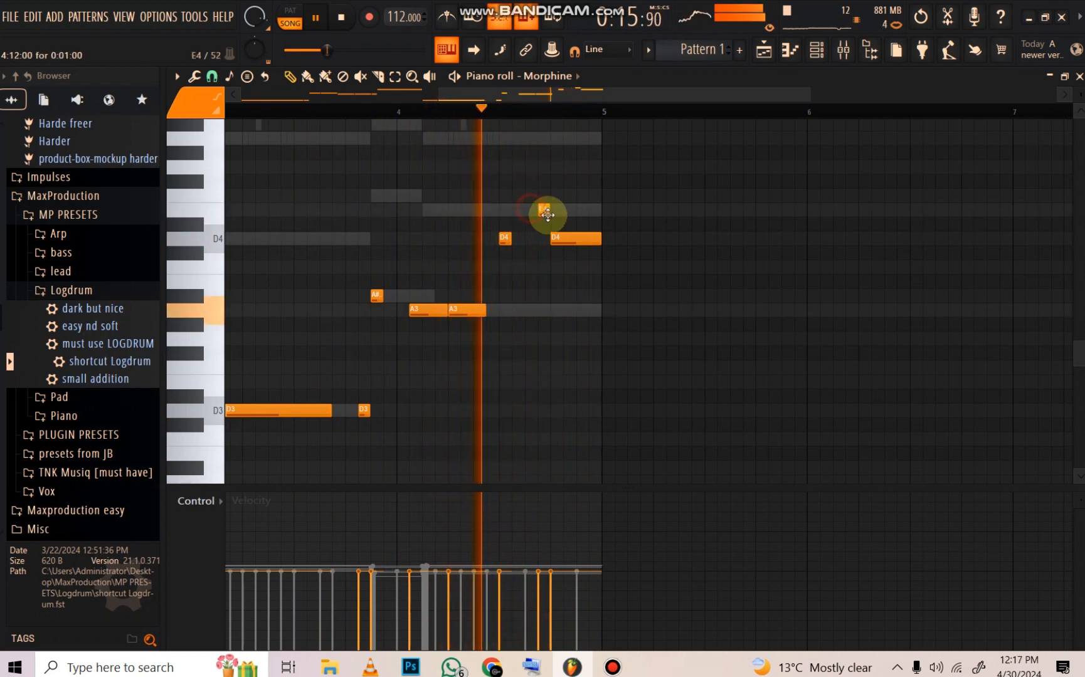
pyautogui.click(527, 197)
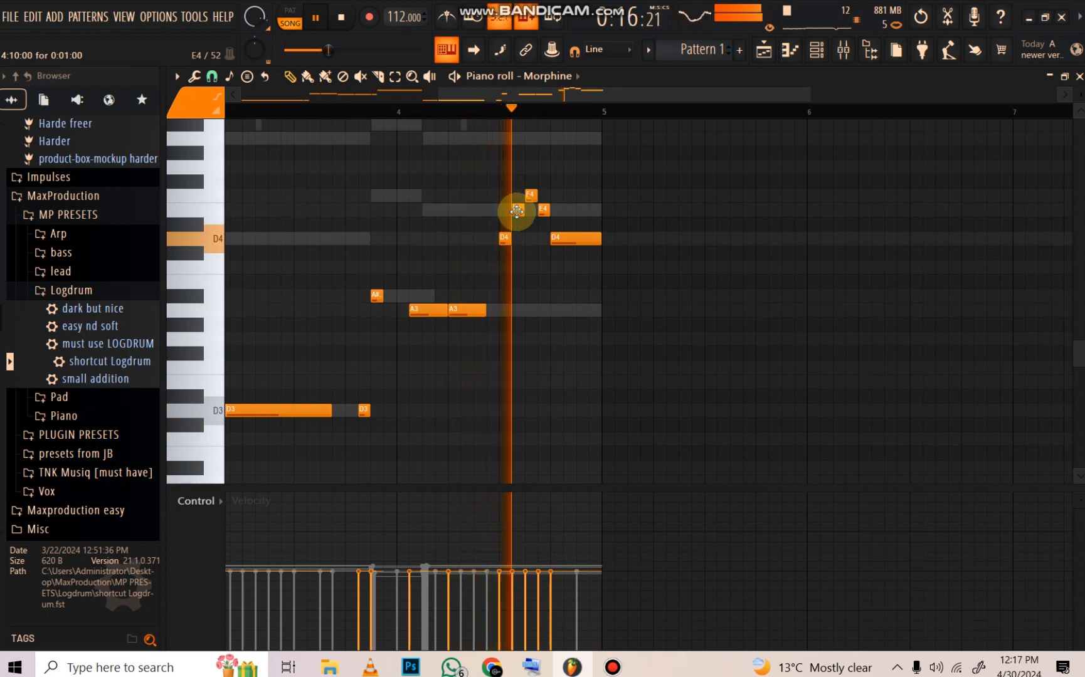
pyautogui.click(517, 211)
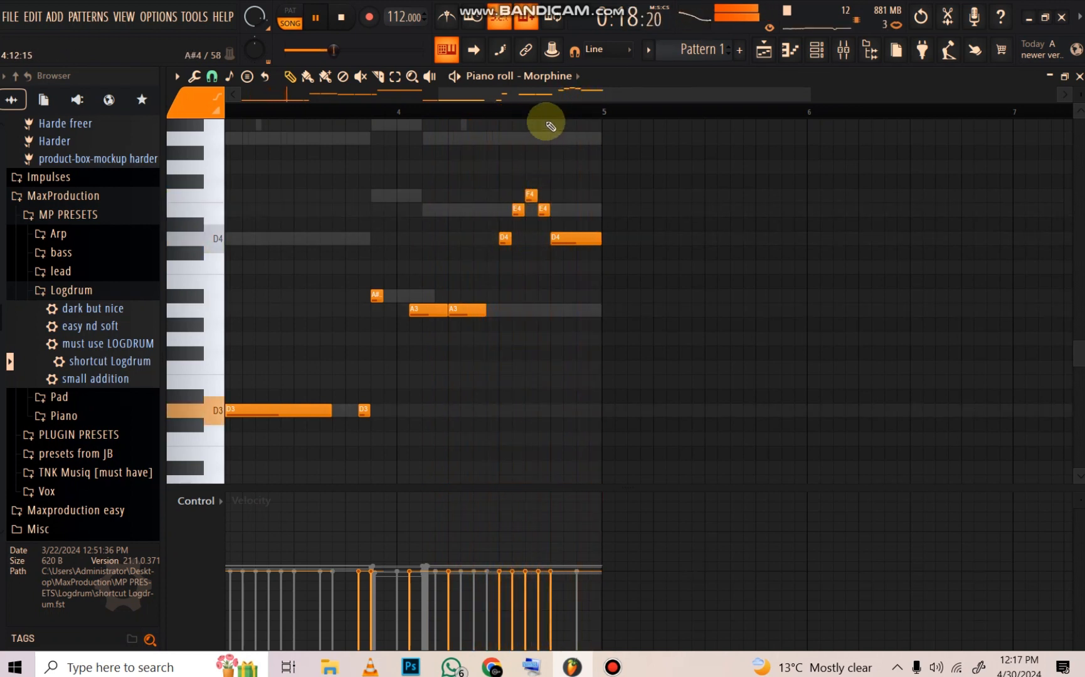
# Step: Go to the playlist and place Pattern 3 at the start of Track 4
pyautogui.click(748, 53)
pyautogui.click(763, 53)
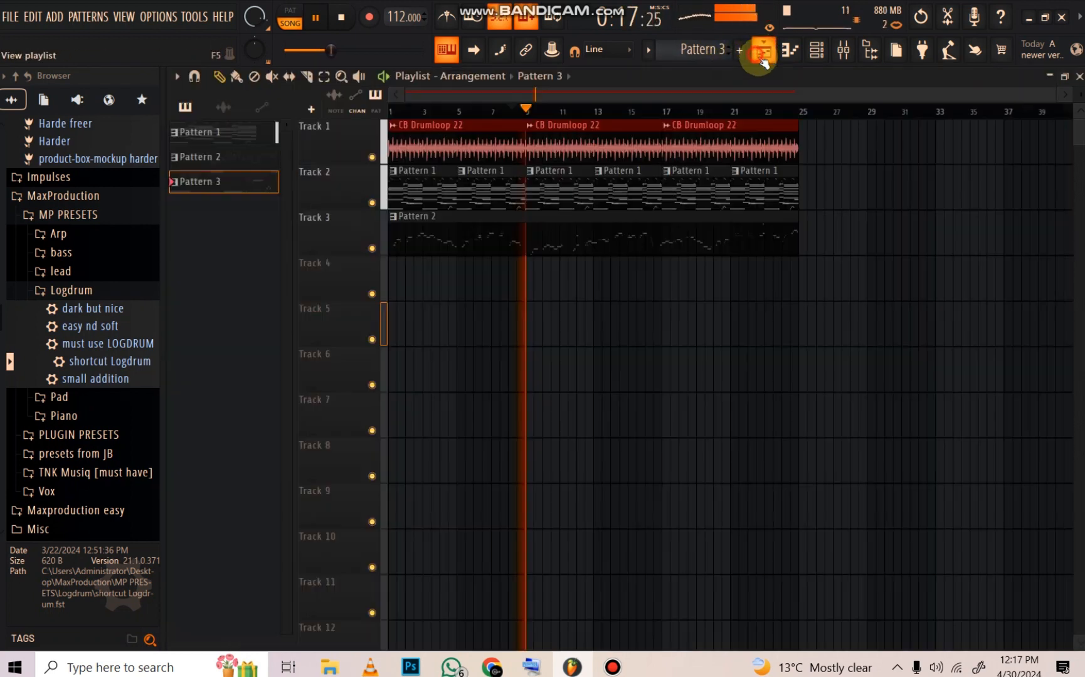
pyautogui.moveTo(501, 276); pyautogui.dragTo(384, 298)
pyautogui.moveTo(411, 107); pyautogui.dragTo(61, 133)
# Step: Open Pattern 3's shortcut Logdrum notes and raise their velocities to a roughly even, higher level
pyautogui.doubleClick(421, 286)
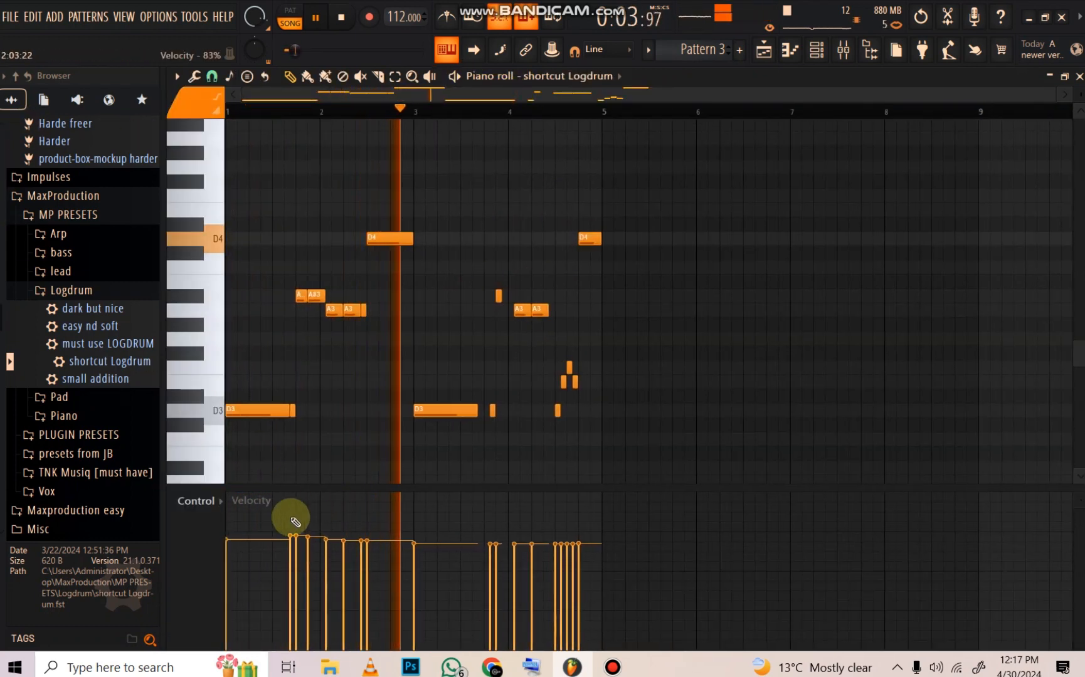
pyautogui.moveTo(228, 515)
pyautogui.mouseDown()
pyautogui.moveTo(578, 528)
pyautogui.moveTo(598, 516)
pyautogui.moveTo(458, 520)
pyautogui.moveTo(365, 505)
pyautogui.moveTo(379, 516)
pyautogui.moveTo(564, 513)
pyautogui.mouseUp()
pyautogui.press('space')
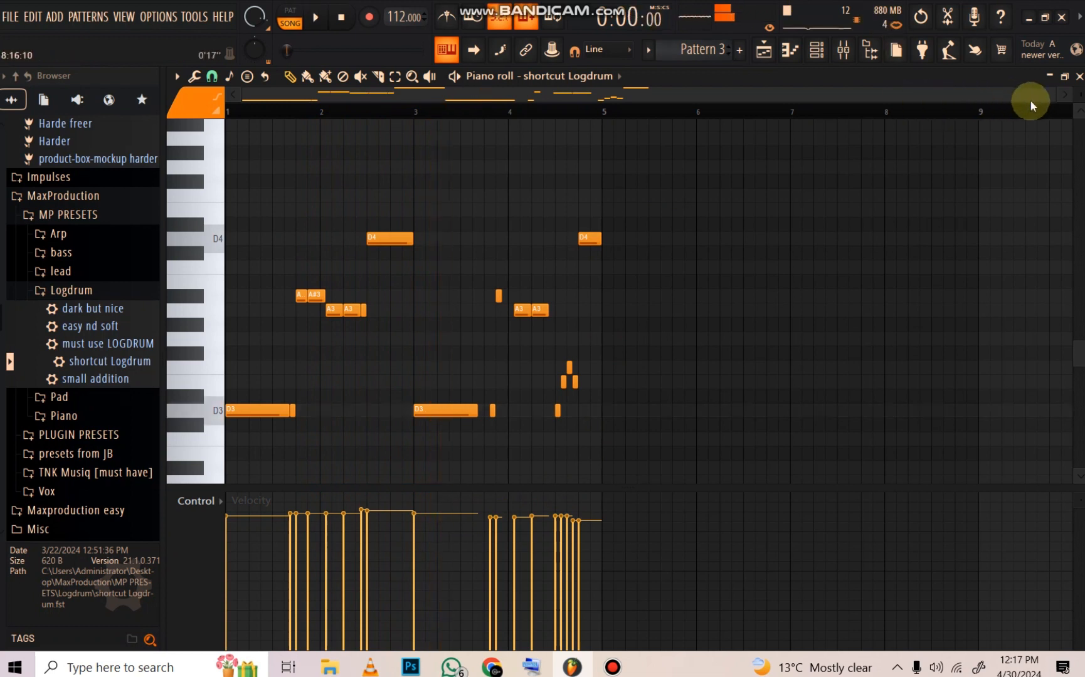
# Step: Shorten the first log drum D3 to one step and add a one-step D3 halfway through bar 1
pyautogui.moveTo(1052, 92); pyautogui.dragTo(356, 93)
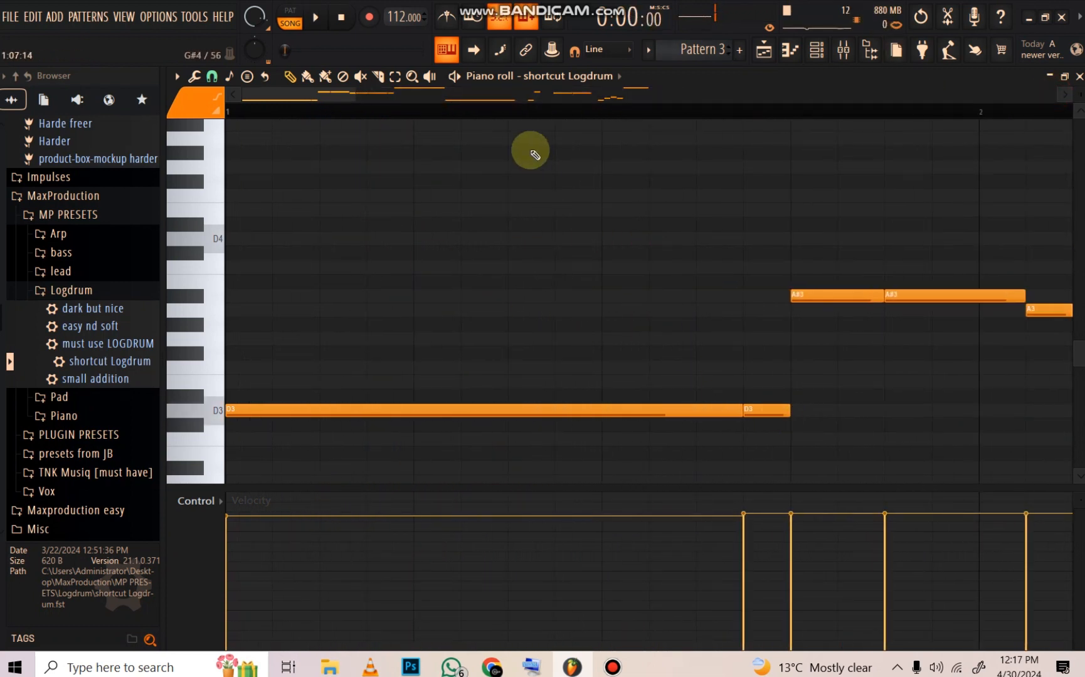
pyautogui.scroll(-3, 458, 112)
pyautogui.moveTo(508, 412); pyautogui.dragTo(125, 345)
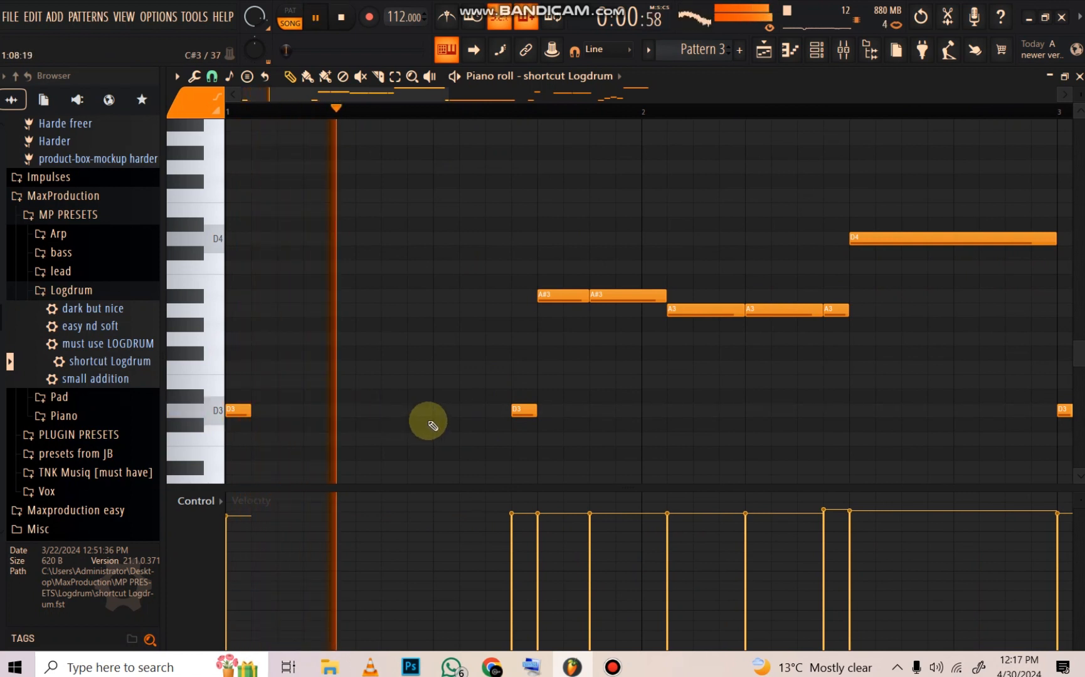
pyautogui.click(419, 412)
pyautogui.moveTo(421, 411); pyautogui.dragTo(446, 411)
# Step: Delete the first A#3 in bar 1 and the first A3 in bar 2, and shorten the remaining A#3 to one step
pyautogui.rightClick(562, 297)
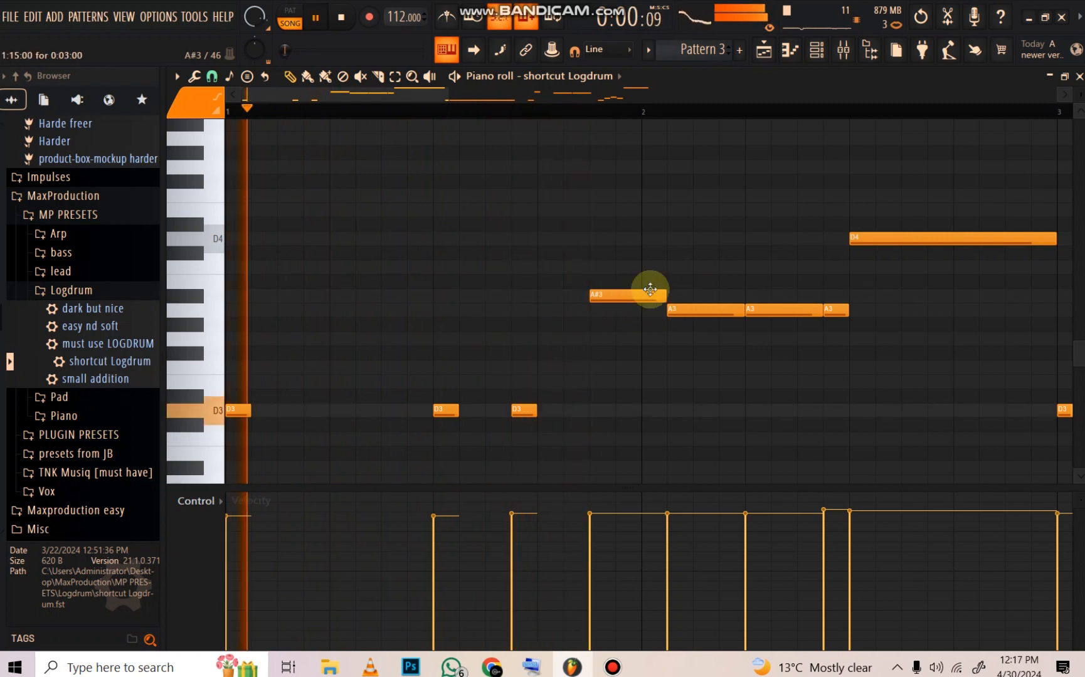
pyautogui.click(681, 296)
pyautogui.rightClick(680, 296)
pyautogui.rightClick(681, 310)
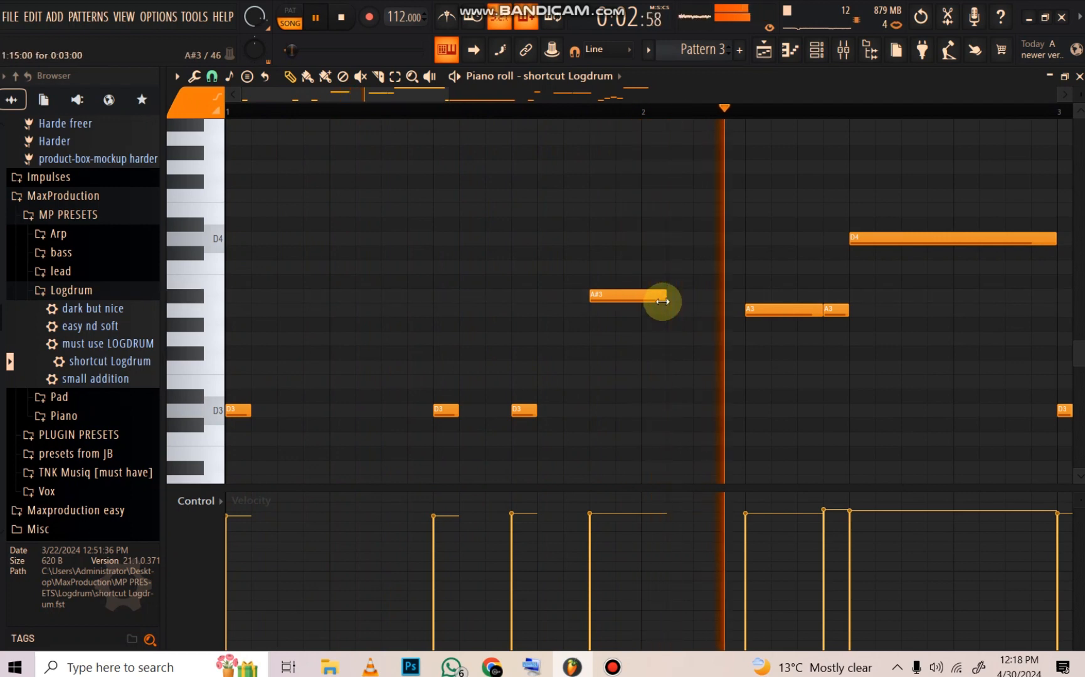
pyautogui.moveTo(662, 301); pyautogui.dragTo(615, 301)
# Step: Replace bar 2's long D4 with four one-step D4 notes two steps apart, lowering the second's velocity most and the third's moderately
pyautogui.scroll(-4, 477, 121)
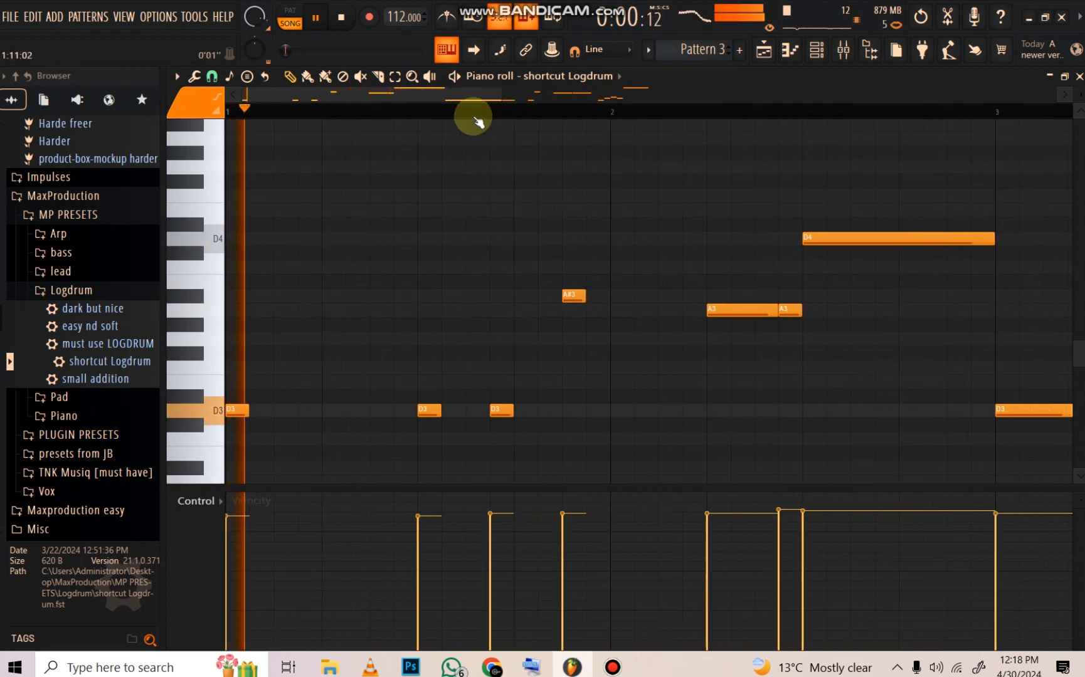
pyautogui.scroll(2, 554, 116)
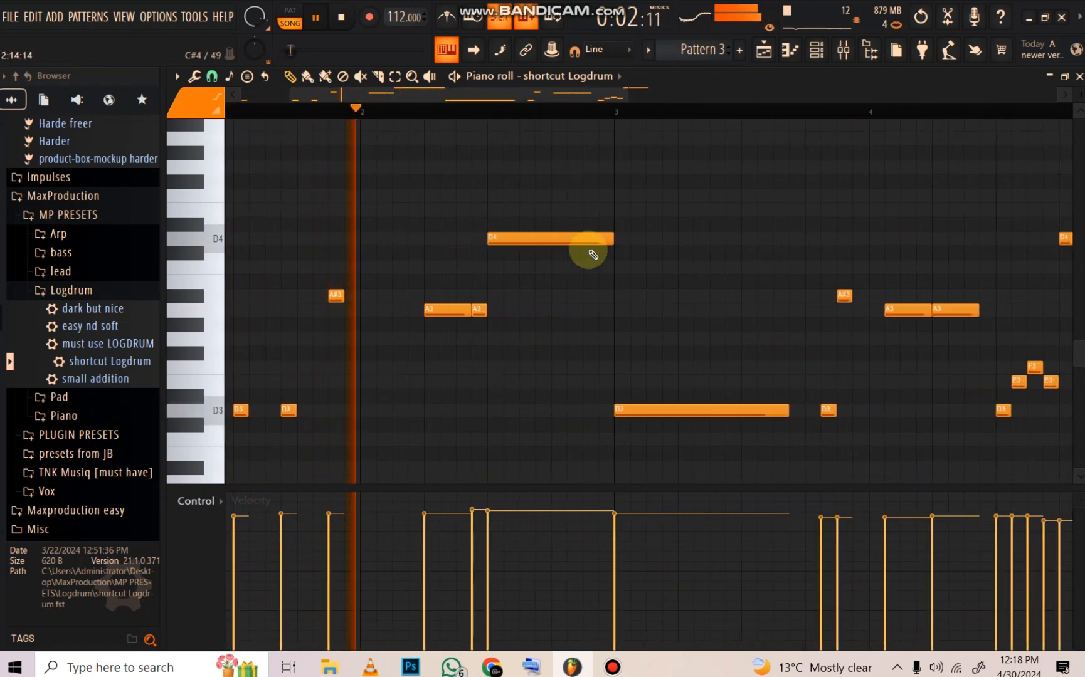
pyautogui.moveTo(610, 241); pyautogui.dragTo(500, 243)
pyautogui.click(519, 241)
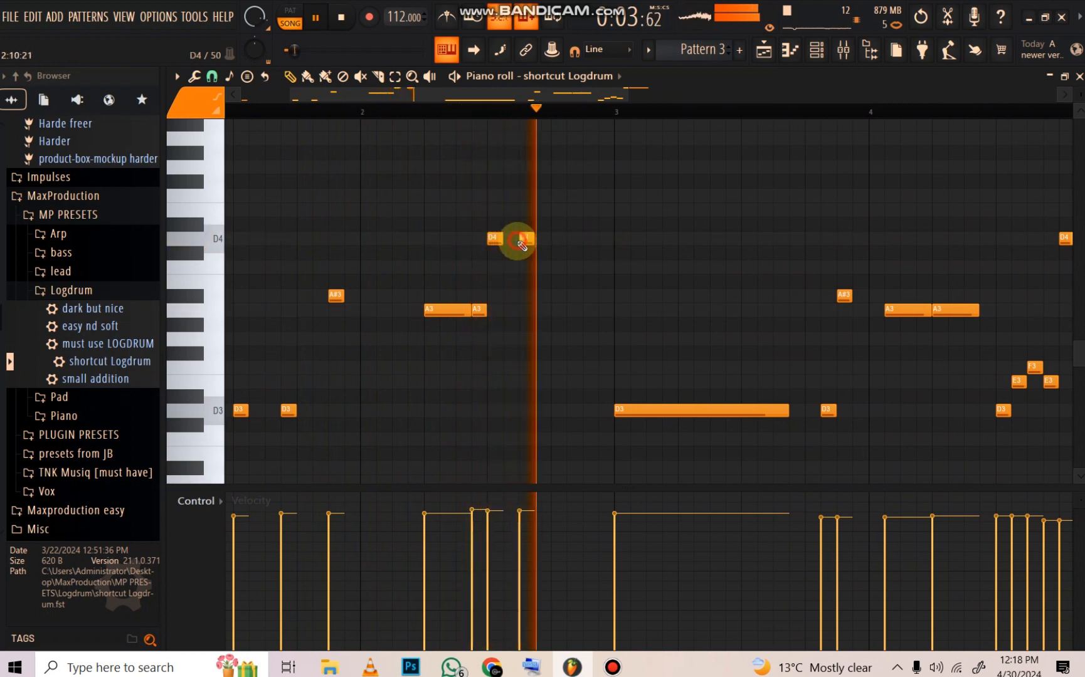
pyautogui.click(583, 242)
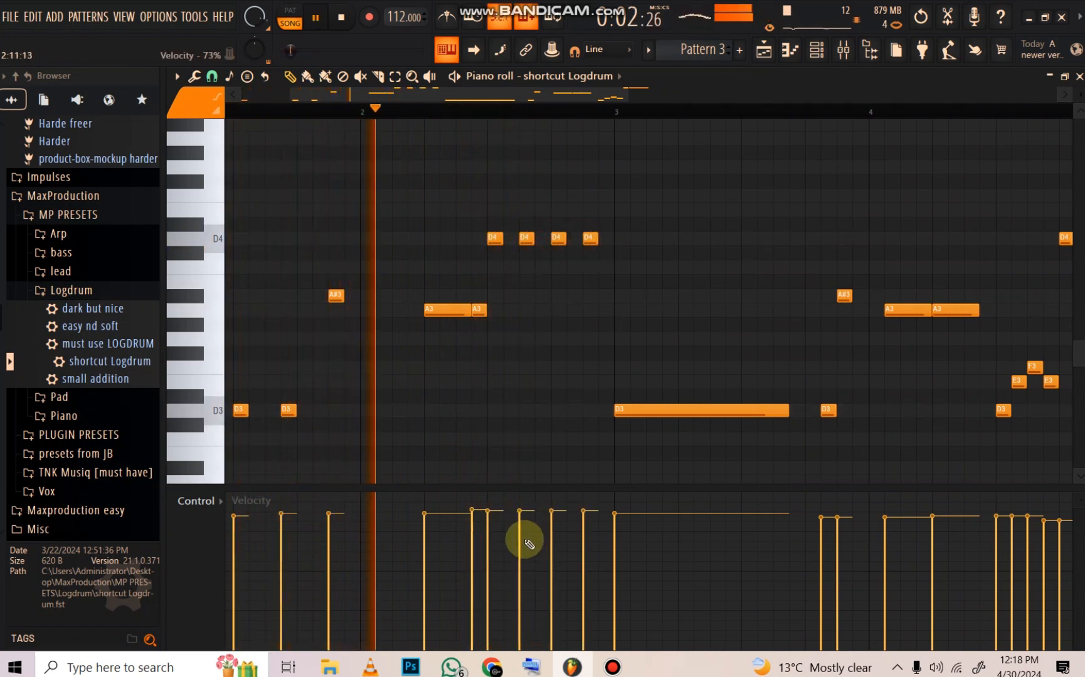
pyautogui.click(519, 601)
pyautogui.click(551, 553)
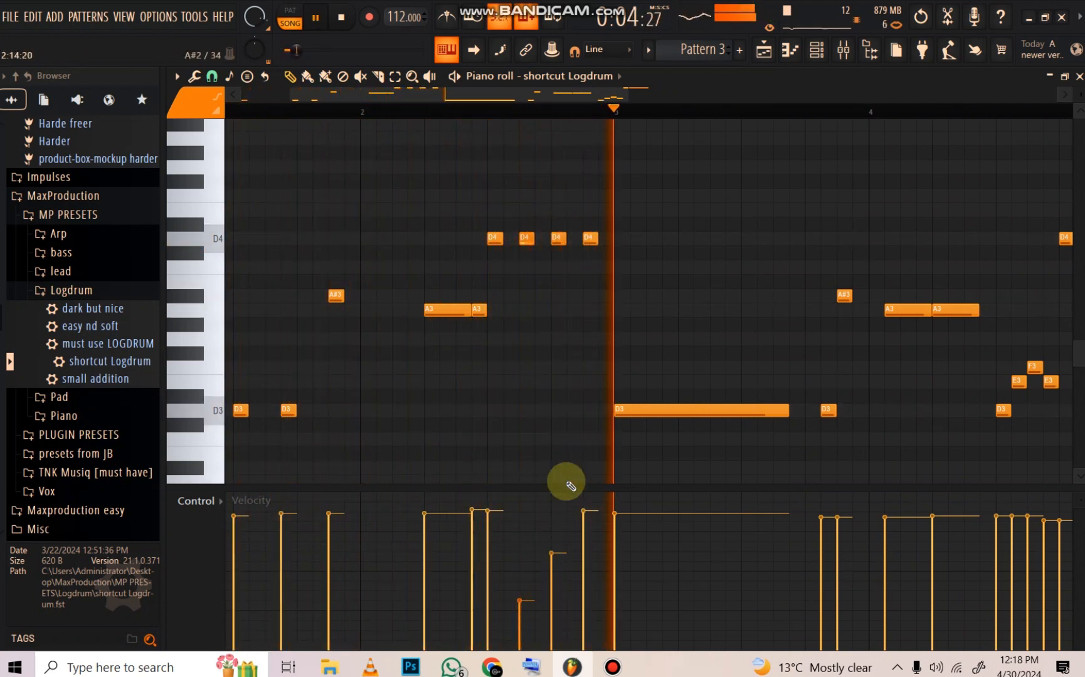
# Step: Try one-step D3 notes in the gaps between bar 2's four D4s, keeping only the one between the third and fourth D4
pyautogui.click(367, 111)
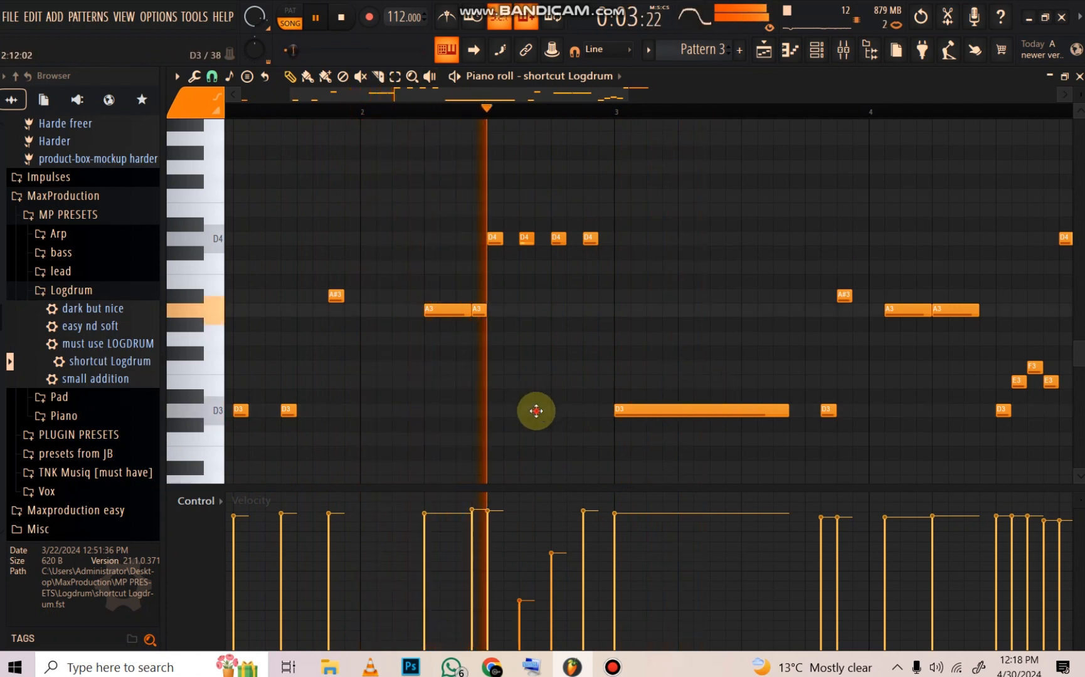
pyautogui.click(536, 410)
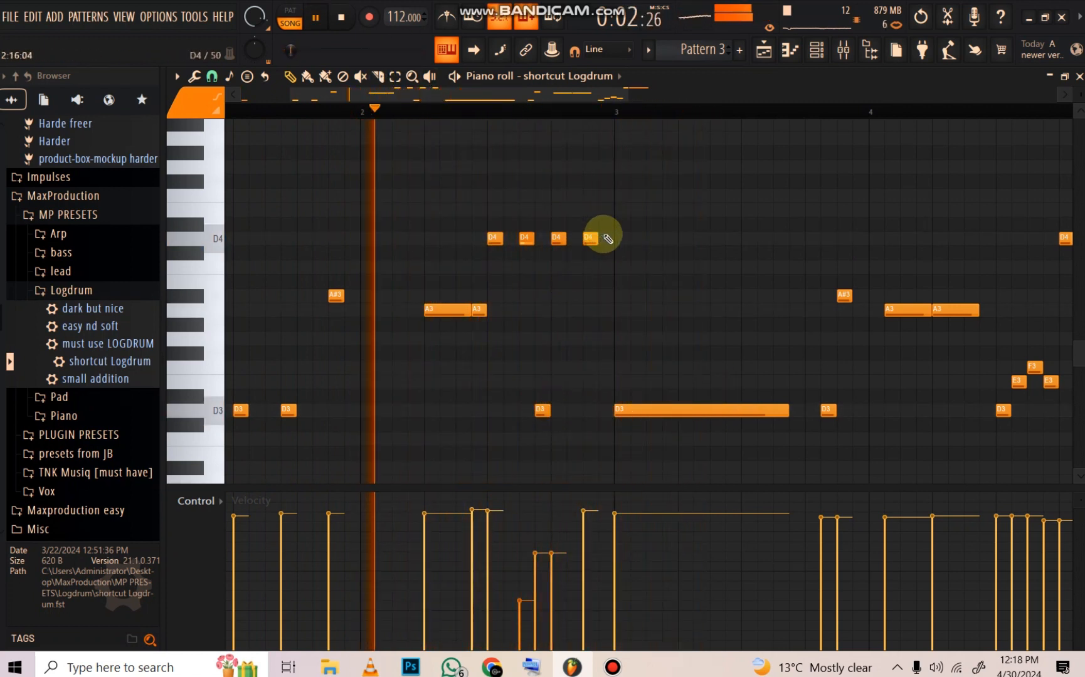
pyautogui.click(570, 411)
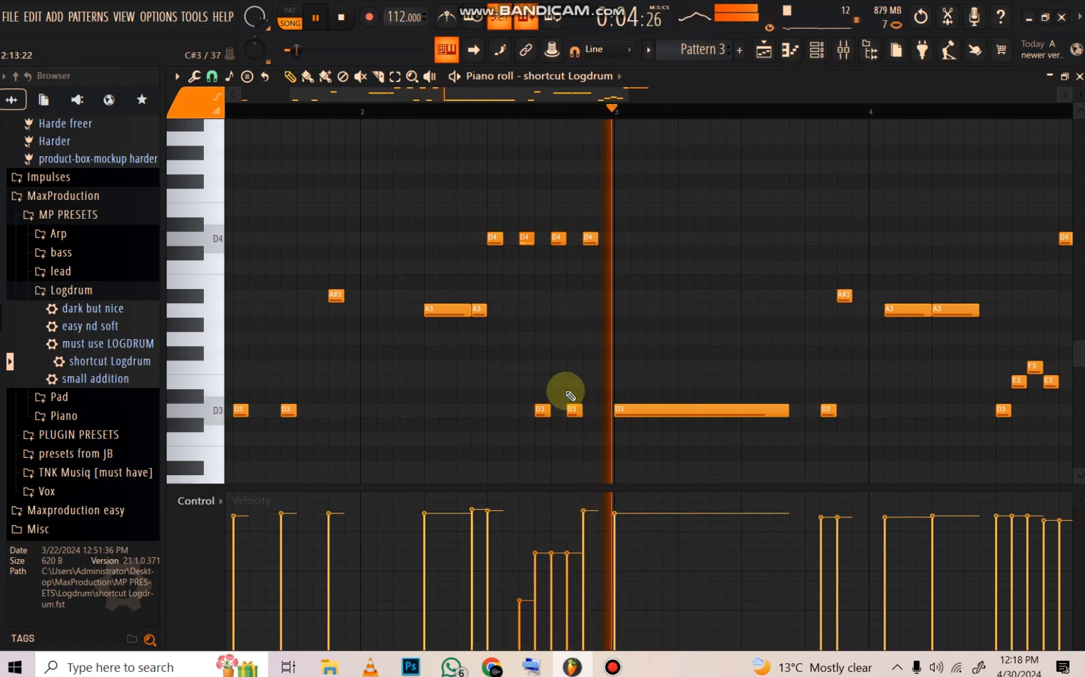
pyautogui.scroll(2, 594, 114)
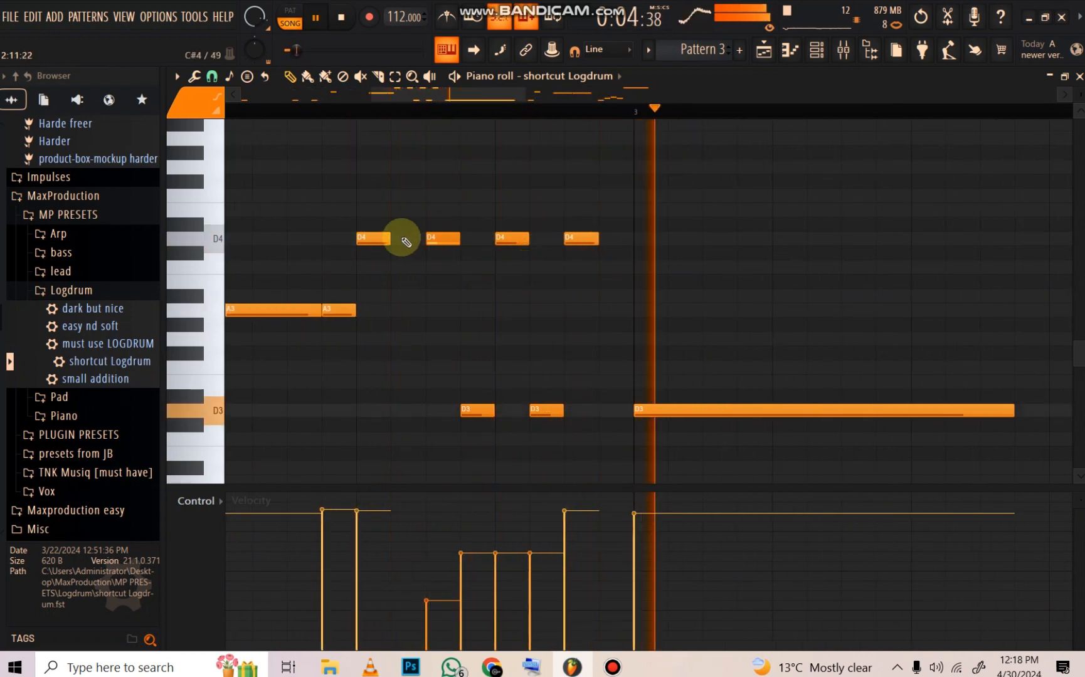
pyautogui.click(338, 112)
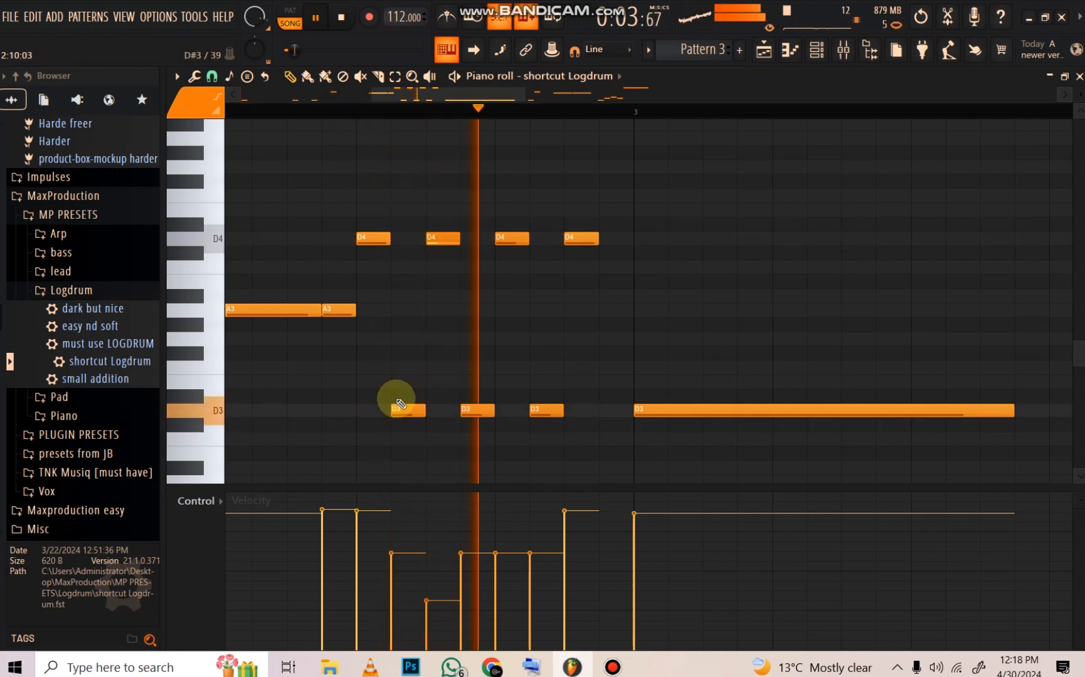
pyautogui.rightClick(416, 411)
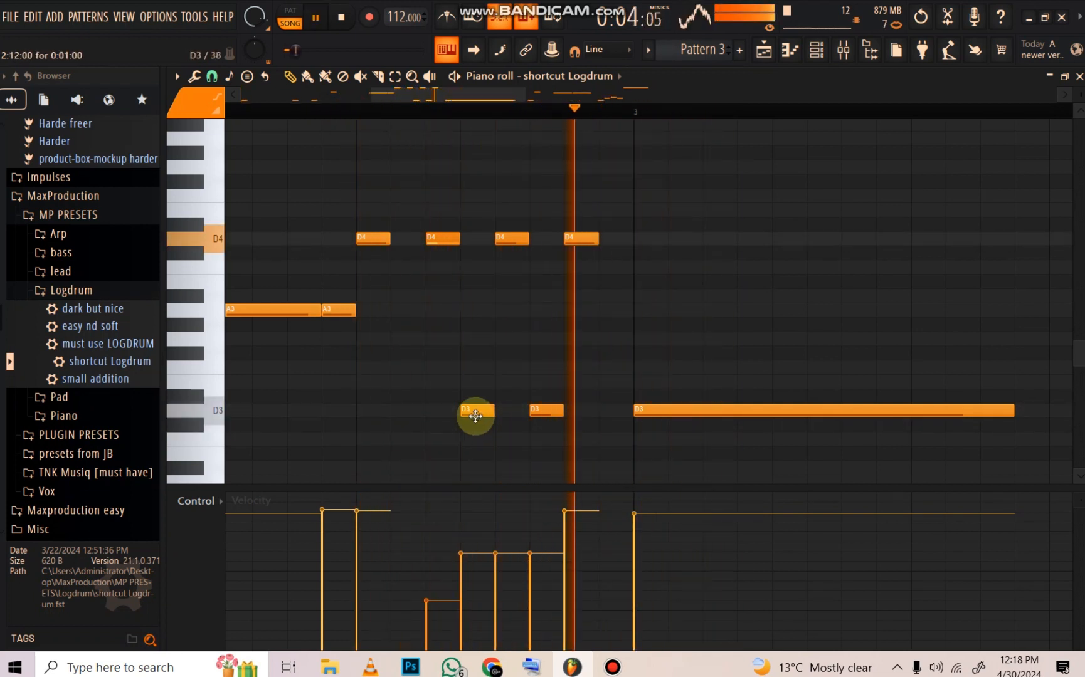
pyautogui.rightClick(475, 414)
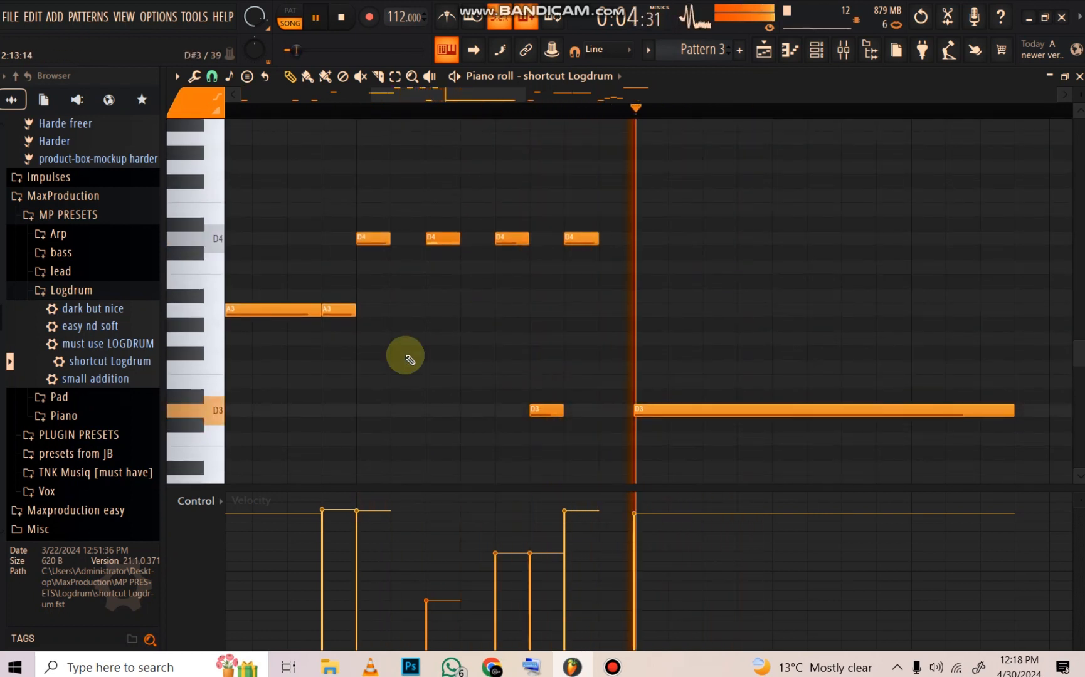
# Step: Raise the velocity of the D3 at the end of bar 2 and slightly lower the velocity of the last D4
pyautogui.click(297, 112)
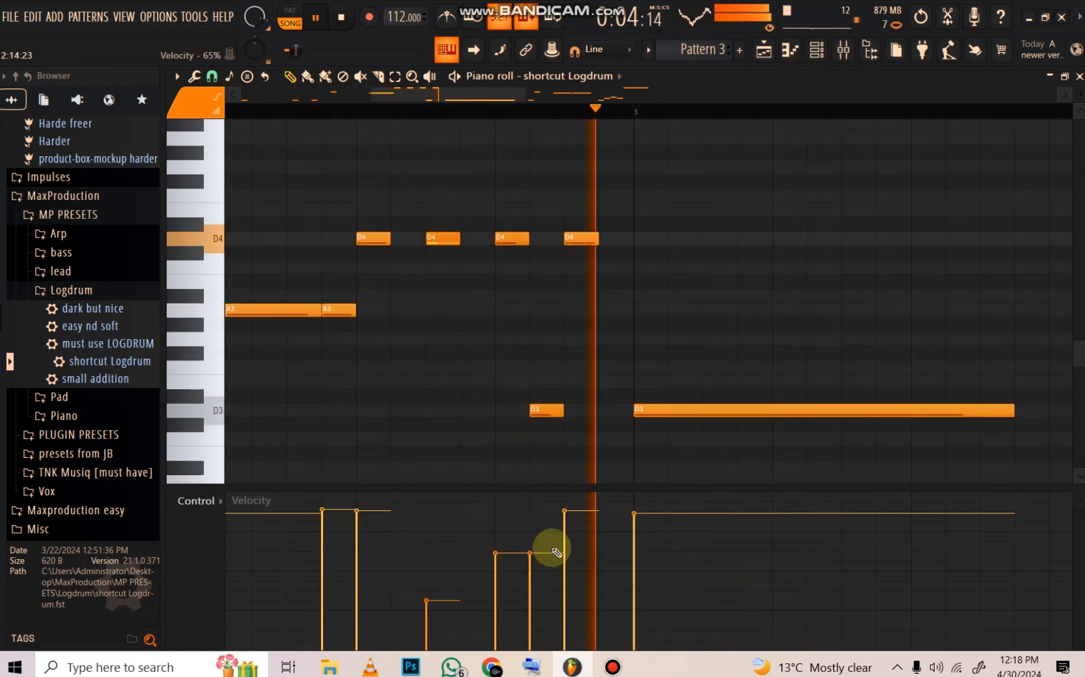
pyautogui.moveTo(556, 552); pyautogui.dragTo(532, 514)
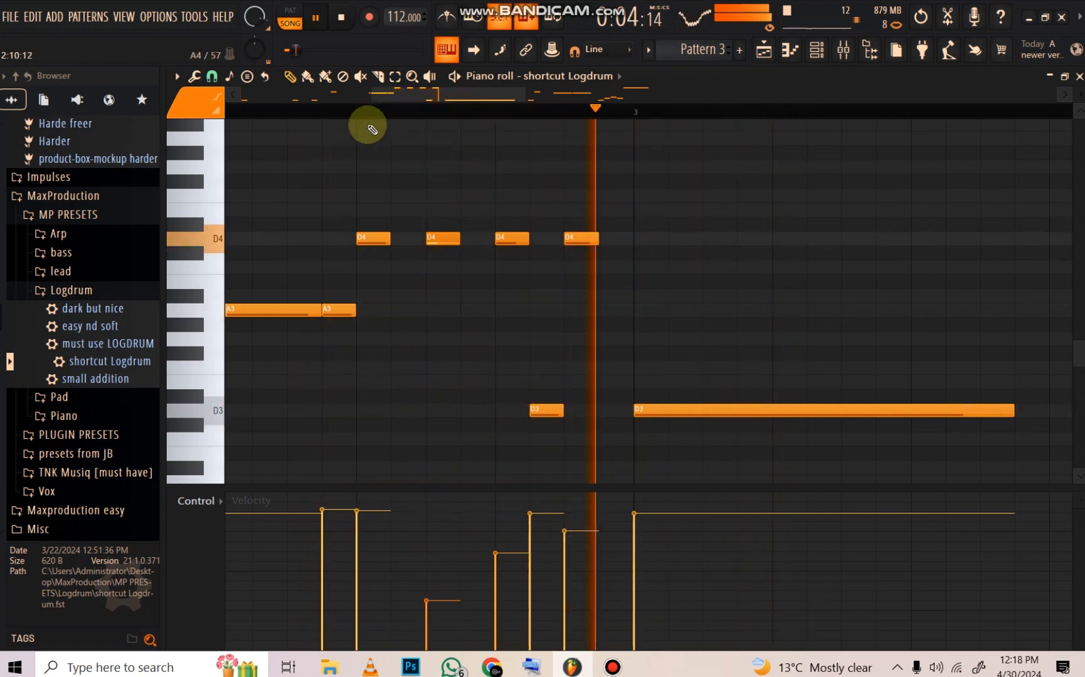
pyautogui.click(315, 112)
# Step: Shorten the long D3 at the start of bar 3 to one step
pyautogui.scroll(-3, 315, 112)
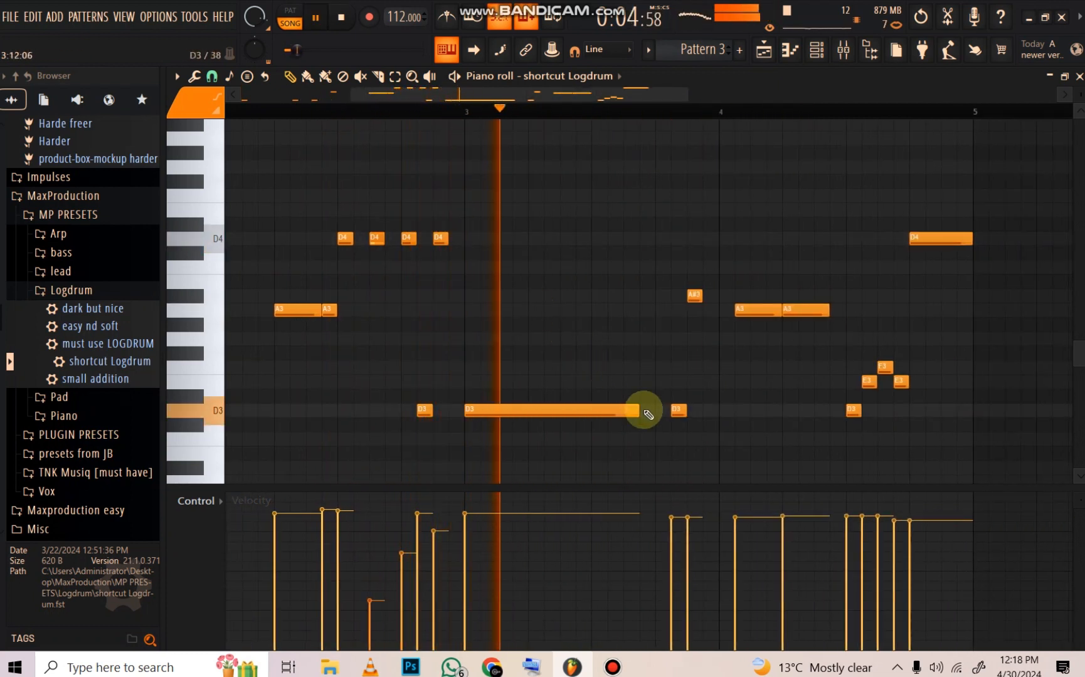
pyautogui.moveTo(638, 411); pyautogui.dragTo(288, 392)
pyautogui.press('space')
pyautogui.press('space')
# Step: Add one-step D2 notes on steps 9, 10 and 13 of bar 3 and play the passage back
pyautogui.scroll(-3, 617, 412)
pyautogui.click(608, 422)
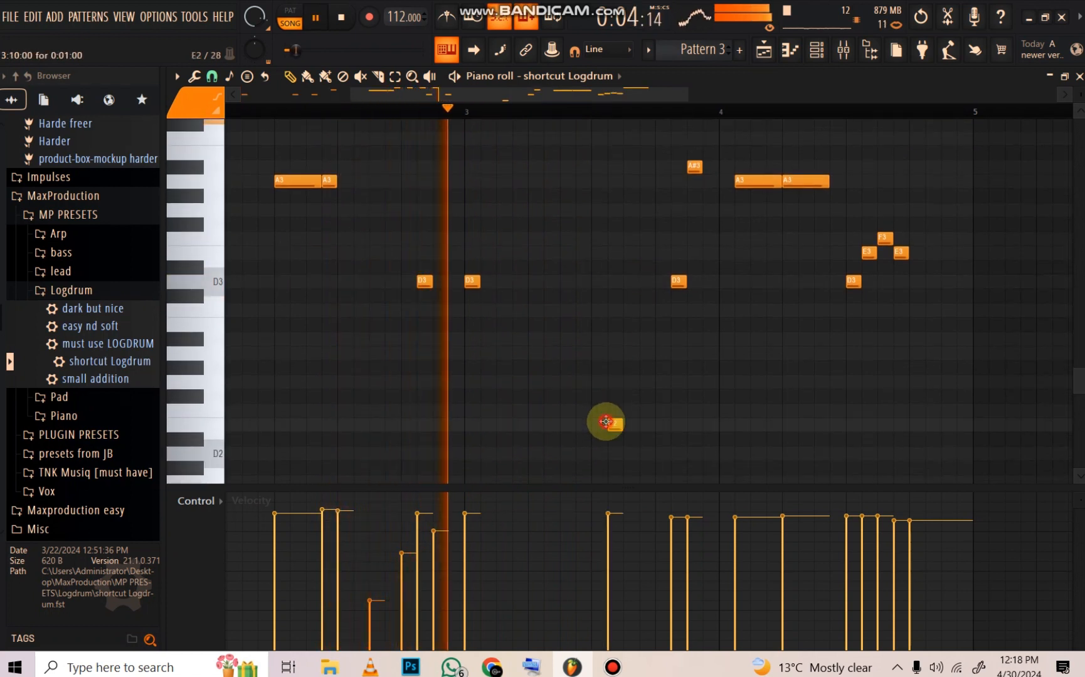
pyautogui.press('space')
pyautogui.scroll(-3, 614, 428)
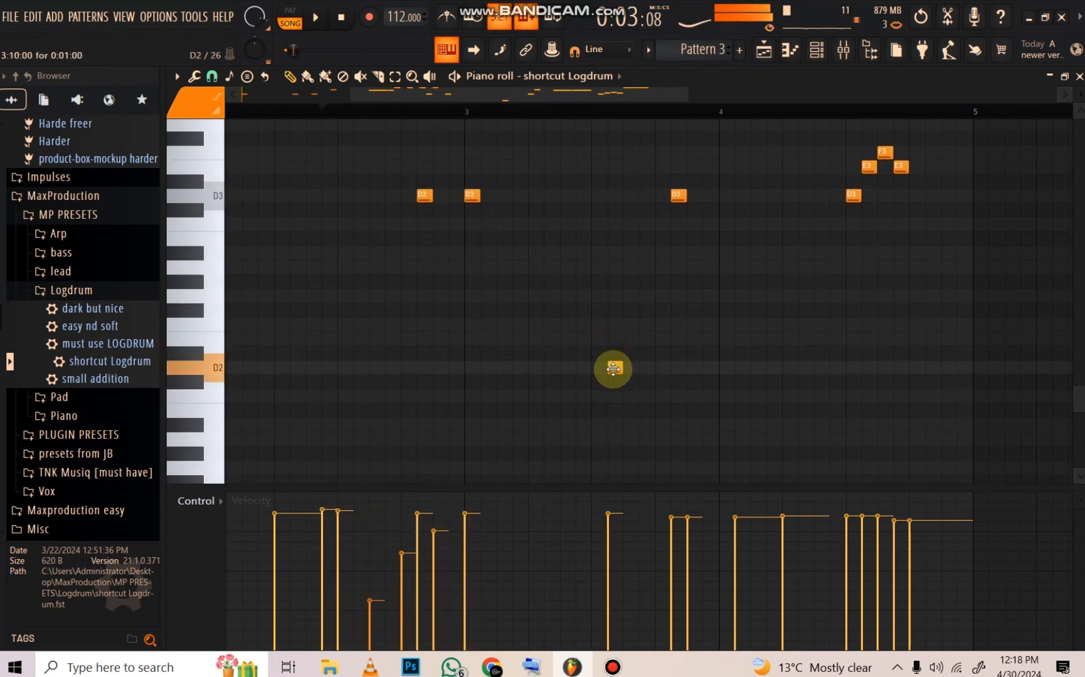
pyautogui.click(594, 367)
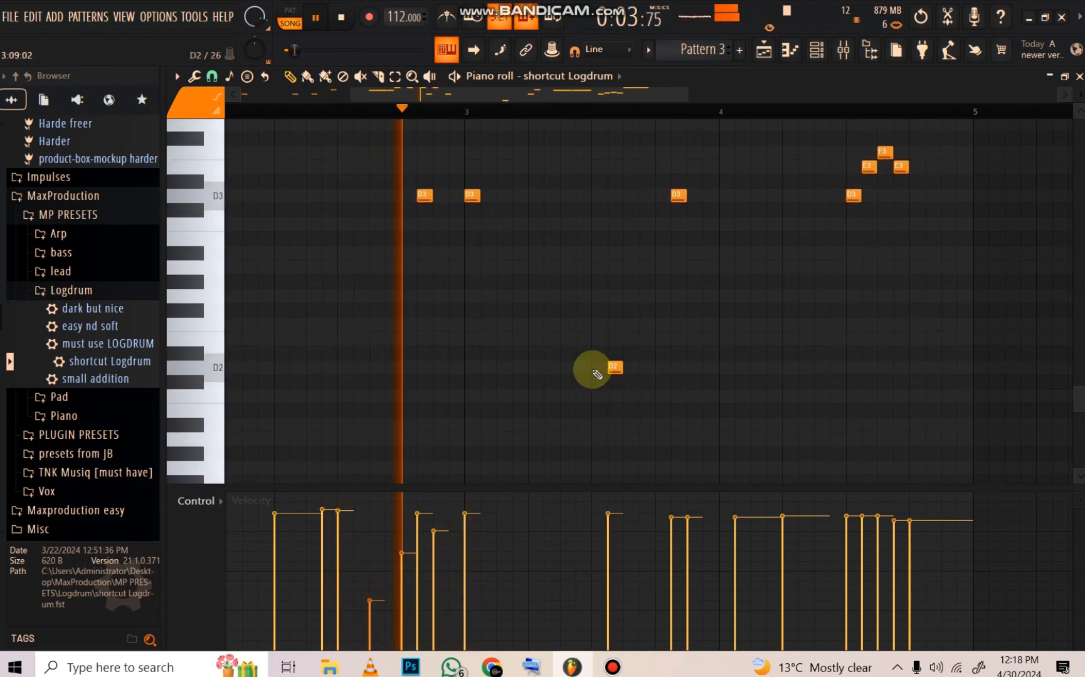
pyautogui.click(658, 366)
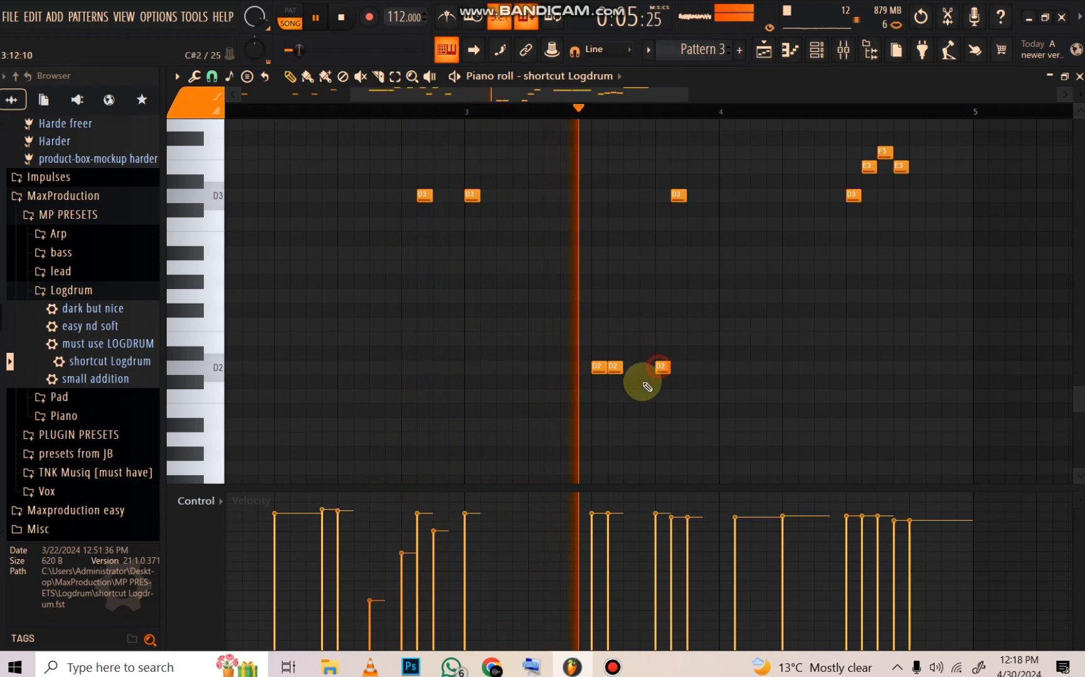
pyautogui.click(509, 109)
pyautogui.scroll(3, 668, 442)
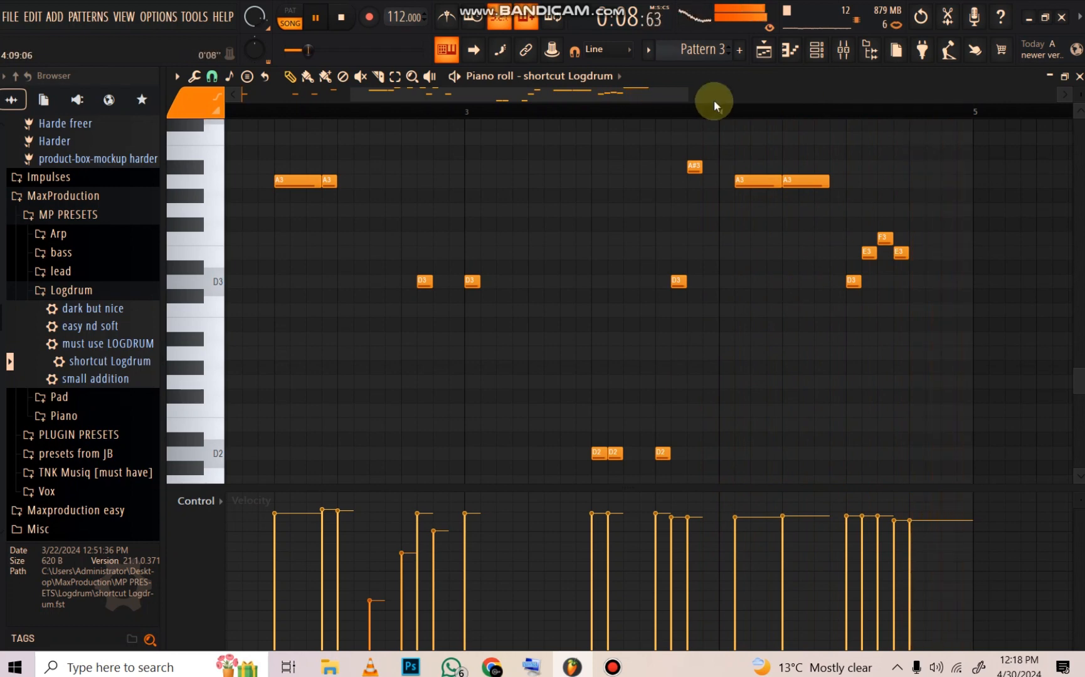
# Step: Select the whole four-bar log drum part and duplicate it so the copy starts at bar 5
pyautogui.scroll(-6, 685, 112)
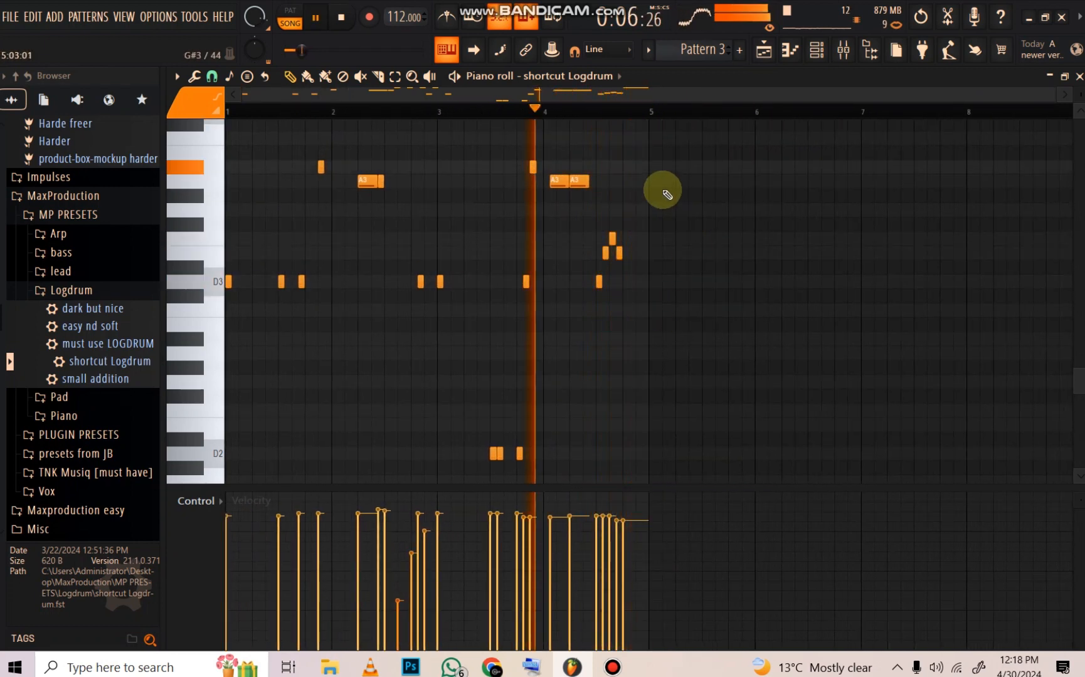
pyautogui.hotkey('ctrl', 'a')
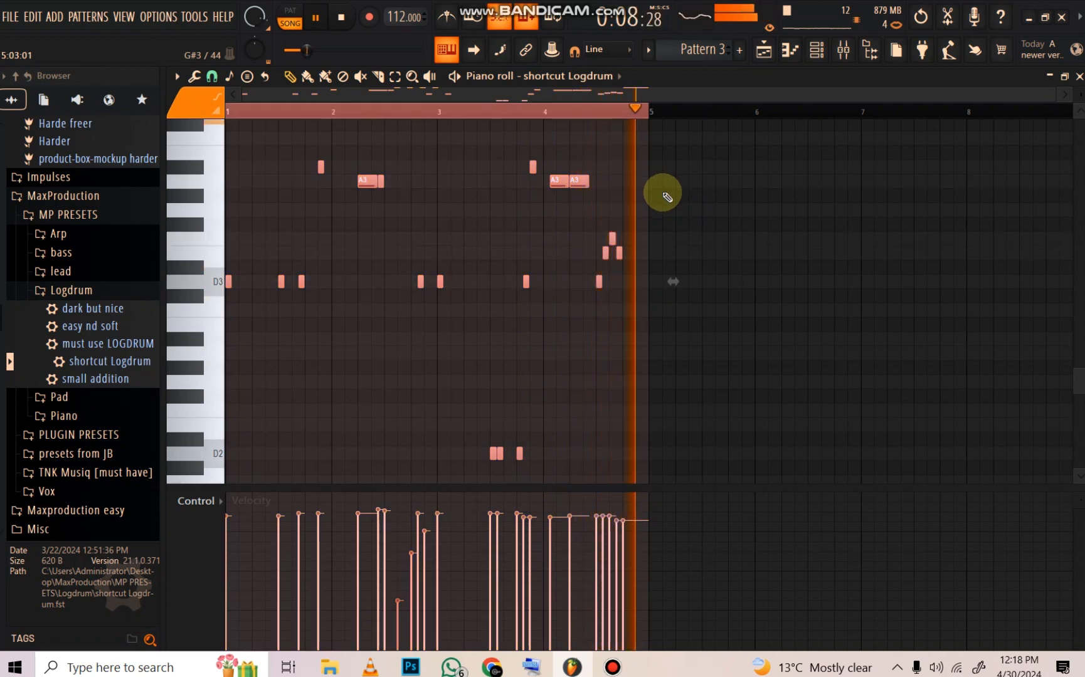
pyautogui.hotkey('ctrl', 'b')
# Step: Add a one-step D2 on step 6 of bar 5 and a one-step A#2 on step 4 of bar 6
pyautogui.scroll(5, 755, 113)
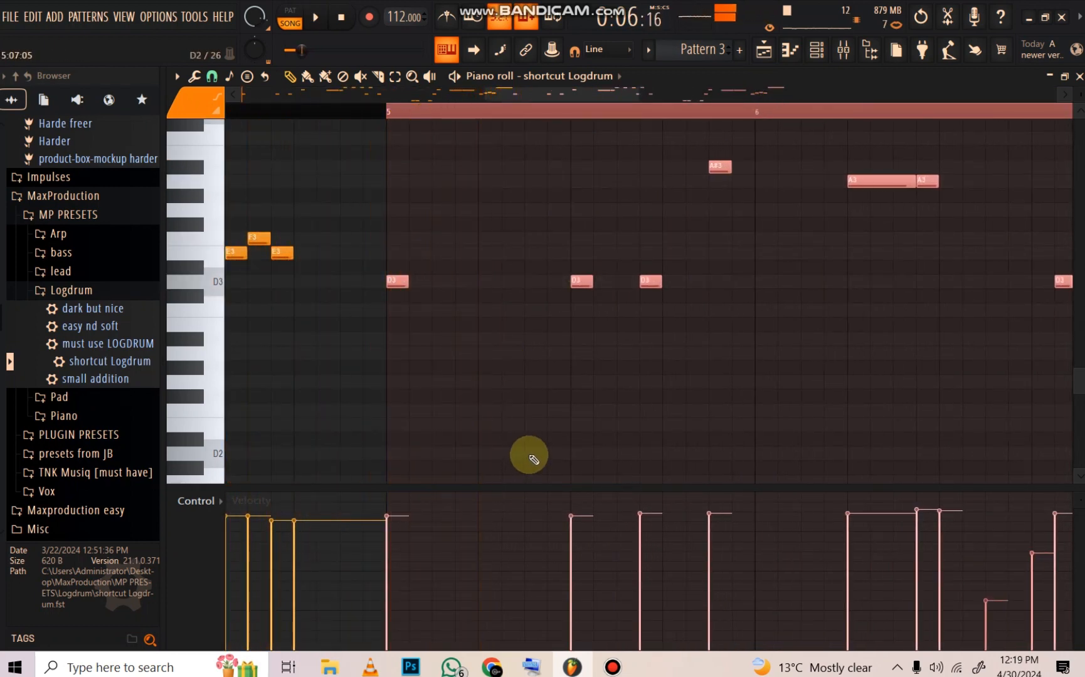
pyautogui.scroll(-1, 528, 439)
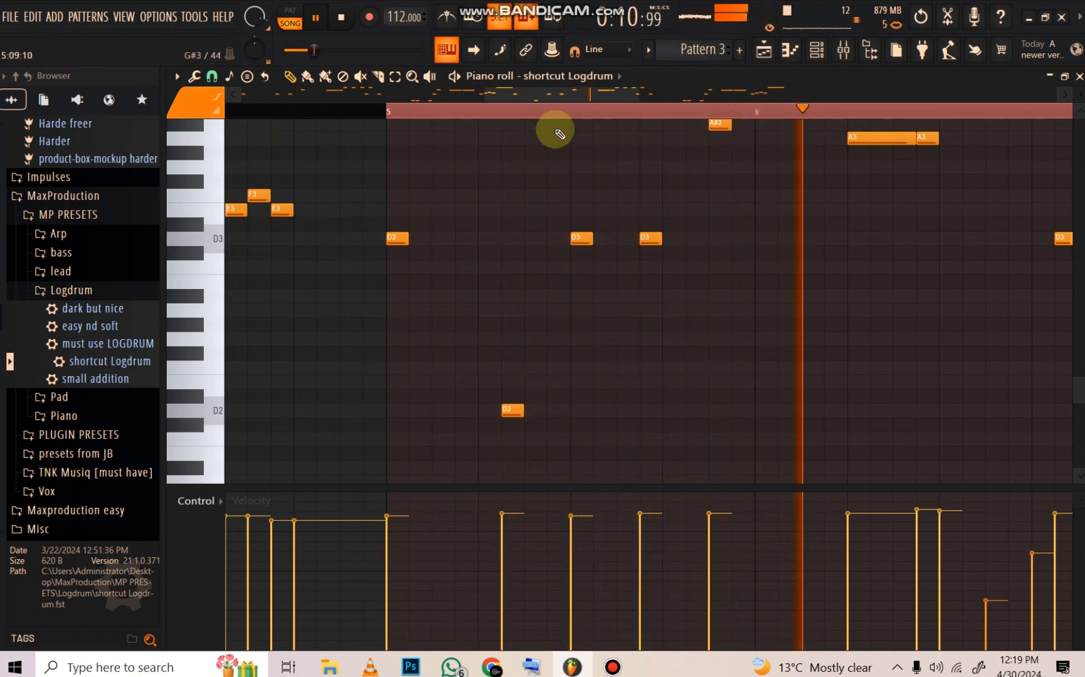
pyautogui.click(463, 108)
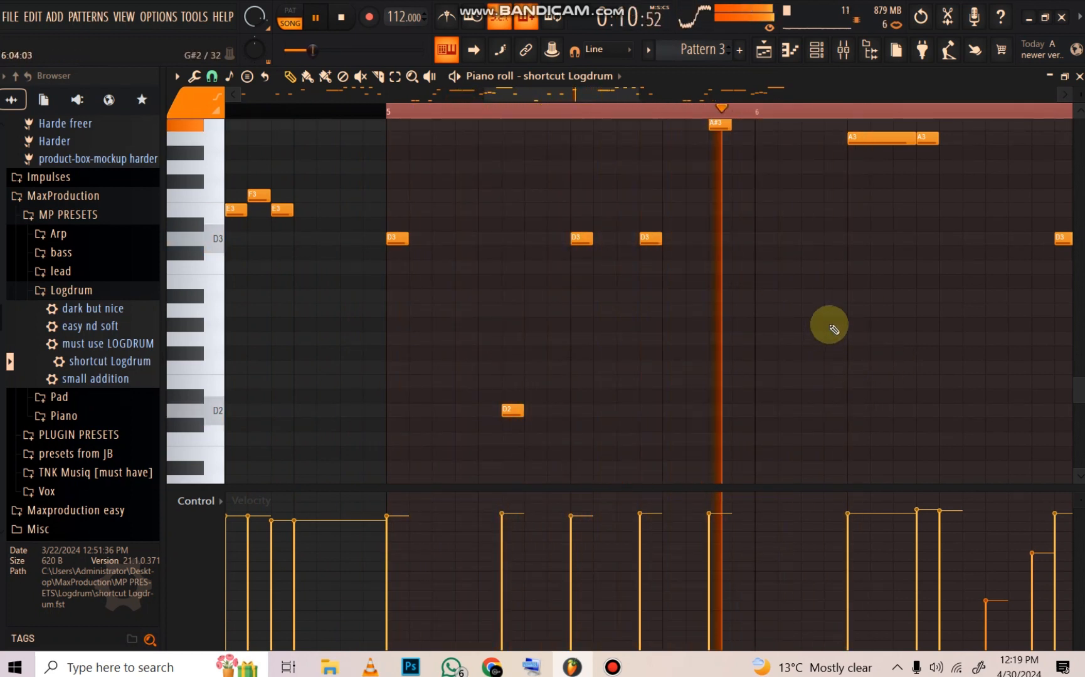
pyautogui.click(821, 296)
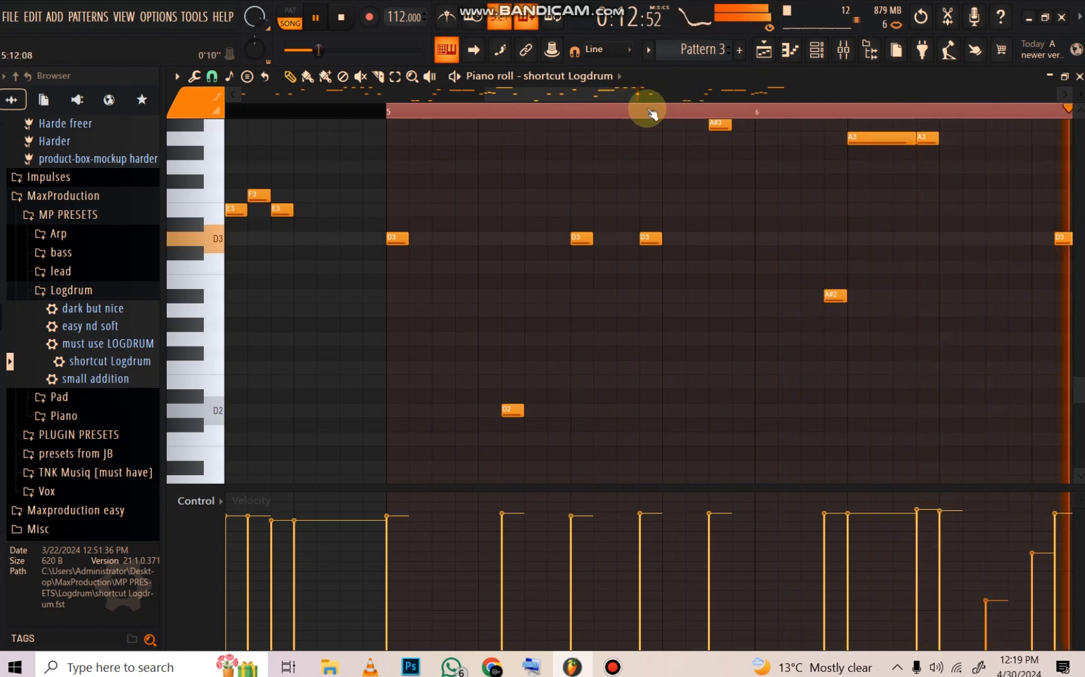
pyautogui.scroll(-2, 648, 111)
pyautogui.scroll(2, 661, 164)
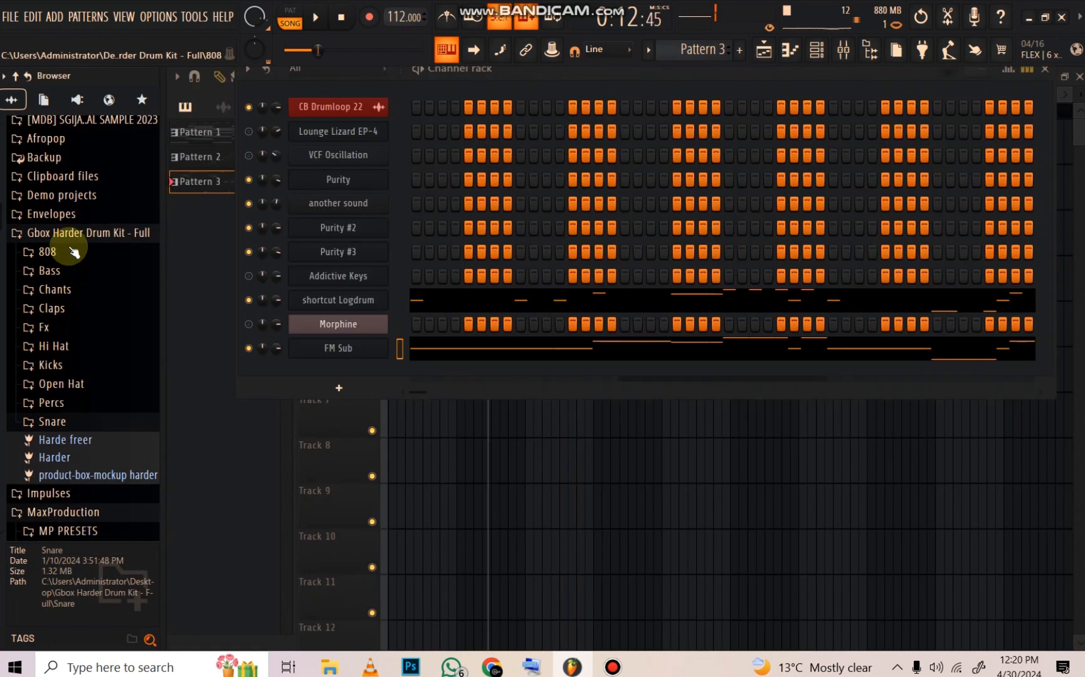
# Step: Find the SK[snare] (1) sample in the browser's sample folders and add it as a new channel below FM Sub
pyautogui.click(74, 233)
pyautogui.scroll(-7, 69, 349)
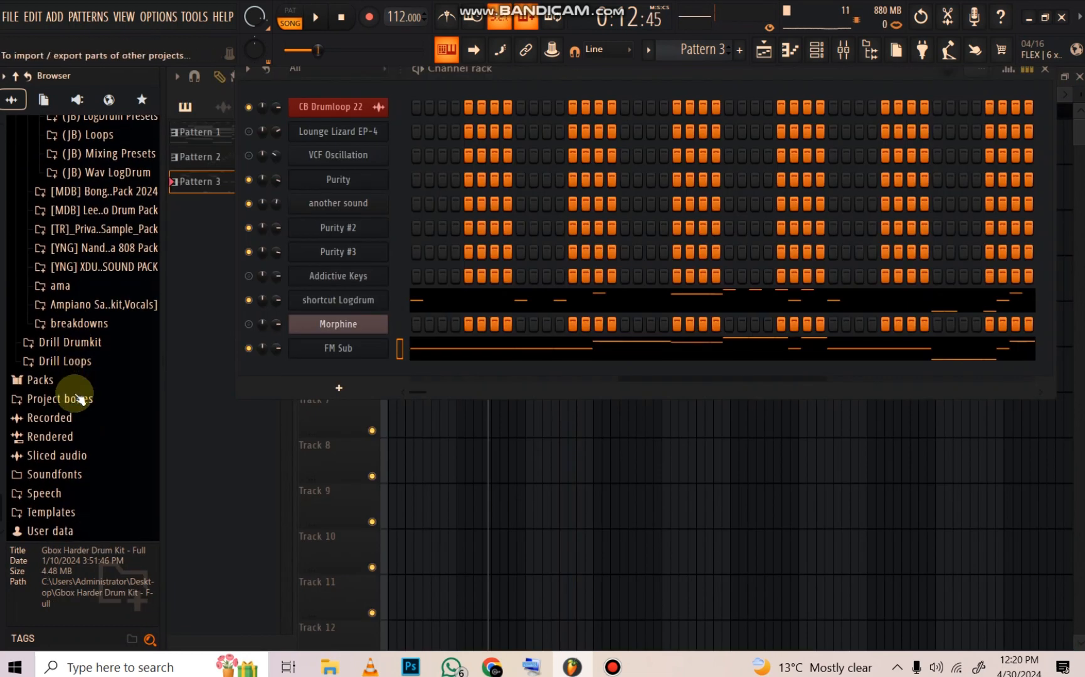
pyautogui.scroll(4, 66, 383)
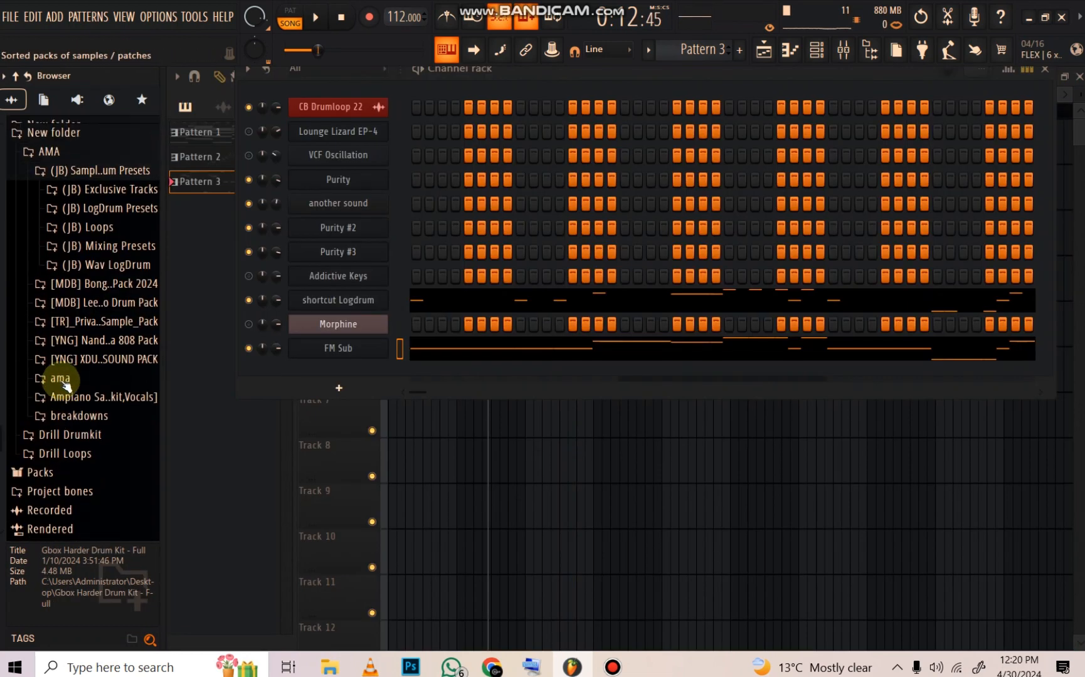
pyautogui.click(50, 252)
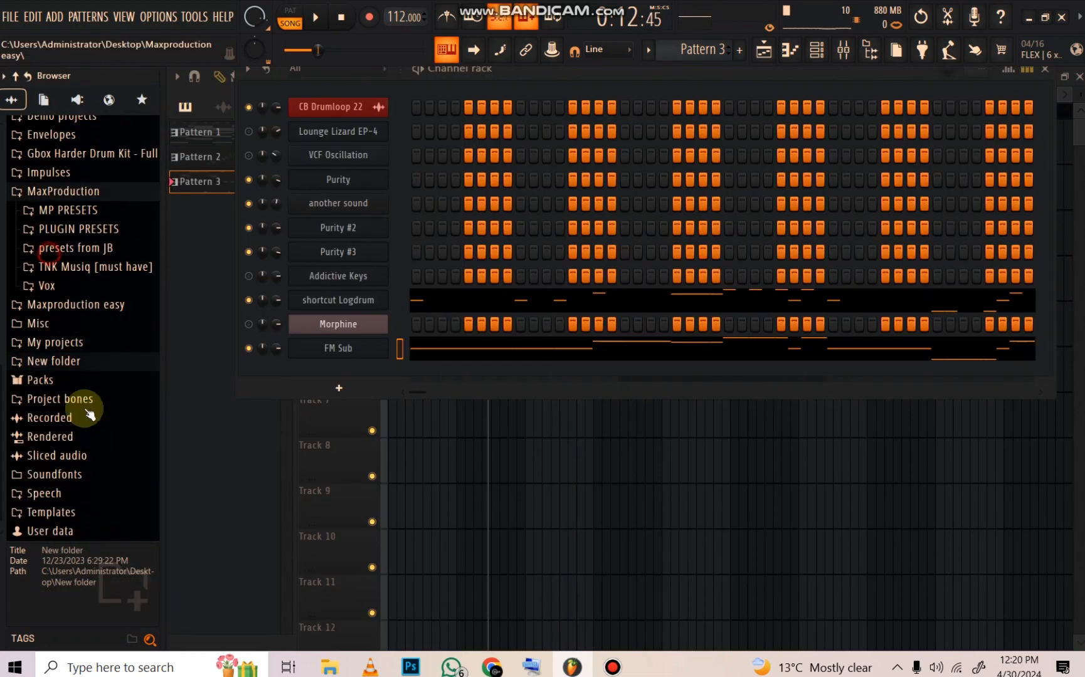
pyautogui.click(58, 381)
pyautogui.click(106, 290)
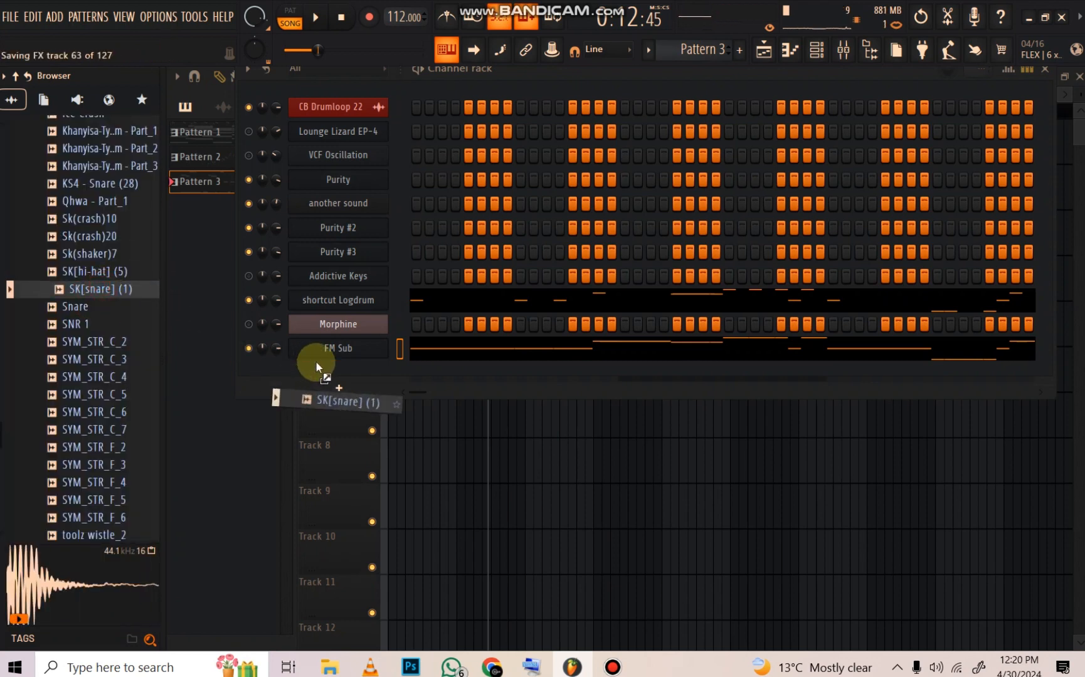
pyautogui.moveTo(316, 364); pyautogui.dragTo(448, 374)
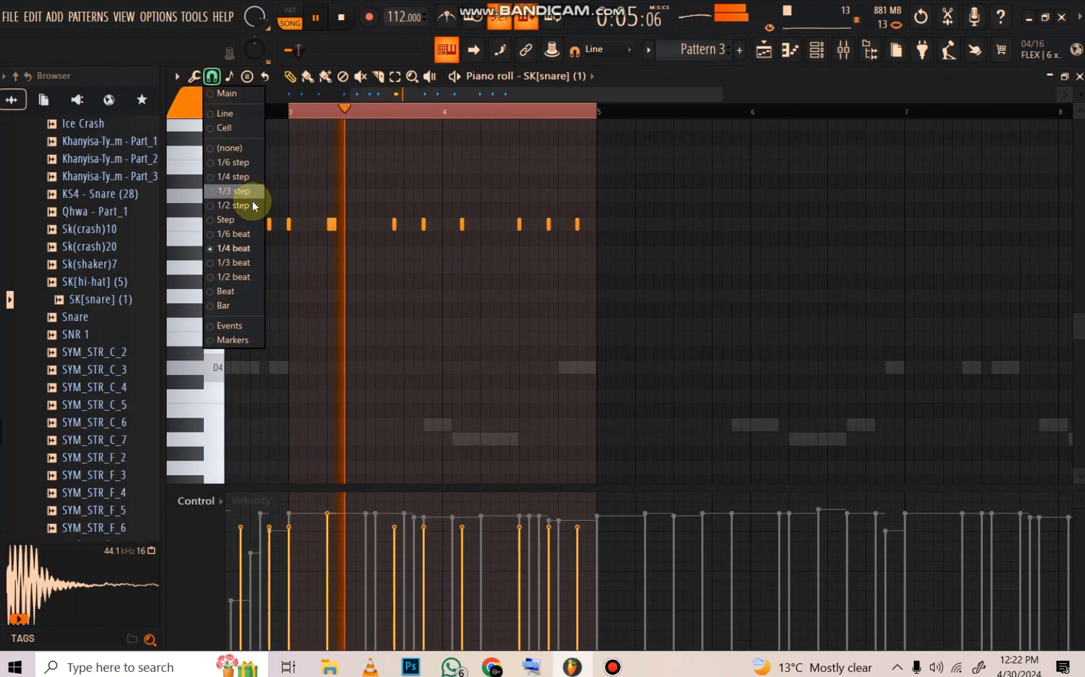
# Step: Set the snap to 1/6 beat and add three consecutive C5 snare hits from beat 2 of bar 4 with rising velocities
pyautogui.click(238, 238)
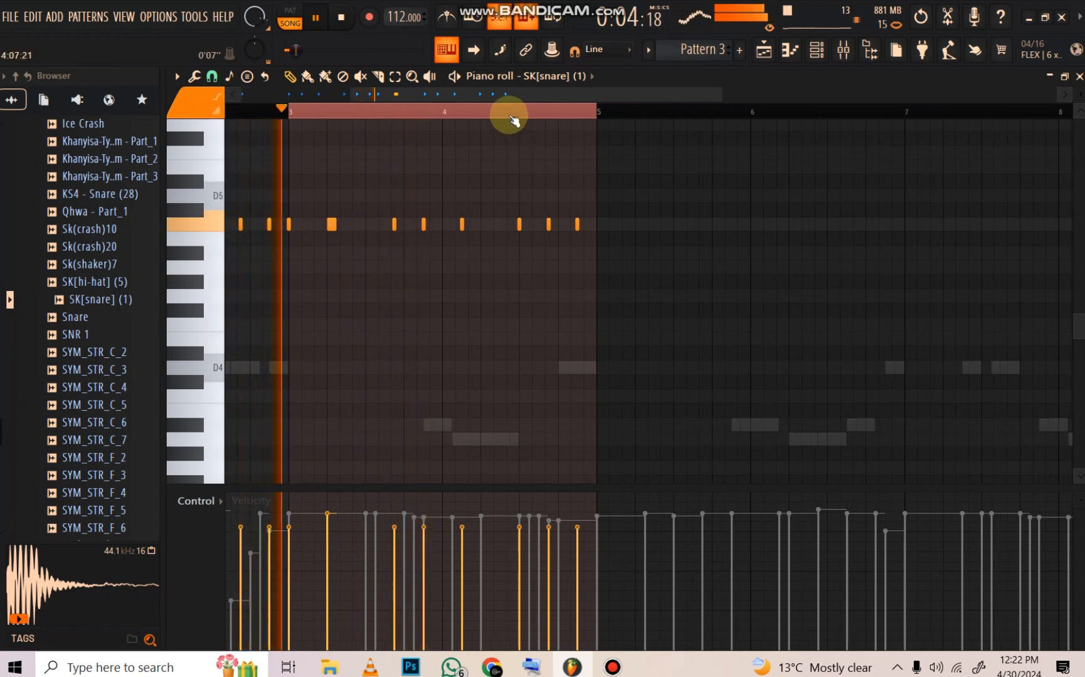
pyautogui.scroll(2, 511, 117)
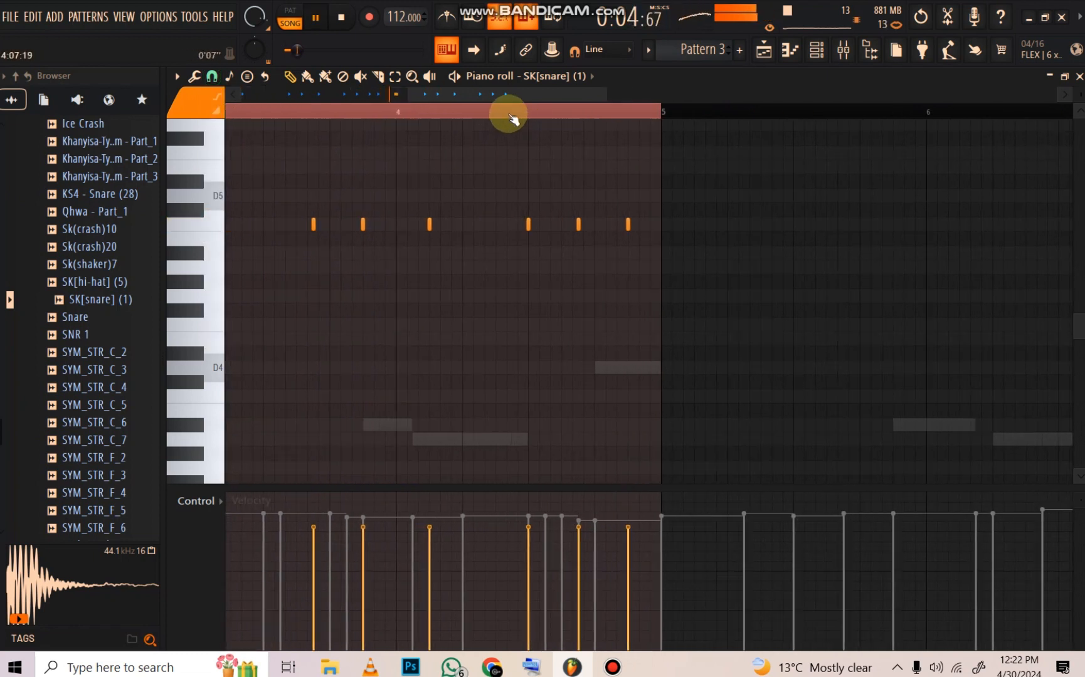
pyautogui.click(458, 223)
pyautogui.click(470, 224)
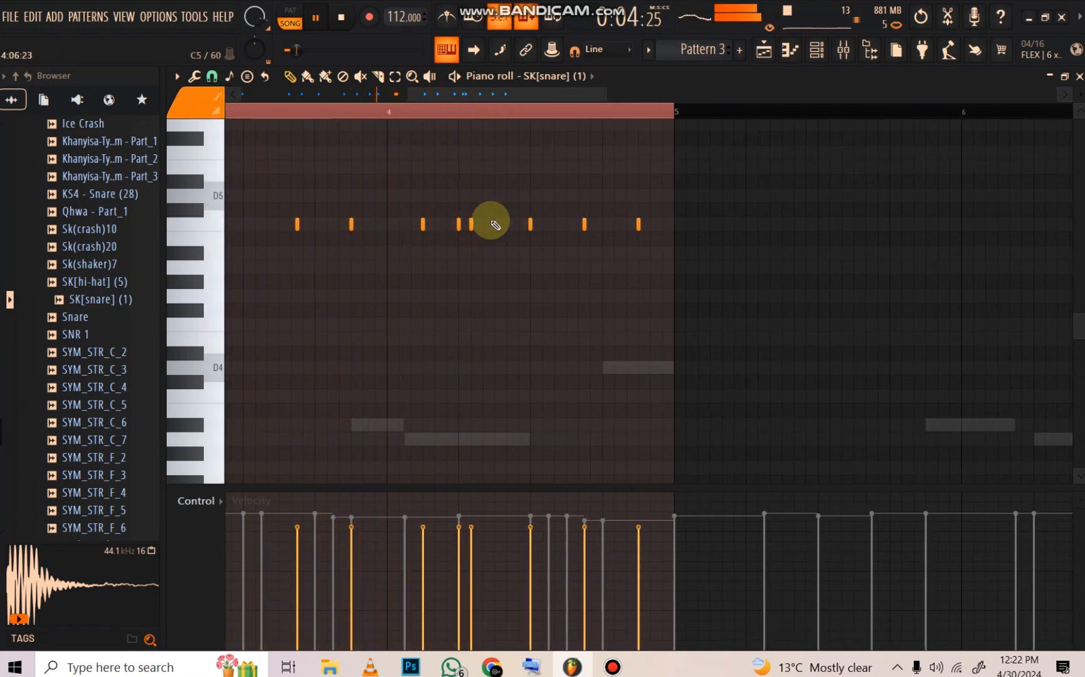
pyautogui.moveTo(460, 568); pyautogui.dragTo(482, 548)
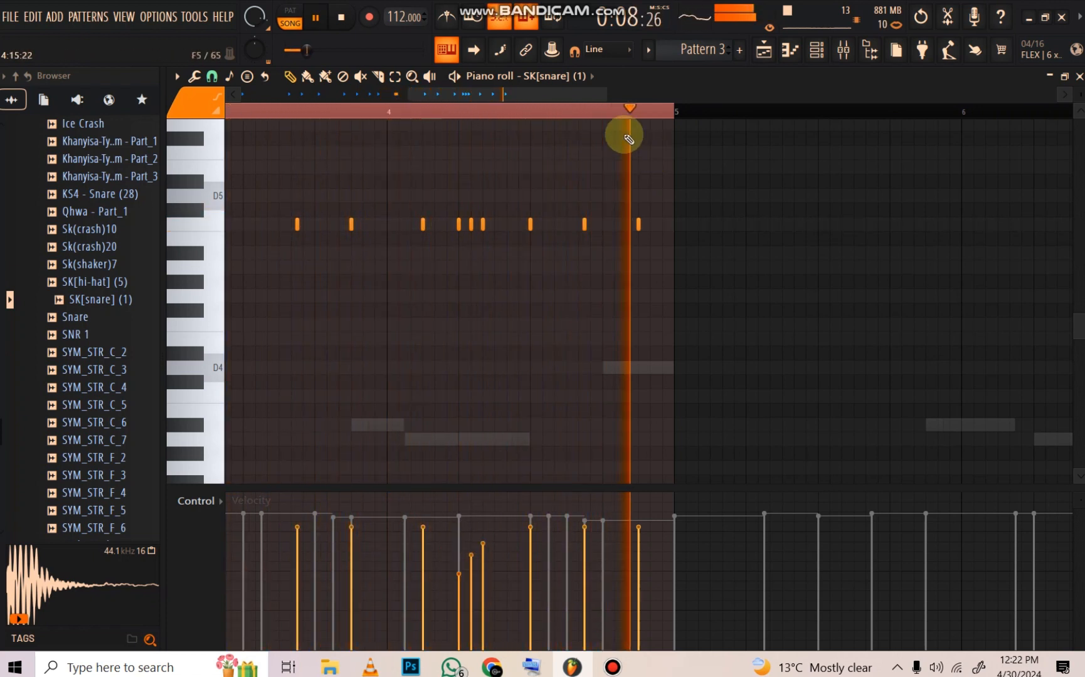
# Step: Cut the SK[snare] (1) notes from Pattern 3 and paste them into the same channel in Pattern 4
pyautogui.scroll(-2, 479, 114)
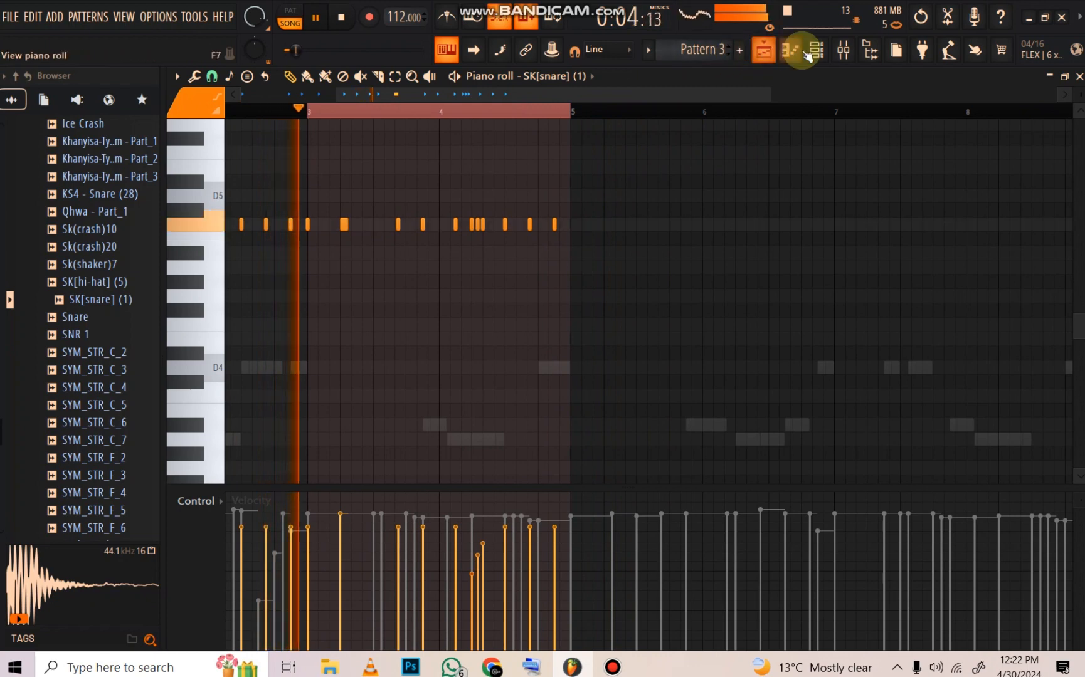
pyautogui.click(817, 48)
pyautogui.rightClick(533, 368)
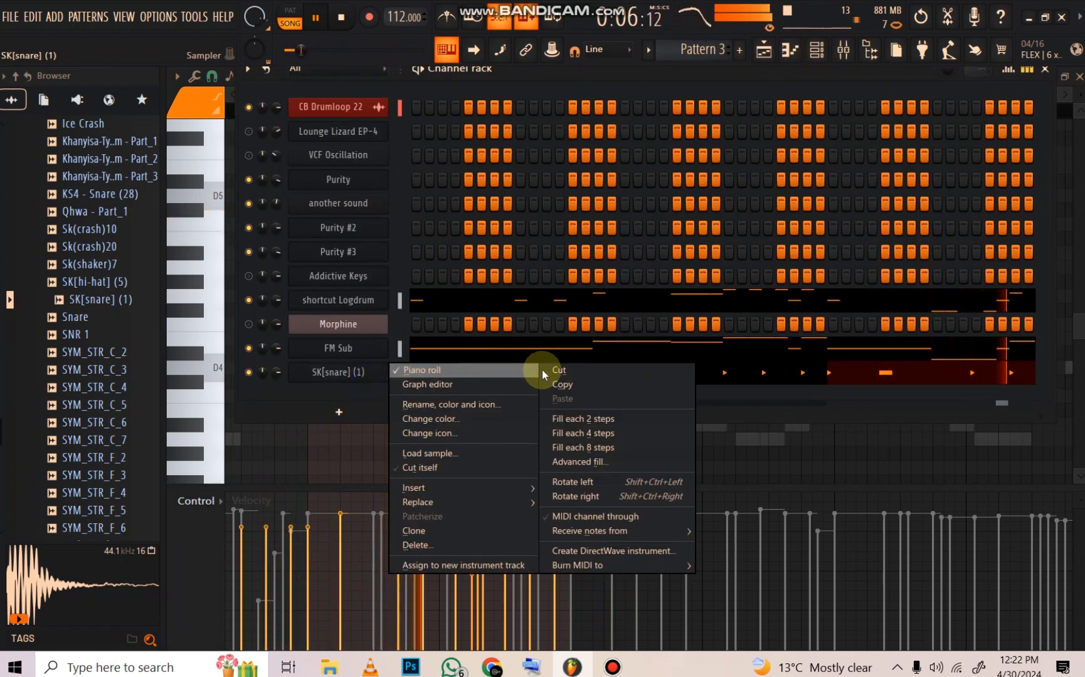
pyautogui.click(562, 370)
pyautogui.scroll(-1, 701, 44)
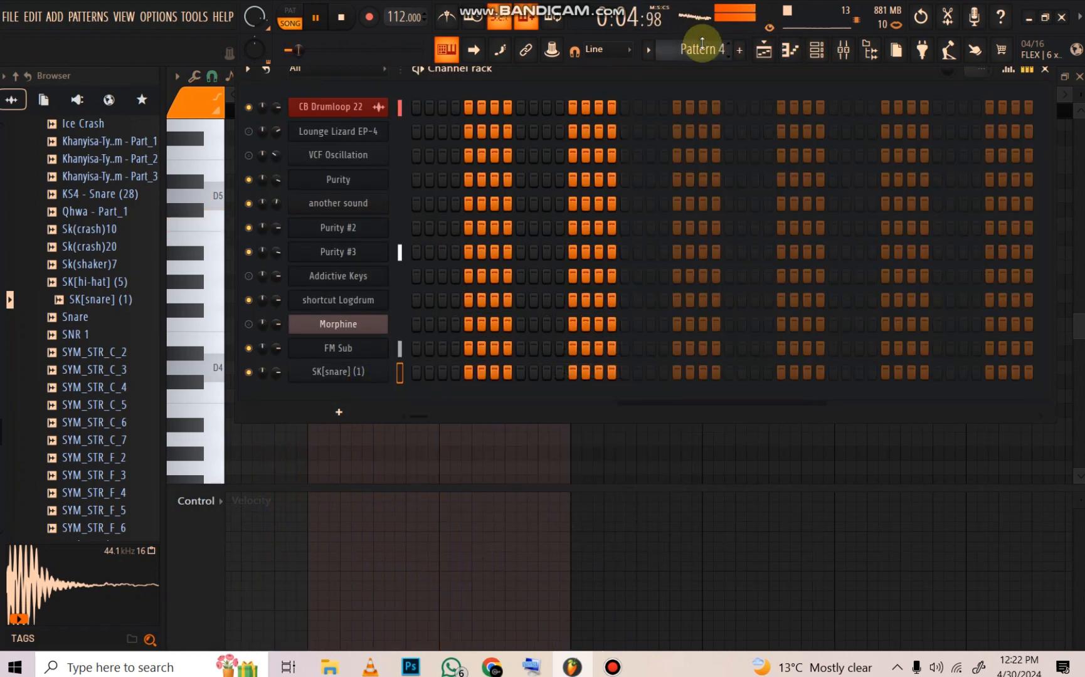
# Step: Place six consecutive Pattern 4 clips on Track 5 of the playlist, covering bars 1 to 24
pyautogui.click(761, 48)
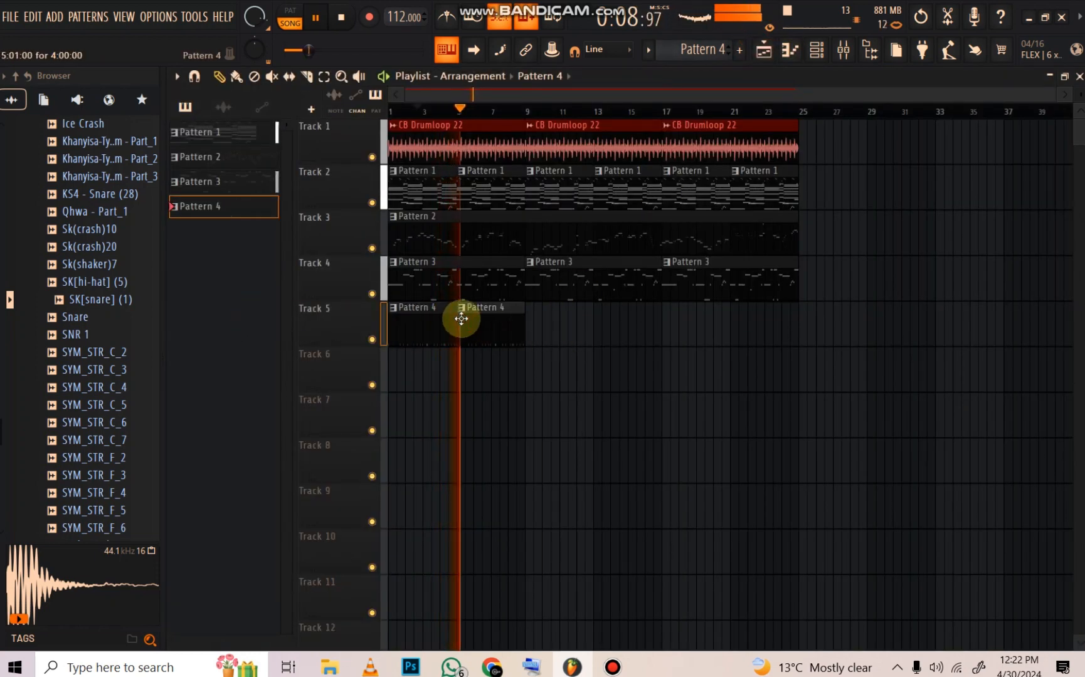
pyautogui.click(536, 321)
pyautogui.click(602, 326)
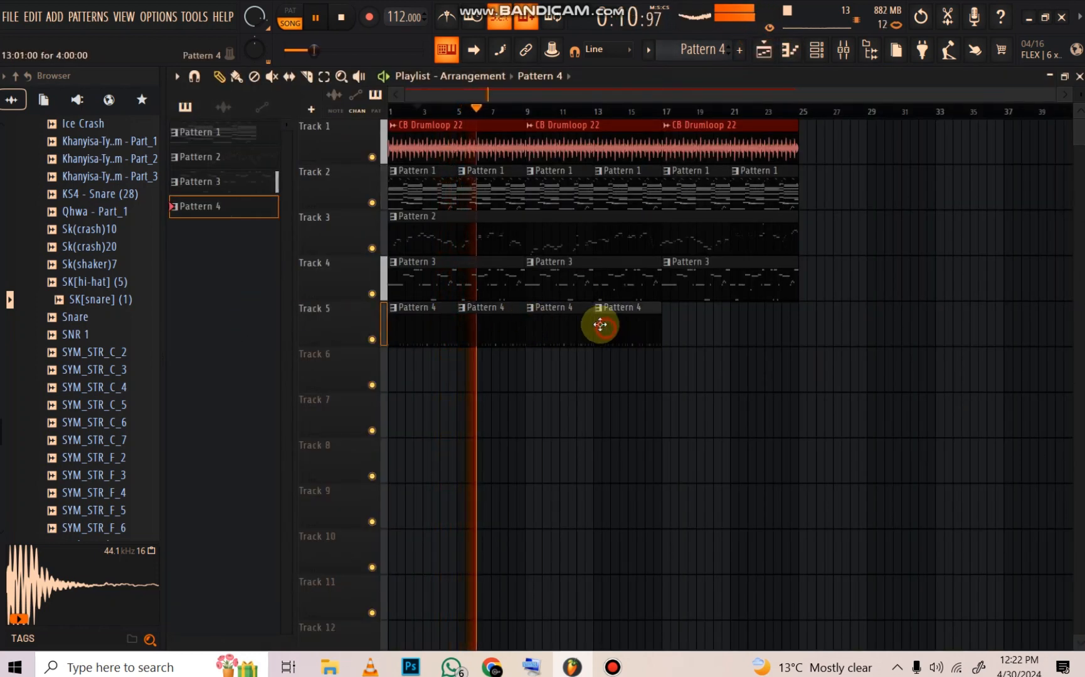
pyautogui.click(732, 328)
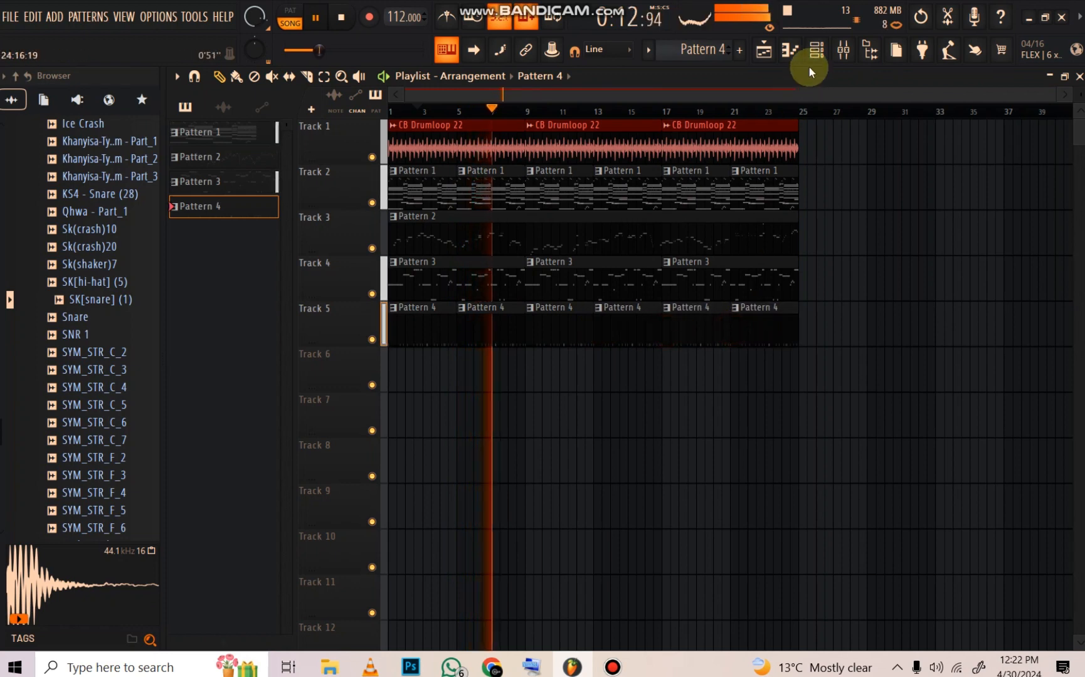
# Step: Check the channels in the channel rack and return to the playlist arrangement
pyautogui.click(818, 50)
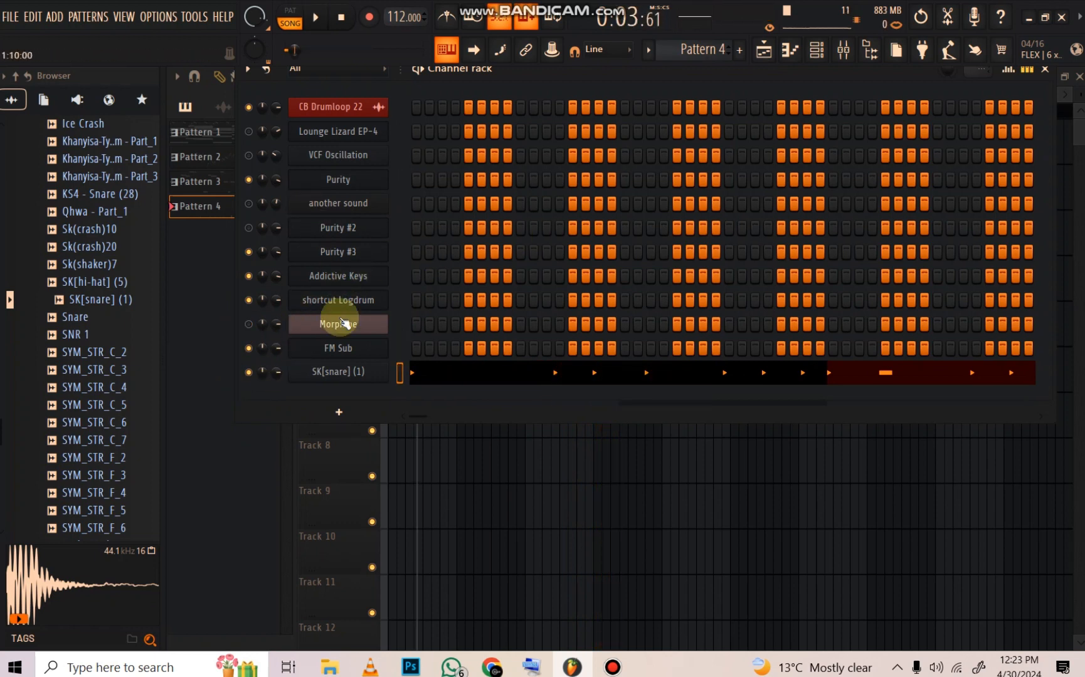
pyautogui.click(208, 477)
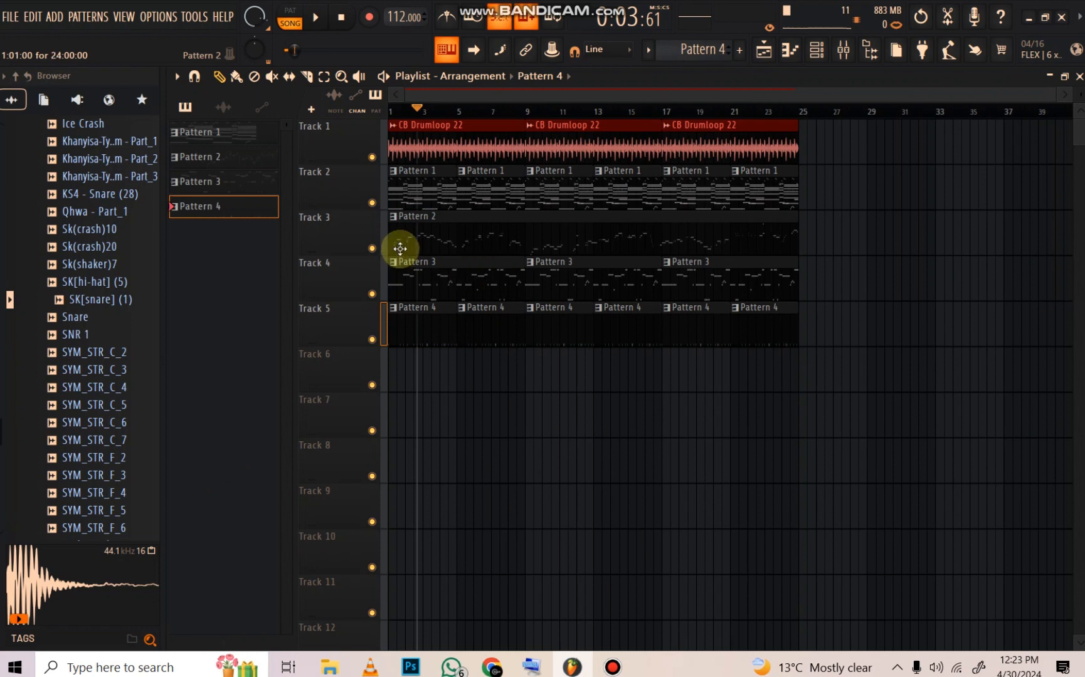